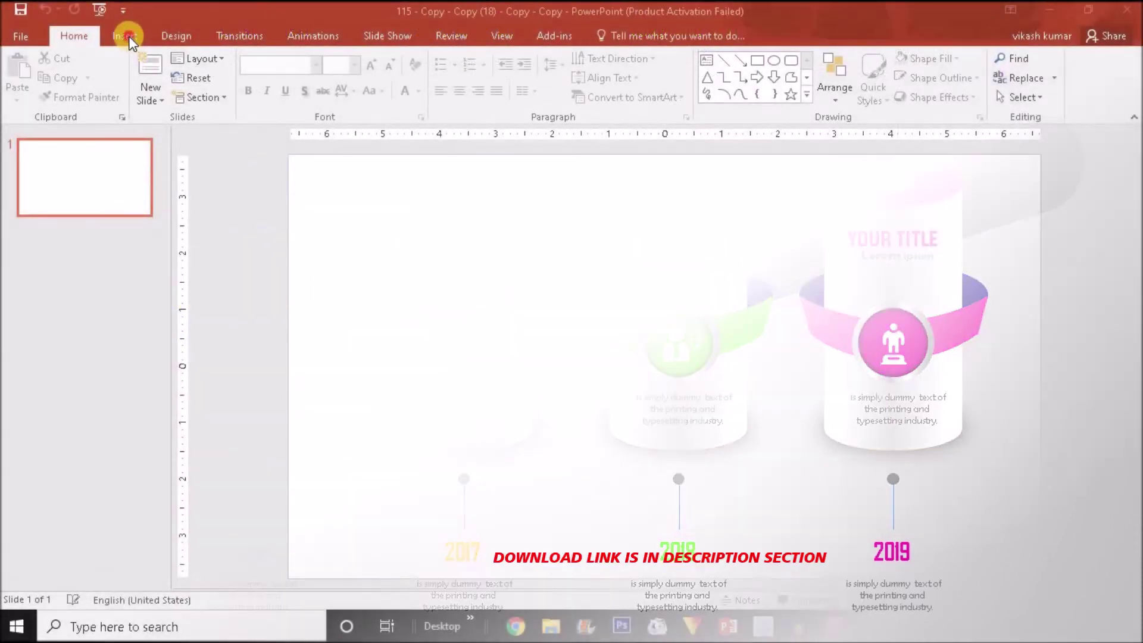
# Step: Draw a tall 3.34" by 1.6" rectangle on the left half of the slide
pyautogui.click(126, 37)
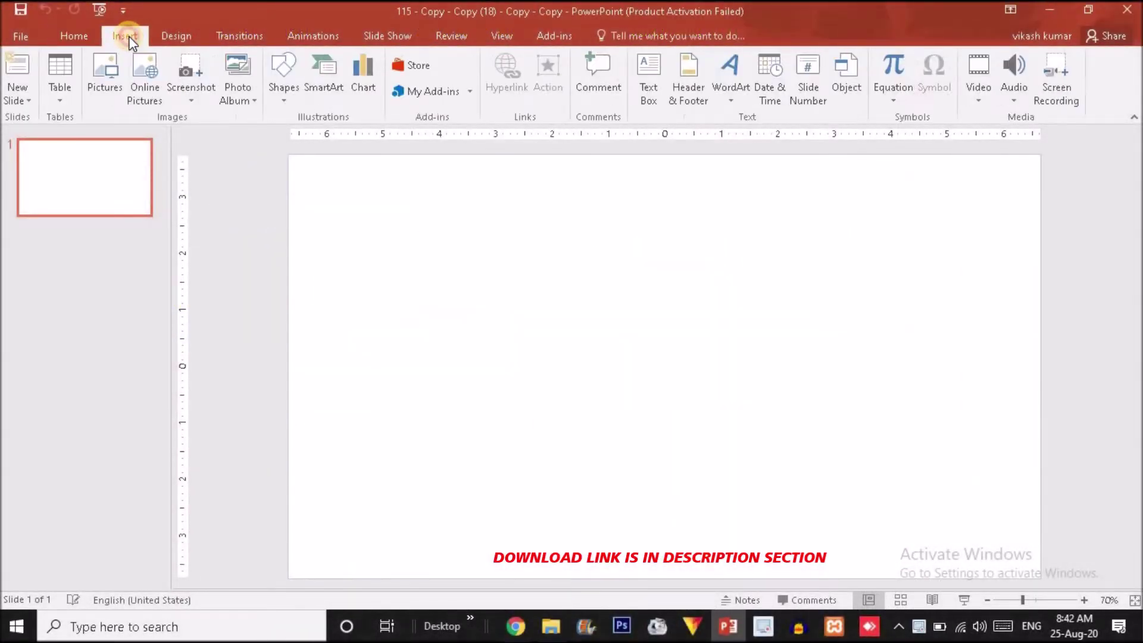
pyautogui.click(283, 76)
pyautogui.click(327, 138)
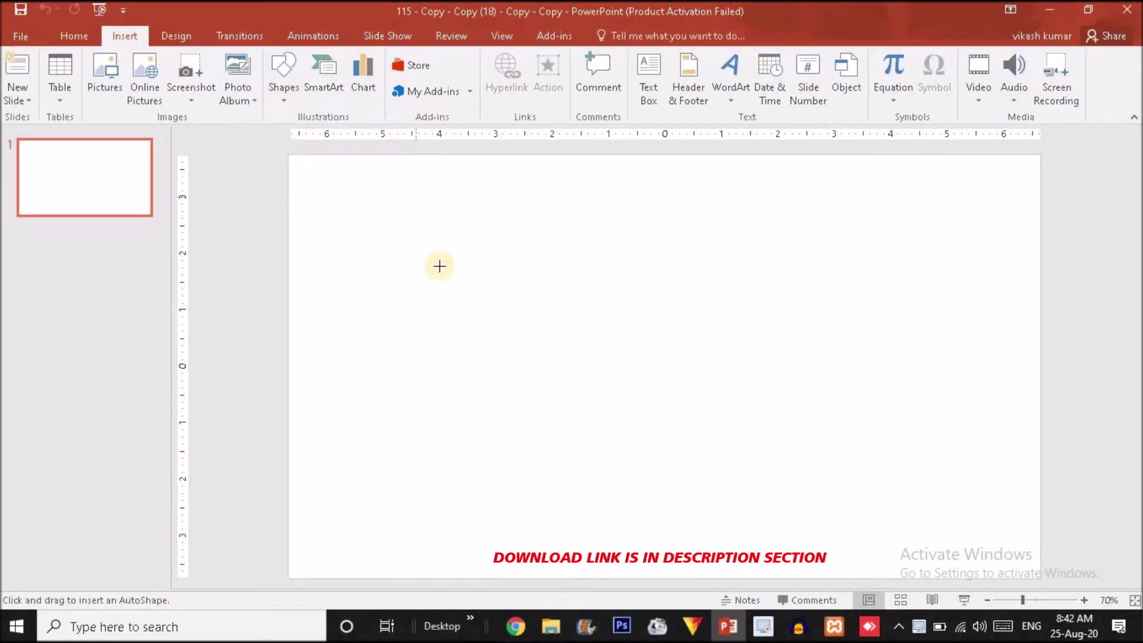
pyautogui.moveTo(383, 278)
pyautogui.mouseDown()
pyautogui.moveTo(465, 475)
pyautogui.moveTo(473, 467)
pyautogui.mouseUp()
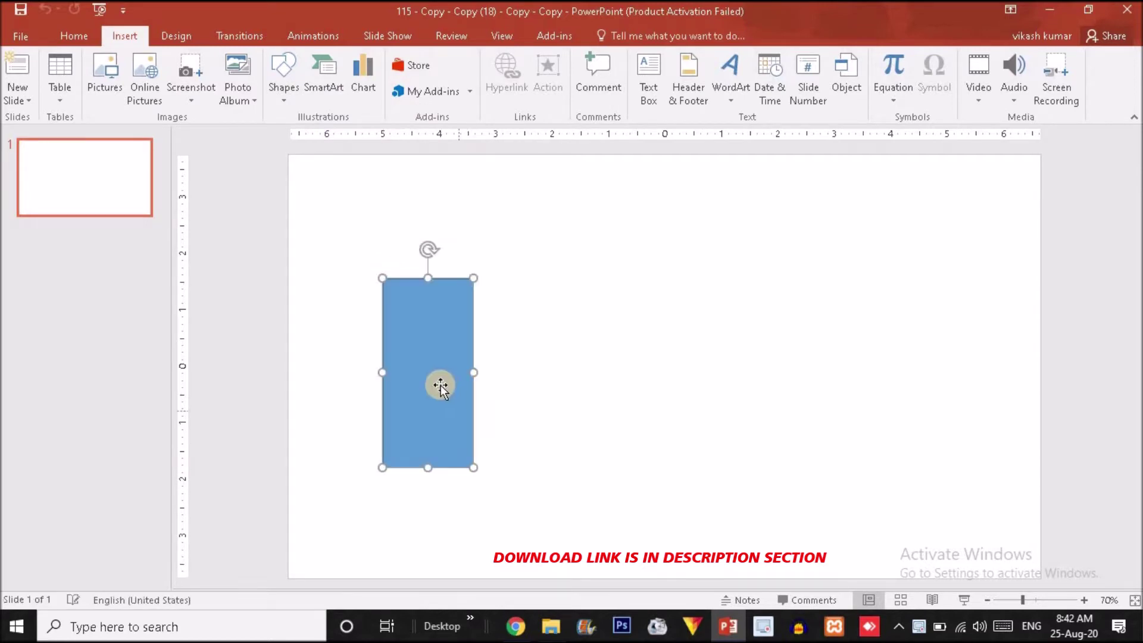
pyautogui.moveTo(434, 382); pyautogui.dragTo(461, 367)
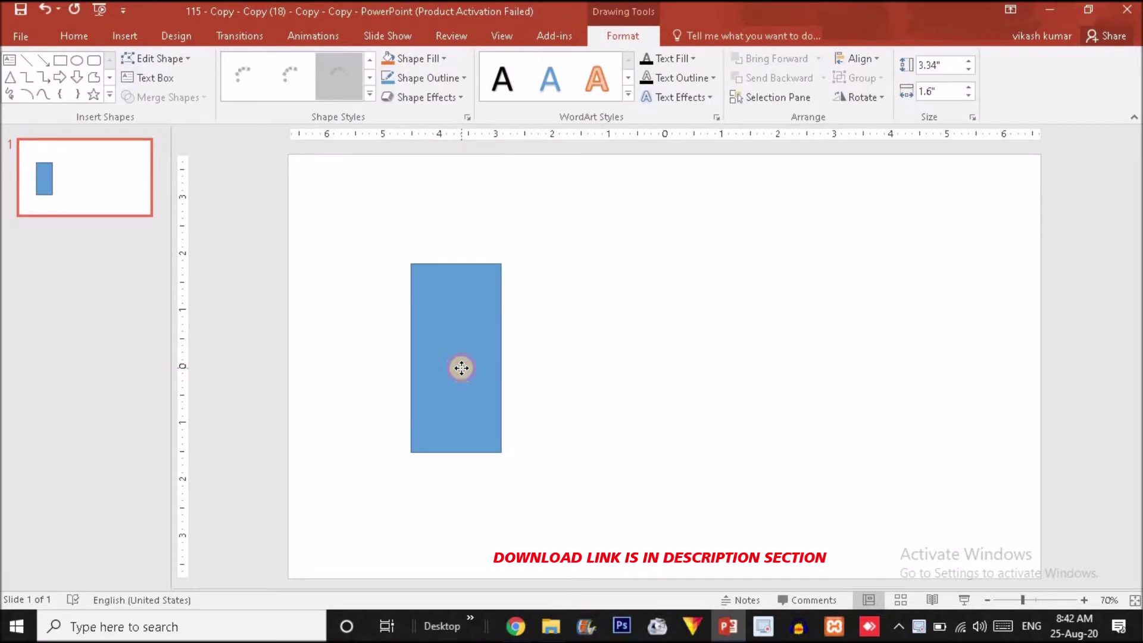
pyautogui.moveTo(462, 368); pyautogui.dragTo(454, 368)
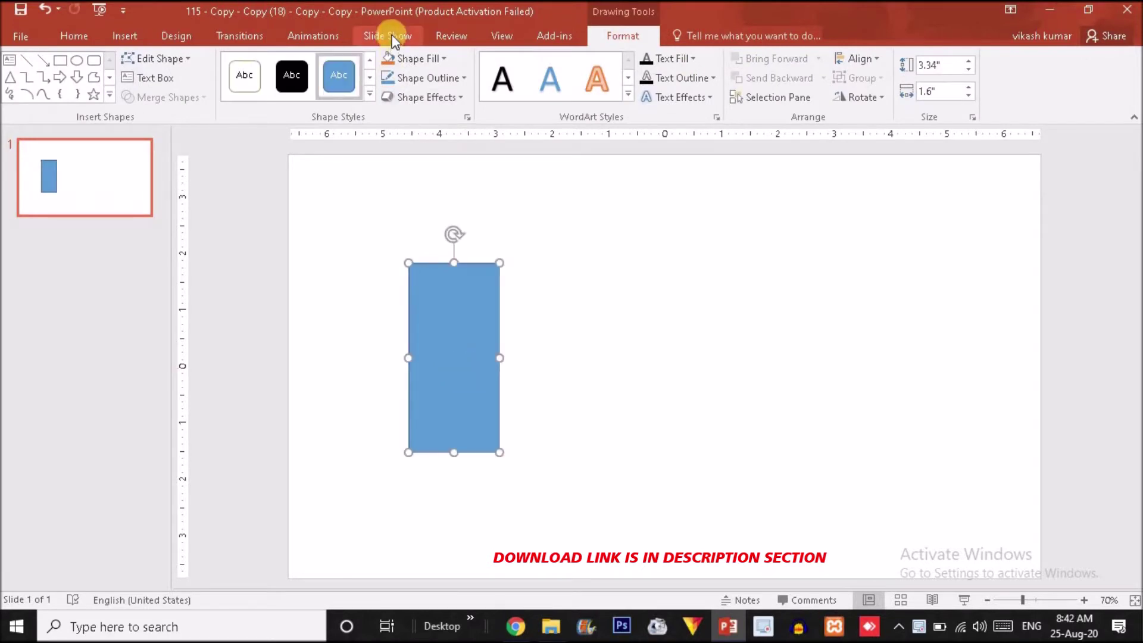
# Step: Remove the rectangle's outline
pyautogui.click(416, 77)
pyautogui.click(411, 258)
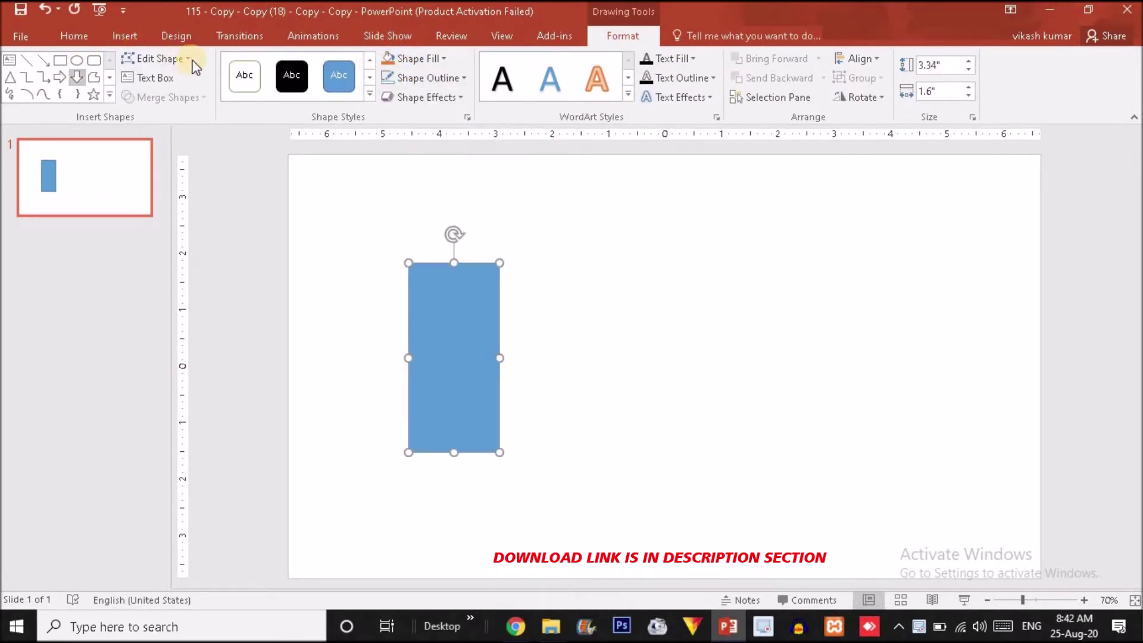
pyautogui.click(130, 34)
pyautogui.click(288, 55)
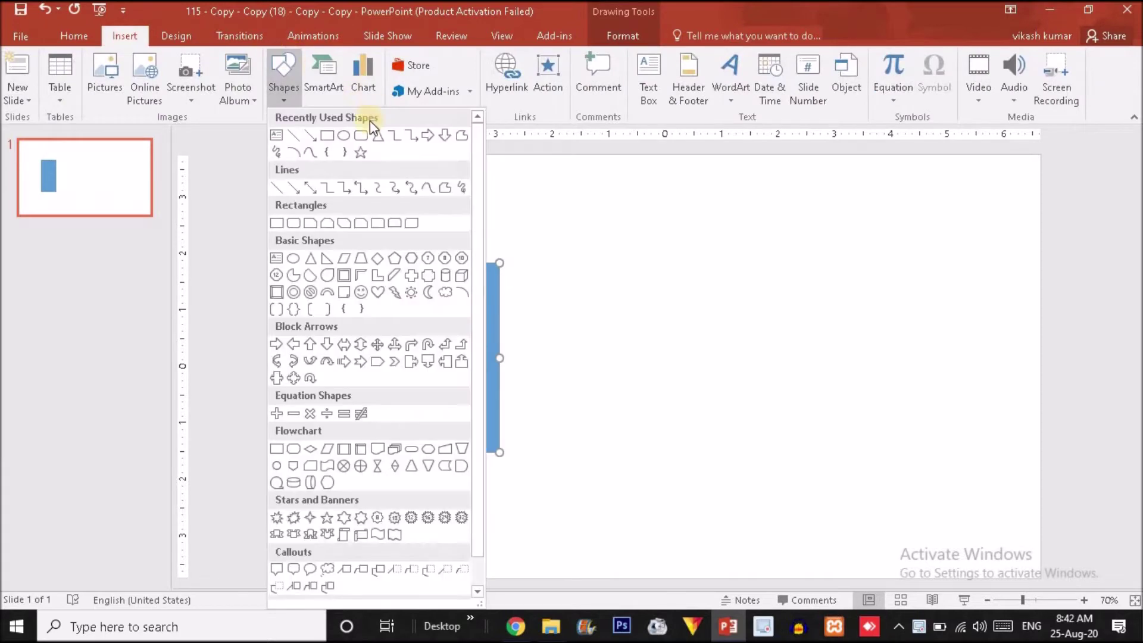
# Step: Draw an orange-styled oval and fit it 1.6" wide onto the rectangle's top
pyautogui.click(348, 135)
pyautogui.moveTo(552, 208); pyautogui.dragTo(683, 259)
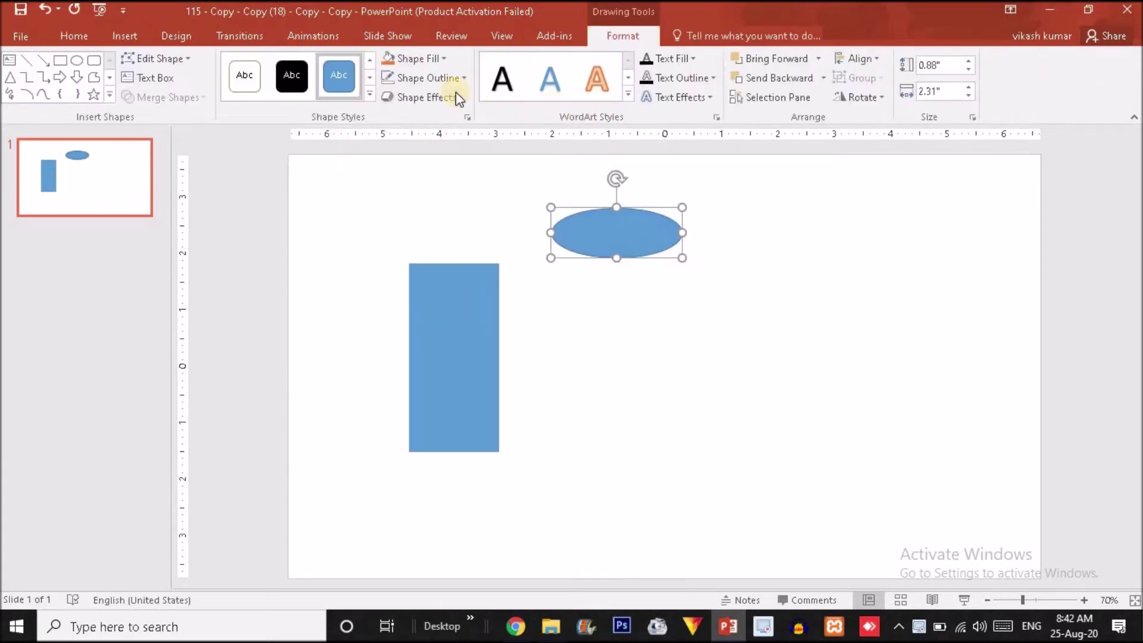
pyautogui.click(387, 58)
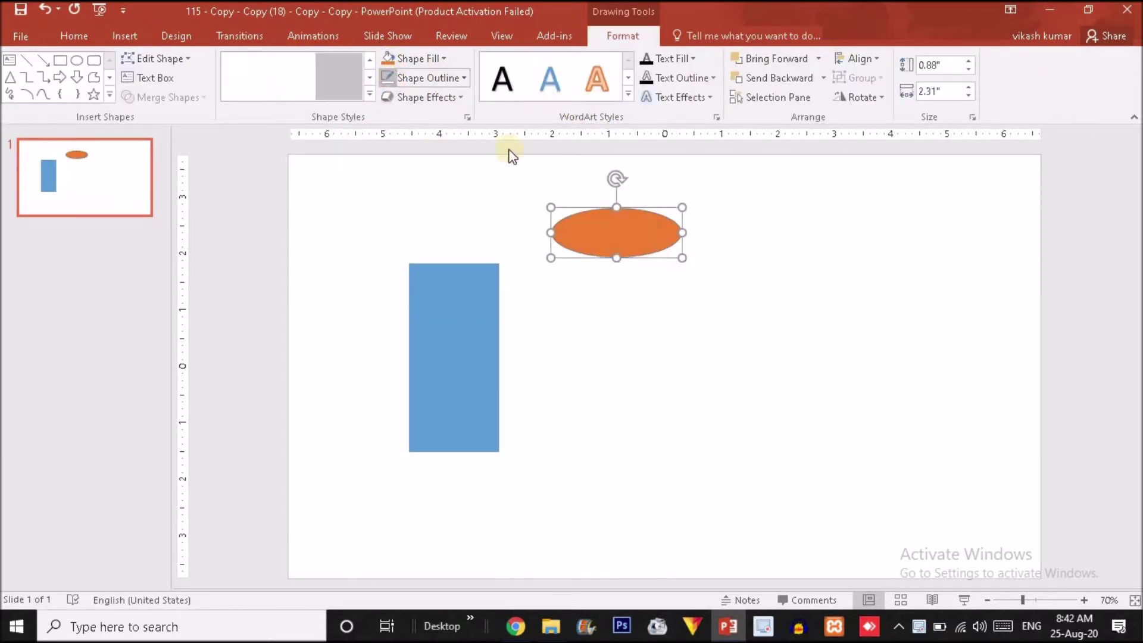
pyautogui.moveTo(612, 227); pyautogui.dragTo(470, 257)
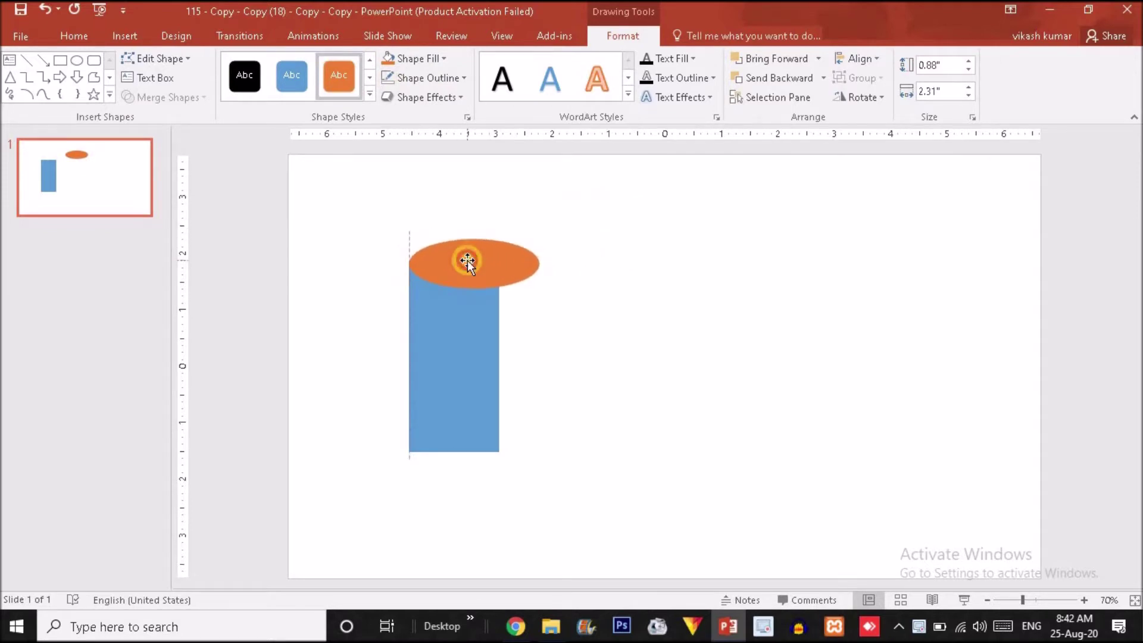
pyautogui.moveTo(539, 264)
pyautogui.mouseDown()
pyautogui.moveTo(454, 252)
pyautogui.moveTo(452, 282)
pyautogui.moveTo(452, 262)
pyautogui.mouseUp()
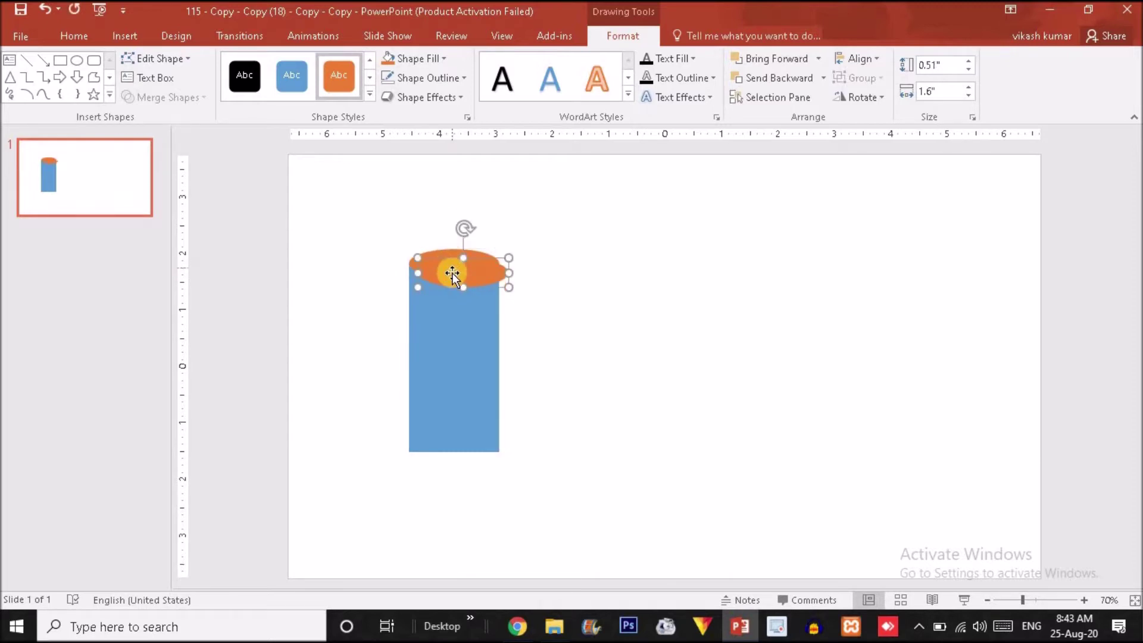
# Step: Ctrl-drag a copy of the oval down to cap the rectangle's bottom
pyautogui.moveTo(452, 273); pyautogui.dragTo(441, 448)
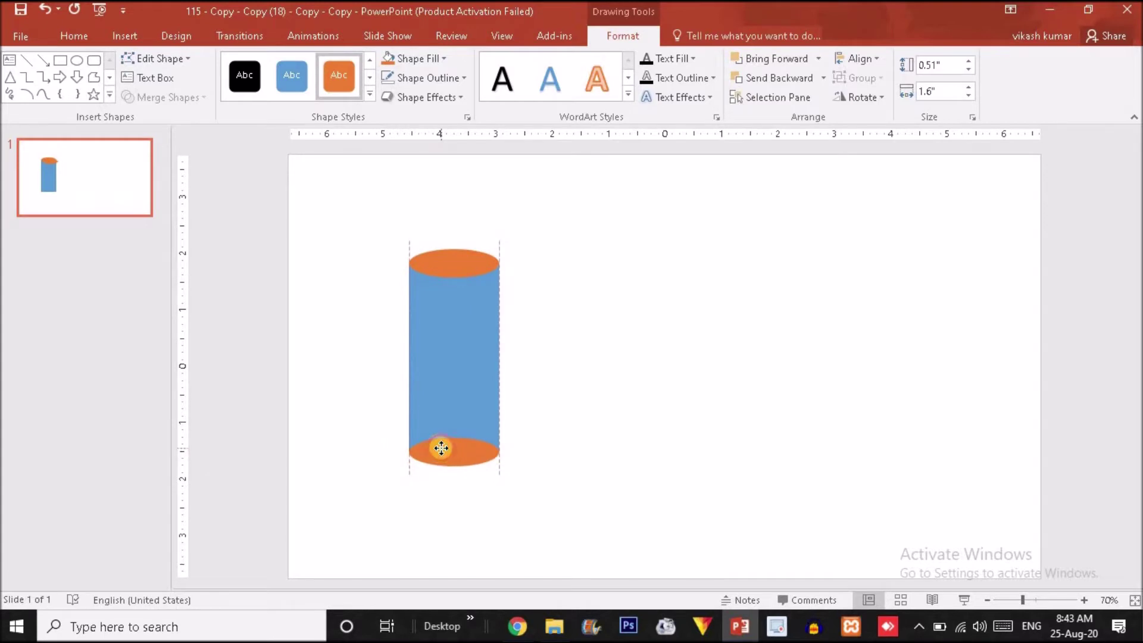
pyautogui.moveTo(441, 448); pyautogui.dragTo(439, 453)
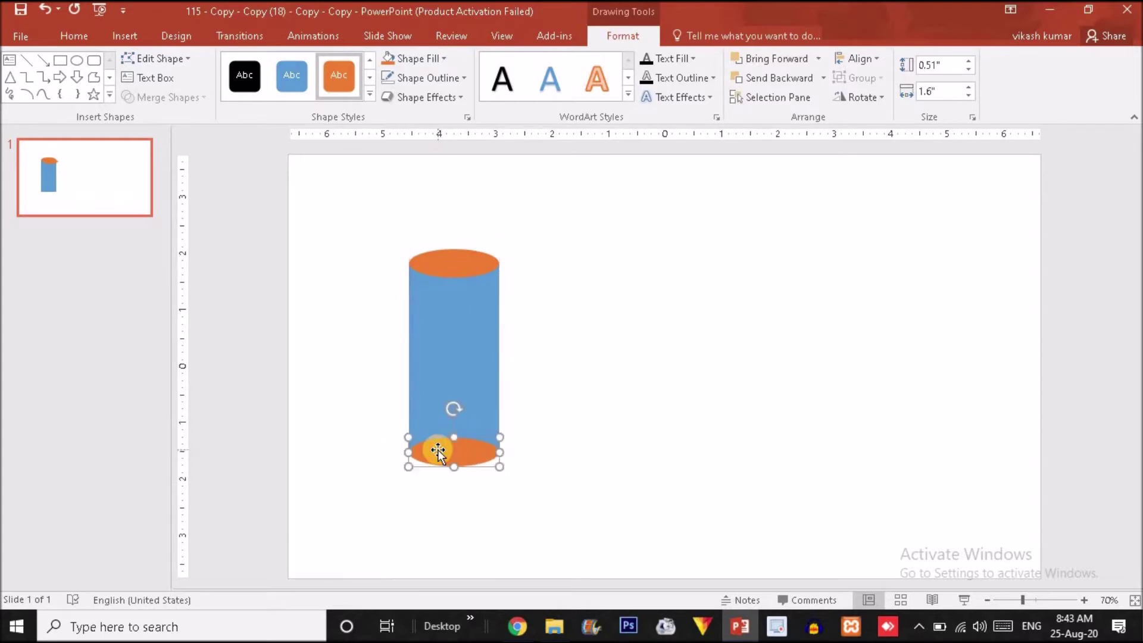
pyautogui.click(449, 395)
pyautogui.press('Escape')
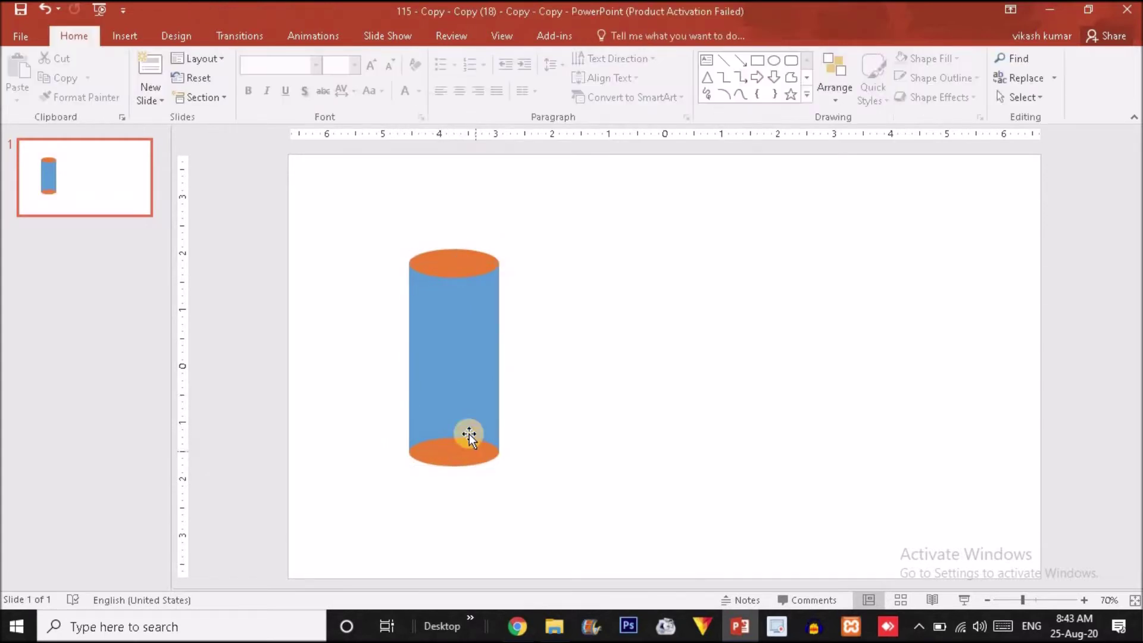
# Step: Union the rectangle body and bottom ellipse into one shape
pyautogui.click(467, 459)
pyautogui.keyDown('shift'); pyautogui.click(473, 381); pyautogui.keyUp('shift')
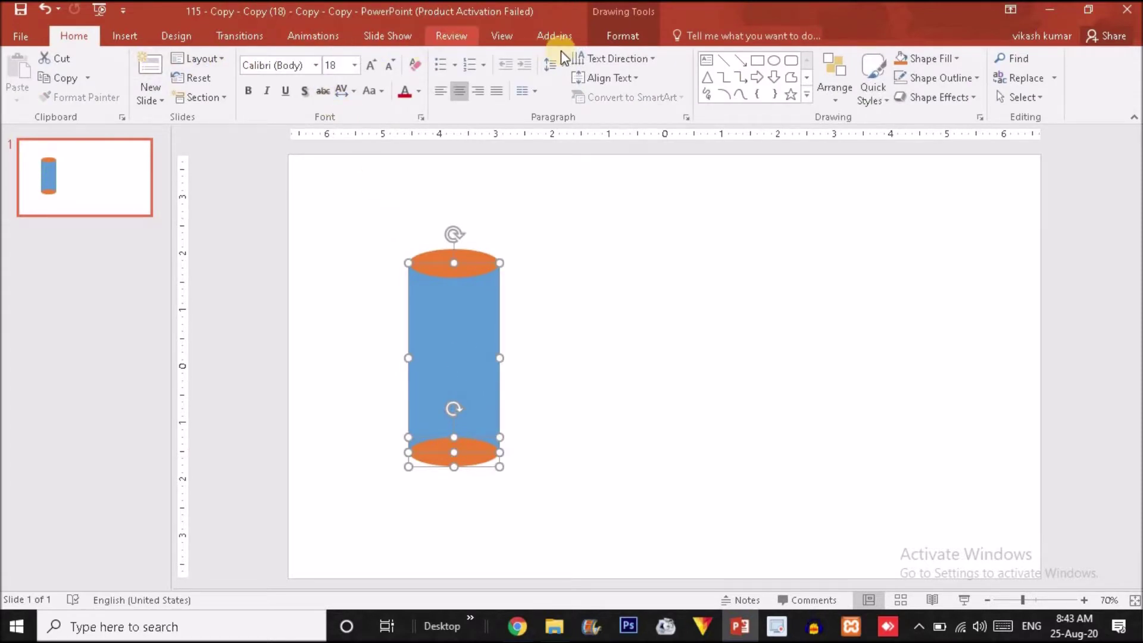
pyautogui.click(623, 36)
pyautogui.click(171, 98)
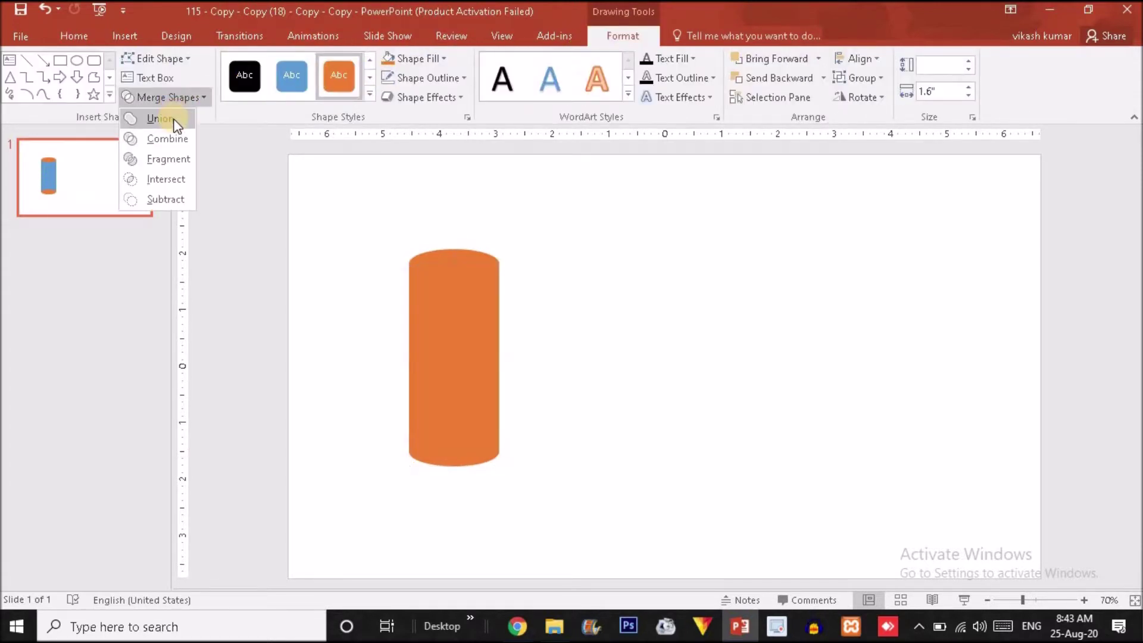
pyautogui.click(173, 119)
# Step: Fill the top ellipse grey-blue and bring it to the front
pyautogui.click(467, 256)
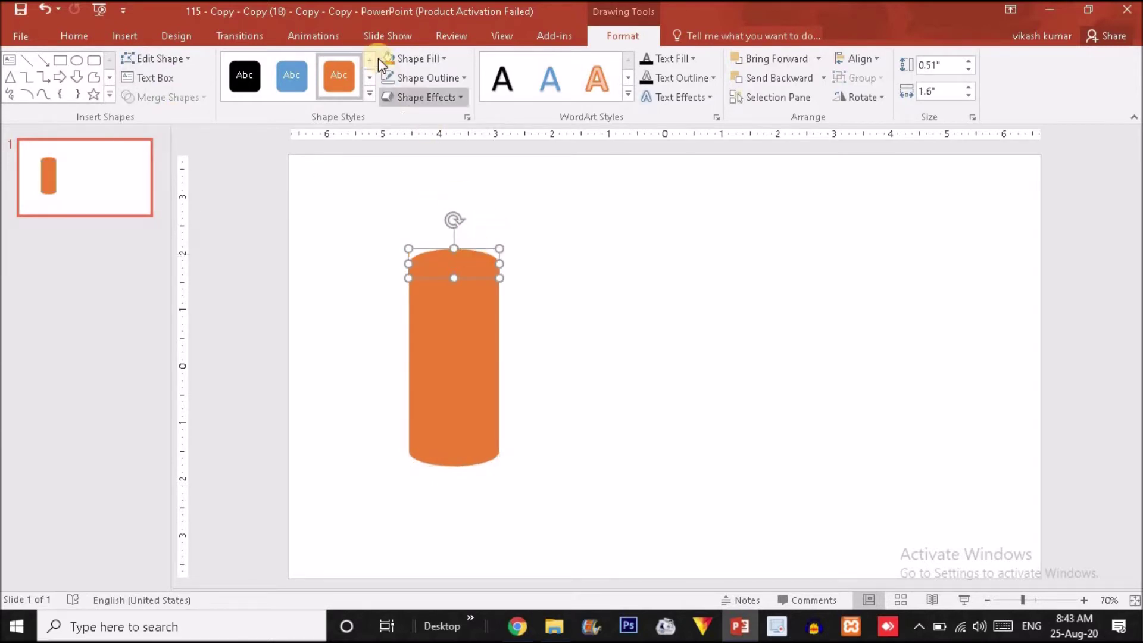
pyautogui.click(431, 57)
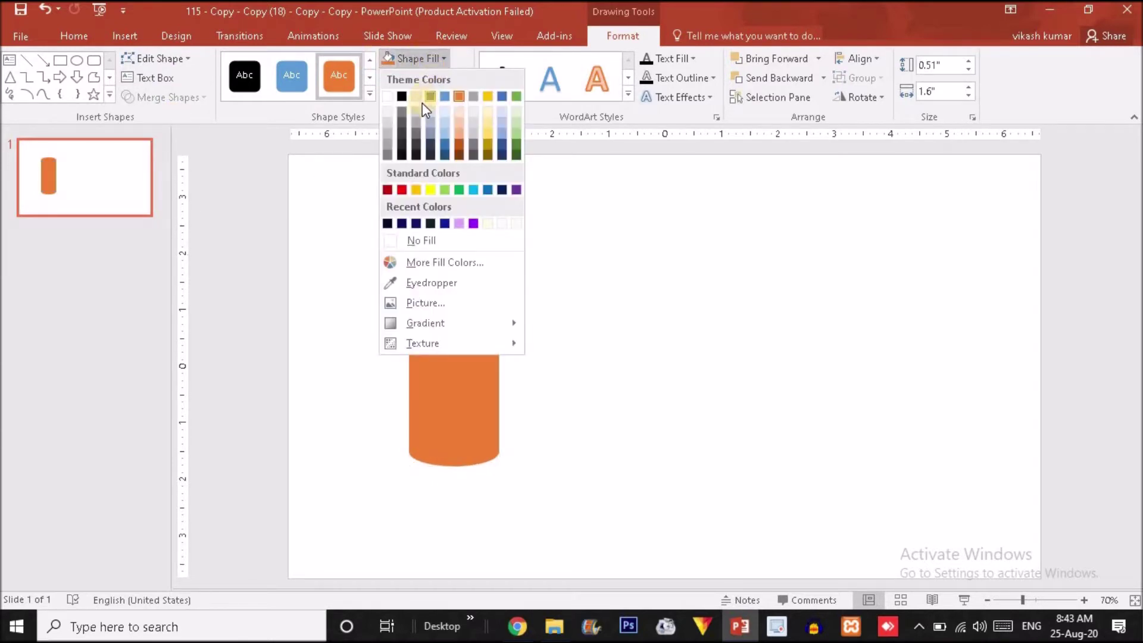
pyautogui.click(433, 132)
pyautogui.rightClick(481, 258)
pyautogui.moveTo(540, 417)
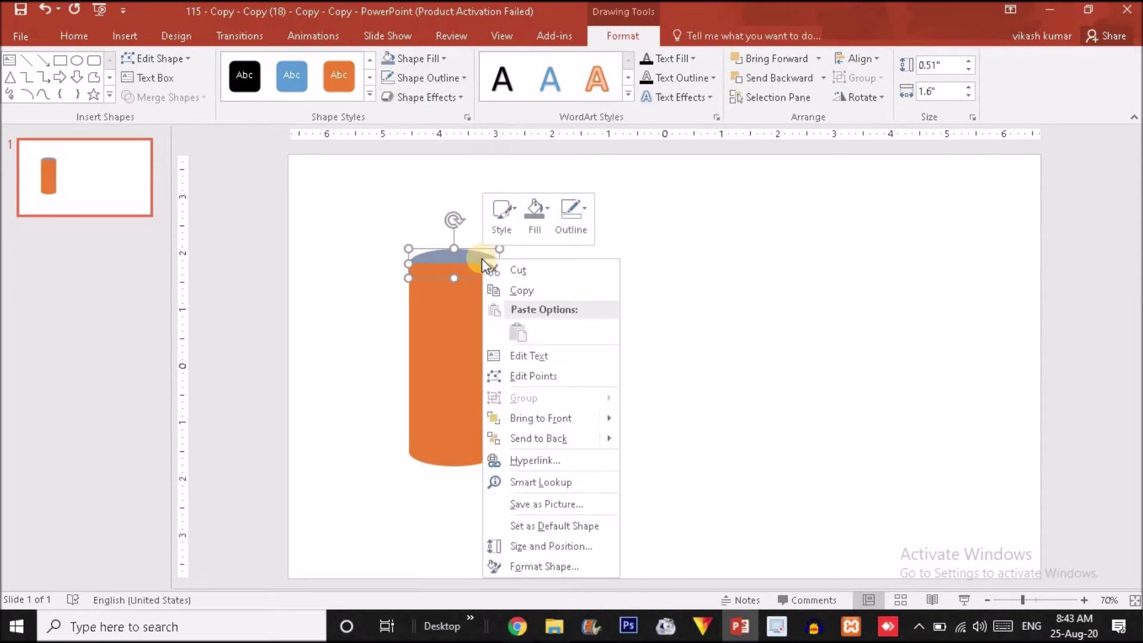
pyautogui.click(550, 424)
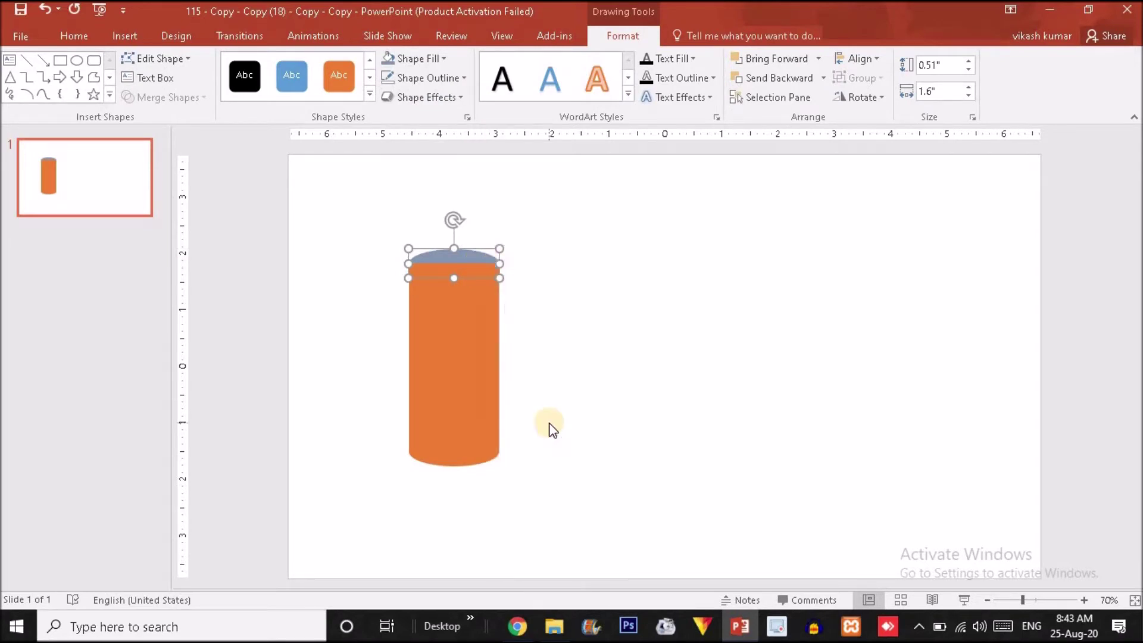
pyautogui.click(549, 305)
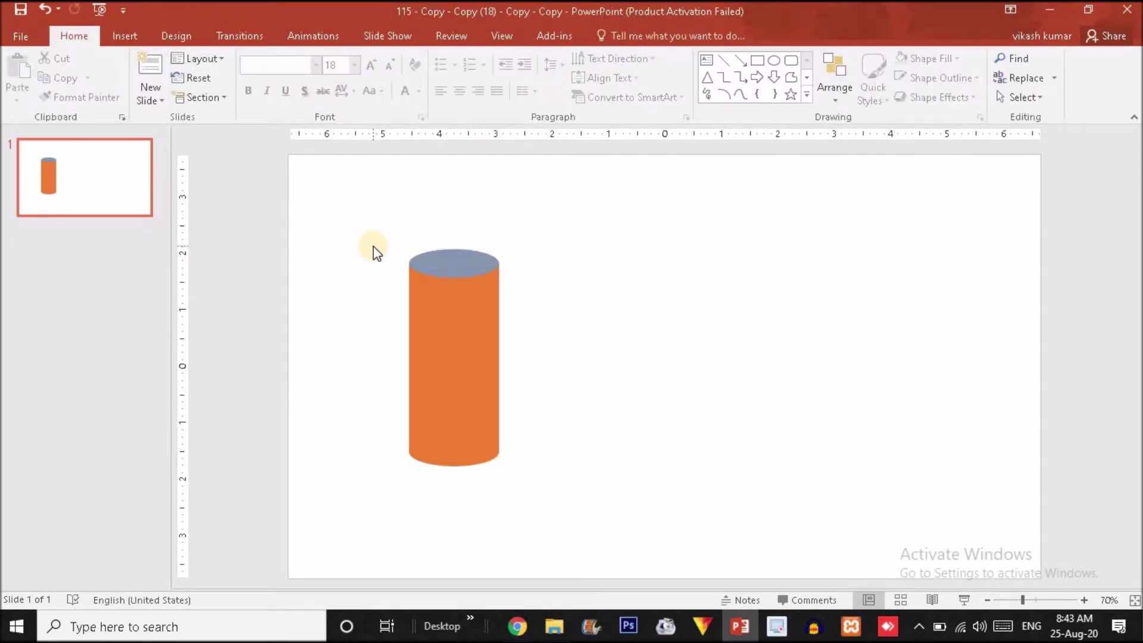
# Step: Shorten the cylinder body and move the bottom ellipse up to meet it
pyautogui.moveTo(467, 276)
pyautogui.mouseDown()
pyautogui.moveTo(469, 303)
pyautogui.moveTo(470, 273)
pyautogui.mouseUp()
pyautogui.moveTo(452, 425); pyautogui.dragTo(452, 423)
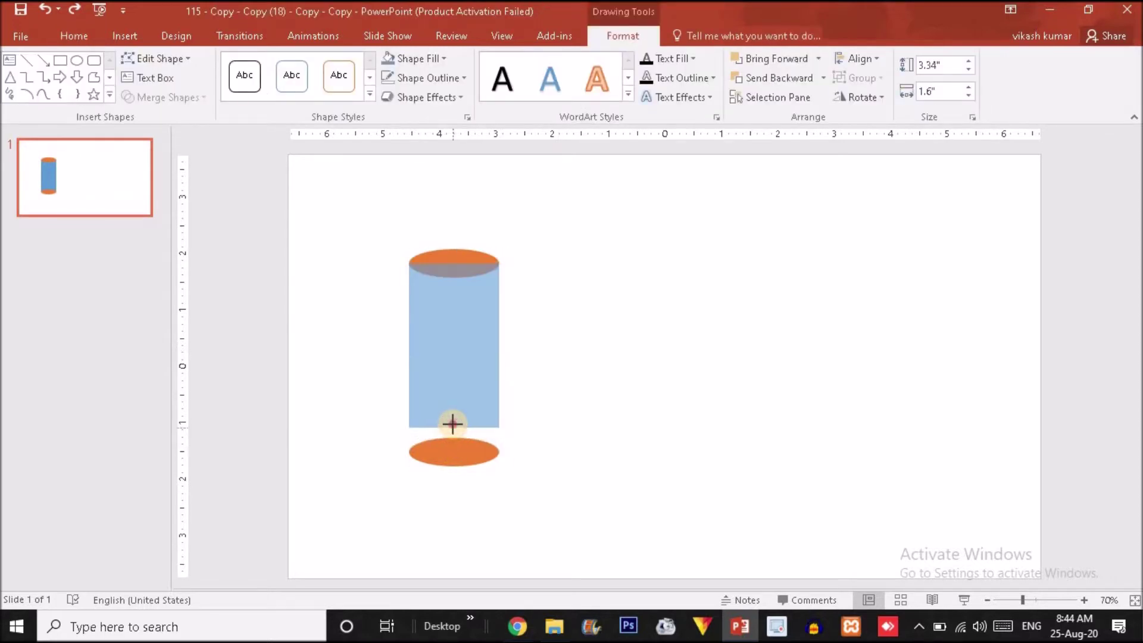
pyautogui.moveTo(452, 442); pyautogui.dragTo(452, 421)
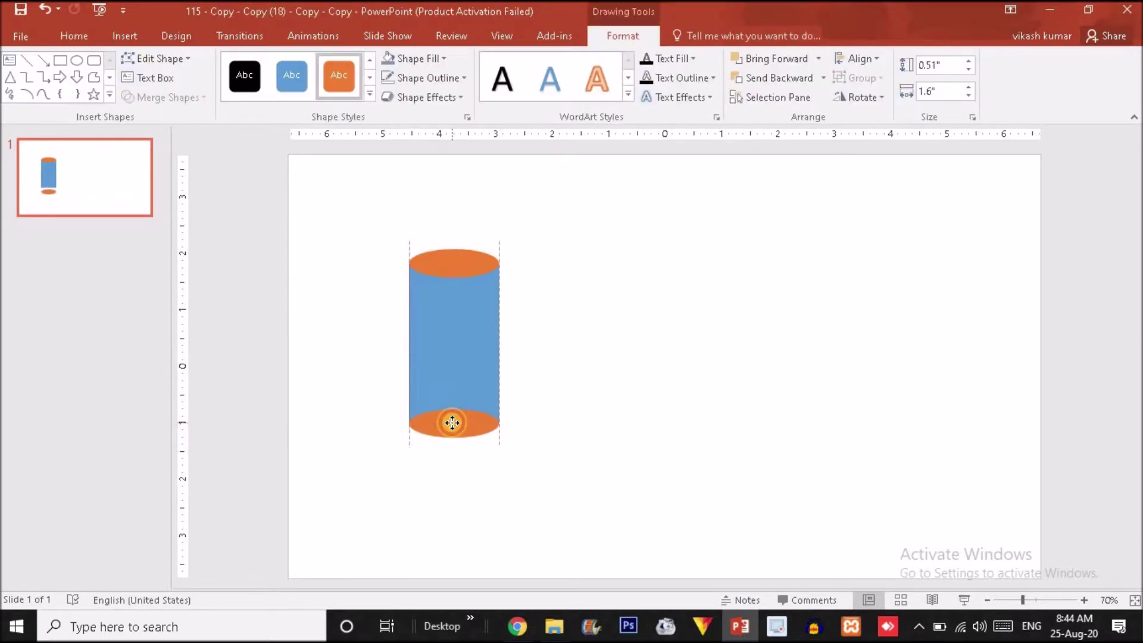
# Step: Union the body with the bottom ellipse into one rounded-base shape
pyautogui.click(463, 344)
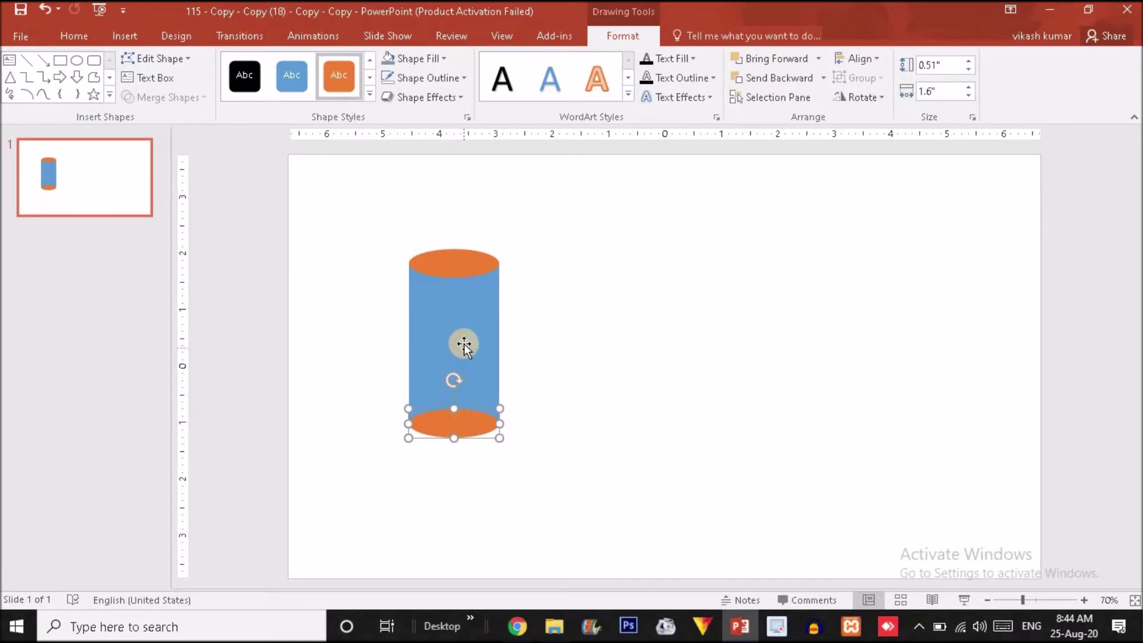
pyautogui.keyDown('ctrl'); pyautogui.click(469, 431); pyautogui.keyUp('ctrl')
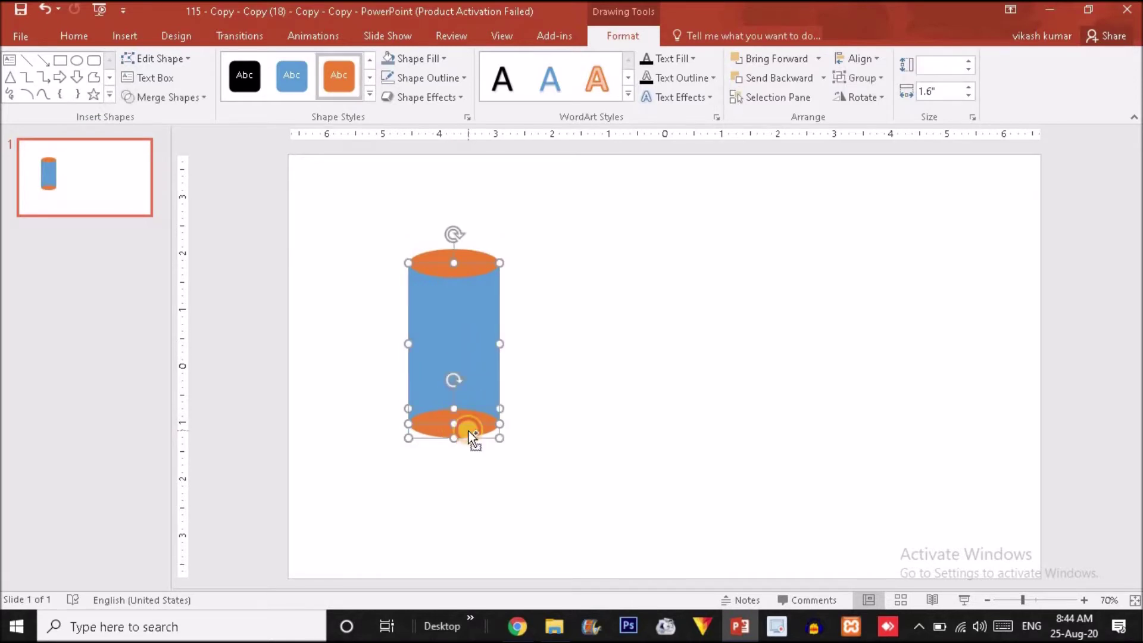
pyautogui.click(177, 98)
pyautogui.click(177, 115)
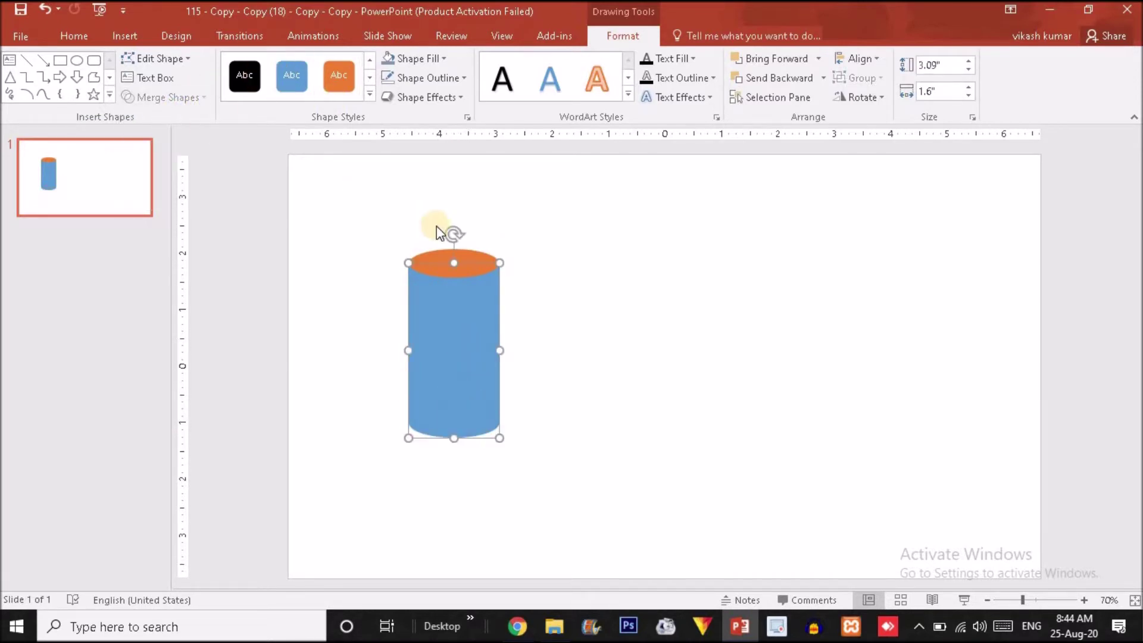
pyautogui.click(571, 297)
pyautogui.click(485, 264)
pyautogui.click(625, 291)
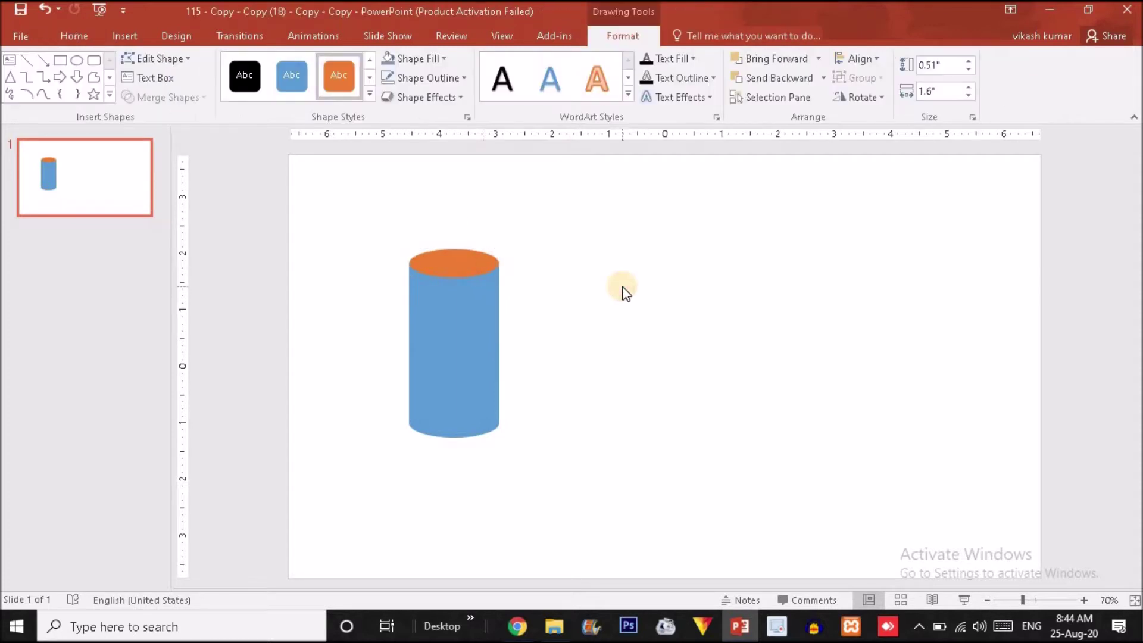
# Step: Fill the slide background with a light grey solid colour
pyautogui.rightClick(467, 370)
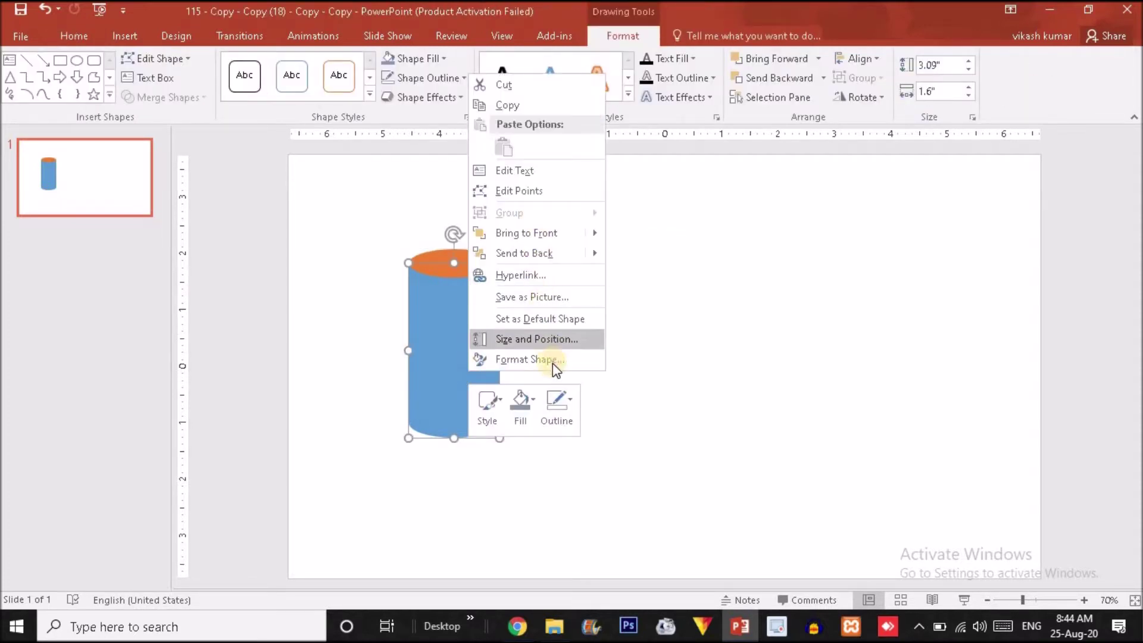
pyautogui.click(553, 364)
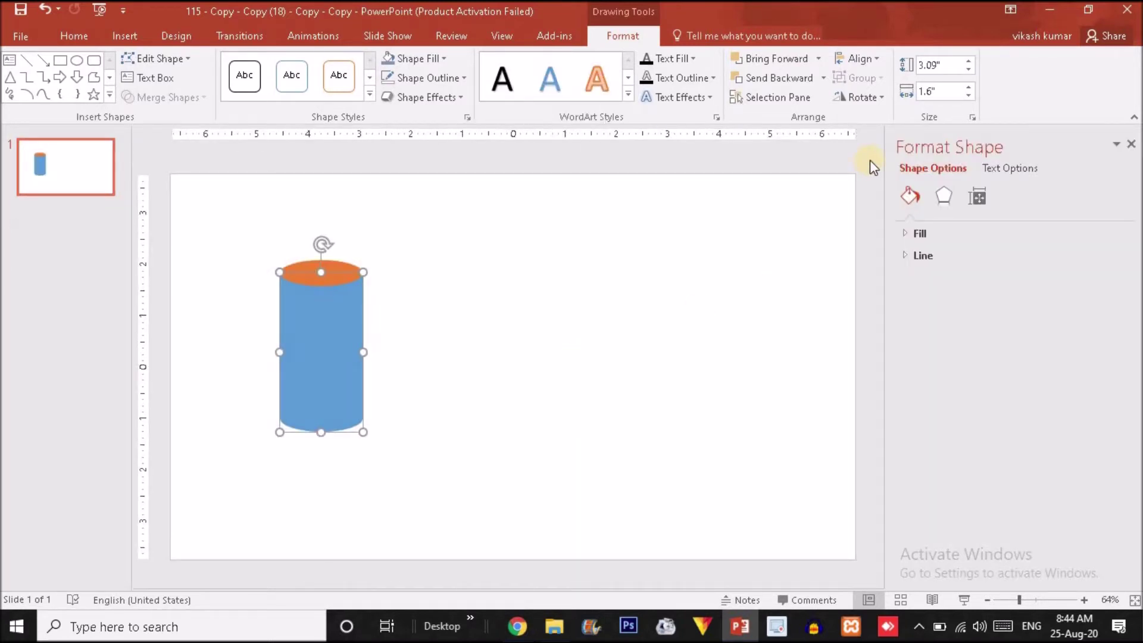
pyautogui.rightClick(552, 234)
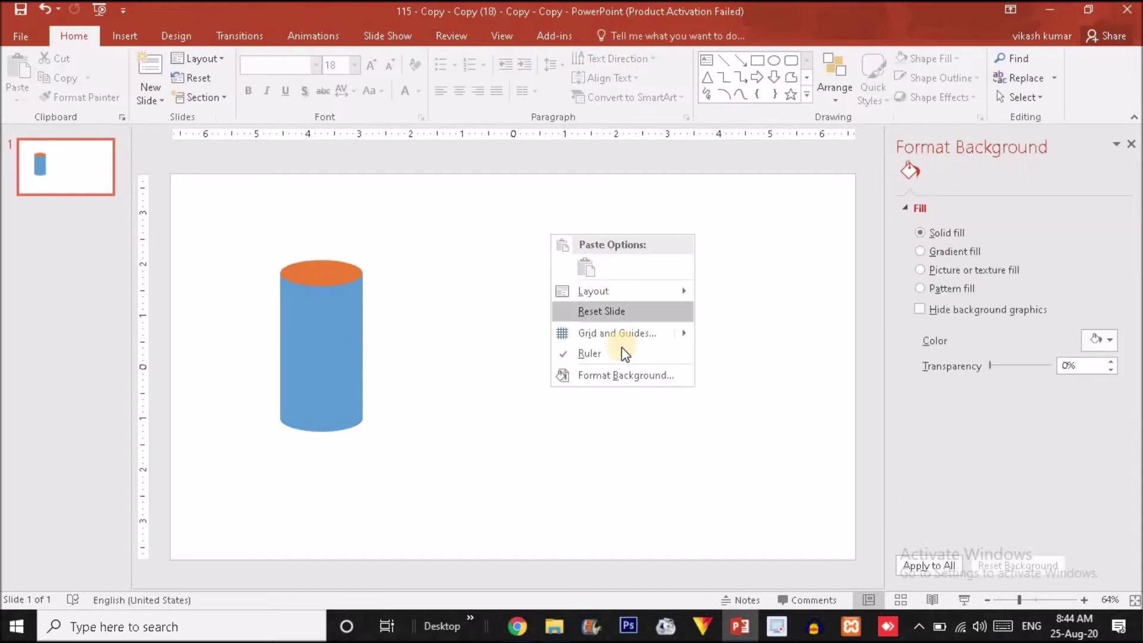
pyautogui.click(631, 377)
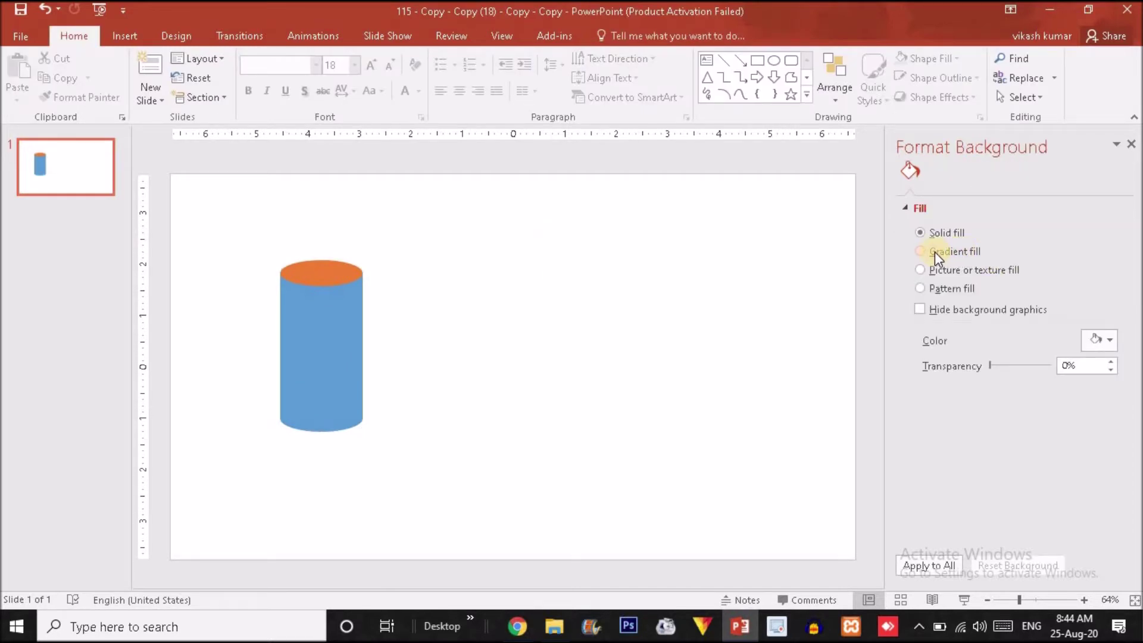
pyautogui.click(1109, 340)
pyautogui.click(1010, 411)
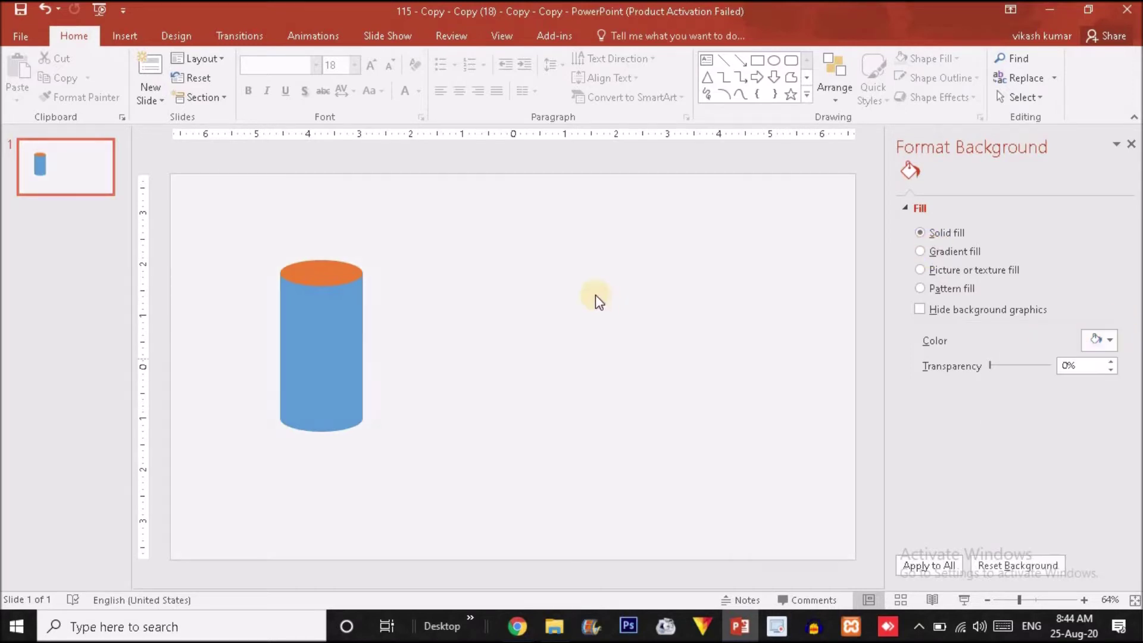
pyautogui.click(345, 350)
# Step: Switch the cylinder body to a horizontal gradient fill and delete the extra middle stops
pyautogui.rightClick(345, 351)
pyautogui.click(387, 329)
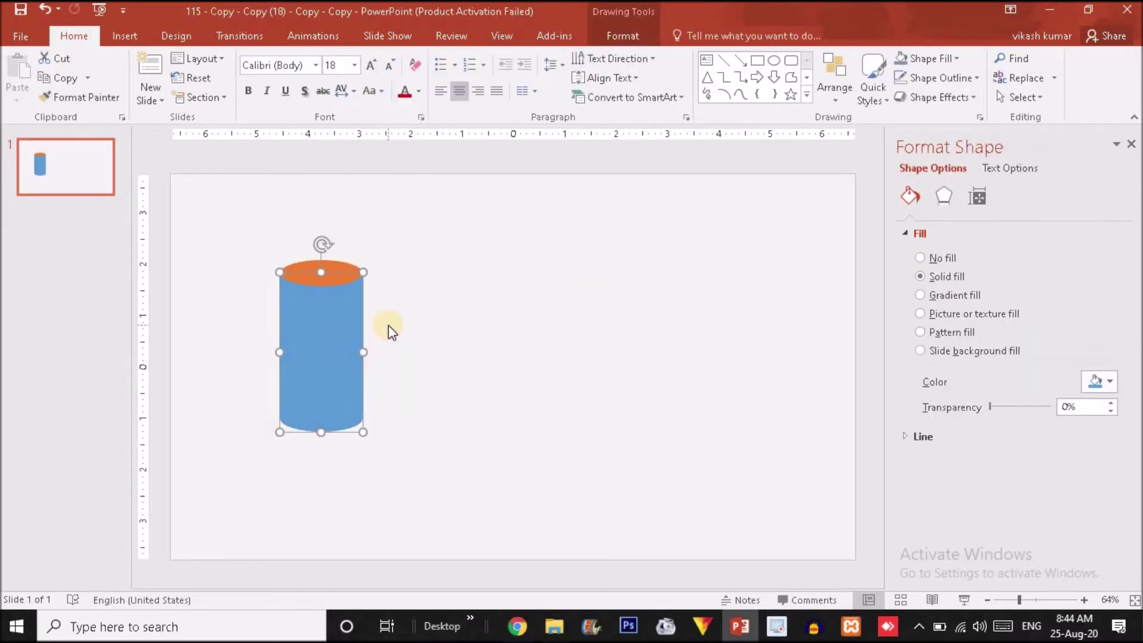
pyautogui.click(921, 295)
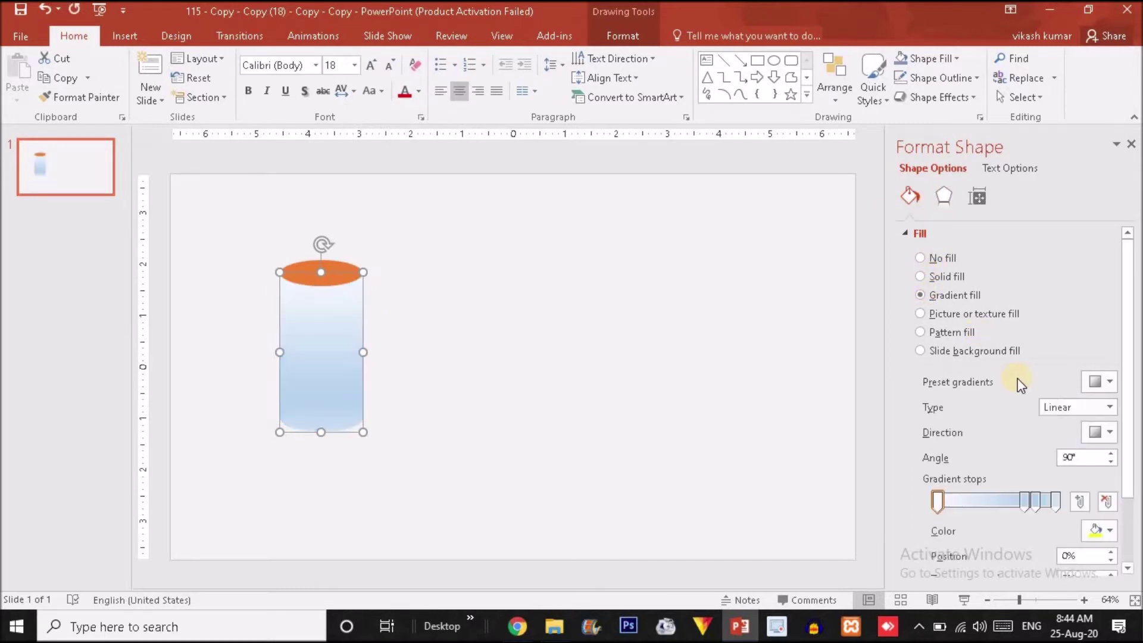
pyautogui.moveTo(1016, 500)
pyautogui.mouseDown()
pyautogui.moveTo(988, 500)
pyautogui.moveTo(1022, 500)
pyautogui.mouseUp()
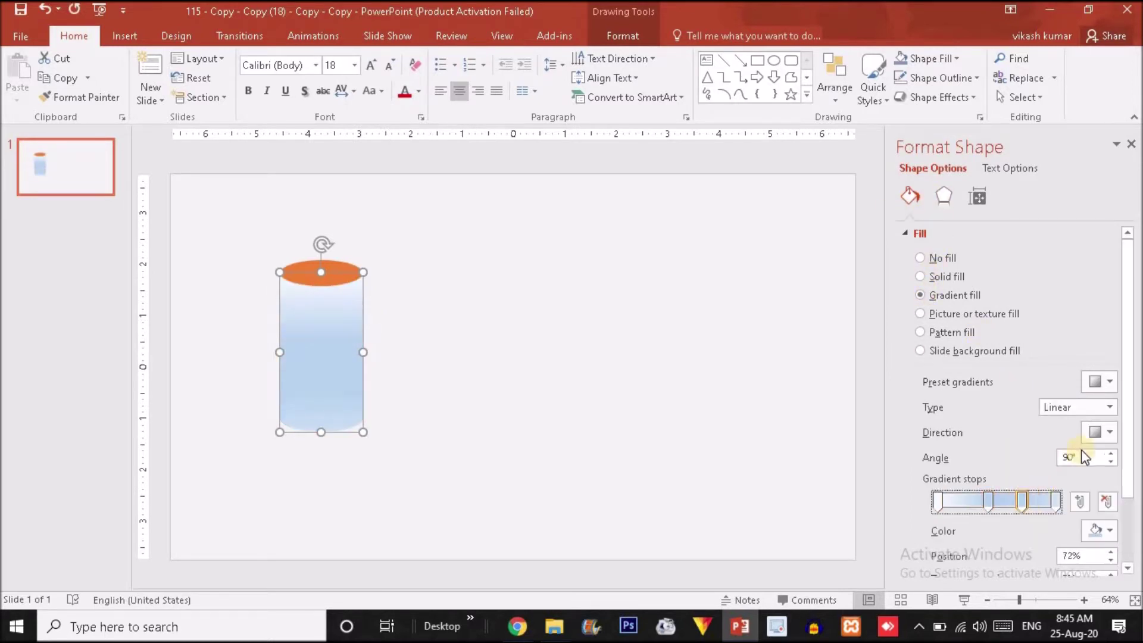
pyautogui.click(1107, 431)
pyautogui.click(1103, 472)
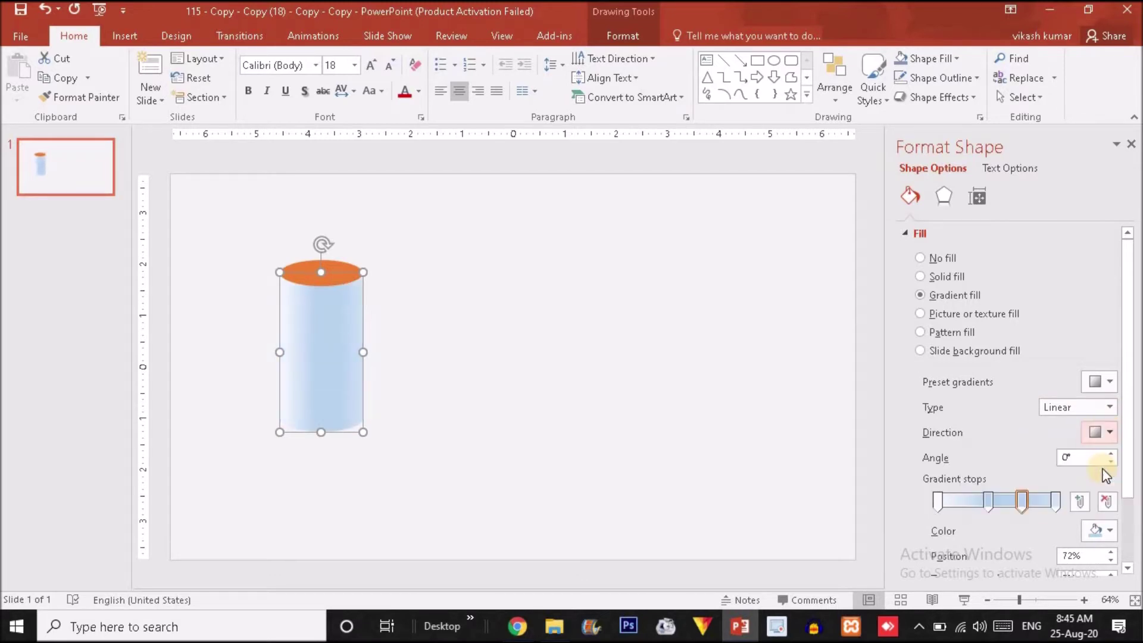
pyautogui.click(1023, 503)
pyautogui.press('Delete')
pyautogui.press('Delete')
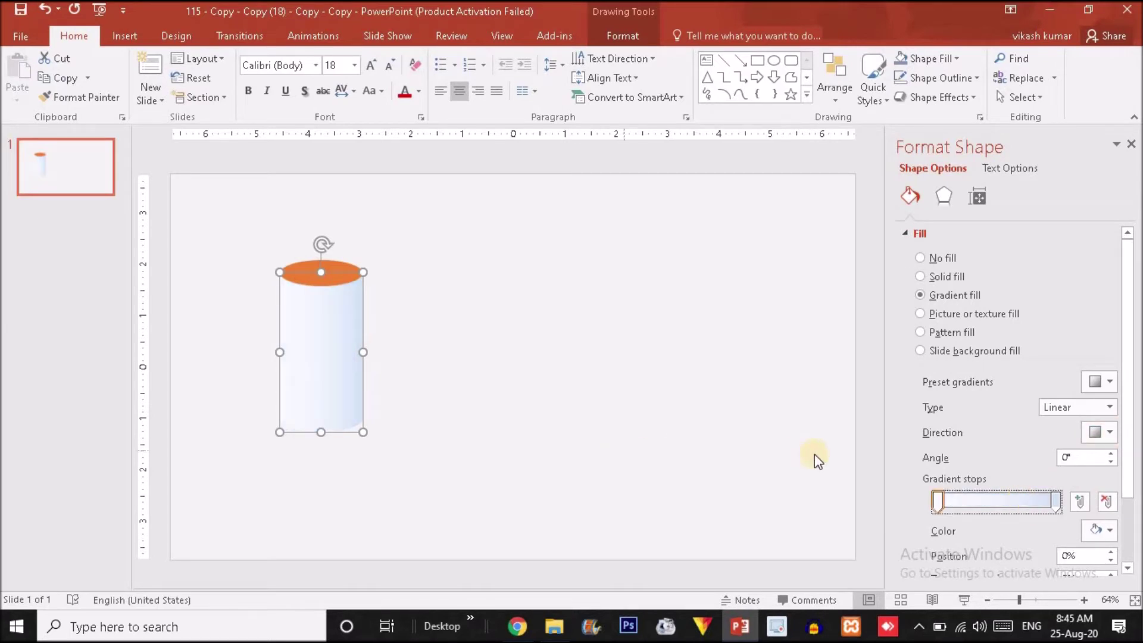
# Step: Make the left and right gradient stops white and add a middle stop at 42%
pyautogui.click(1109, 530)
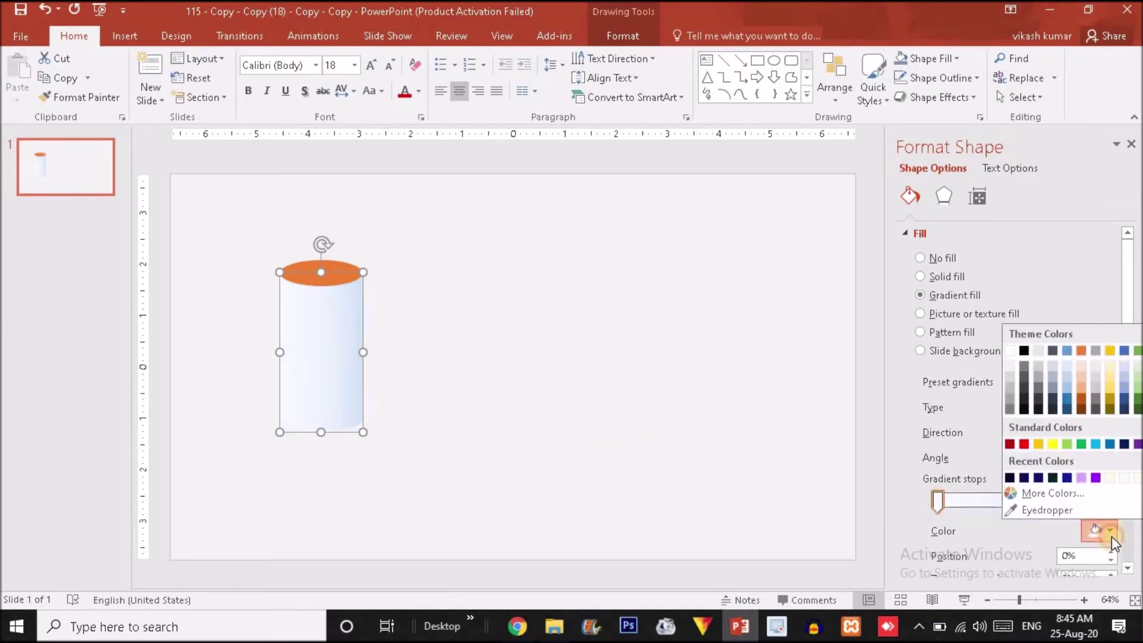
pyautogui.click(1010, 350)
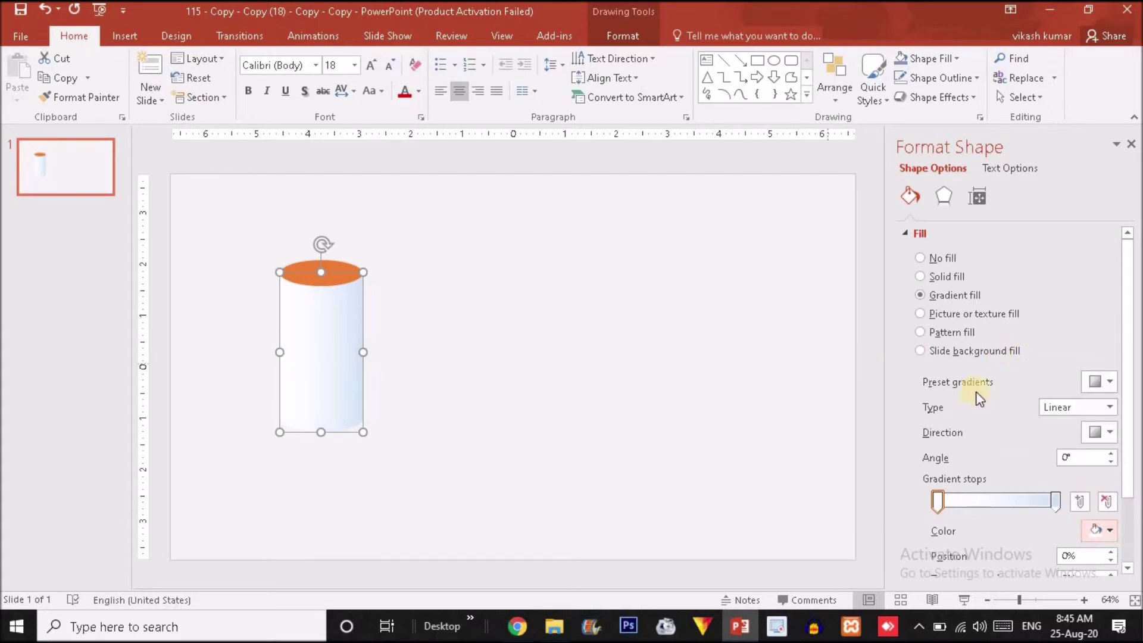
pyautogui.moveTo(1012, 501); pyautogui.dragTo(997, 501)
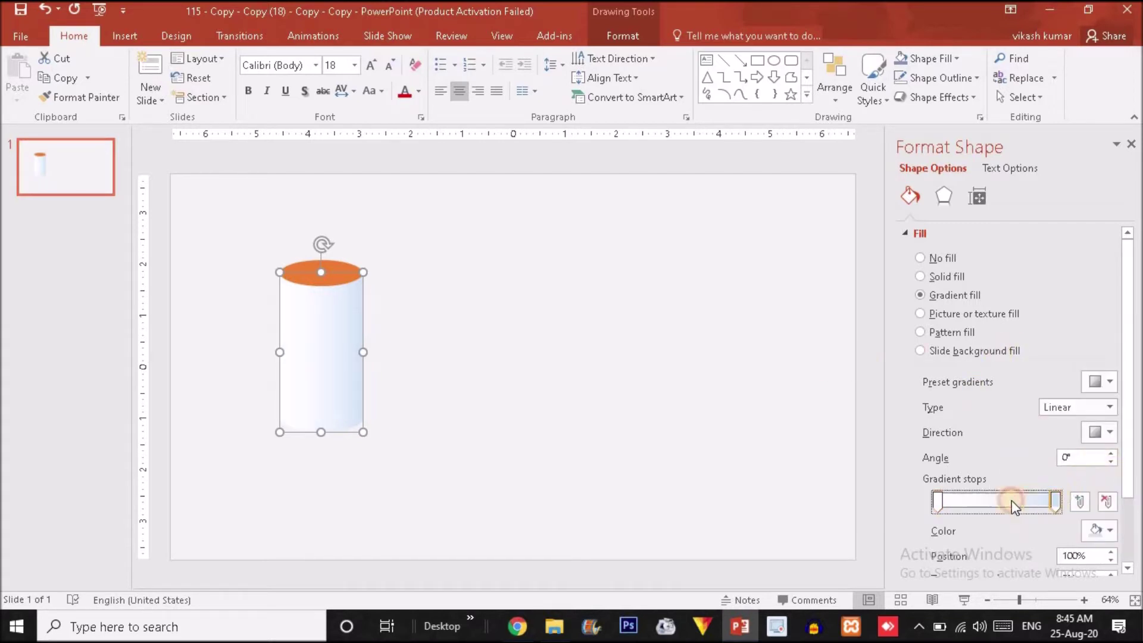
pyautogui.click(1057, 502)
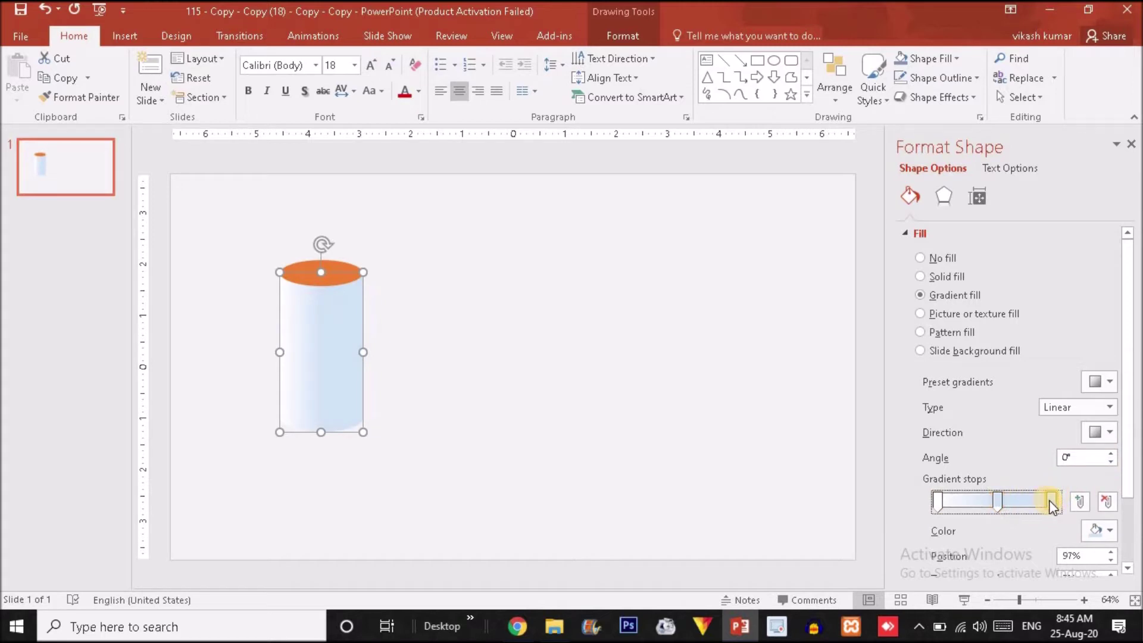
pyautogui.click(1110, 529)
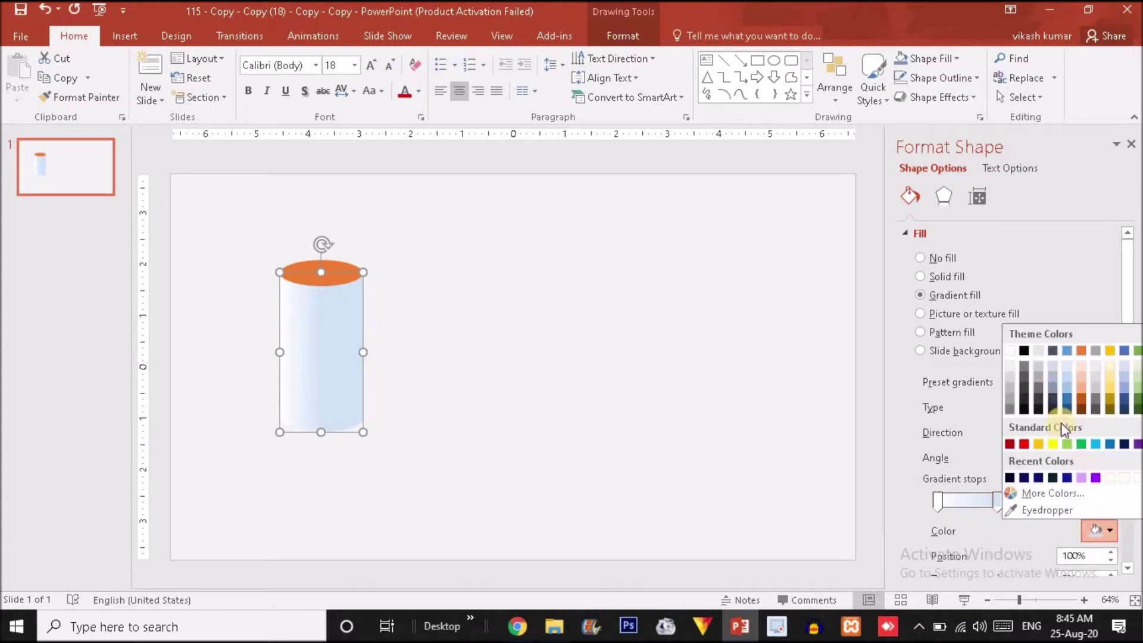
pyautogui.click(1009, 353)
pyautogui.click(997, 502)
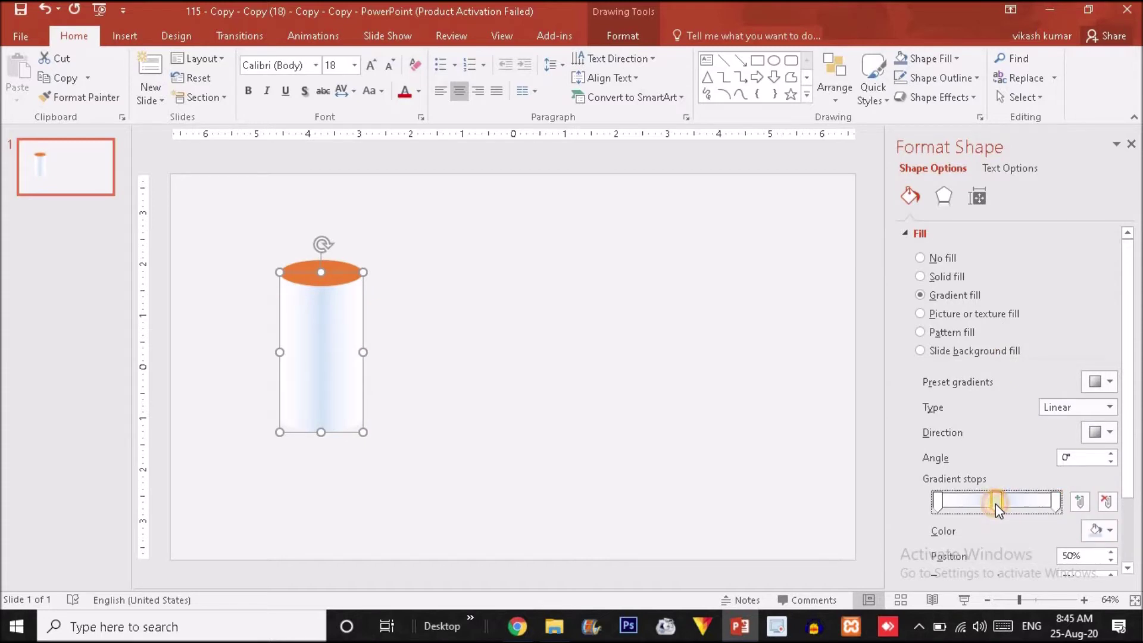
pyautogui.moveTo(995, 504); pyautogui.dragTo(986, 504)
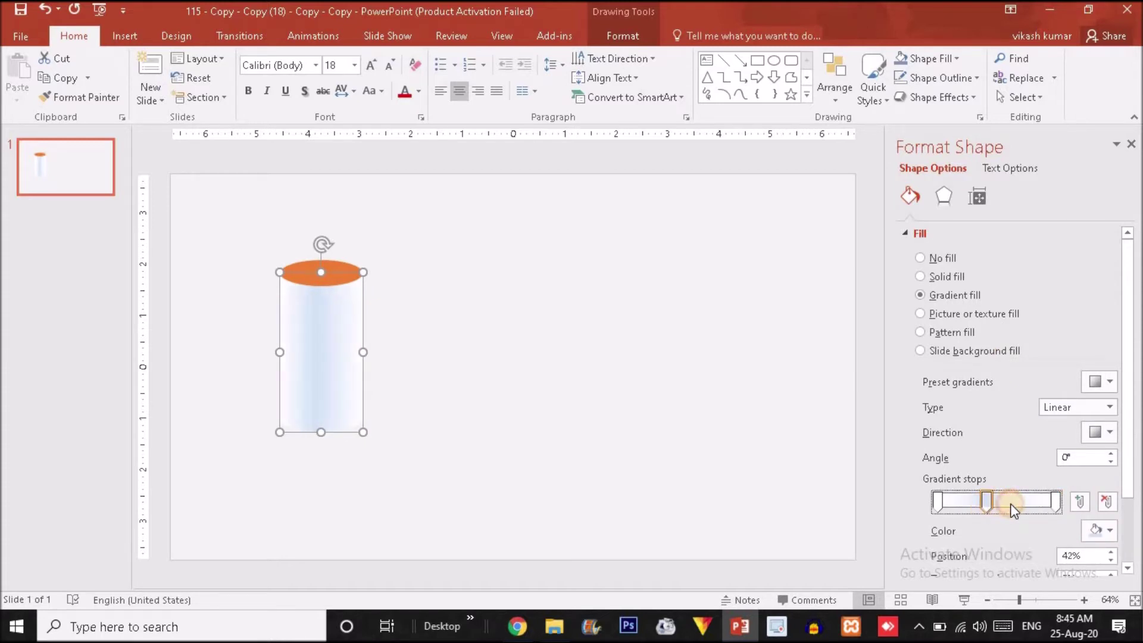
# Step: Add another stop near 50% and reposition stops to 47%, 12% and 87%
pyautogui.click(1011, 504)
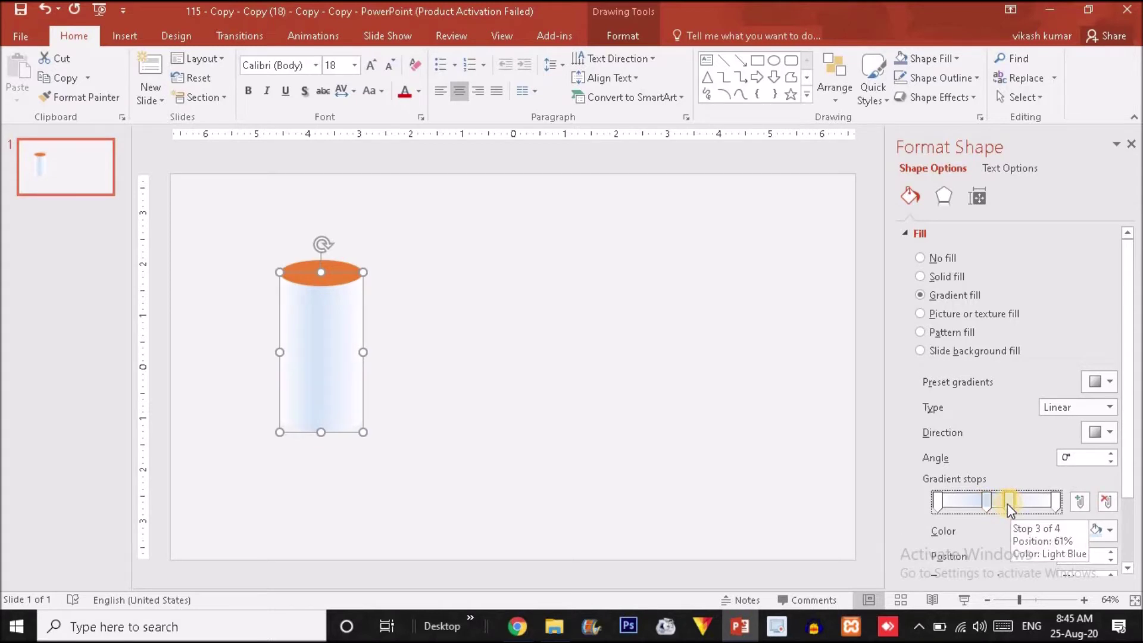
pyautogui.moveTo(1011, 504); pyautogui.dragTo(1000, 504)
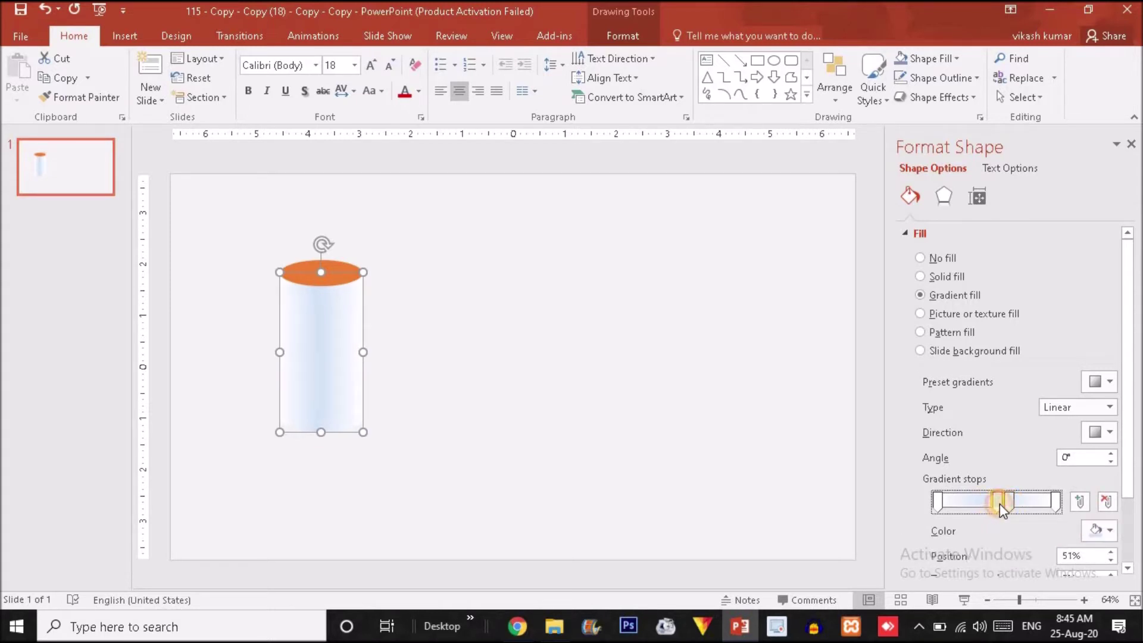
pyautogui.click(998, 503)
pyautogui.moveTo(998, 503); pyautogui.dragTo(986, 505)
pyautogui.click(939, 503)
pyautogui.moveTo(939, 503); pyautogui.dragTo(958, 506)
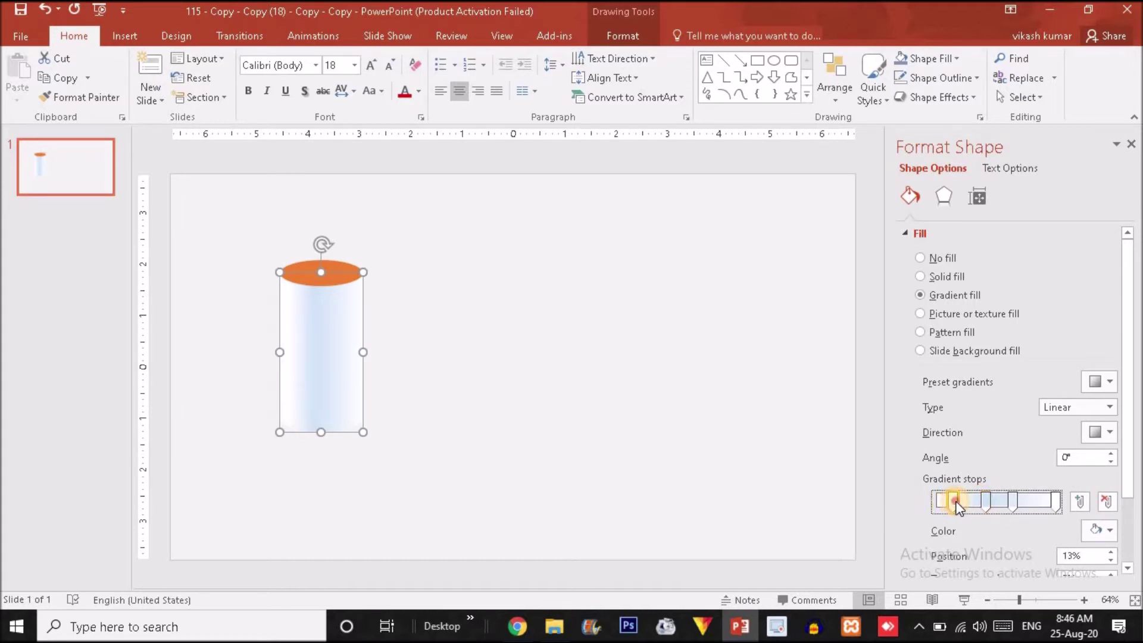
pyautogui.click(1050, 503)
pyautogui.moveTo(1050, 503); pyautogui.dragTo(1039, 506)
# Step: Move a middle gradient stop to about 69%
pyautogui.click(988, 499)
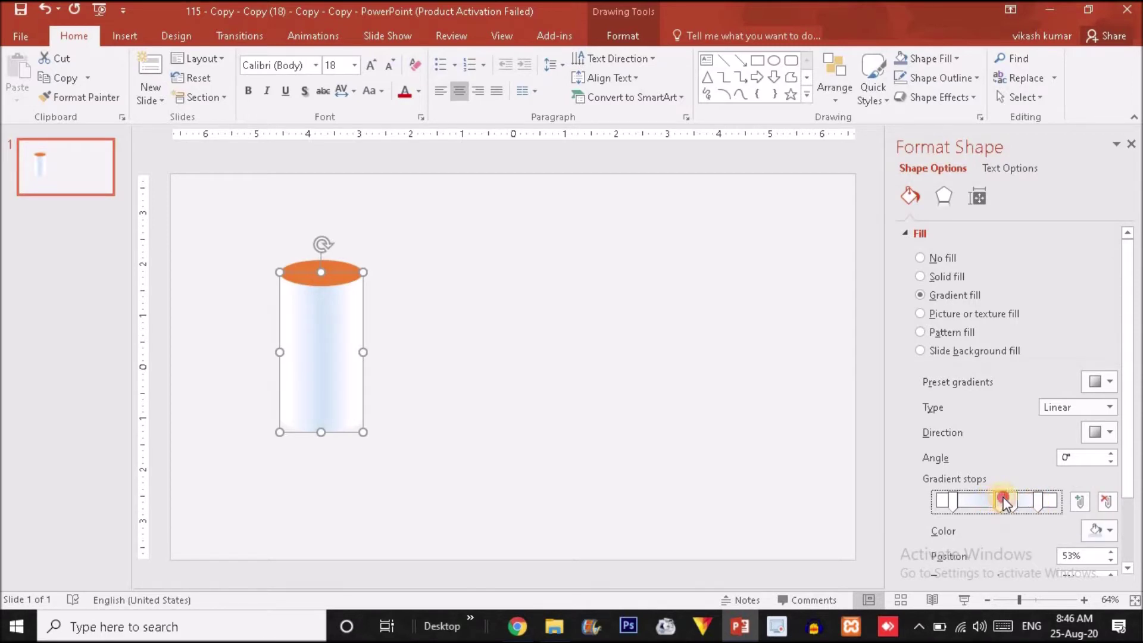
pyautogui.moveTo(998, 498); pyautogui.dragTo(1005, 500)
pyautogui.moveTo(1004, 502); pyautogui.dragTo(1011, 497)
pyautogui.click(1100, 530)
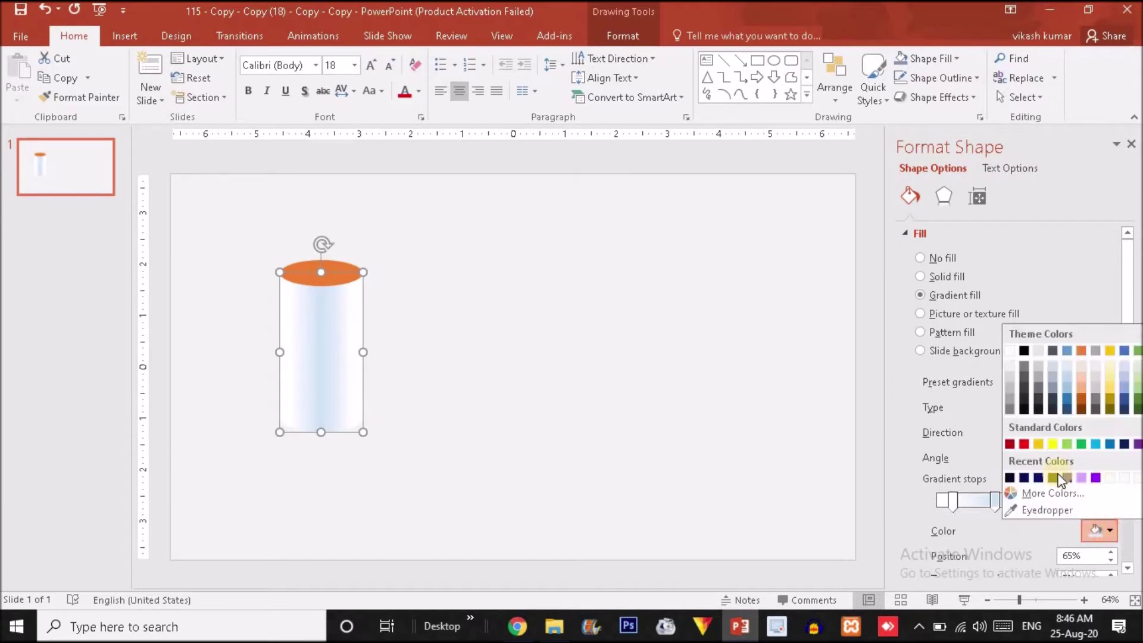
# Step: Colour the middle gradient stops light grey, remove an extra stop, and nudge the right stop
pyautogui.click(1013, 376)
pyautogui.click(995, 499)
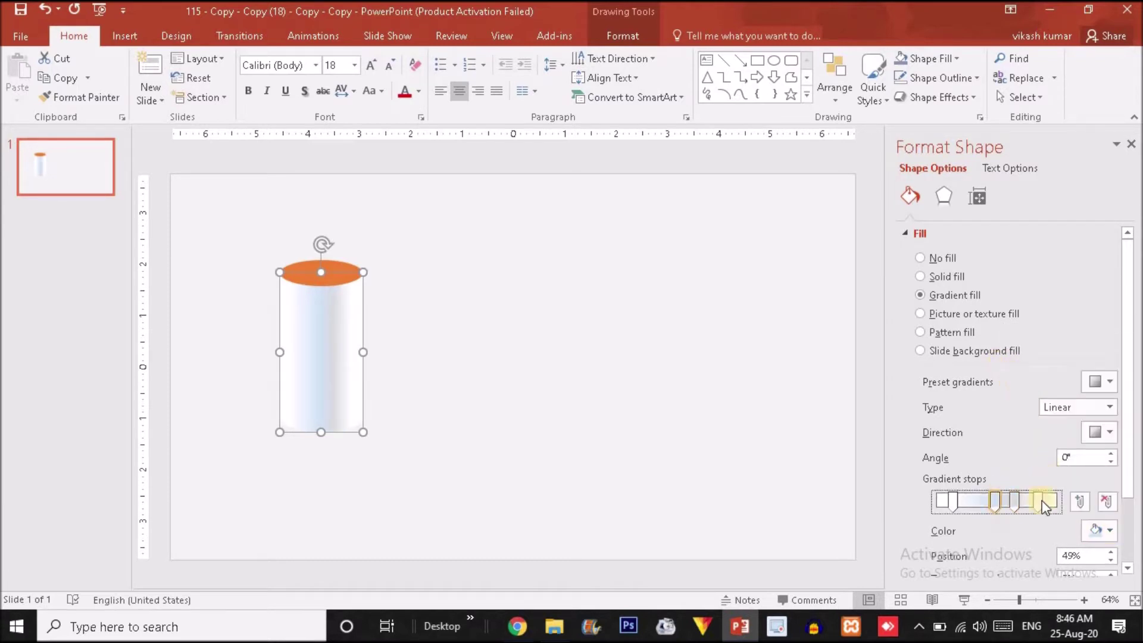
pyautogui.click(1100, 530)
pyautogui.click(1012, 378)
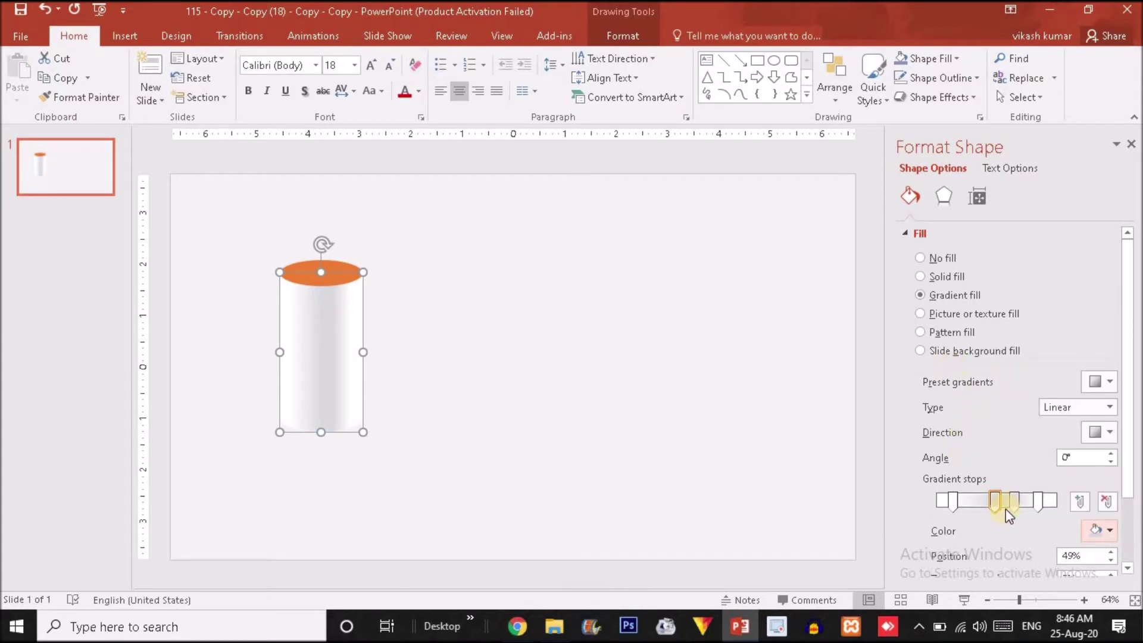
pyautogui.moveTo(1013, 502); pyautogui.dragTo(705, 479)
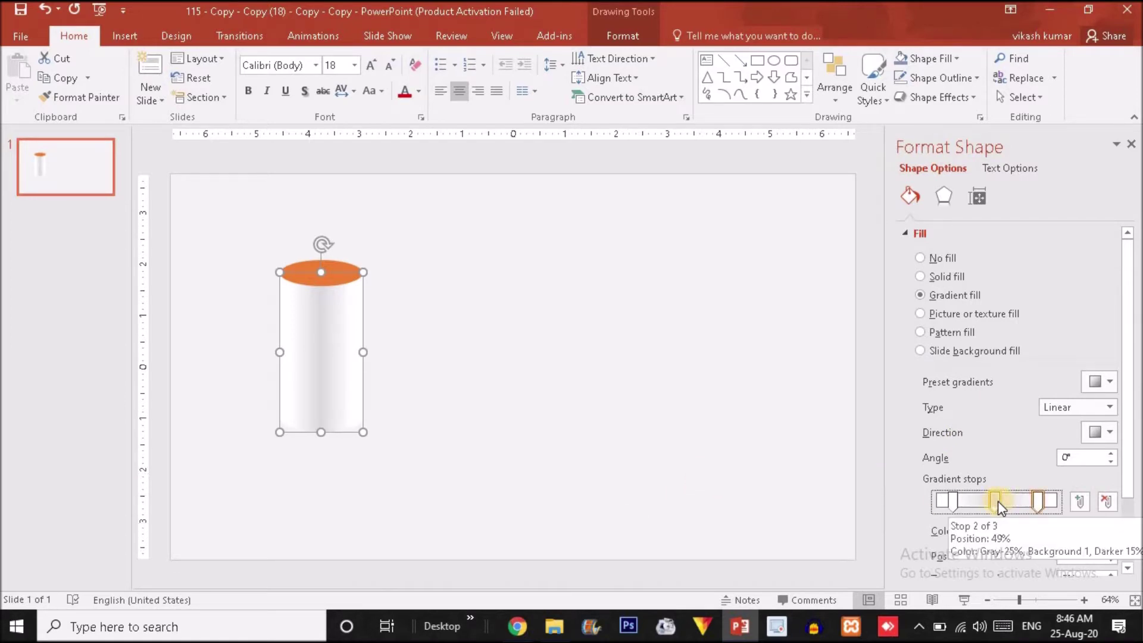
pyautogui.moveTo(1037, 500); pyautogui.dragTo(1033, 501)
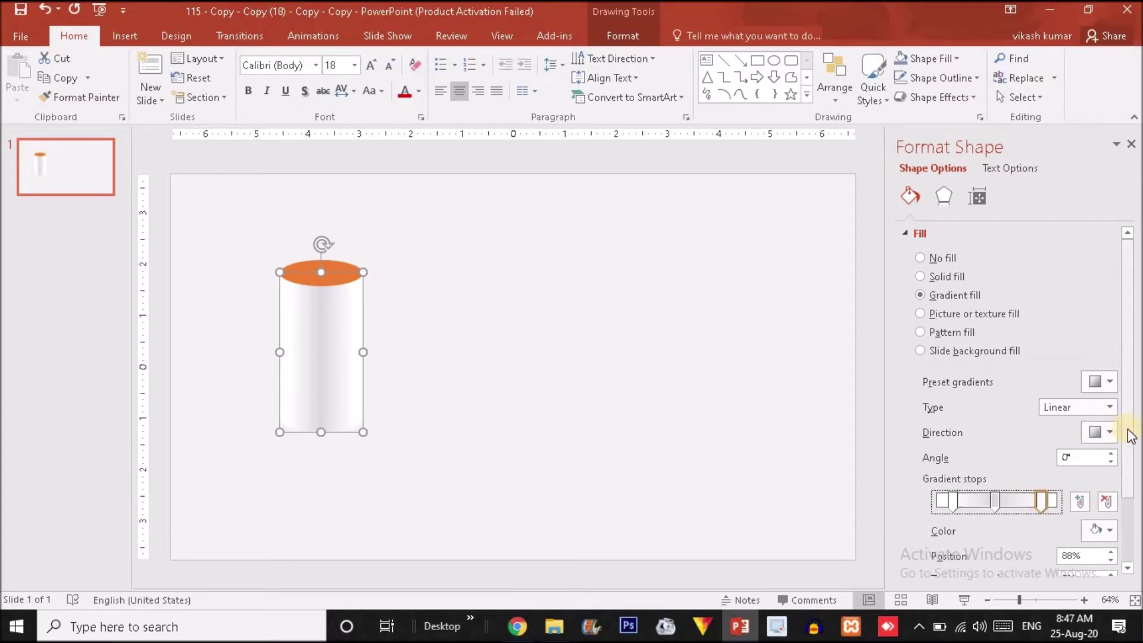
# Step: Set a stop's brightness to 30% and the 49% middle stop's transparency to about 74%
pyautogui.scroll(-2, 1131, 435)
pyautogui.moveTo(1027, 536); pyautogui.dragTo(1029, 536)
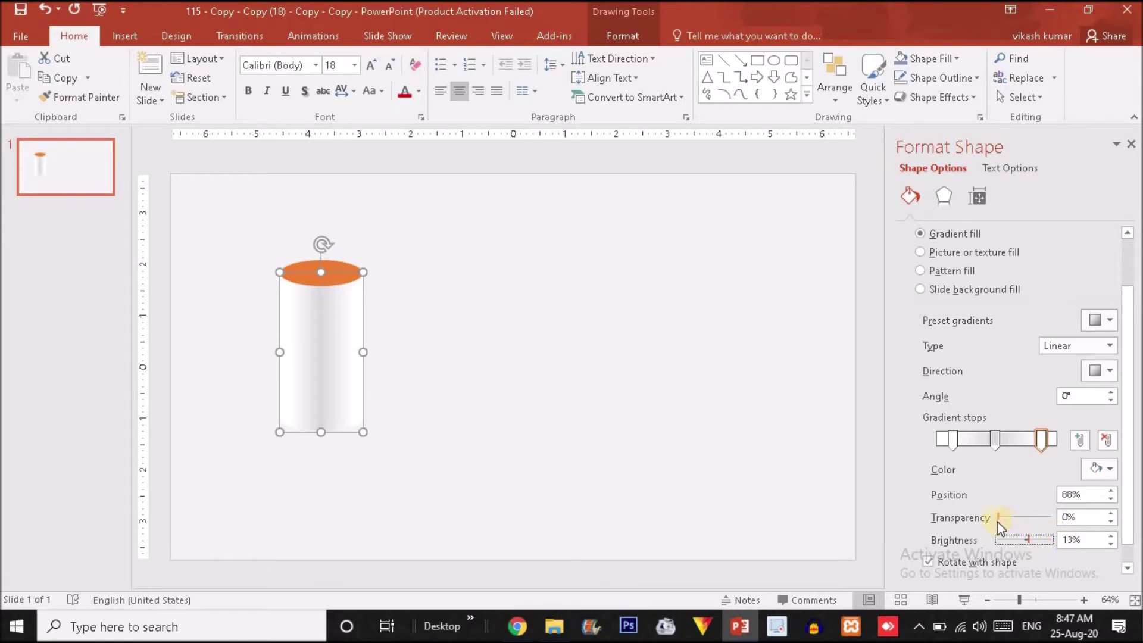
pyautogui.click(1006, 515)
pyautogui.moveTo(1030, 511); pyautogui.dragTo(1060, 505)
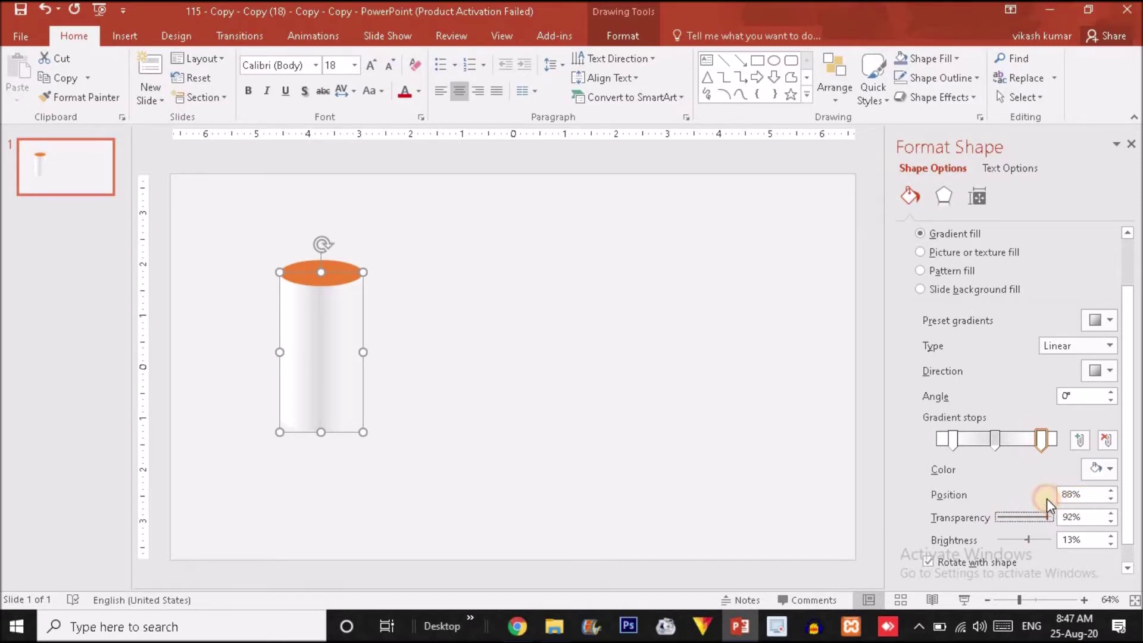
pyautogui.moveTo(1048, 514); pyautogui.dragTo(992, 523)
pyautogui.click(998, 445)
pyautogui.moveTo(998, 516); pyautogui.dragTo(1025, 517)
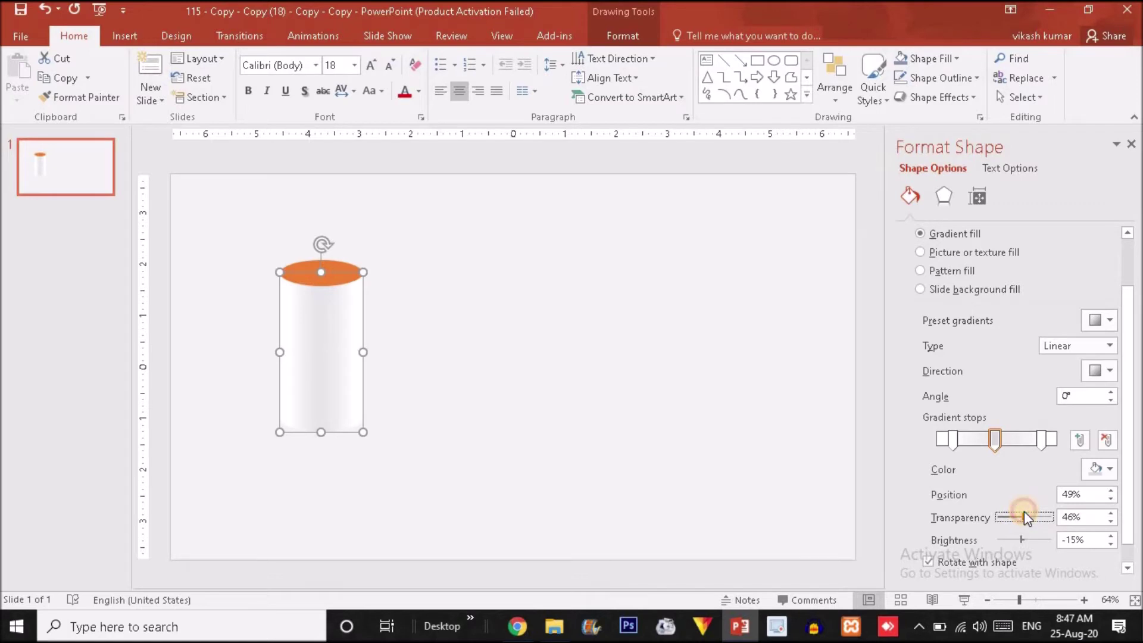
pyautogui.moveTo(1024, 512)
pyautogui.mouseDown()
pyautogui.moveTo(1053, 509)
pyautogui.moveTo(981, 512)
pyautogui.mouseUp()
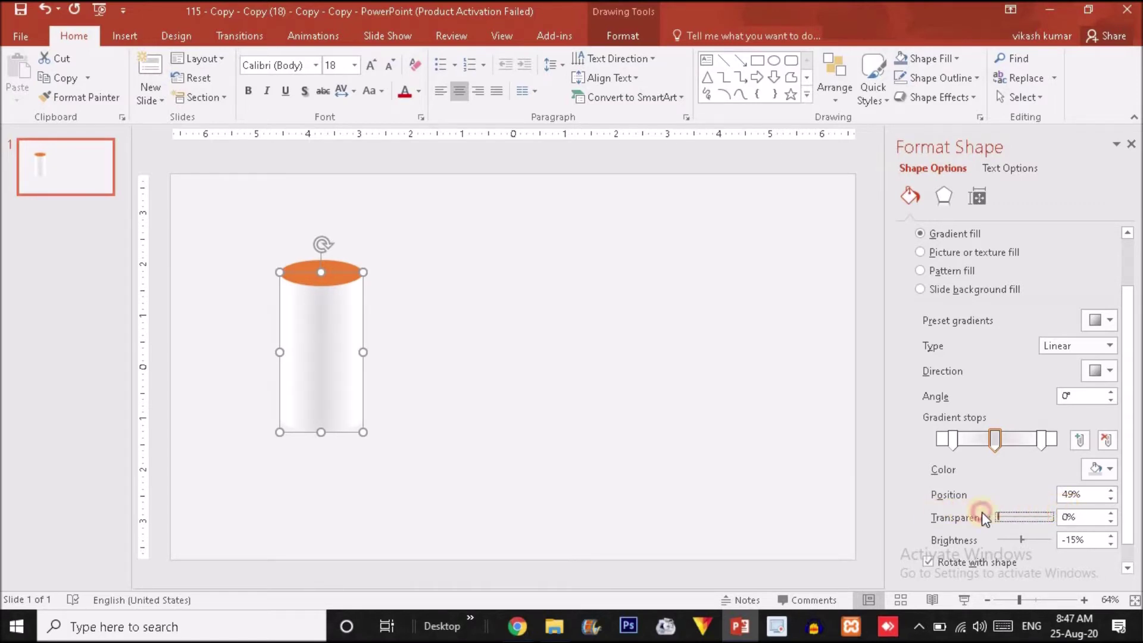
pyautogui.click(671, 470)
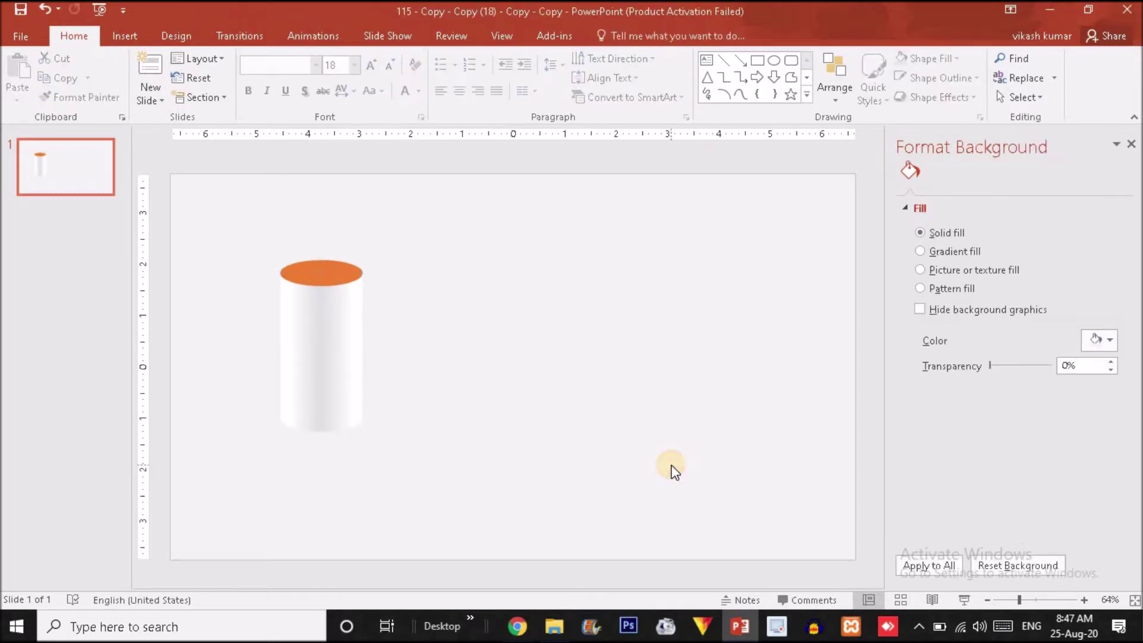
# Step: Fill the cylinder's top ellipse gold and drag a copy below the cylinder
pyautogui.click(318, 360)
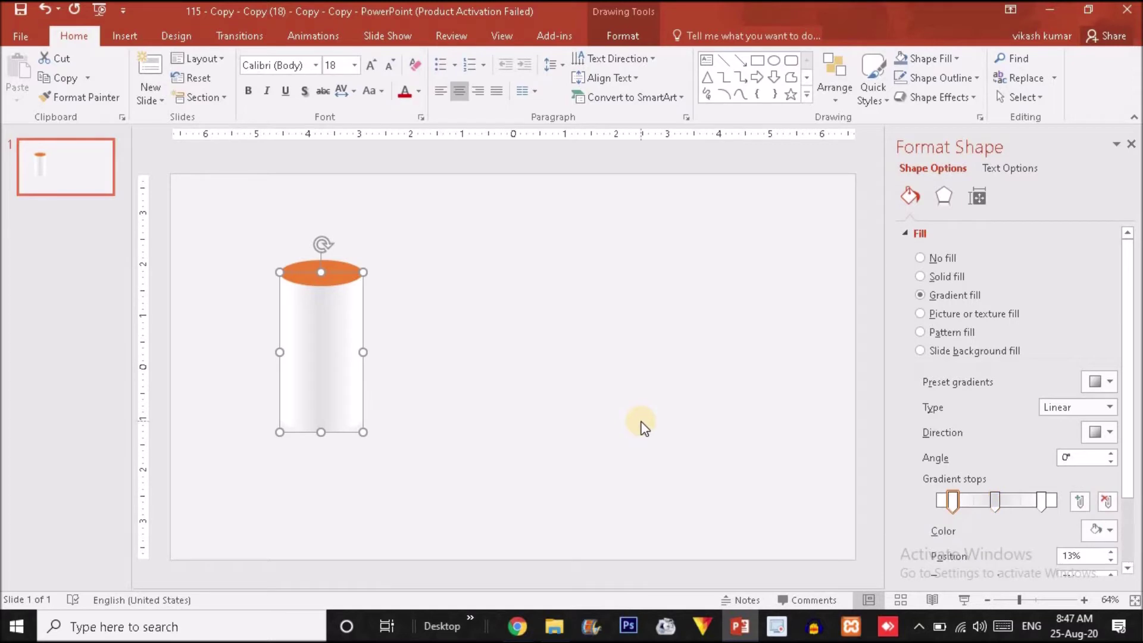
pyautogui.click(342, 262)
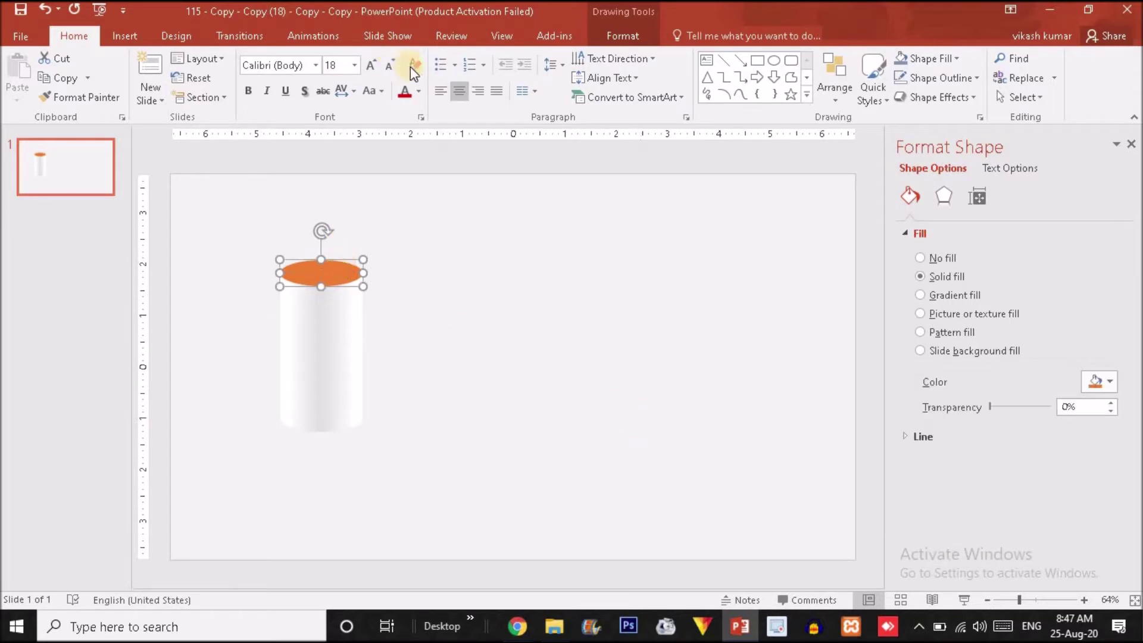
pyautogui.click(609, 37)
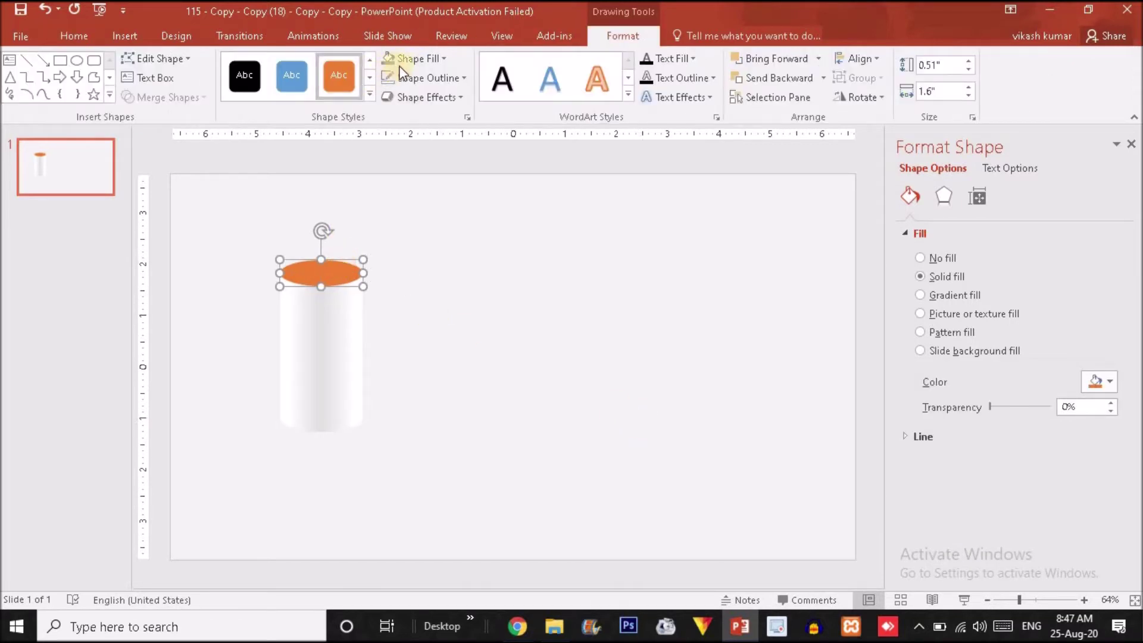
pyautogui.click(419, 59)
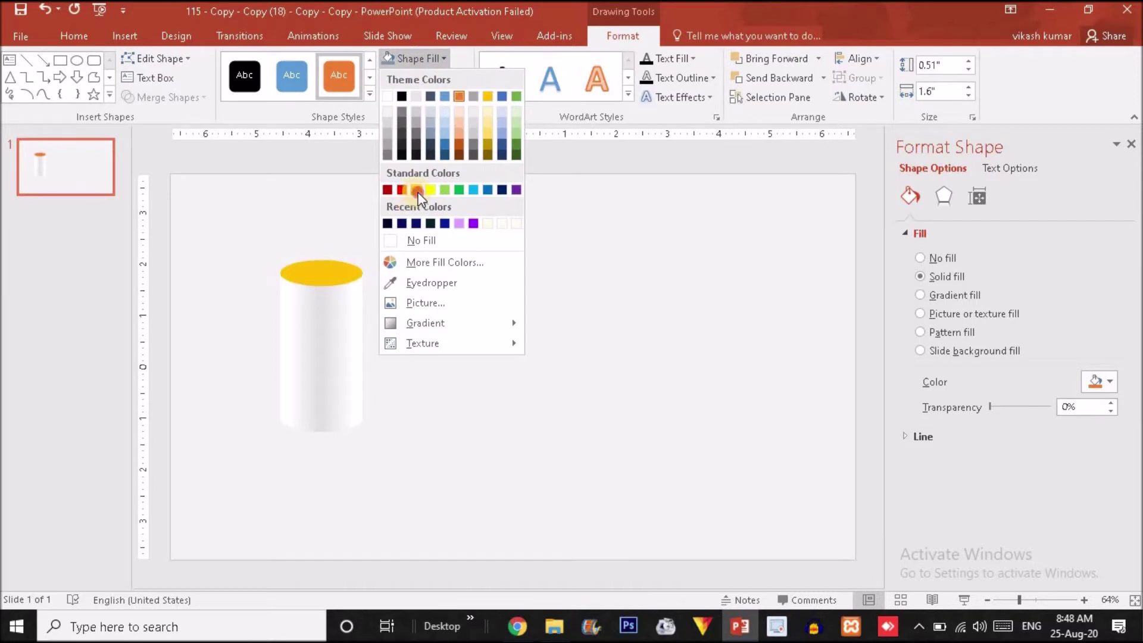
pyautogui.click(417, 191)
pyautogui.click(444, 301)
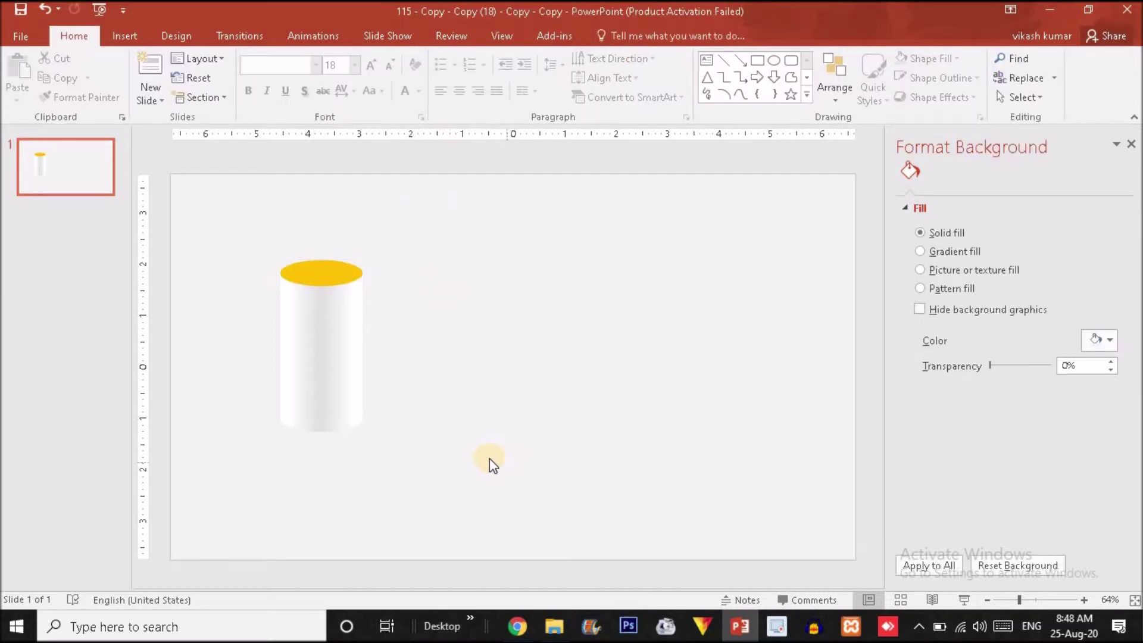
pyautogui.moveTo(329, 270); pyautogui.dragTo(347, 278)
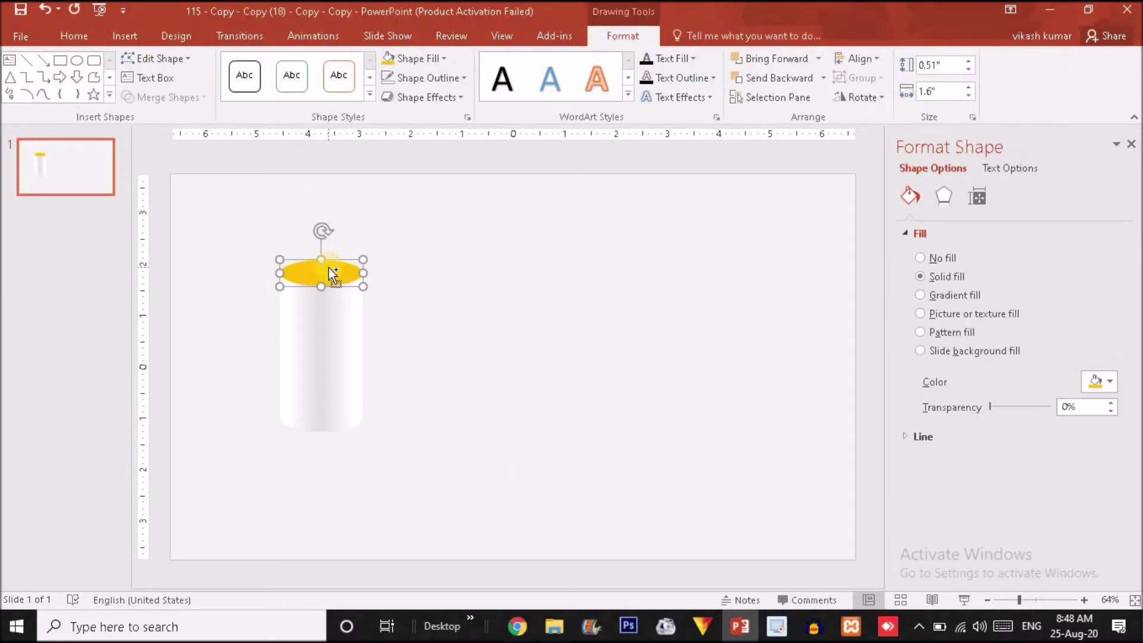
pyautogui.moveTo(346, 278); pyautogui.dragTo(420, 442)
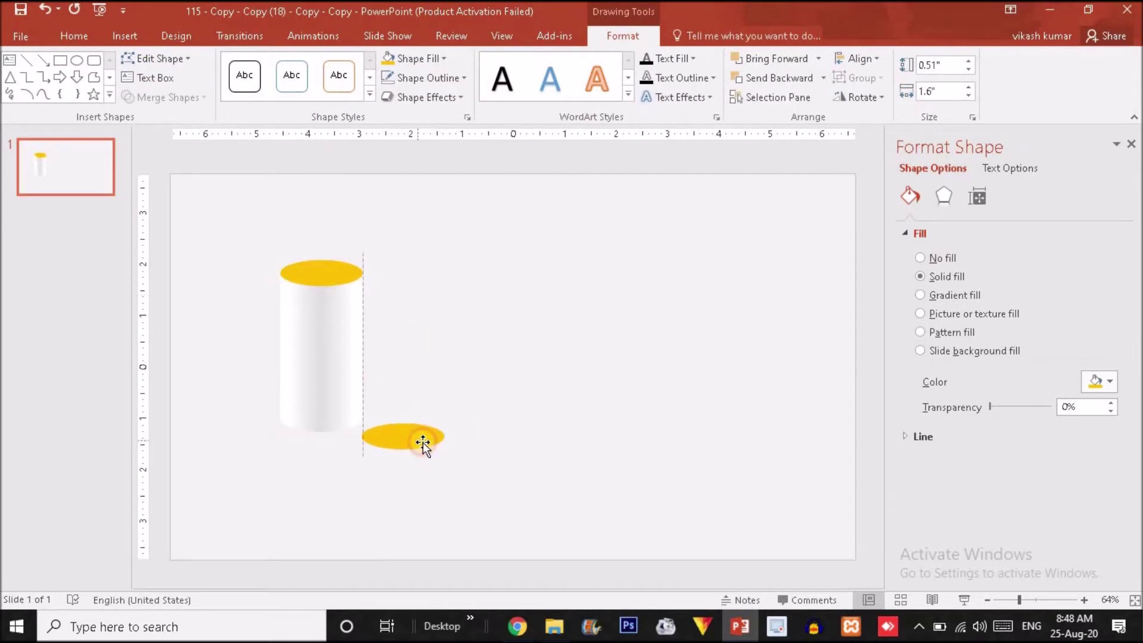
pyautogui.click(425, 57)
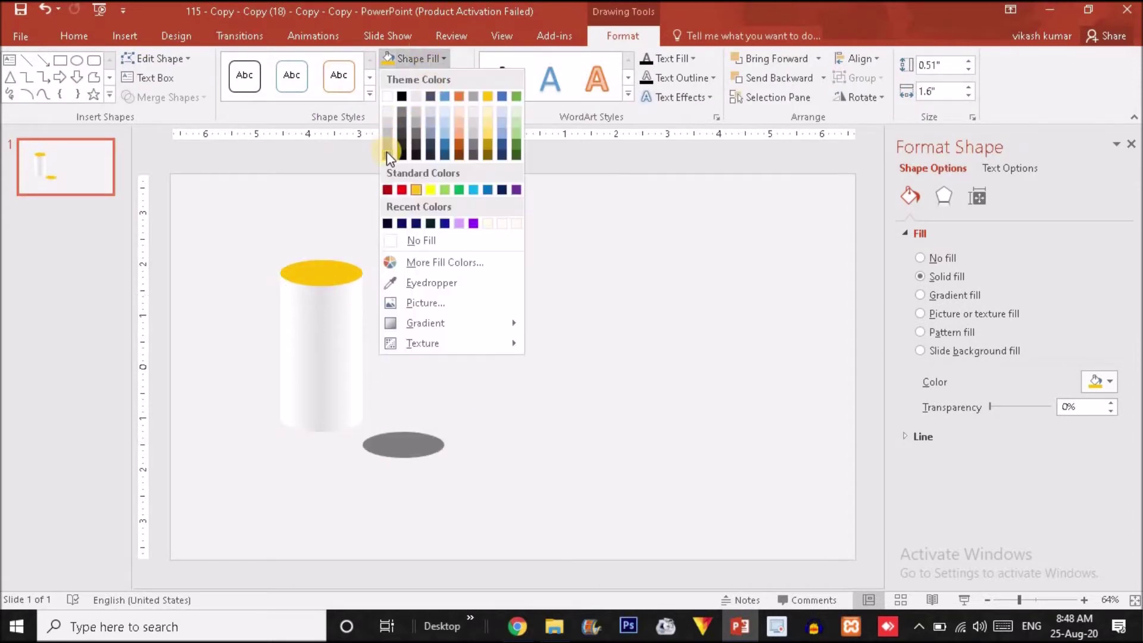
pyautogui.click(387, 152)
pyautogui.moveTo(446, 458); pyautogui.dragTo(486, 490)
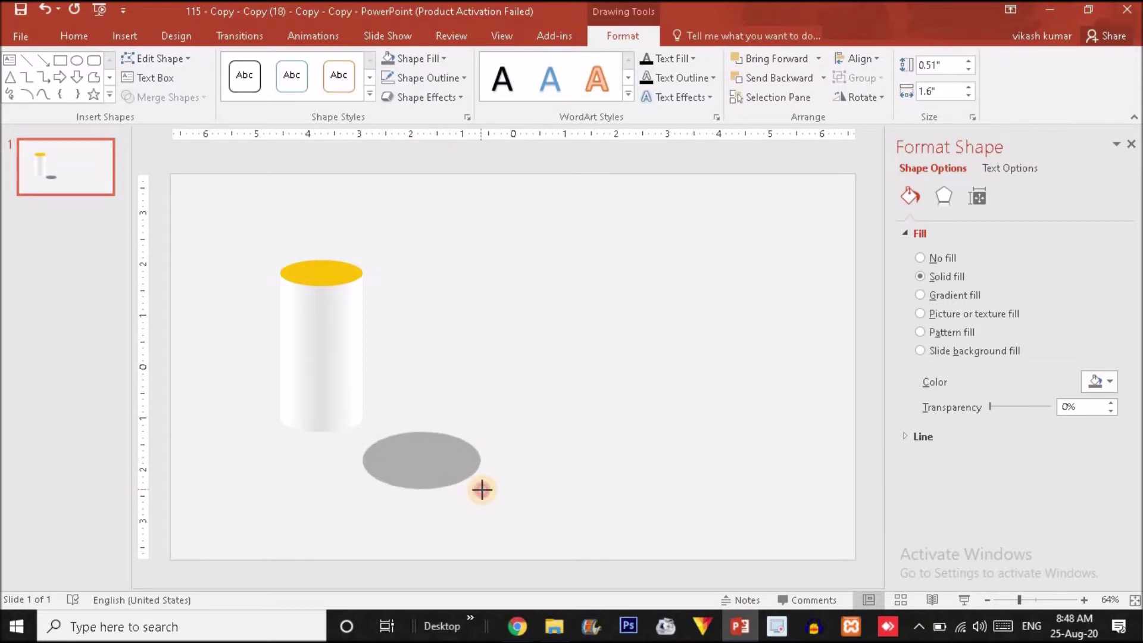
pyautogui.click(943, 196)
pyautogui.click(939, 300)
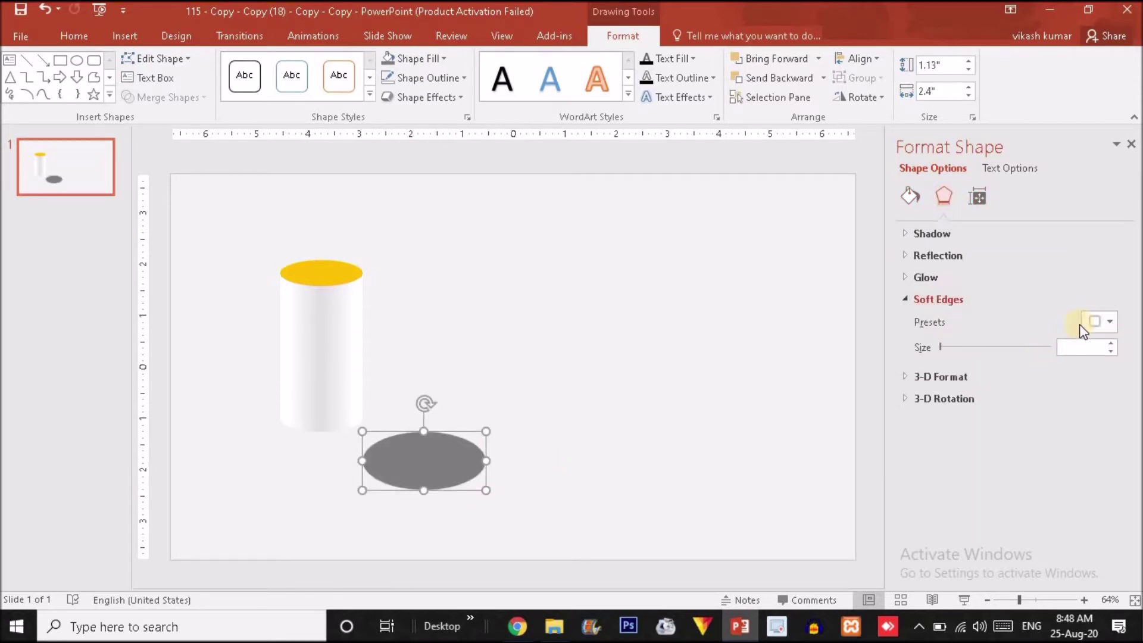
pyautogui.click(1102, 322)
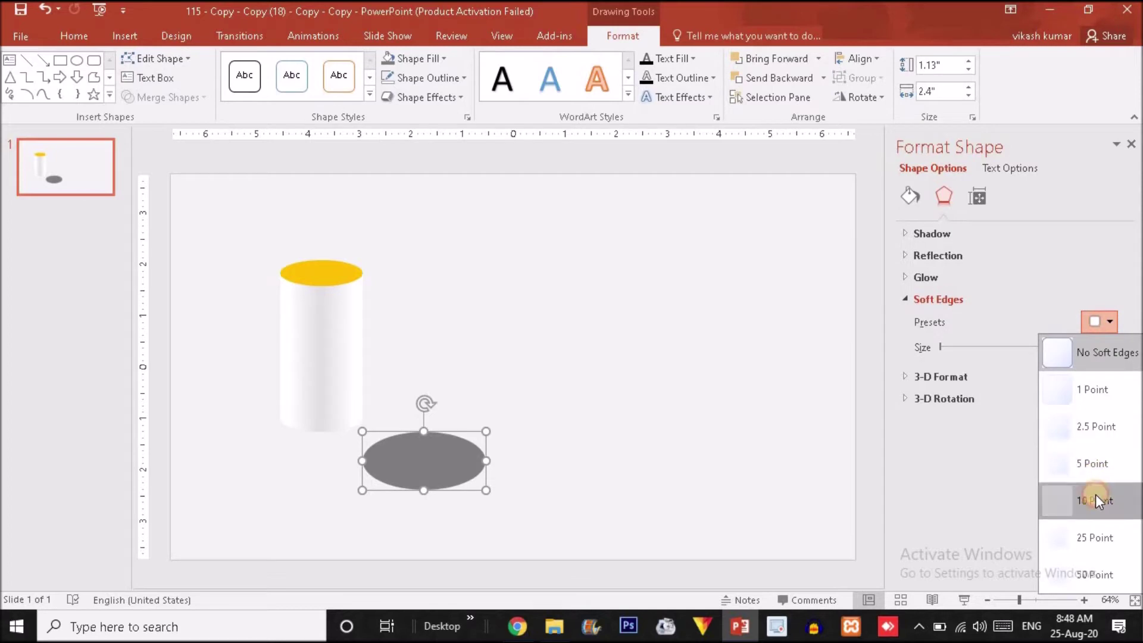
pyautogui.click(1095, 499)
pyautogui.moveTo(955, 348); pyautogui.dragTo(953, 351)
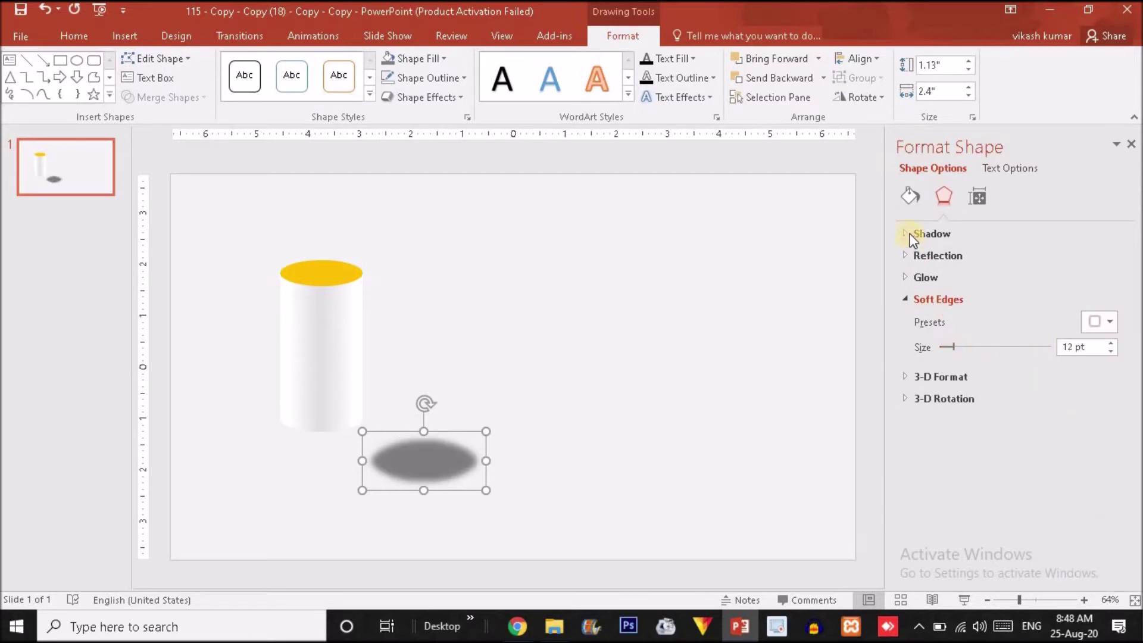
pyautogui.click(910, 200)
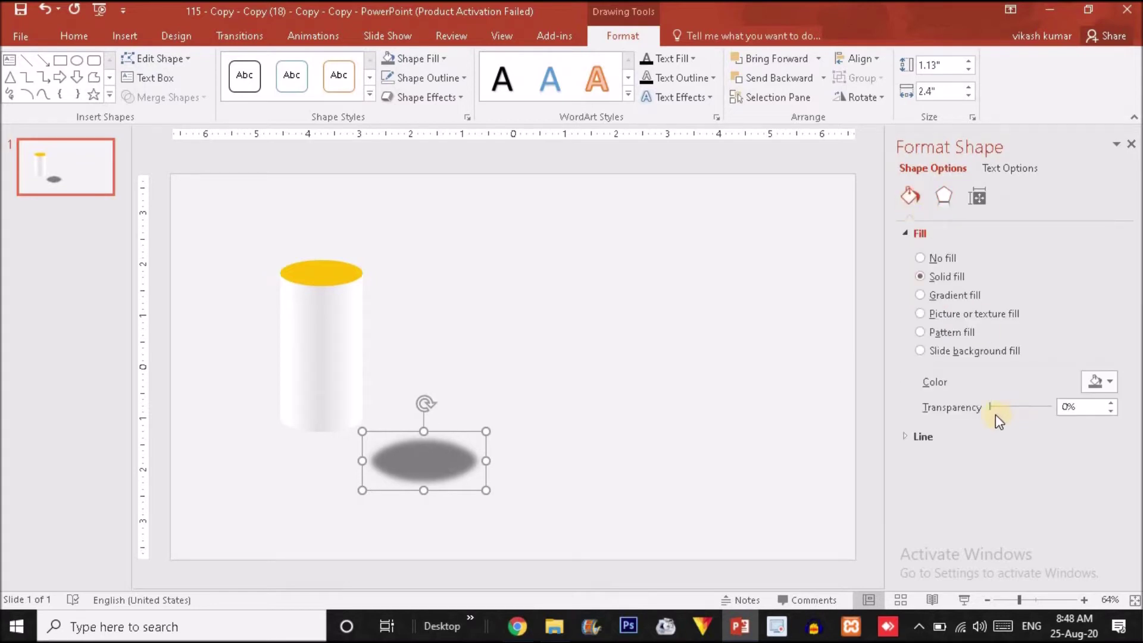
pyautogui.moveTo(1009, 407); pyautogui.dragTo(1042, 407)
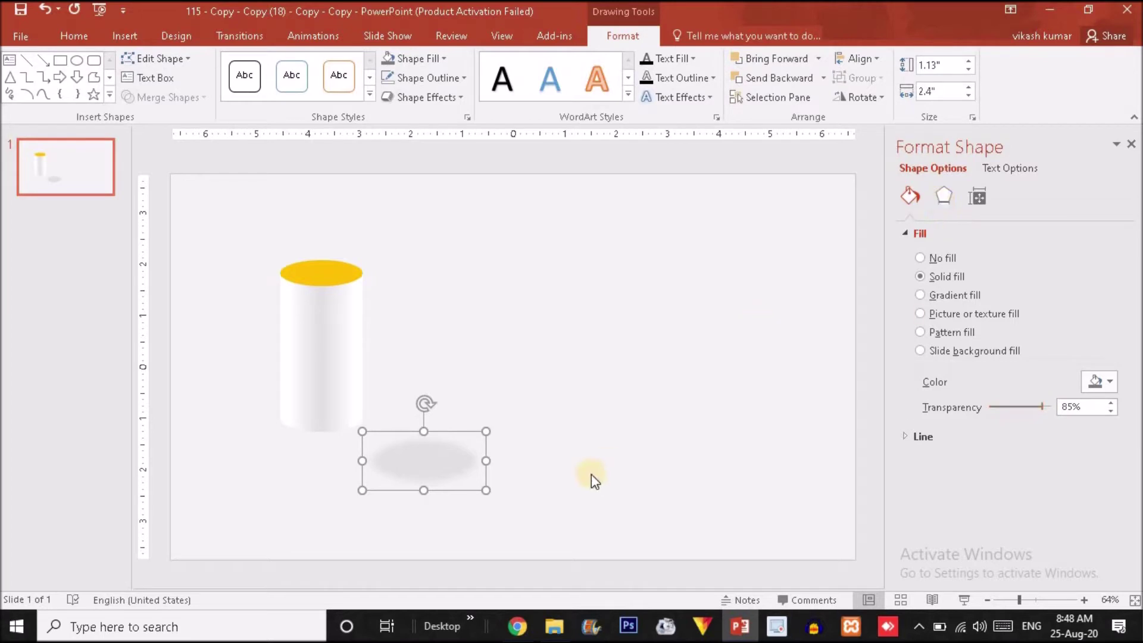
pyautogui.press('Delete')
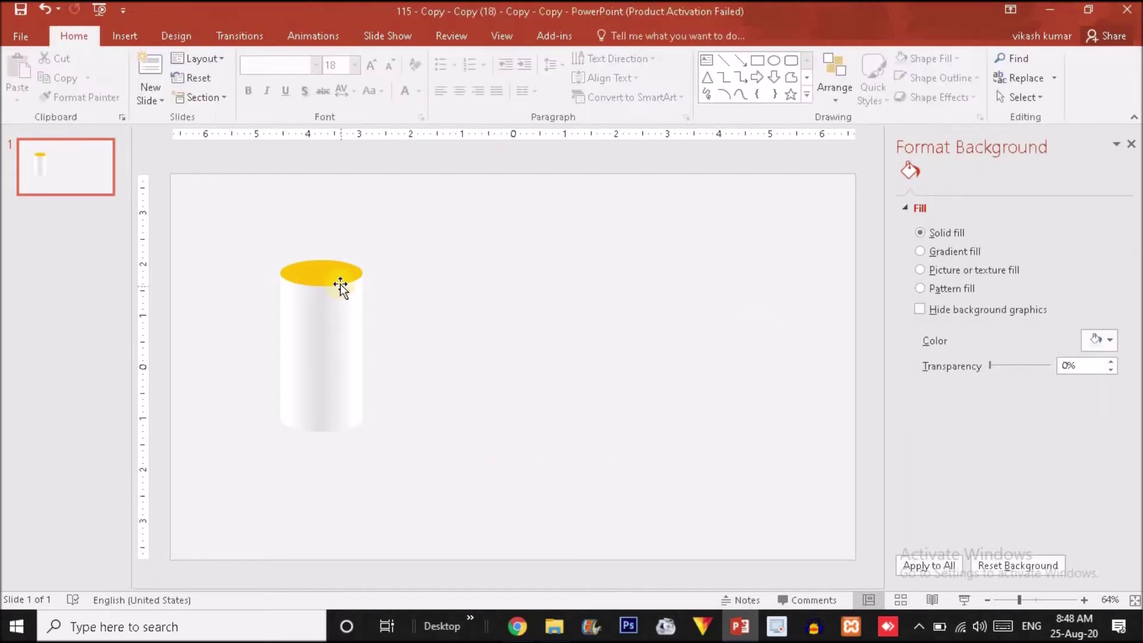
# Step: Copy the gold ellipse and give it an outer shadow with 118% size and 33 pt blur
pyautogui.click(341, 284)
pyautogui.keyDown('ctrl'); pyautogui.moveTo(341, 284); pyautogui.dragTo(526, 324); pyautogui.keyUp('ctrl')
pyautogui.click(943, 195)
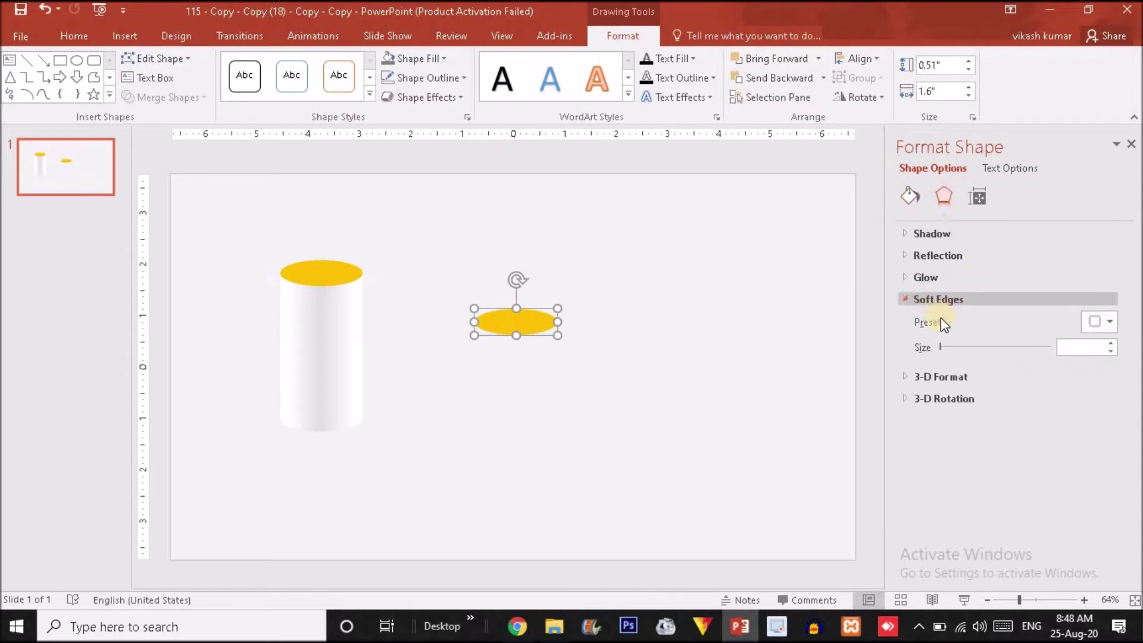
pyautogui.click(933, 234)
pyautogui.click(1108, 263)
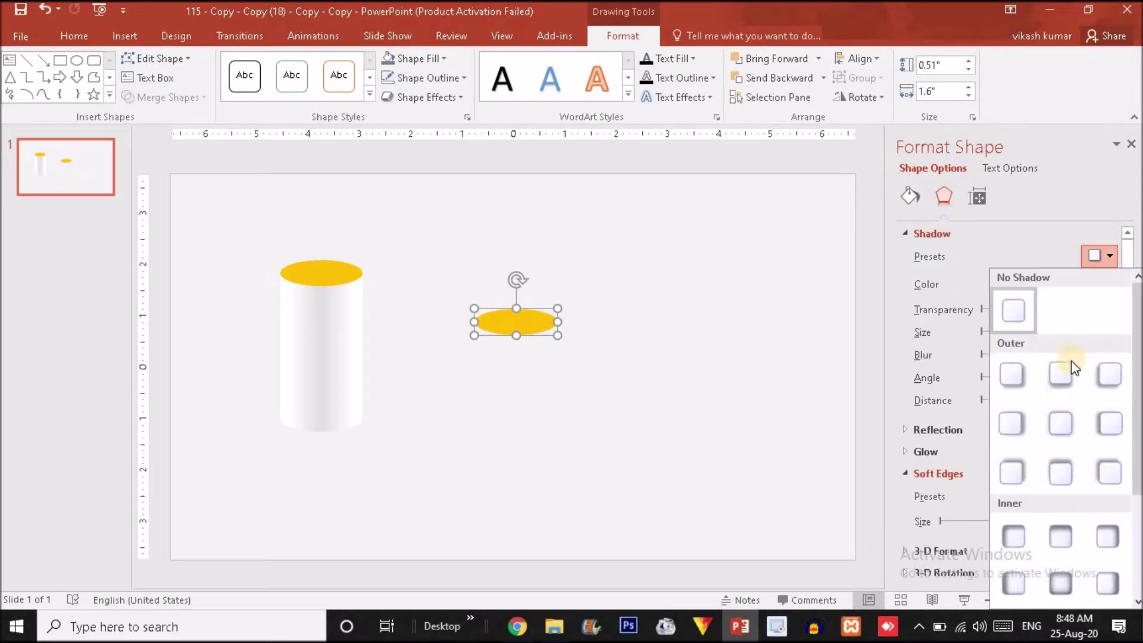
pyautogui.click(1066, 424)
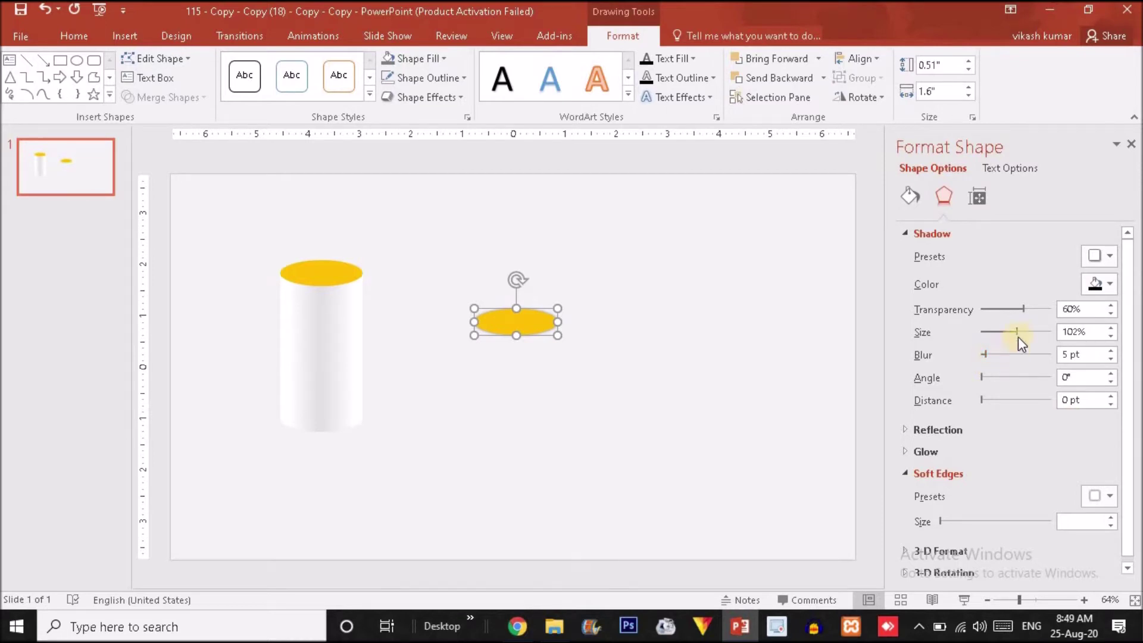
pyautogui.moveTo(1017, 330); pyautogui.dragTo(1024, 354)
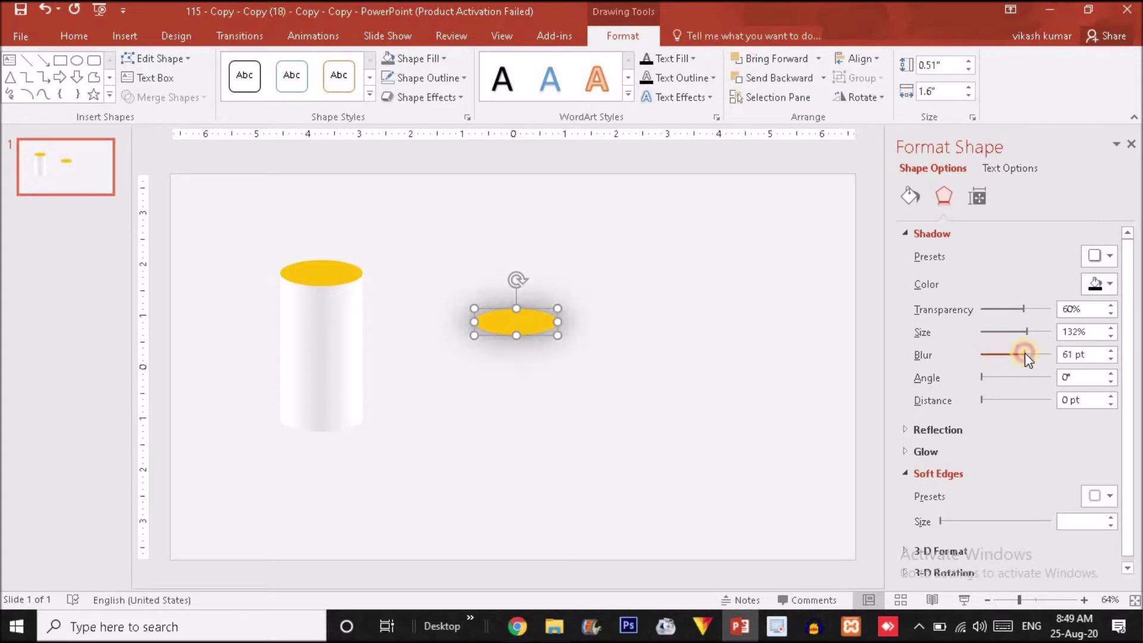
pyautogui.moveTo(1024, 354)
pyautogui.mouseDown()
pyautogui.moveTo(1005, 354)
pyautogui.moveTo(1016, 331)
pyautogui.mouseUp()
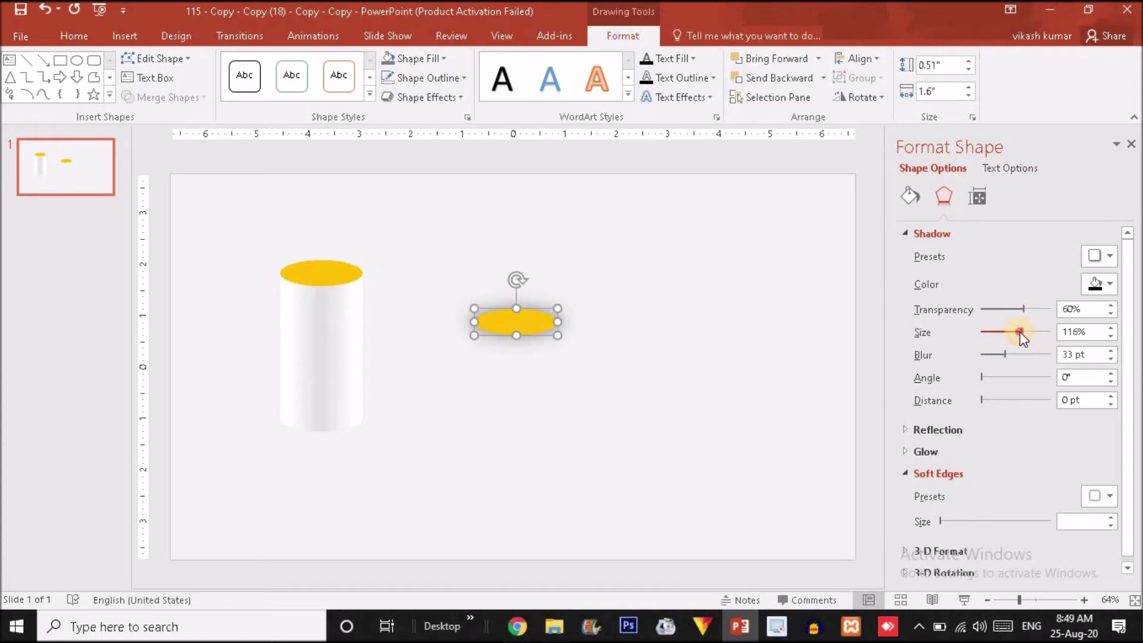
# Step: Move the shadowed ellipse onto the cylinder's base and send it to the back
pyautogui.moveTo(541, 314); pyautogui.dragTo(347, 424)
pyautogui.rightClick(350, 424)
pyautogui.click(542, 283)
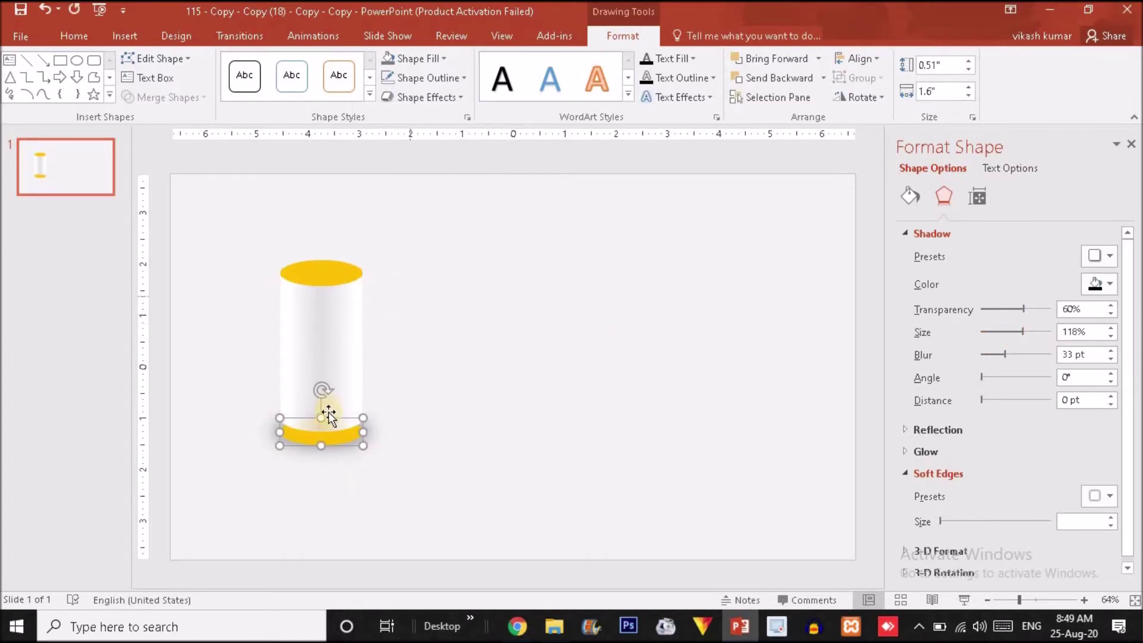
# Step: Move the yellow base ellipse lower and make the cylinder's gradient stop 48% transparent
pyautogui.moveTo(321, 428); pyautogui.dragTo(322, 453)
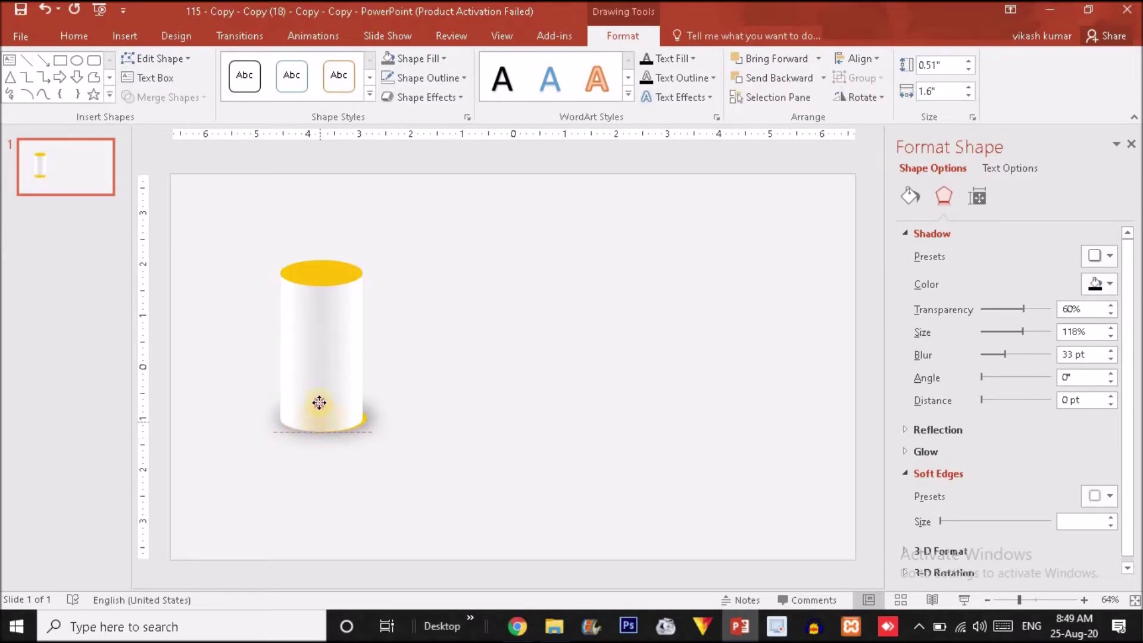
pyautogui.click(364, 369)
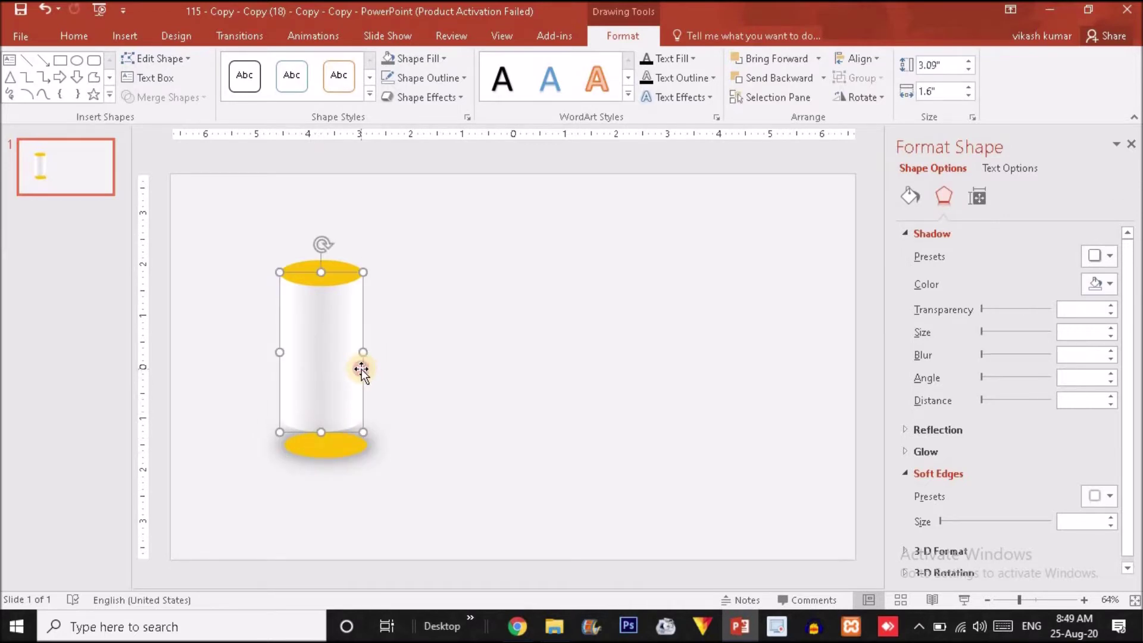
pyautogui.click(910, 195)
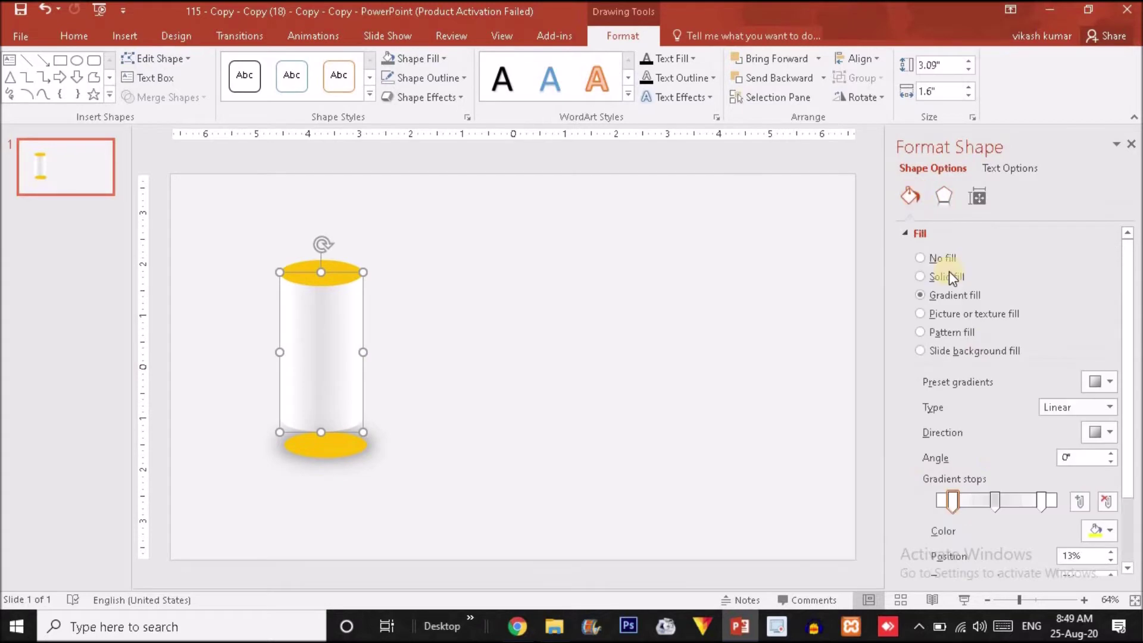
pyautogui.scroll(-3, 1128, 357)
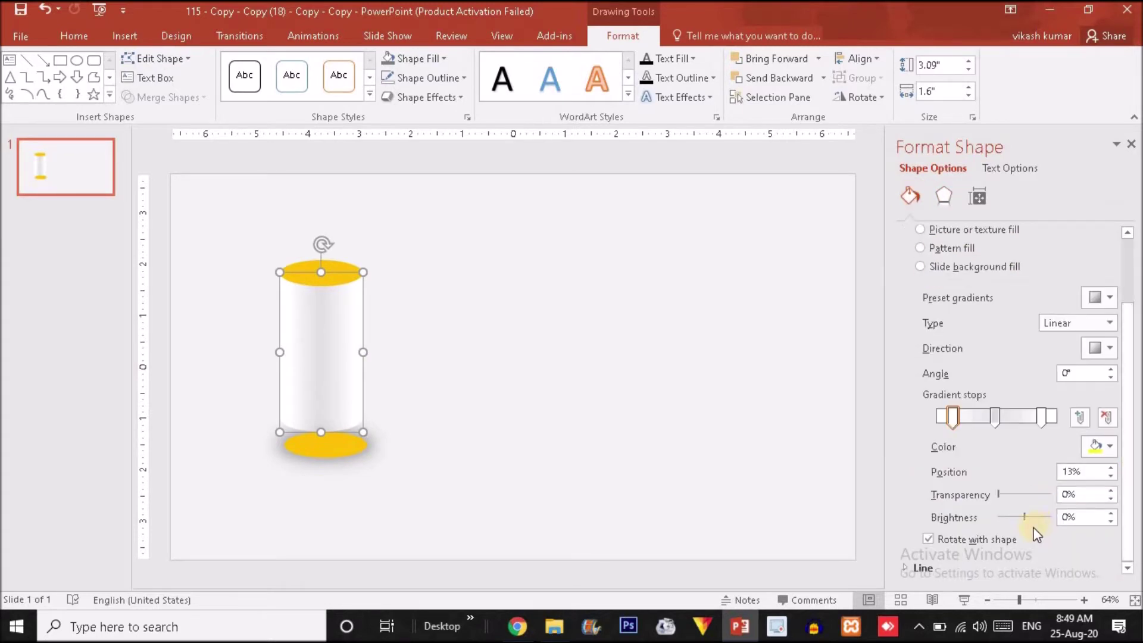
pyautogui.moveTo(998, 494); pyautogui.dragTo(1052, 494)
# Step: Try moving the base ellipse and giving it No Fill, undoing both changes
pyautogui.moveTo(339, 441)
pyautogui.mouseDown()
pyautogui.moveTo(343, 412)
pyautogui.moveTo(345, 441)
pyautogui.mouseUp()
pyautogui.hotkey('ctrl', 'z')
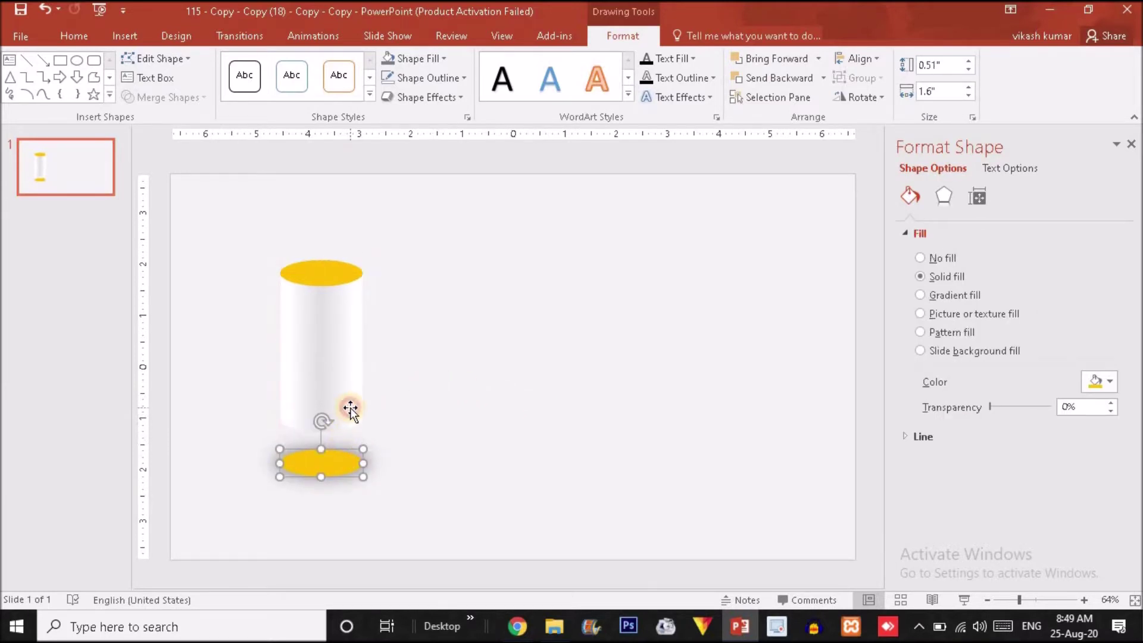
pyautogui.click(350, 410)
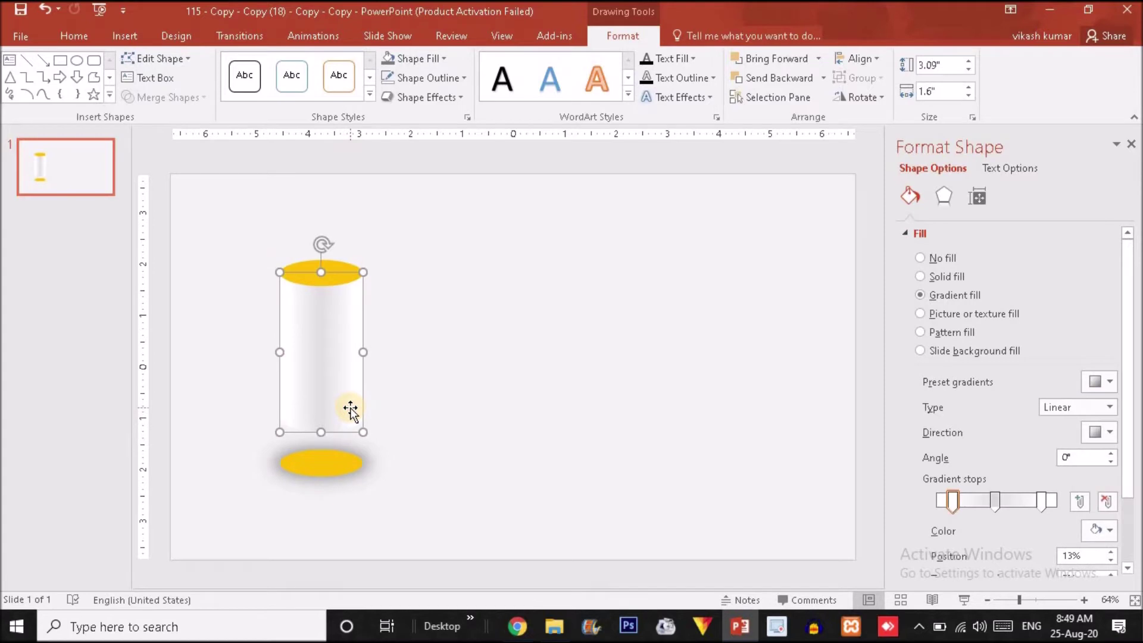
pyautogui.click(322, 466)
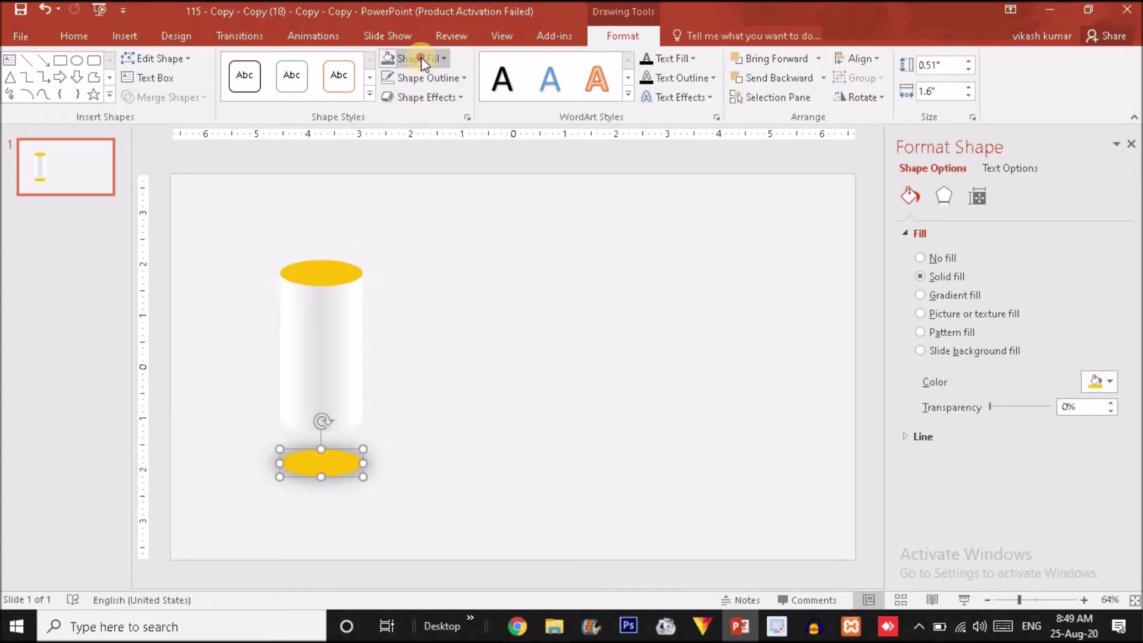
pyautogui.click(421, 57)
pyautogui.click(426, 240)
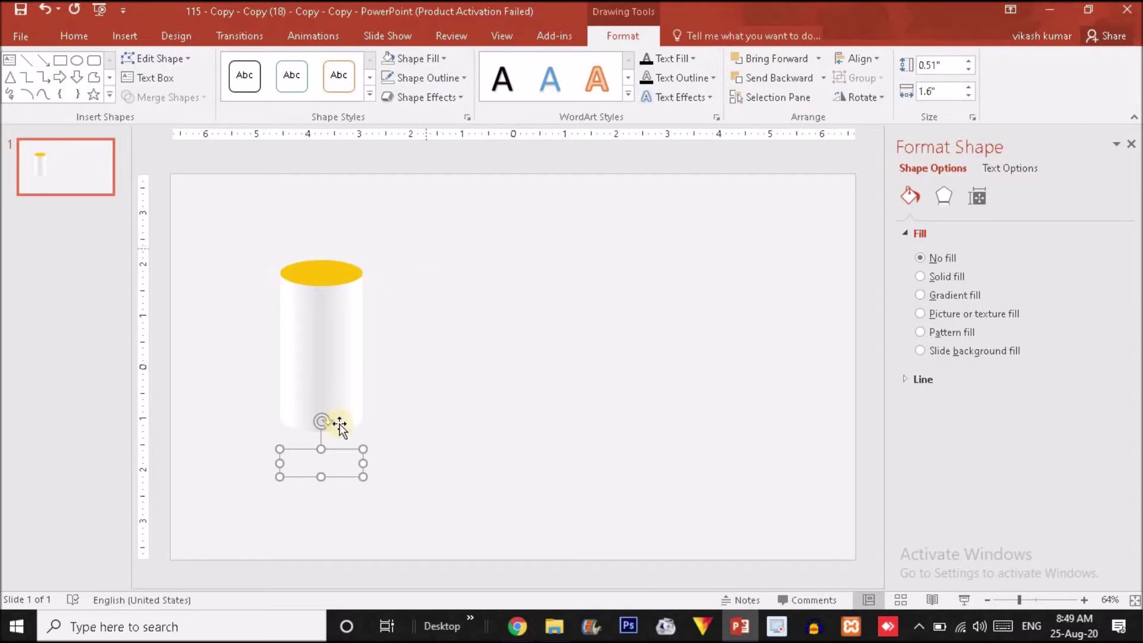
pyautogui.hotkey('ctrl', 'z')
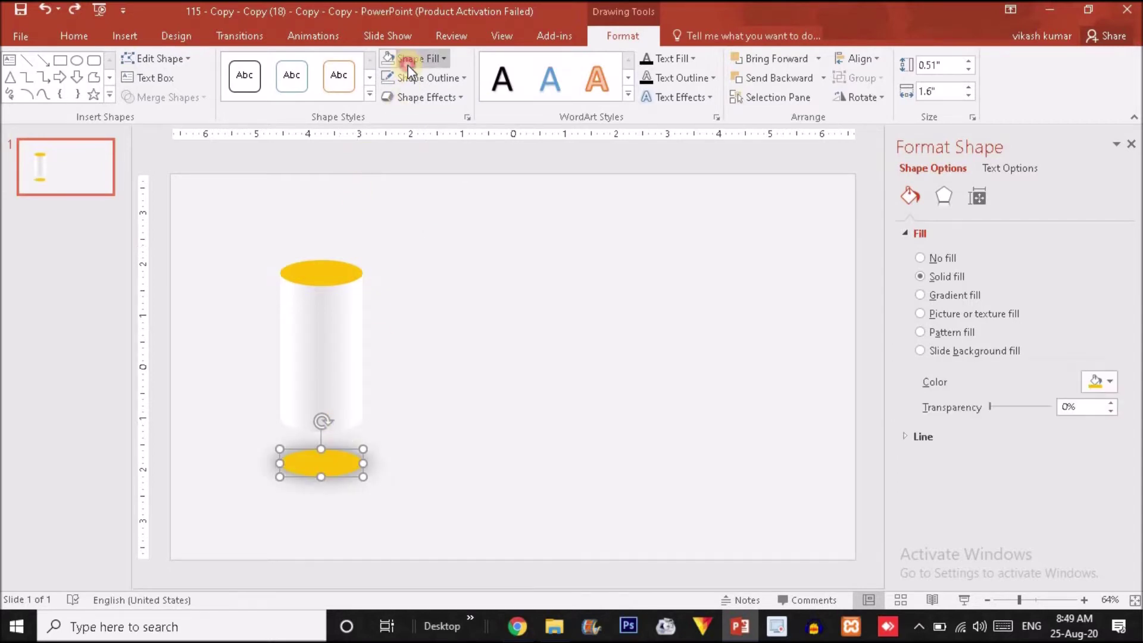
# Step: Delete the bottom yellow ellipse from the cylinder's base
pyautogui.click(411, 58)
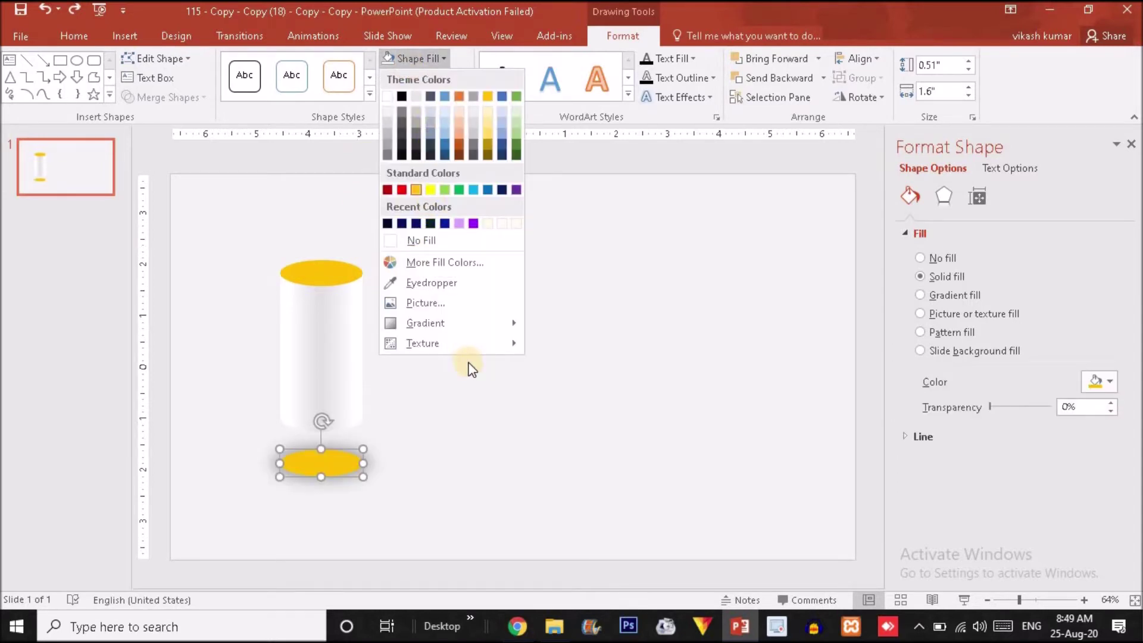
pyautogui.click(327, 479)
pyautogui.moveTo(337, 465)
pyautogui.mouseDown()
pyautogui.moveTo(348, 433)
pyautogui.moveTo(337, 427)
pyautogui.moveTo(524, 500)
pyautogui.mouseUp()
pyautogui.hotkey('ctrl', 'z')
pyautogui.press('Delete')
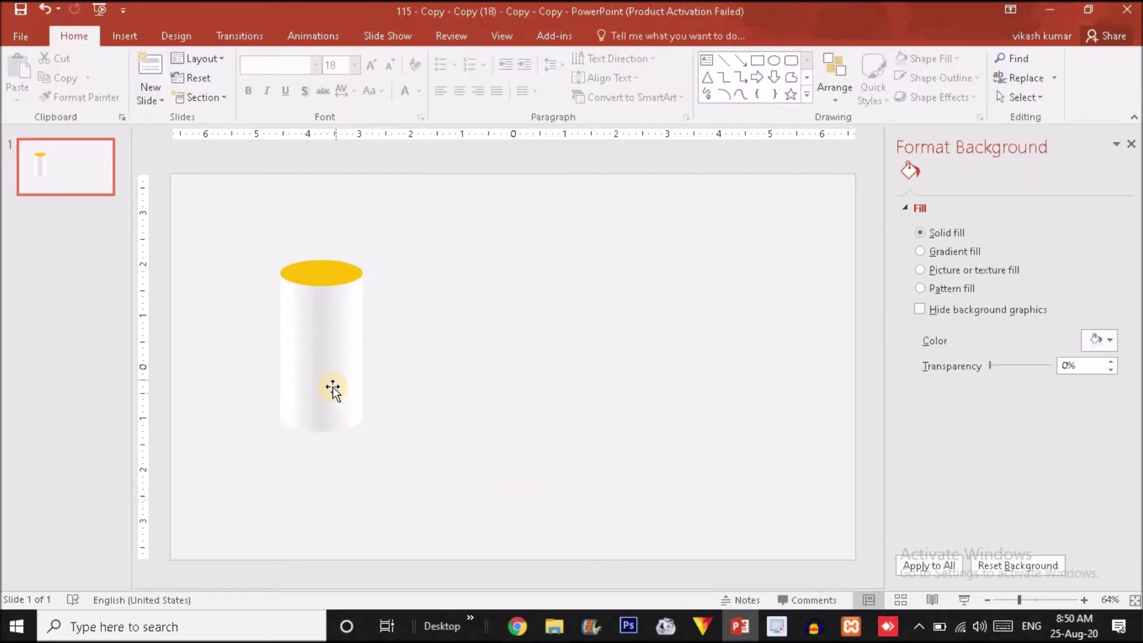
# Step: Restore the cylinder and base ellipse, and move the ellipse up behind the cylinder's base
pyautogui.click(333, 388)
pyautogui.press('Delete')
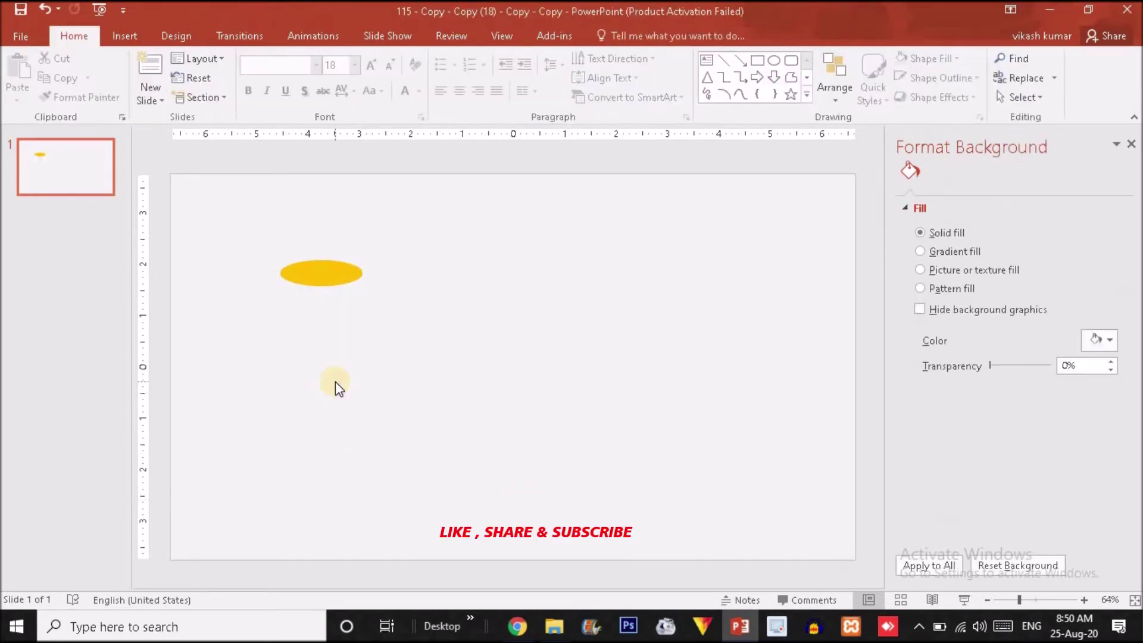
pyautogui.hotkey('ctrl', 'z')
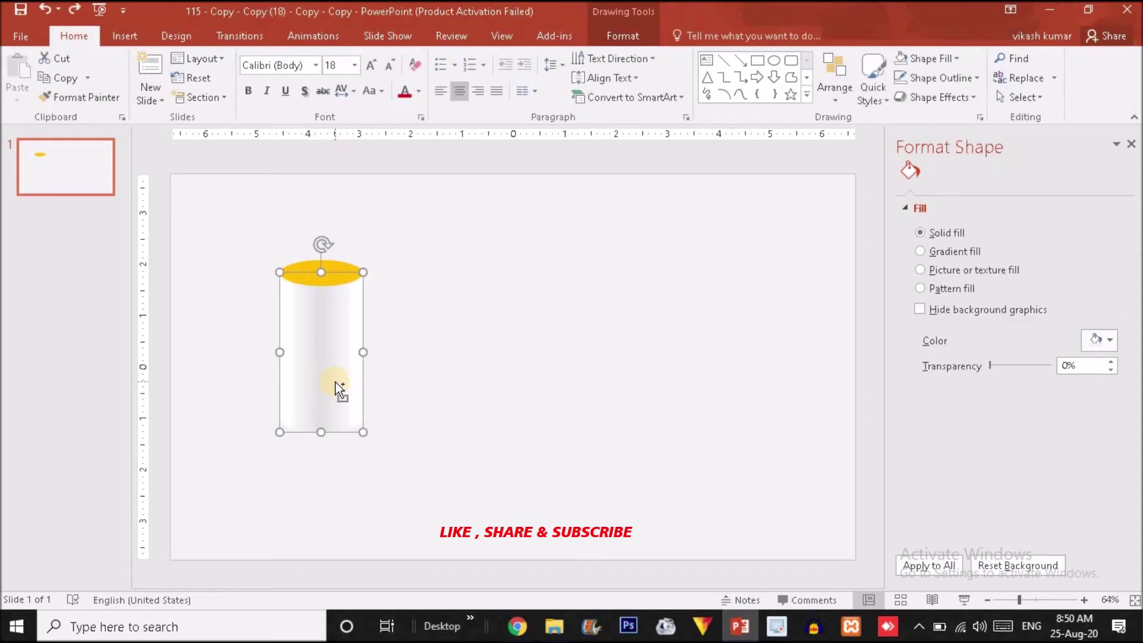
pyautogui.hotkey('ctrl', 'z')
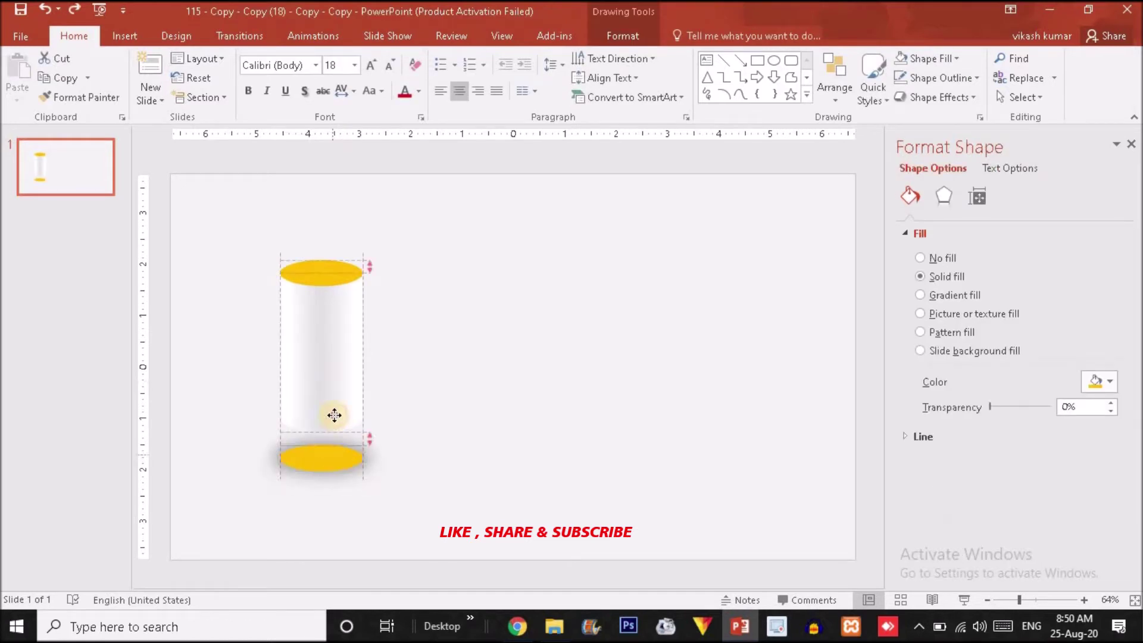
pyautogui.moveTo(335, 461); pyautogui.dragTo(332, 405)
# Step: Make the cylinder's 49% middle gradient stop fully opaque at 0% transparency
pyautogui.click(355, 364)
pyautogui.click(1125, 385)
pyautogui.moveTo(1129, 386); pyautogui.dragTo(1129, 485)
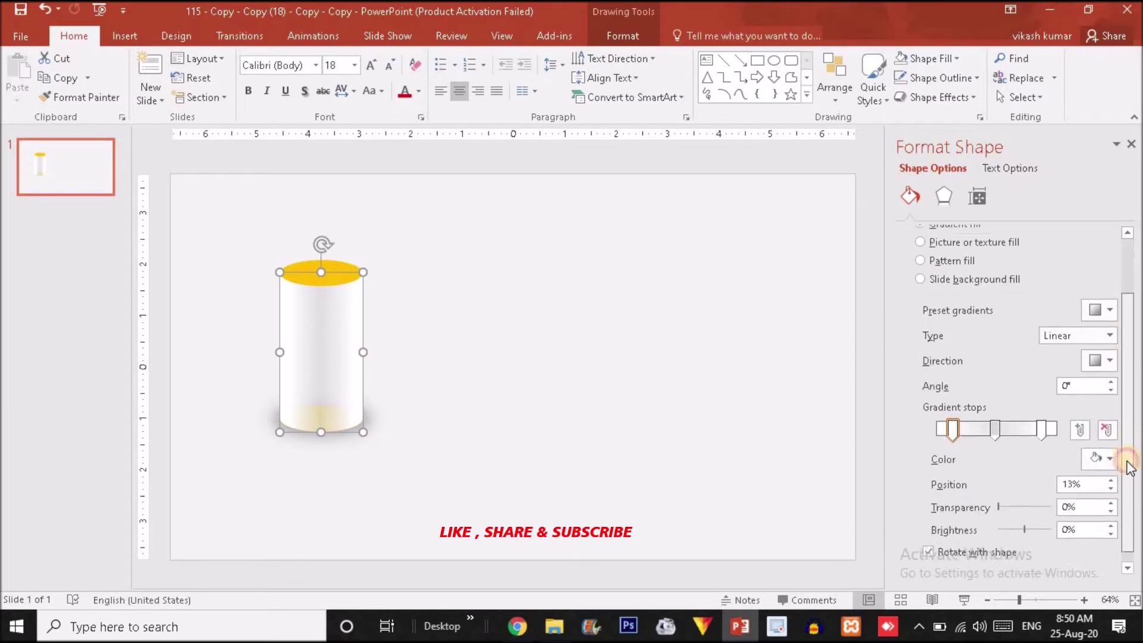
pyautogui.click(911, 198)
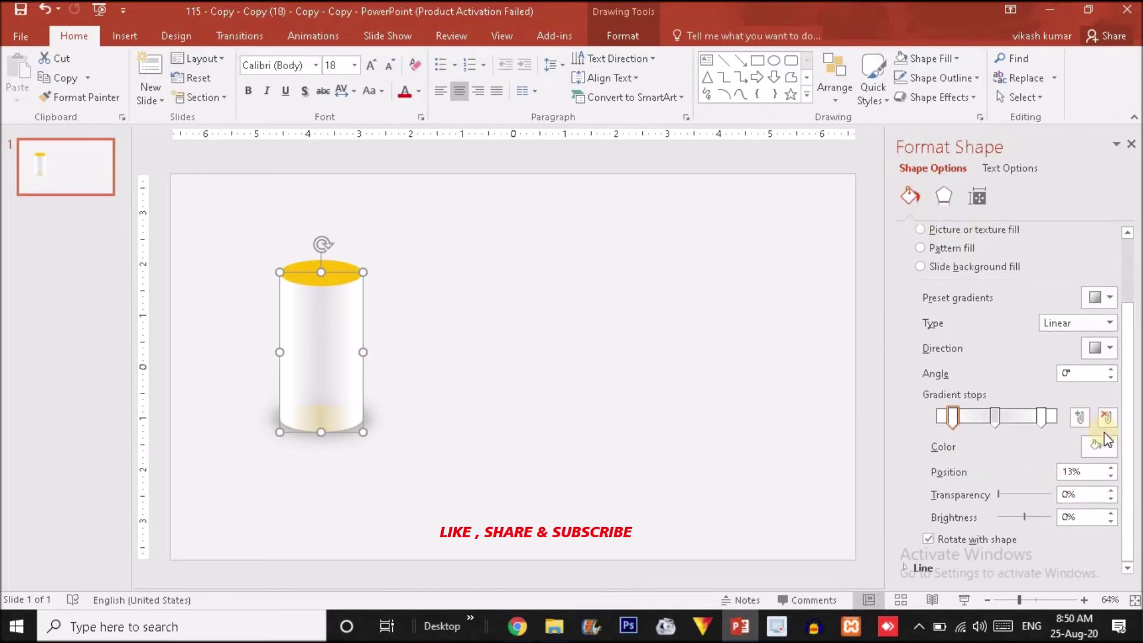
pyautogui.click(996, 416)
pyautogui.moveTo(1006, 495); pyautogui.dragTo(969, 495)
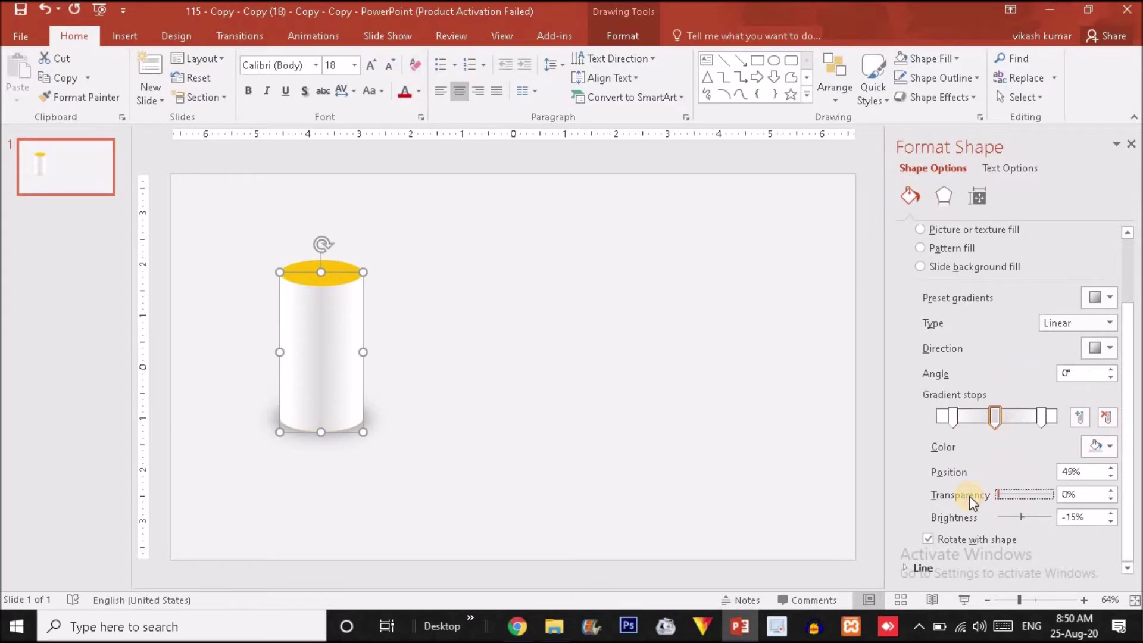
pyautogui.click(434, 439)
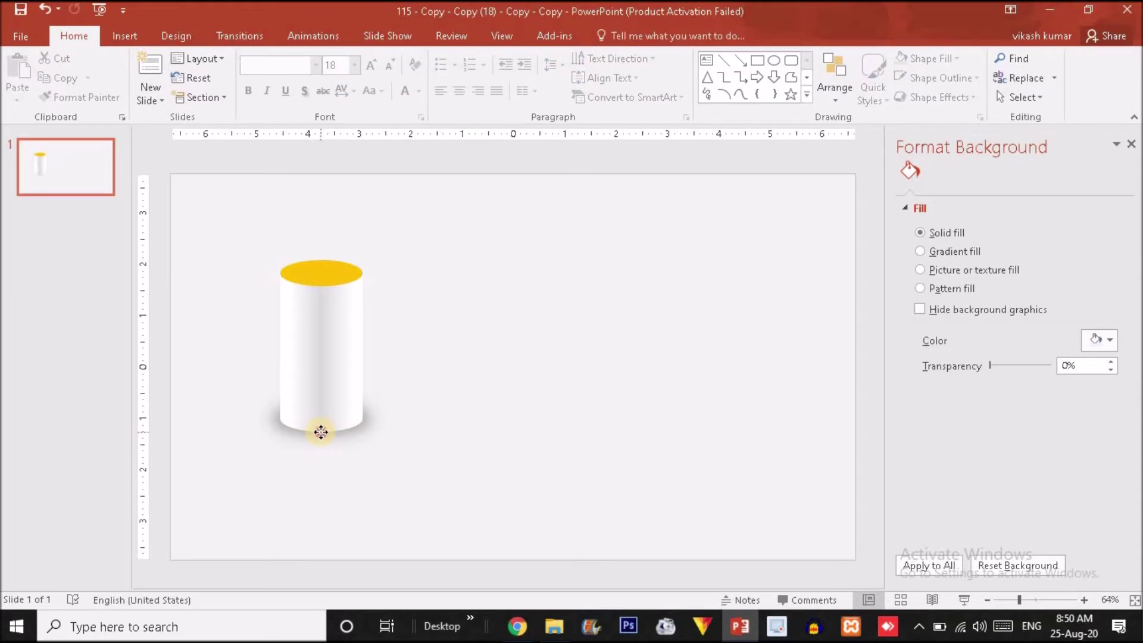
# Step: Tighten the bottom ellipse's shadow to a 26 pt blur and 108% size
pyautogui.click(321, 432)
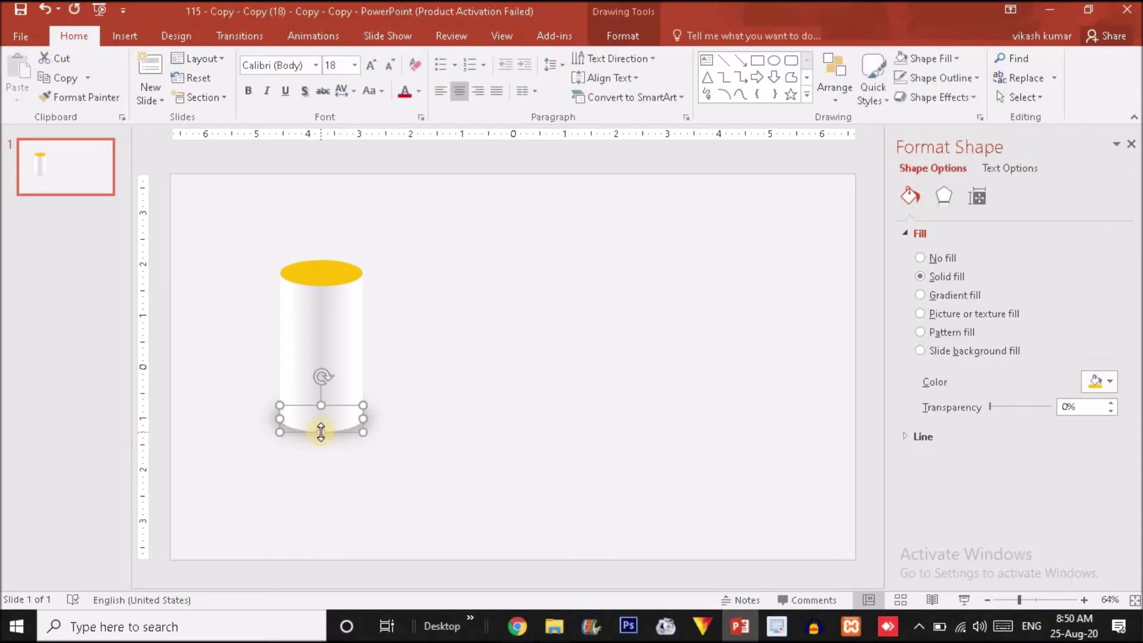
pyautogui.click(363, 481)
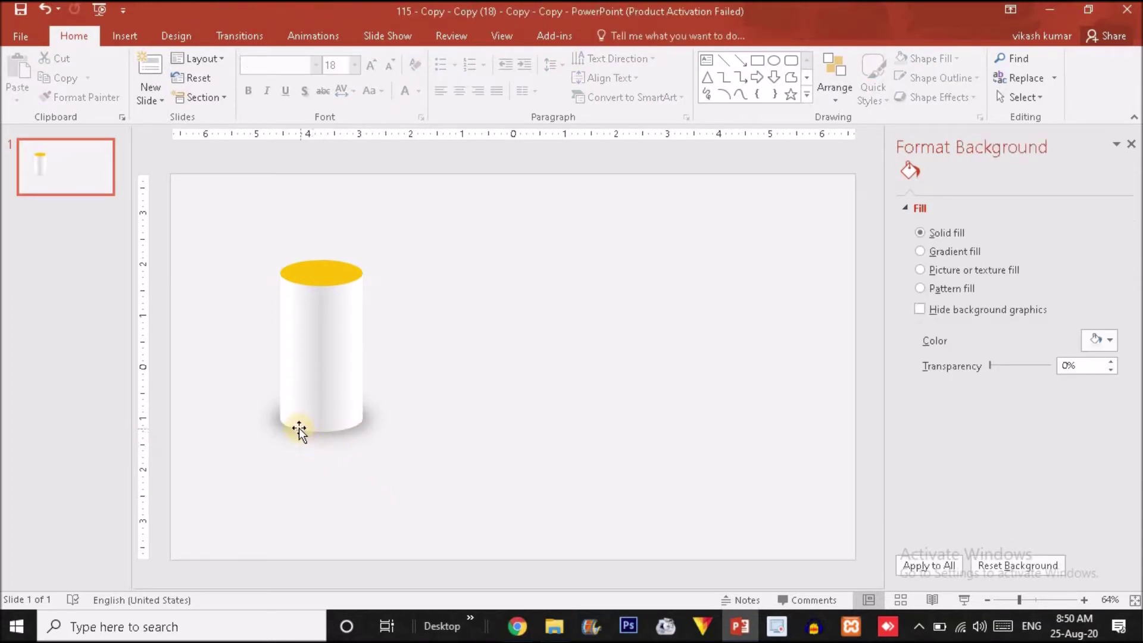
pyautogui.click(334, 431)
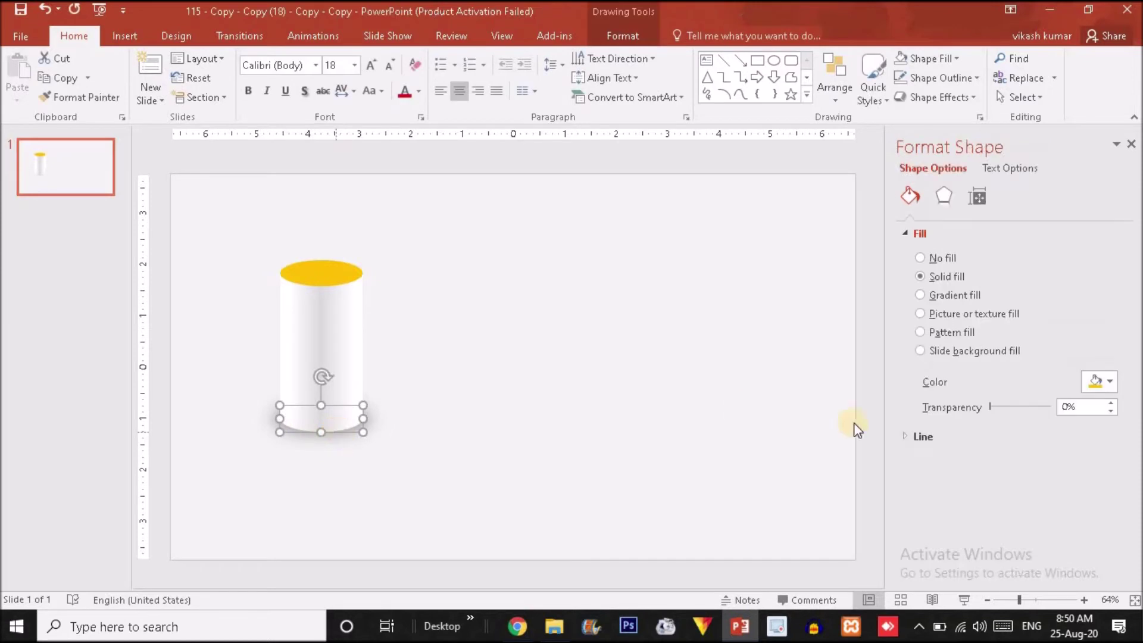
pyautogui.click(944, 199)
pyautogui.click(1111, 359)
pyautogui.doubleClick(1111, 359)
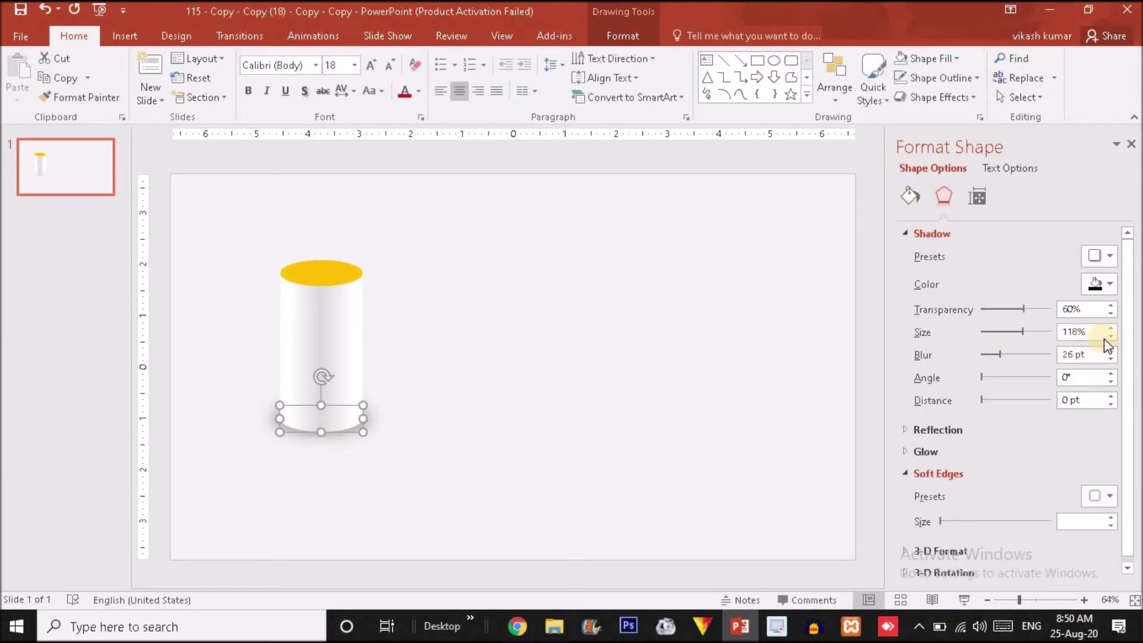
pyautogui.doubleClick(1110, 336)
pyautogui.doubleClick(1111, 337)
pyautogui.doubleClick(1110, 337)
pyautogui.doubleClick(1110, 336)
pyautogui.click(743, 424)
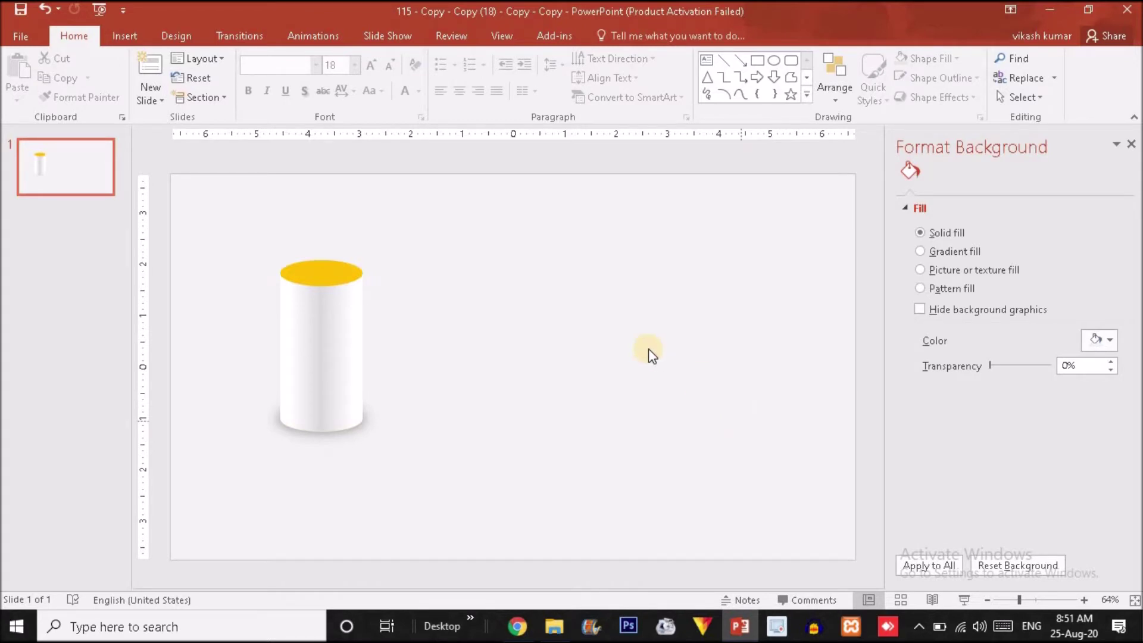
pyautogui.click(124, 35)
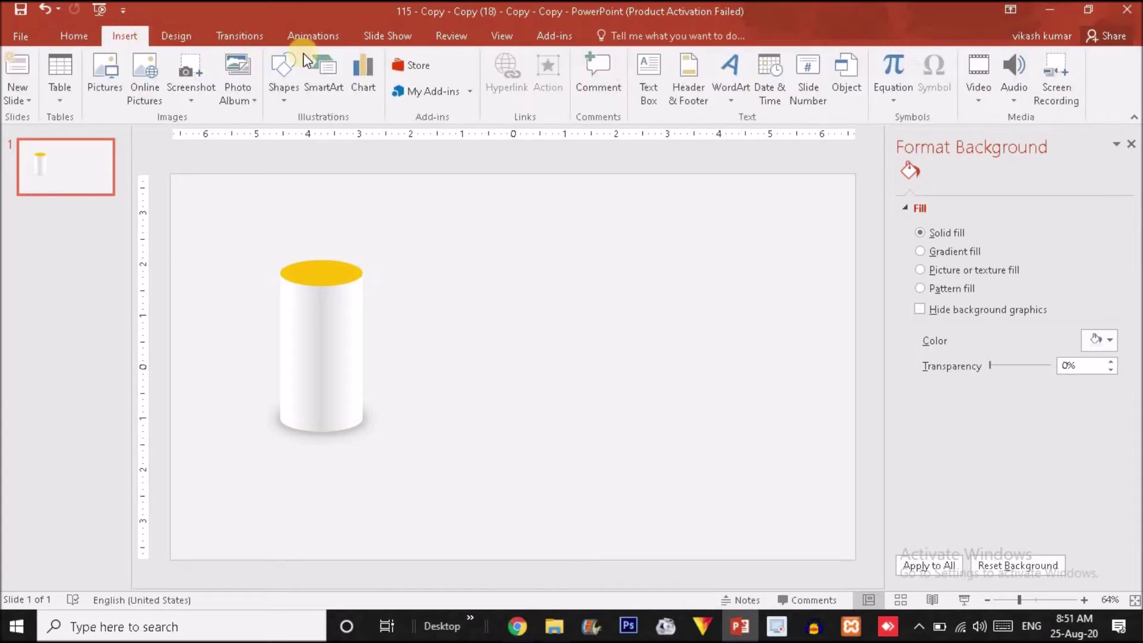
# Step: Draw a thin blue rectangle strip across the cylinder's middle
pyautogui.click(284, 79)
pyautogui.click(331, 132)
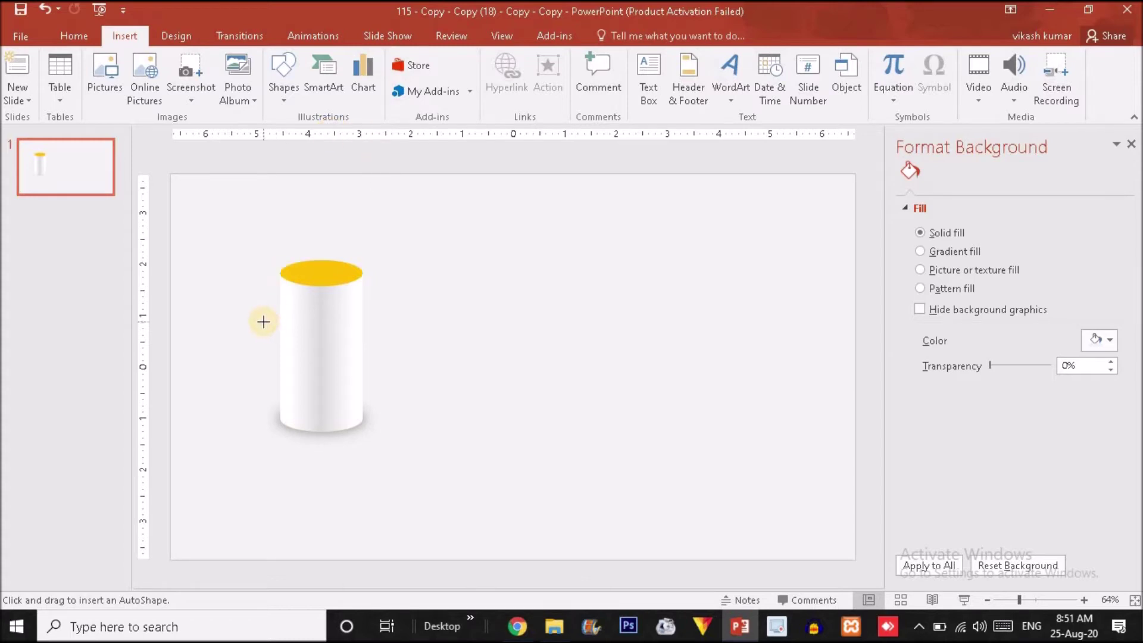
pyautogui.moveTo(263, 322); pyautogui.dragTo(390, 348)
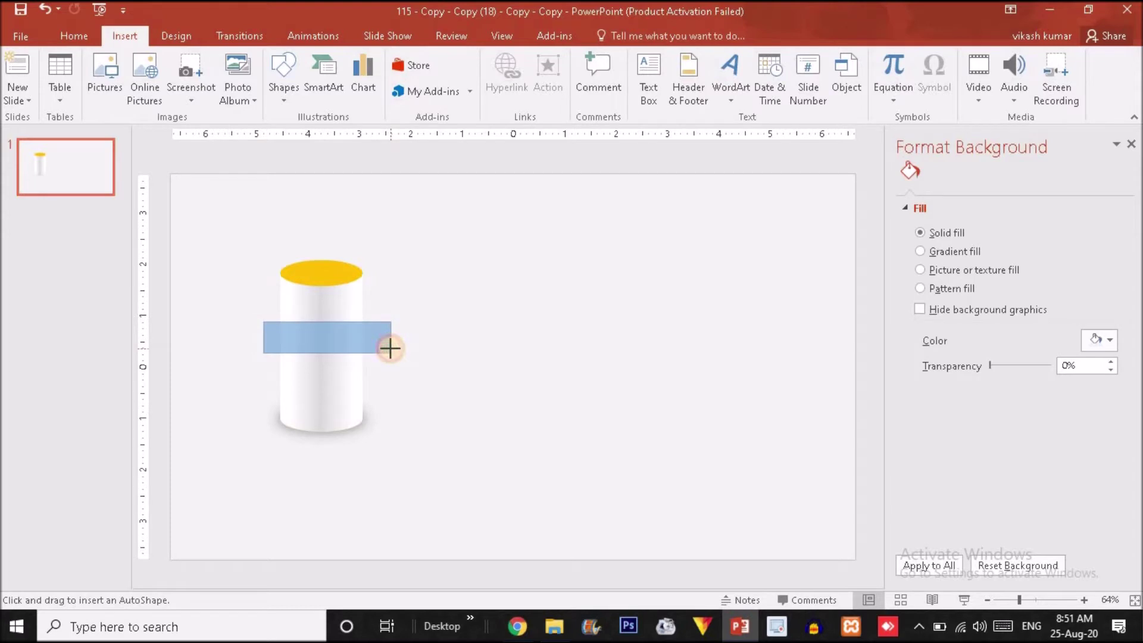
pyautogui.moveTo(390, 348); pyautogui.dragTo(351, 334)
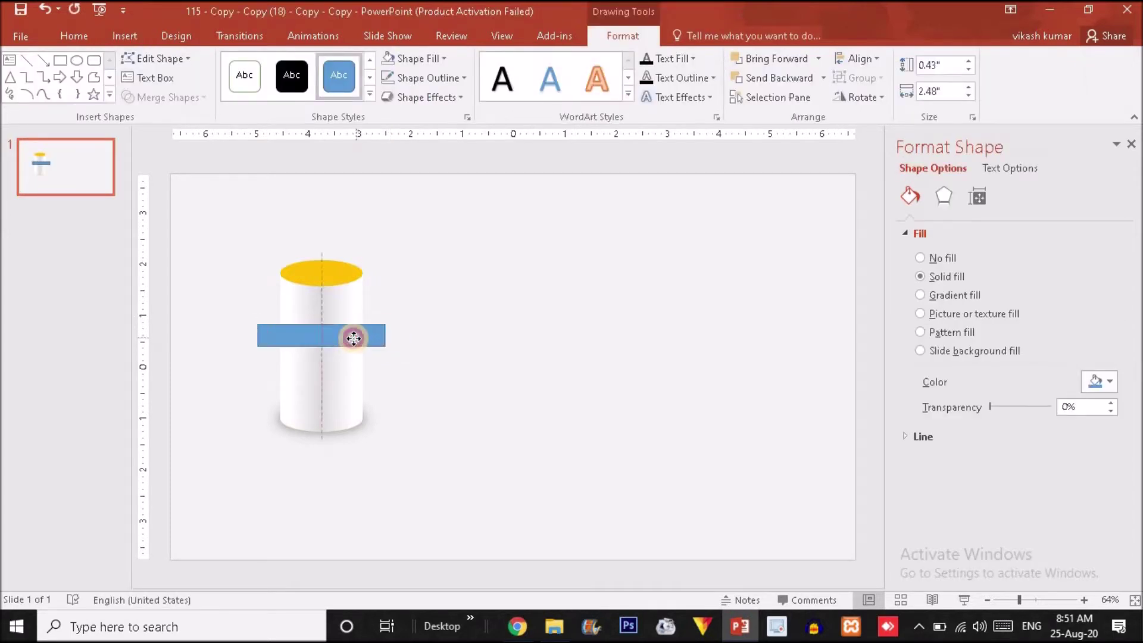
# Step: Remove the strip's outline and enter Edit Points mode
pyautogui.click(416, 78)
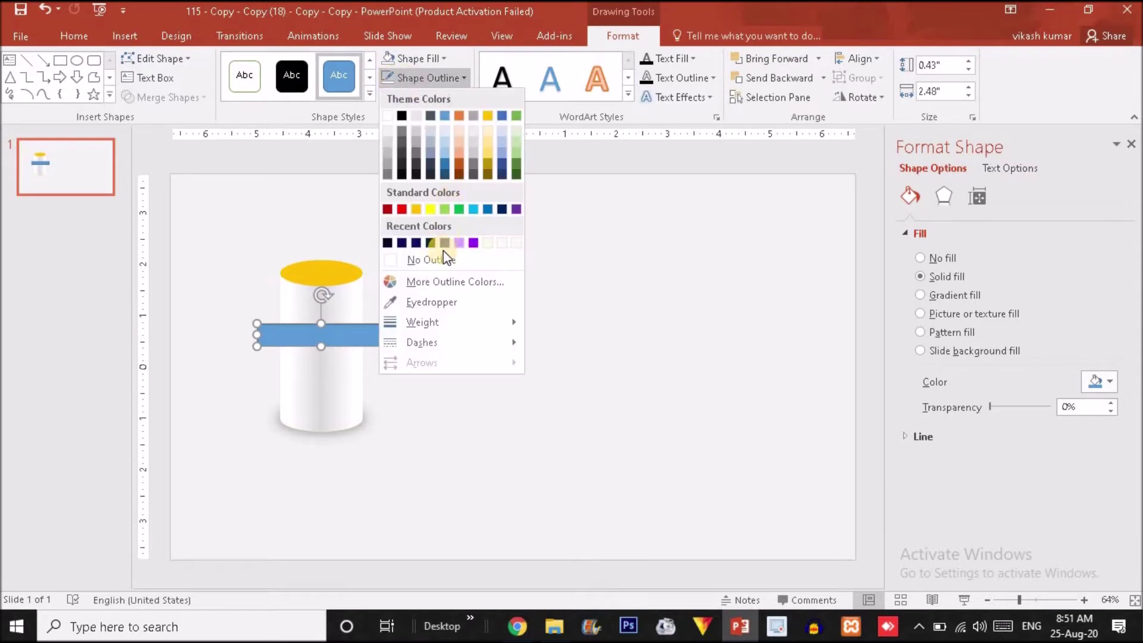
pyautogui.click(448, 262)
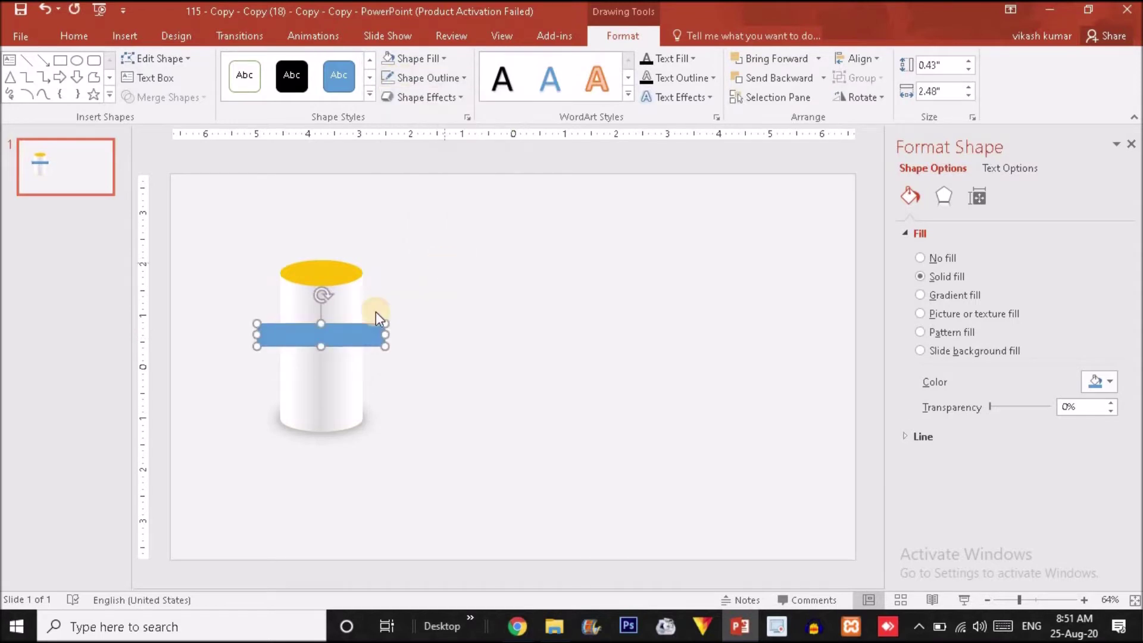
pyautogui.rightClick(345, 336)
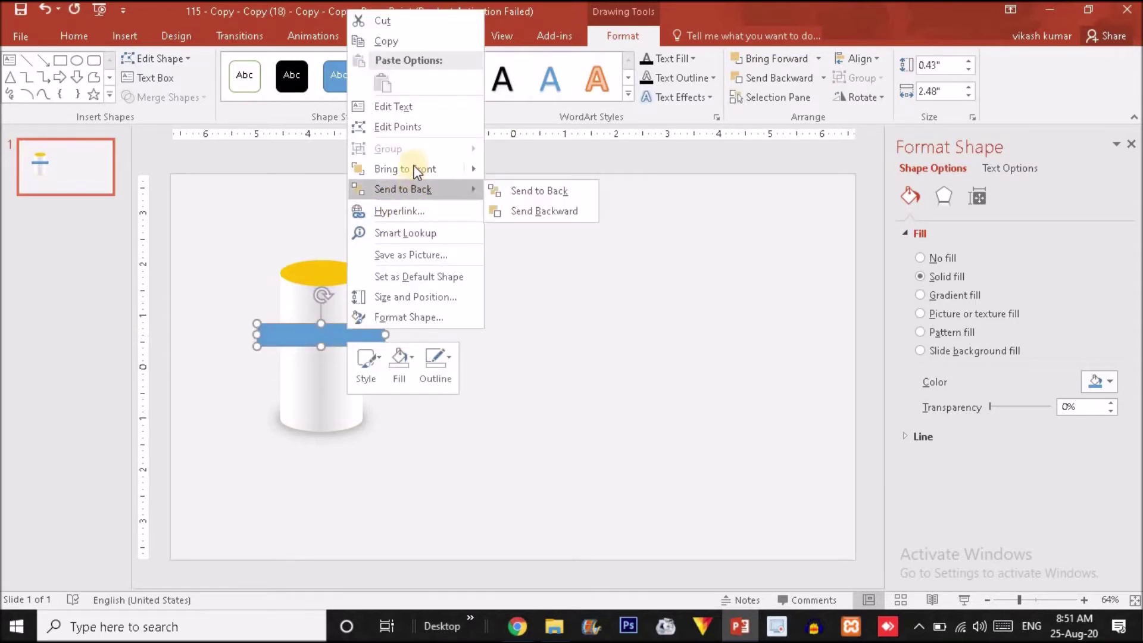
pyautogui.click(406, 126)
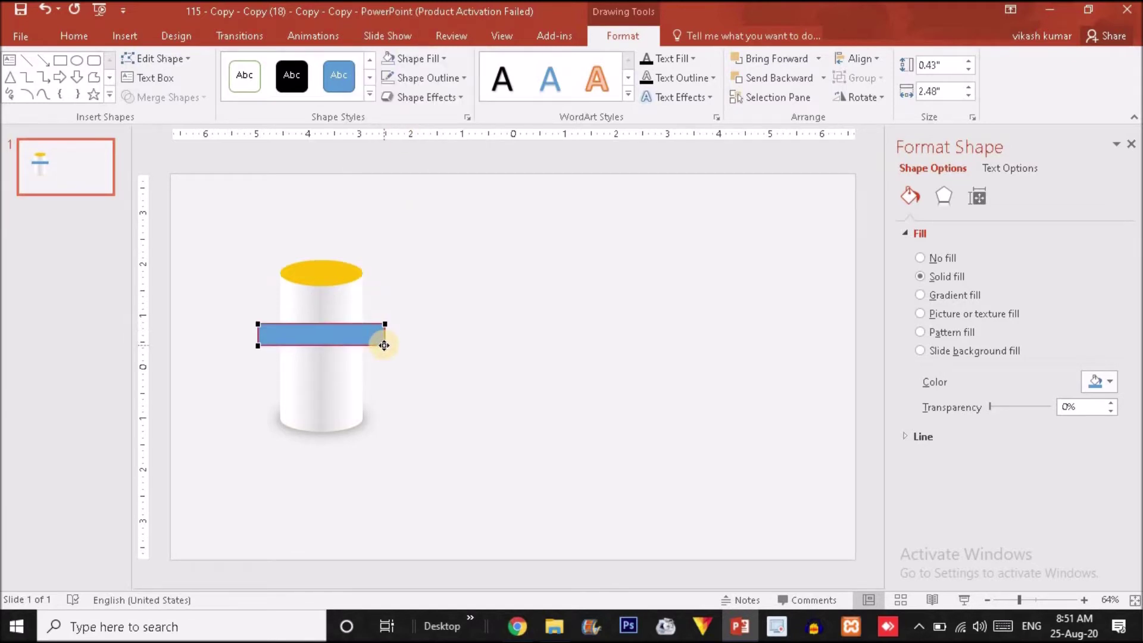
# Step: Slant the band's ends by moving its bottom corners and curve its bottom edge downward
pyautogui.moveTo(384, 345); pyautogui.dragTo(375, 346)
pyautogui.moveTo(375, 346); pyautogui.dragTo(378, 346)
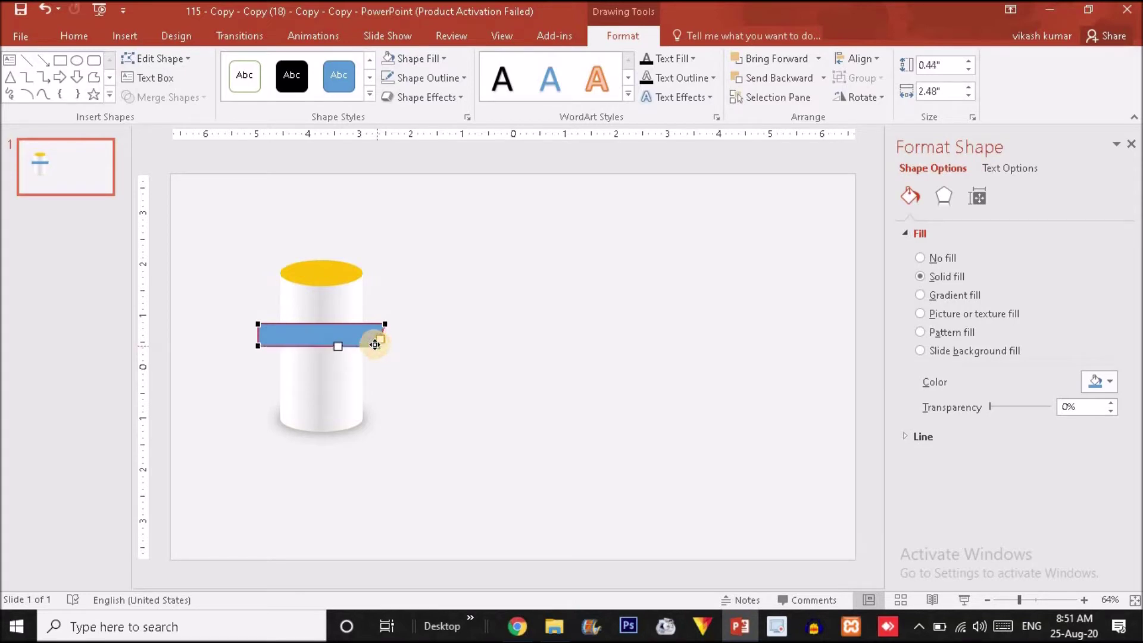
pyautogui.moveTo(258, 346); pyautogui.dragTo(264, 345)
pyautogui.moveTo(265, 349); pyautogui.dragTo(264, 348)
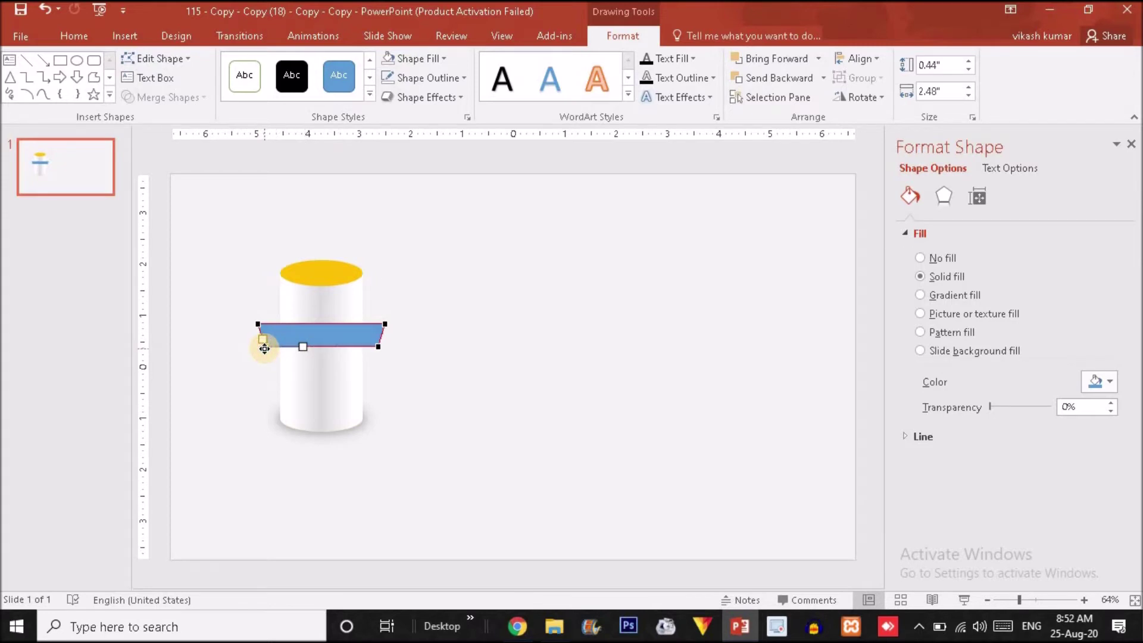
pyautogui.moveTo(378, 347); pyautogui.dragTo(381, 347)
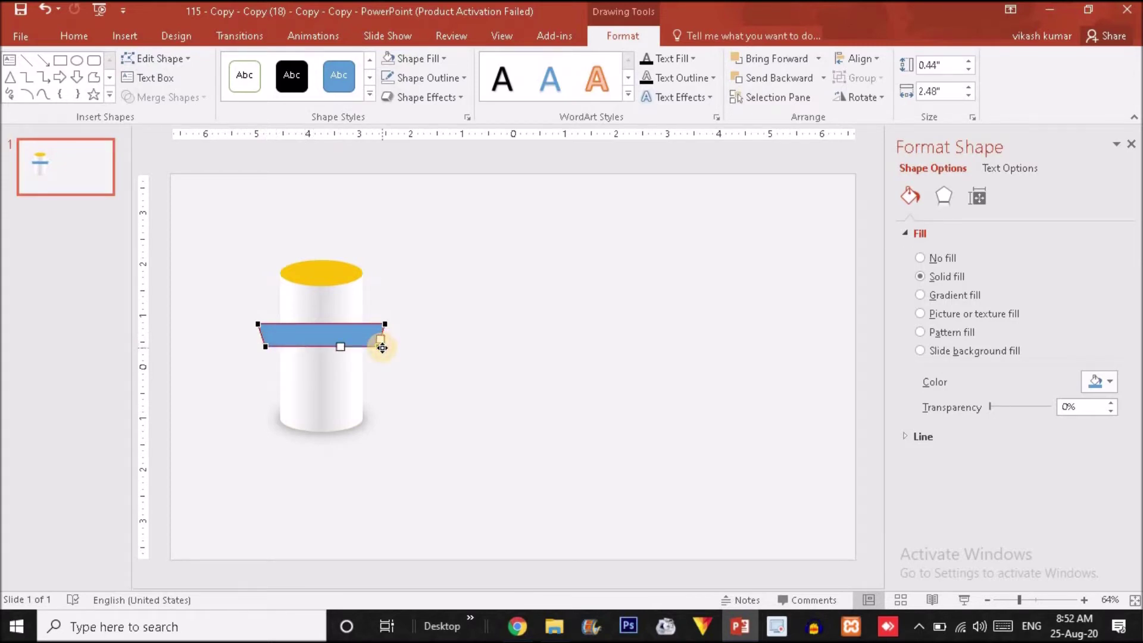
pyautogui.moveTo(341, 347); pyautogui.dragTo(345, 369)
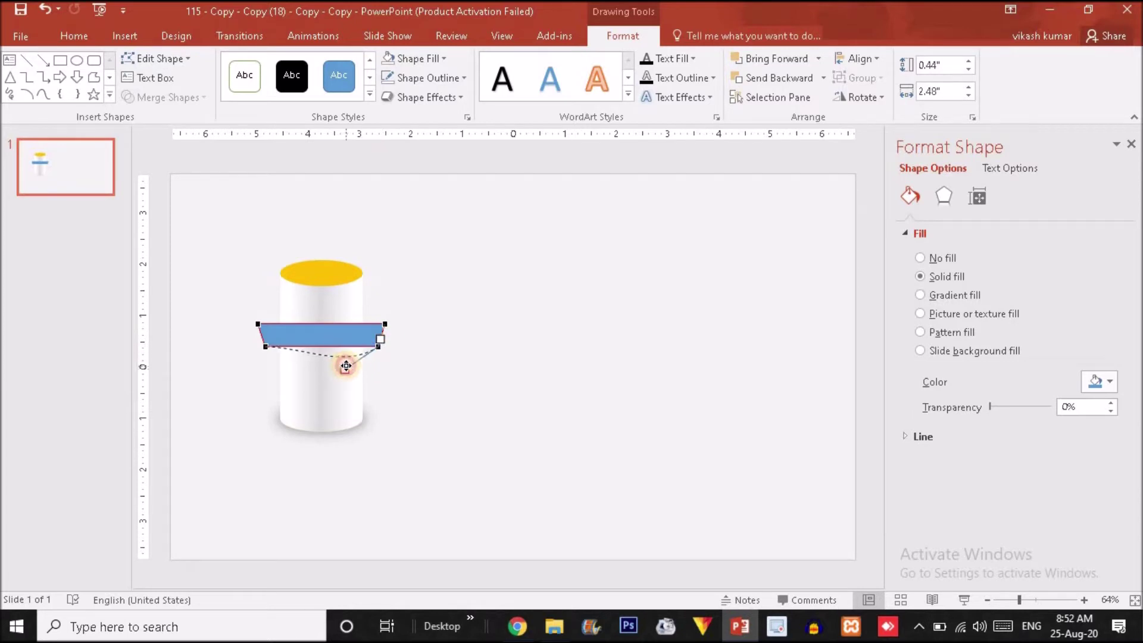
pyautogui.click(265, 347)
pyautogui.moveTo(303, 354); pyautogui.dragTo(301, 365)
pyautogui.moveTo(301, 365); pyautogui.dragTo(301, 365)
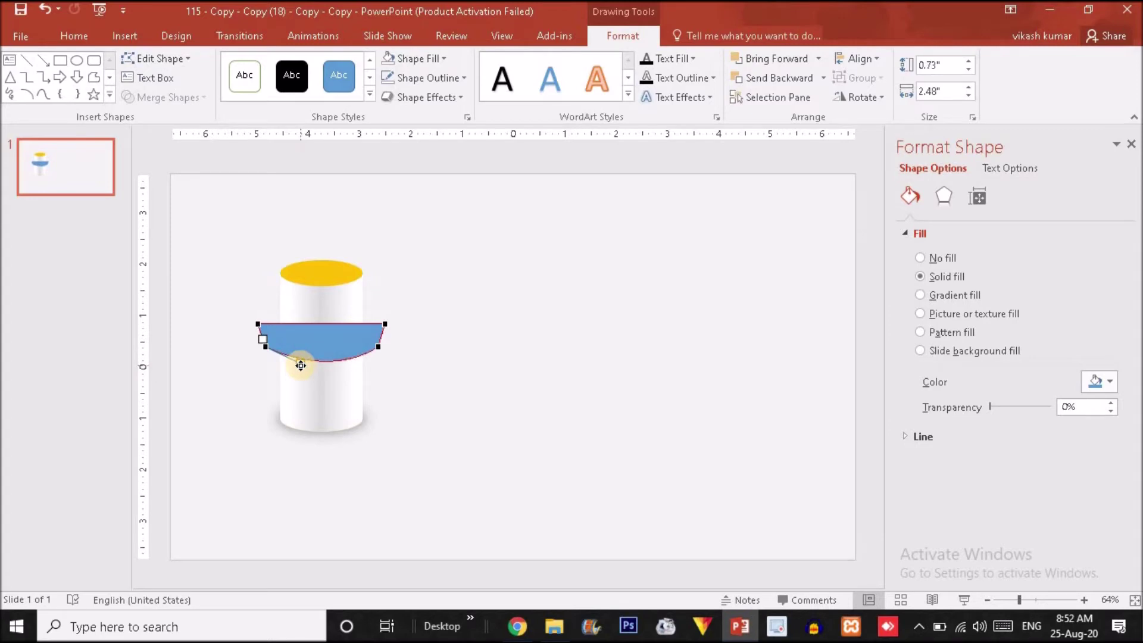
pyautogui.moveTo(300, 365); pyautogui.dragTo(292, 369)
# Step: Curve the band's top edge downward to match the bottom edge
pyautogui.click(268, 329)
pyautogui.moveTo(268, 329); pyautogui.dragTo(256, 334)
pyautogui.click(257, 324)
pyautogui.click(385, 327)
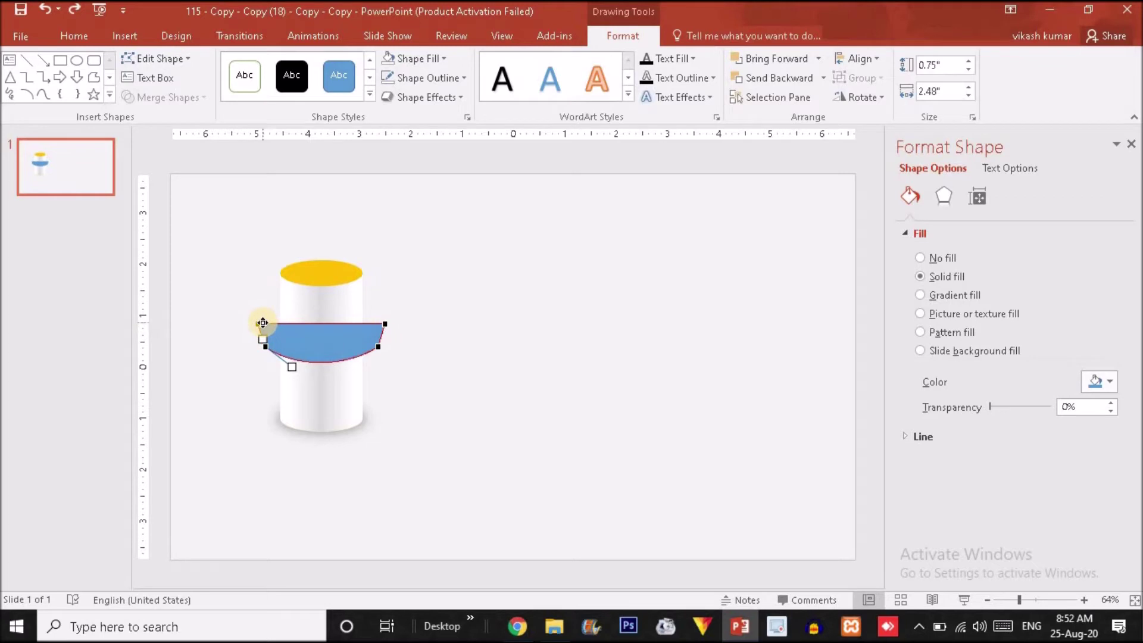
pyautogui.moveTo(261, 323); pyautogui.dragTo(305, 347)
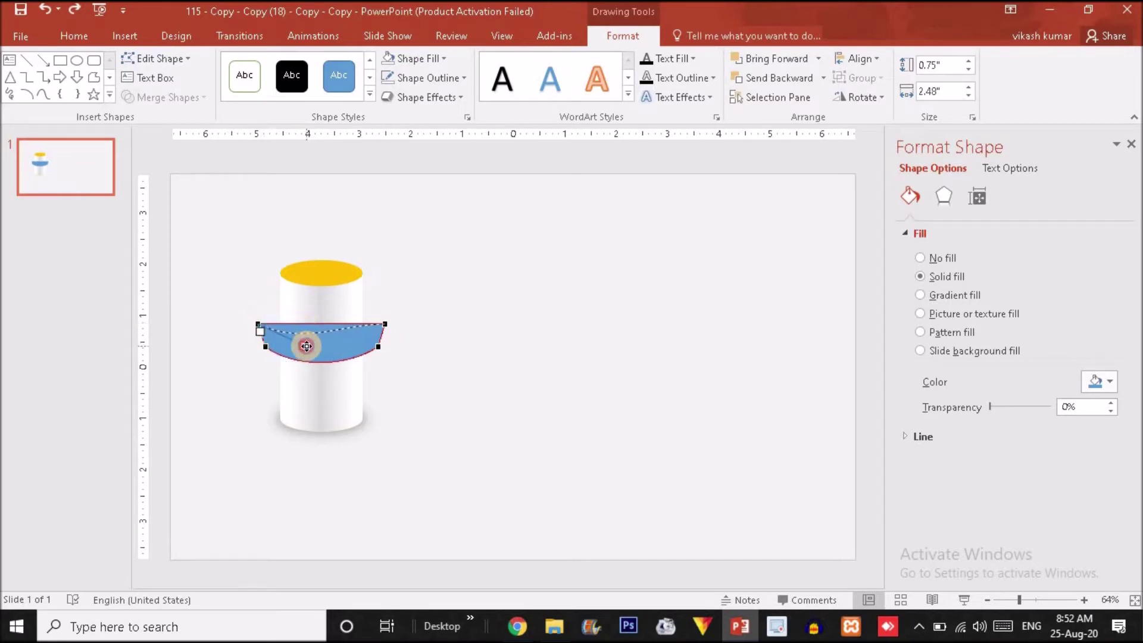
pyautogui.moveTo(367, 328); pyautogui.dragTo(351, 342)
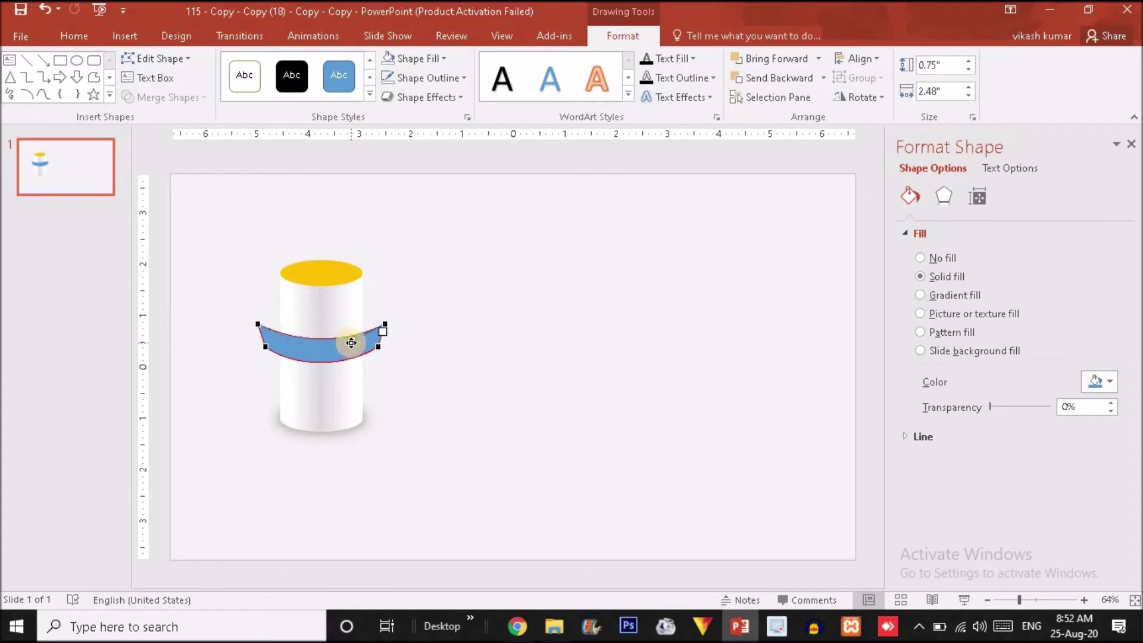
pyautogui.click(352, 342)
pyautogui.click(446, 356)
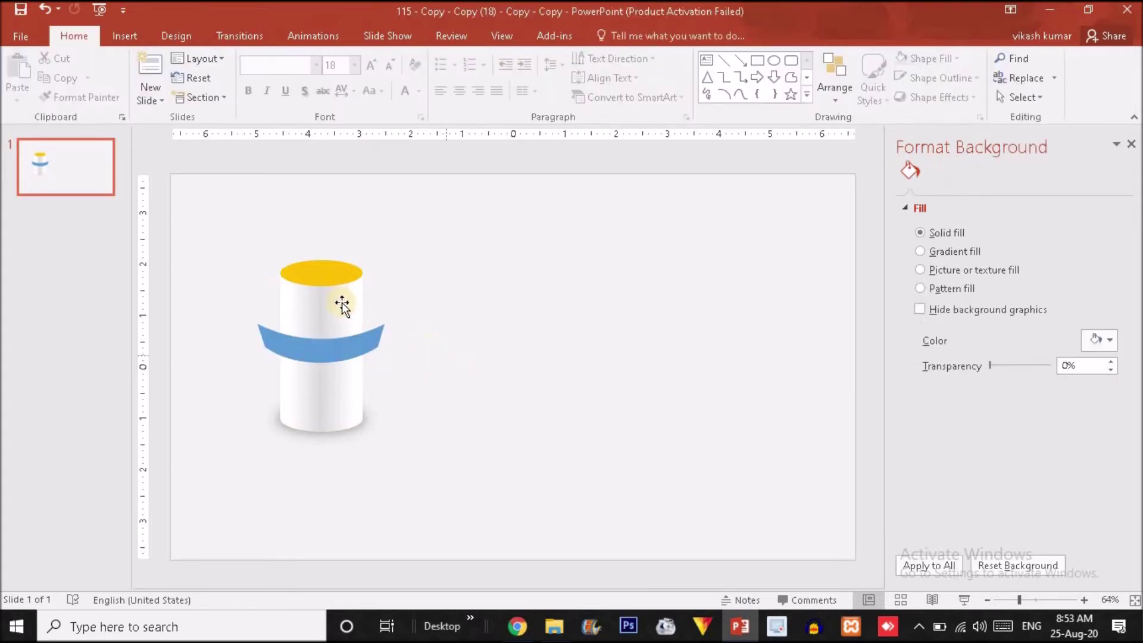
# Step: Duplicate the yellow top ellipse and move the copy onto the blue band
pyautogui.click(333, 273)
pyautogui.hotkey('ctrl', 'd')
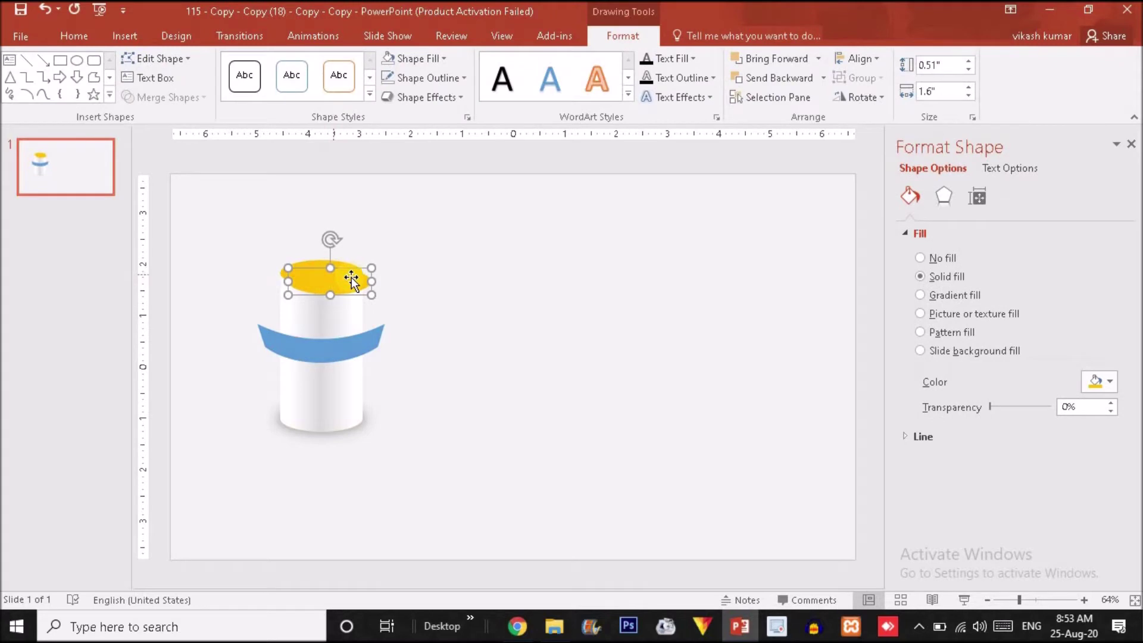
pyautogui.moveTo(331, 315); pyautogui.dragTo(385, 323)
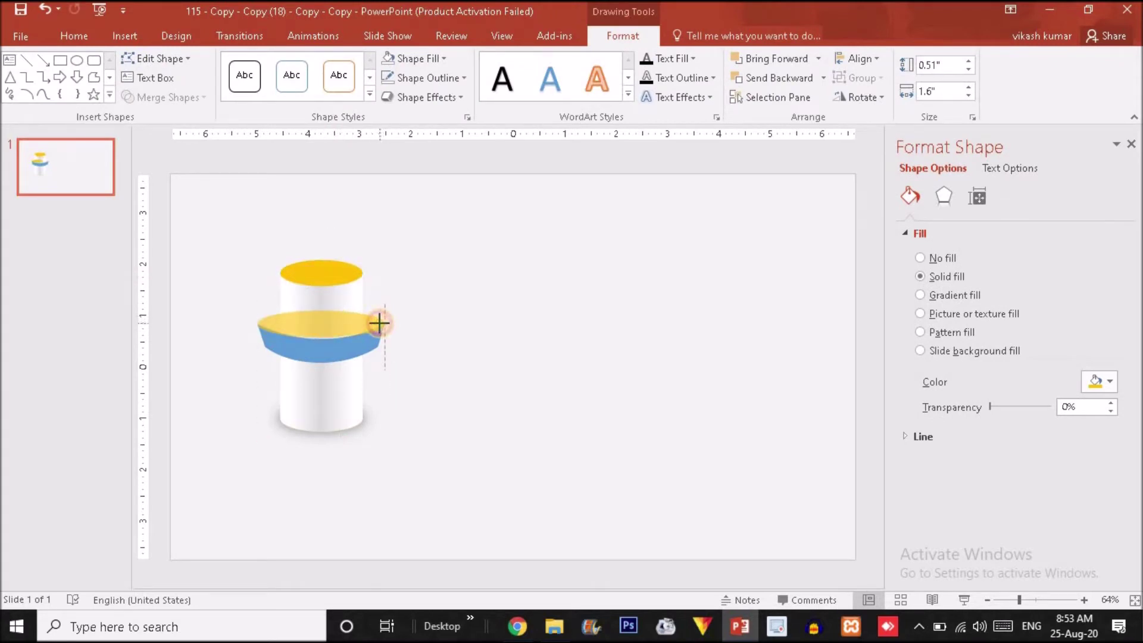
pyautogui.moveTo(331, 339); pyautogui.dragTo(323, 344)
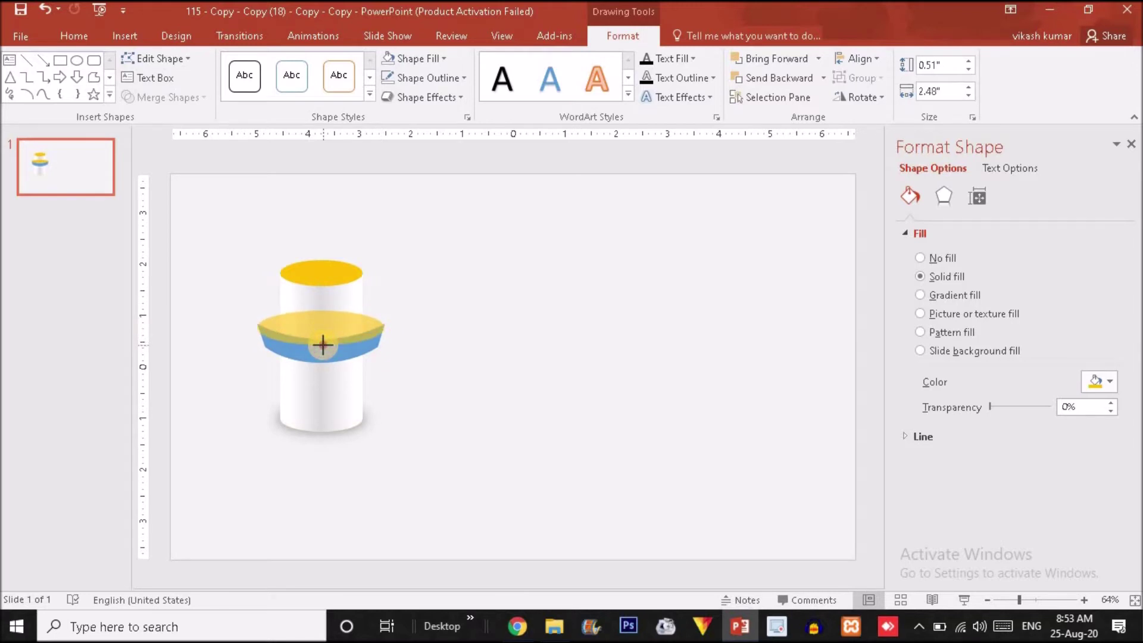
pyautogui.moveTo(322, 344); pyautogui.dragTo(324, 342)
pyautogui.hotkey('ctrl', 'z')
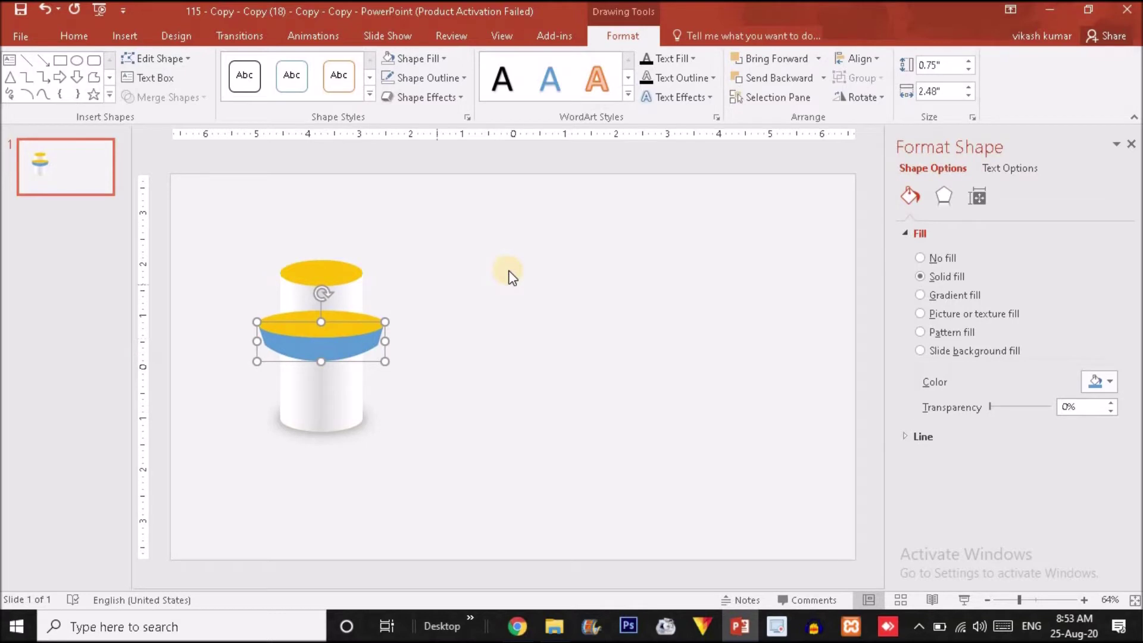
pyautogui.click(509, 271)
# Step: Send the yellow copy behind the cylinder and reposition the blue band over it
pyautogui.click(328, 323)
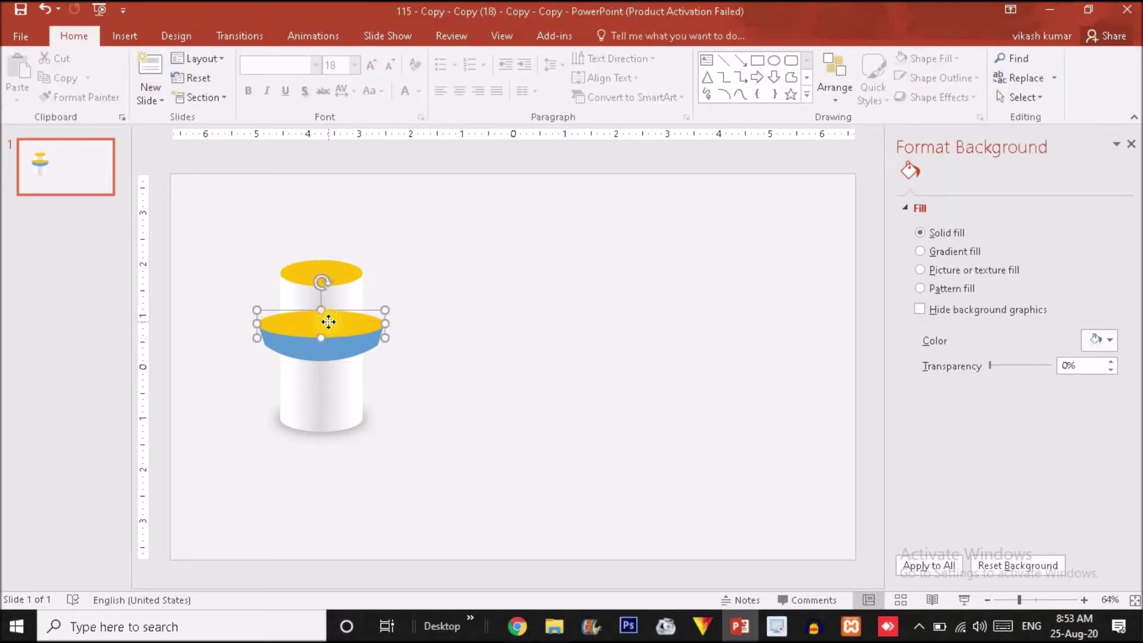
pyautogui.rightClick(329, 322)
pyautogui.click(416, 182)
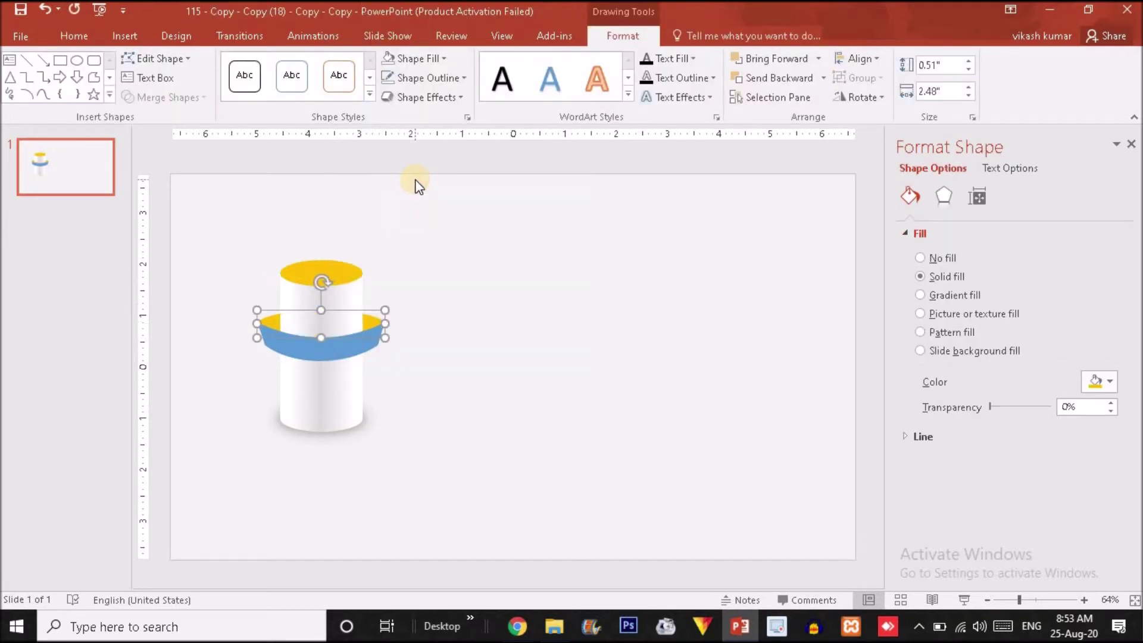
pyautogui.click(459, 281)
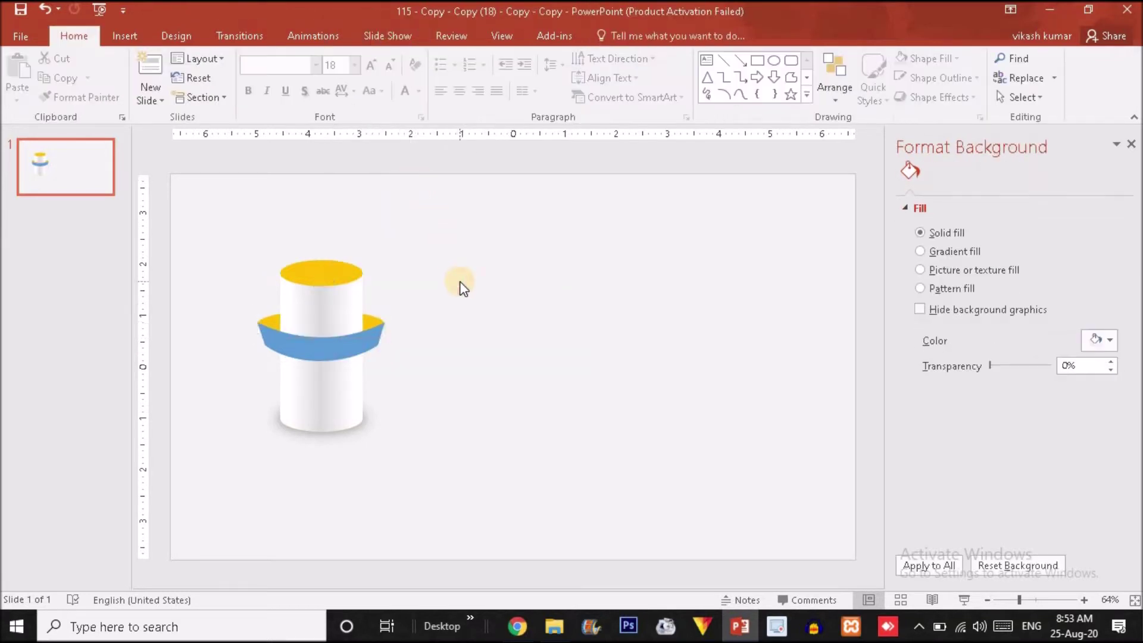
pyautogui.click(328, 347)
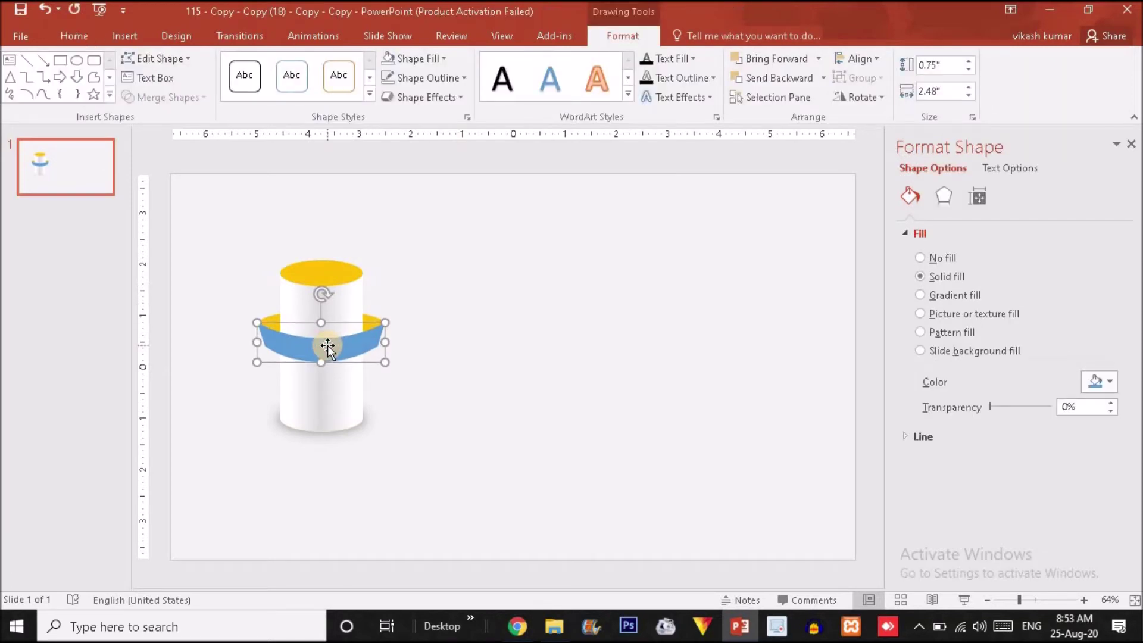
pyautogui.click(504, 316)
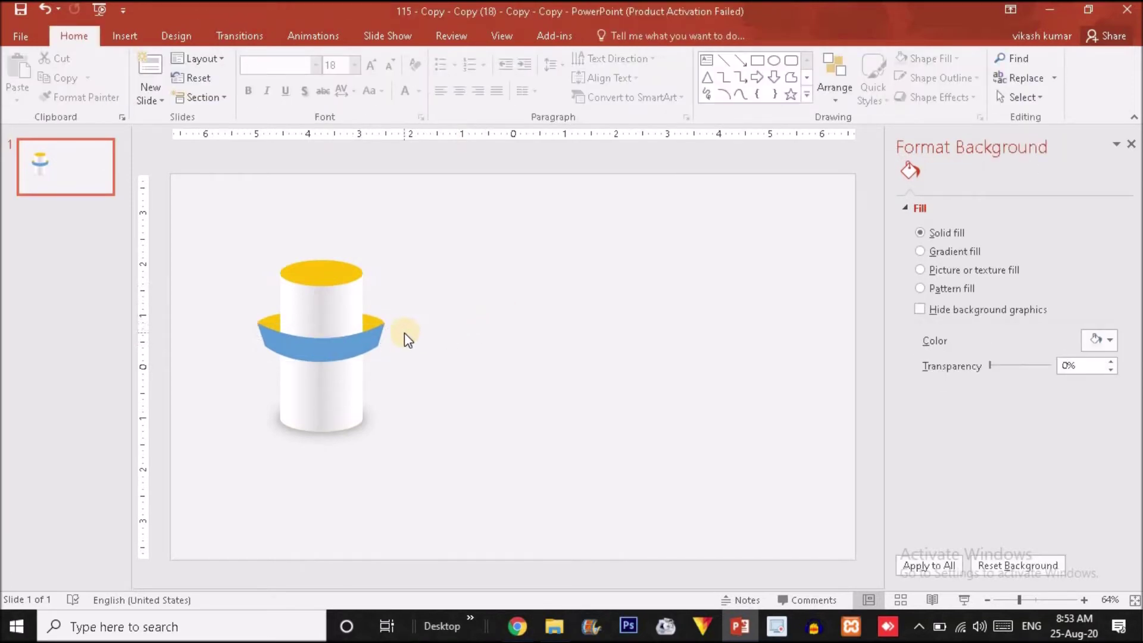
pyautogui.click(330, 347)
pyautogui.moveTo(256, 340); pyautogui.dragTo(315, 347)
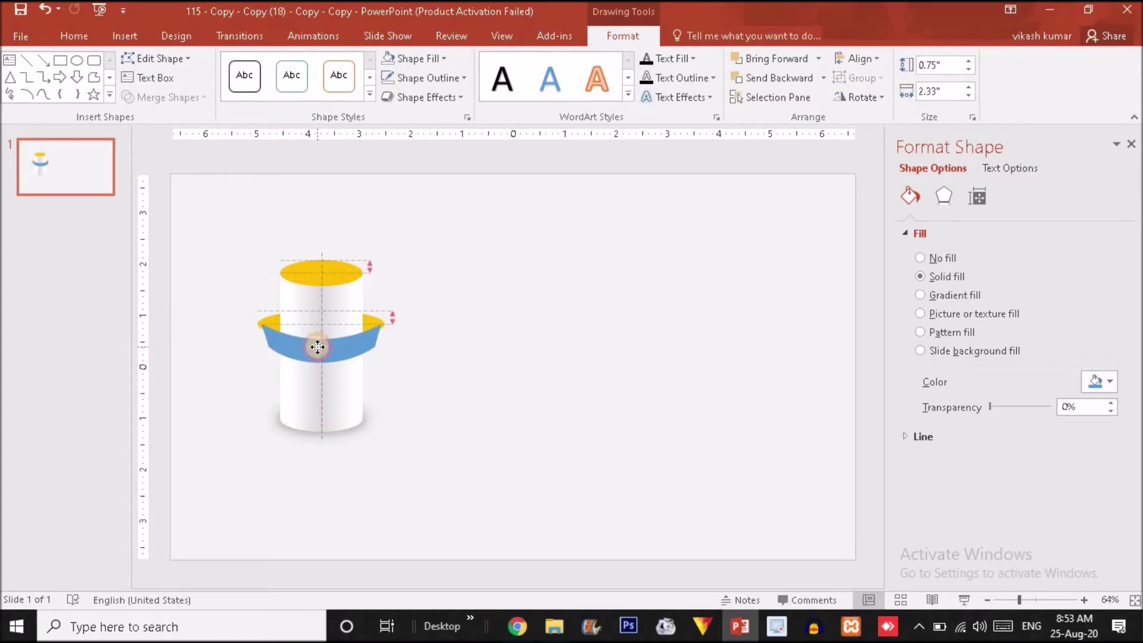
pyautogui.moveTo(315, 346); pyautogui.dragTo(268, 341)
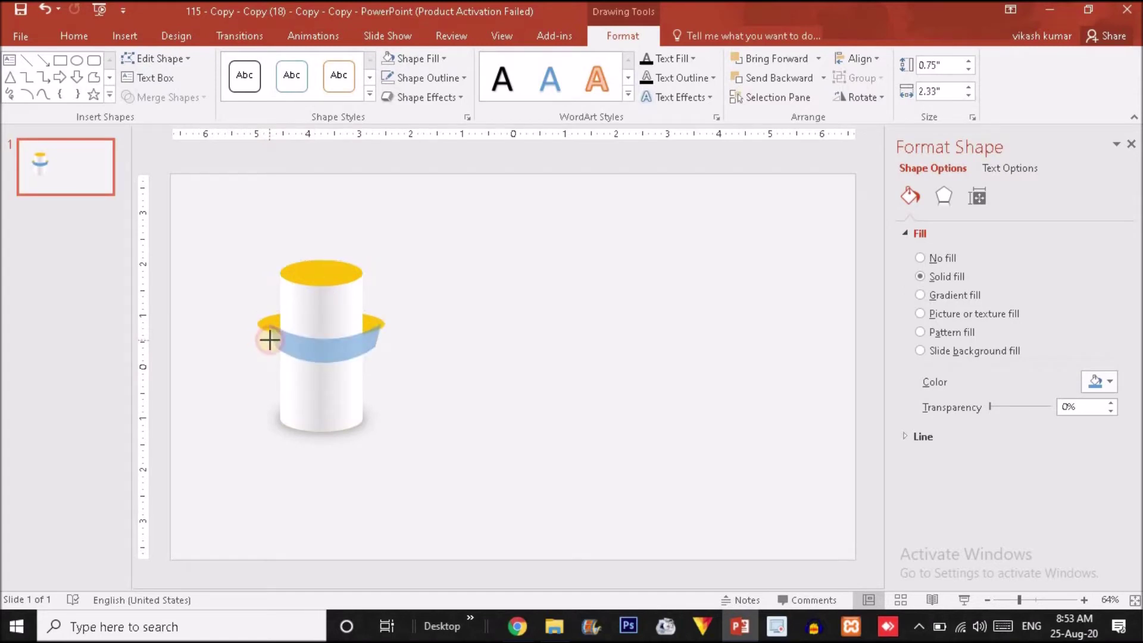
# Step: Align the yellow ring with the band and resize it to 2.2" wide, 0.74" tall
pyautogui.click(308, 340)
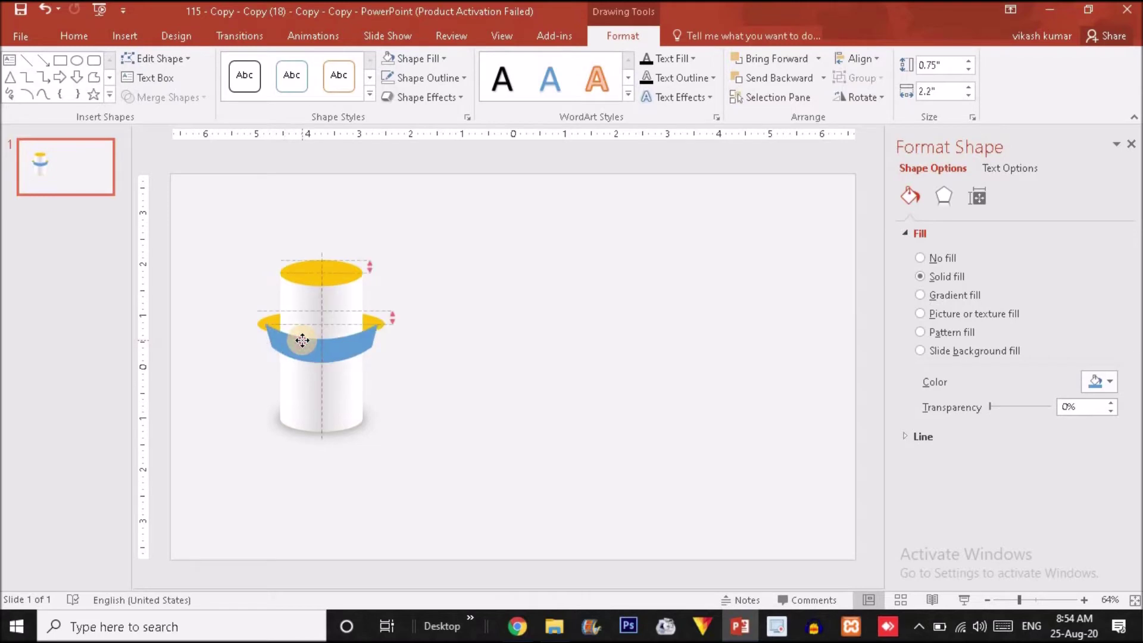
pyautogui.click(262, 319)
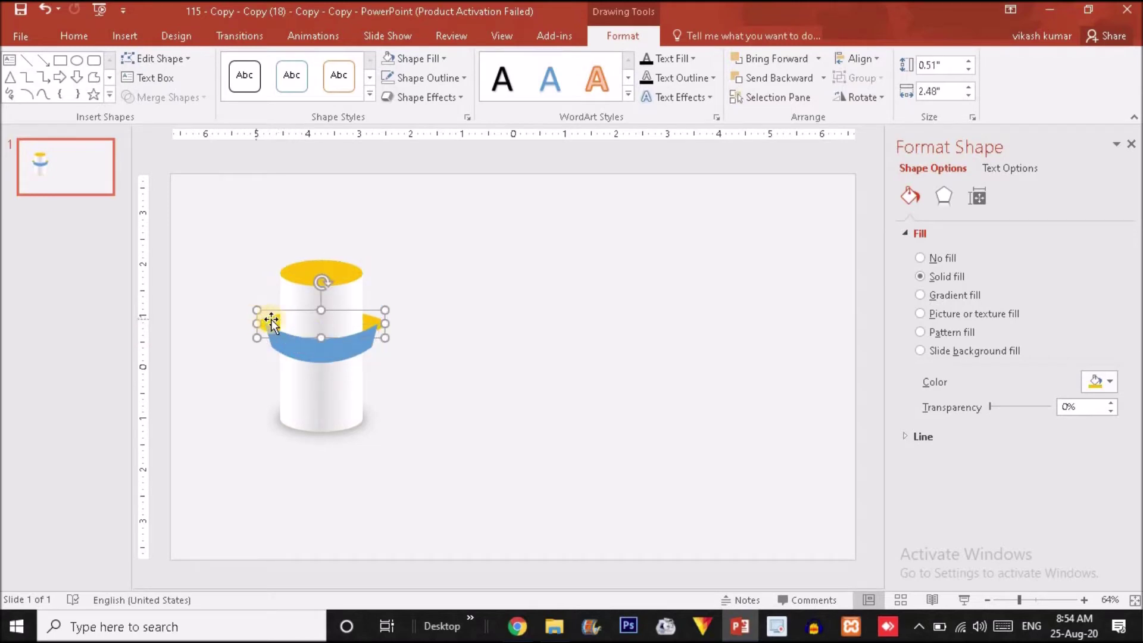
pyautogui.moveTo(260, 320); pyautogui.dragTo(264, 325)
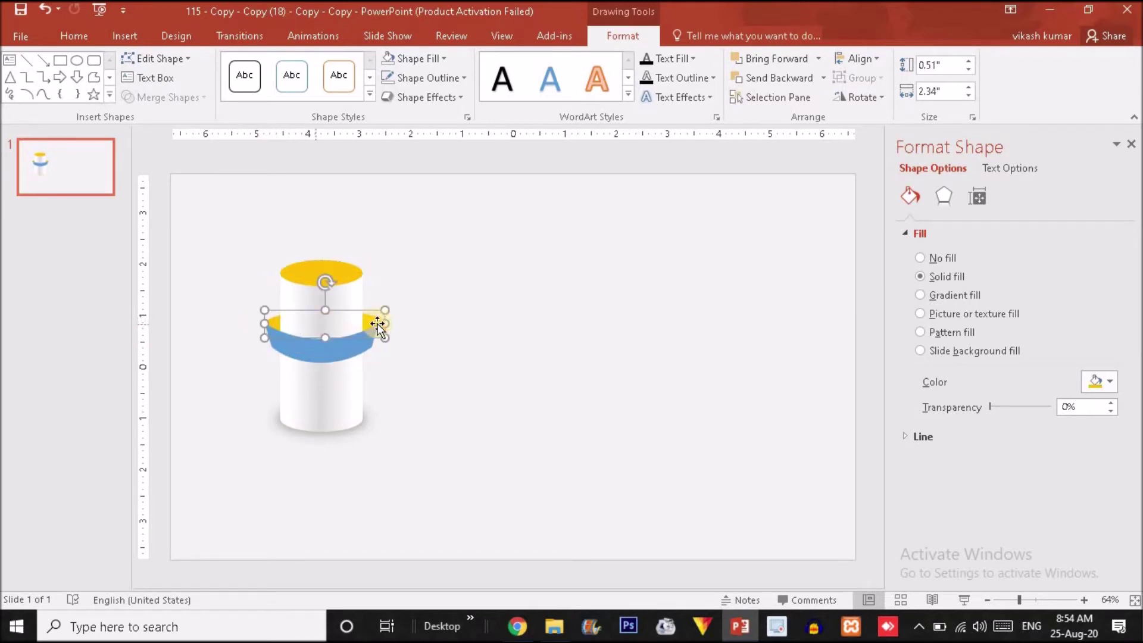
pyautogui.moveTo(384, 323); pyautogui.dragTo(378, 323)
pyautogui.click(451, 287)
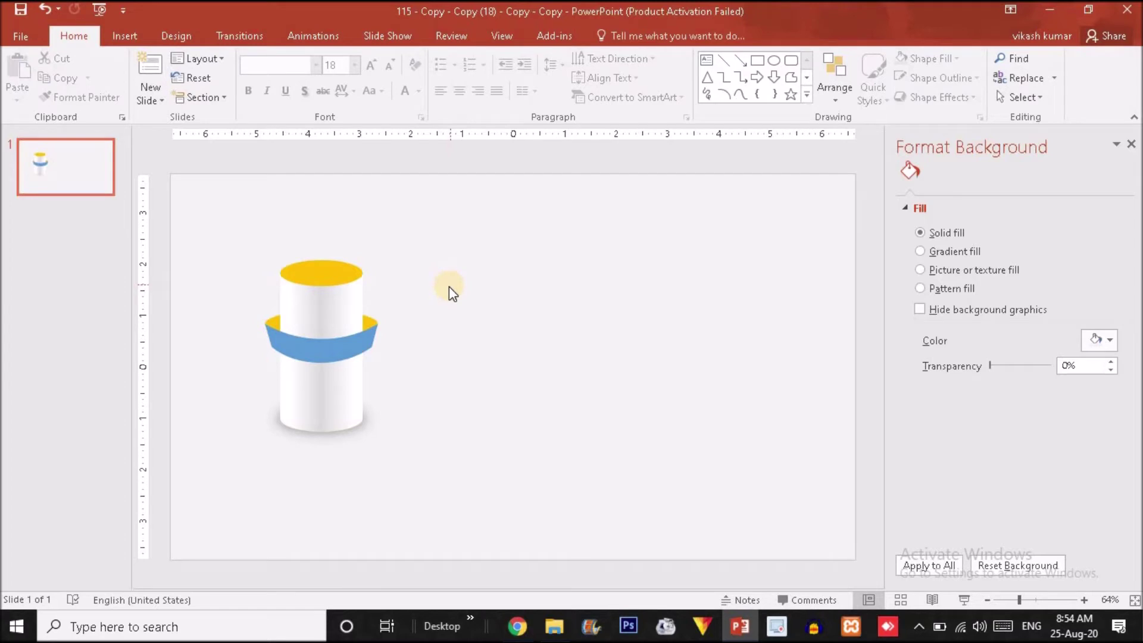
pyautogui.click(273, 321)
pyautogui.moveTo(321, 310); pyautogui.dragTo(321, 299)
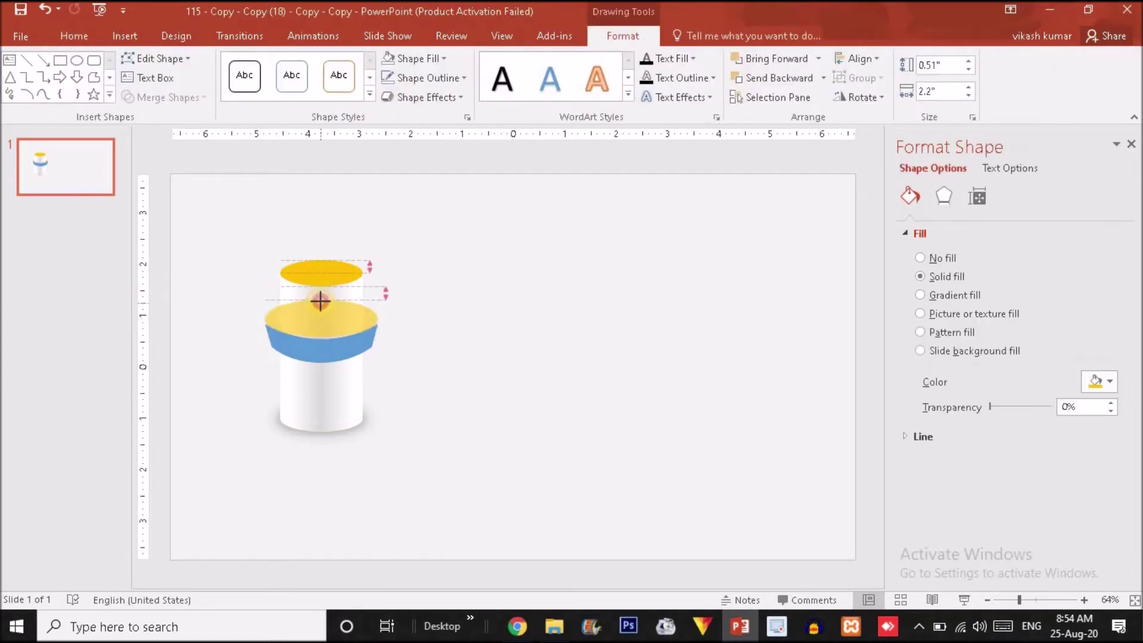
pyautogui.click(426, 299)
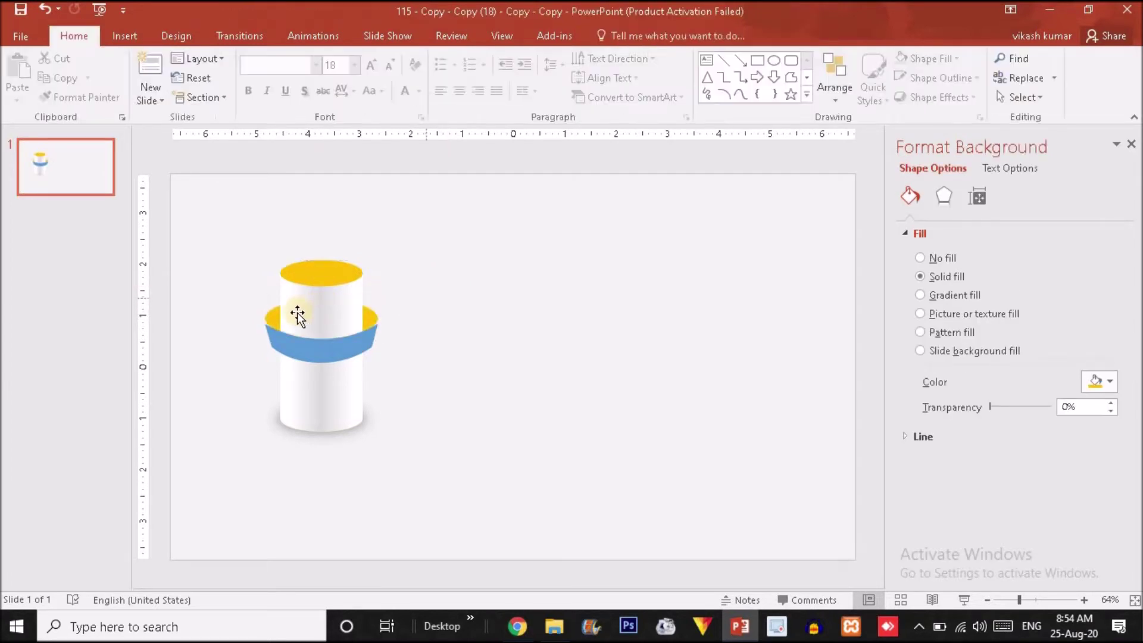
pyautogui.click(273, 316)
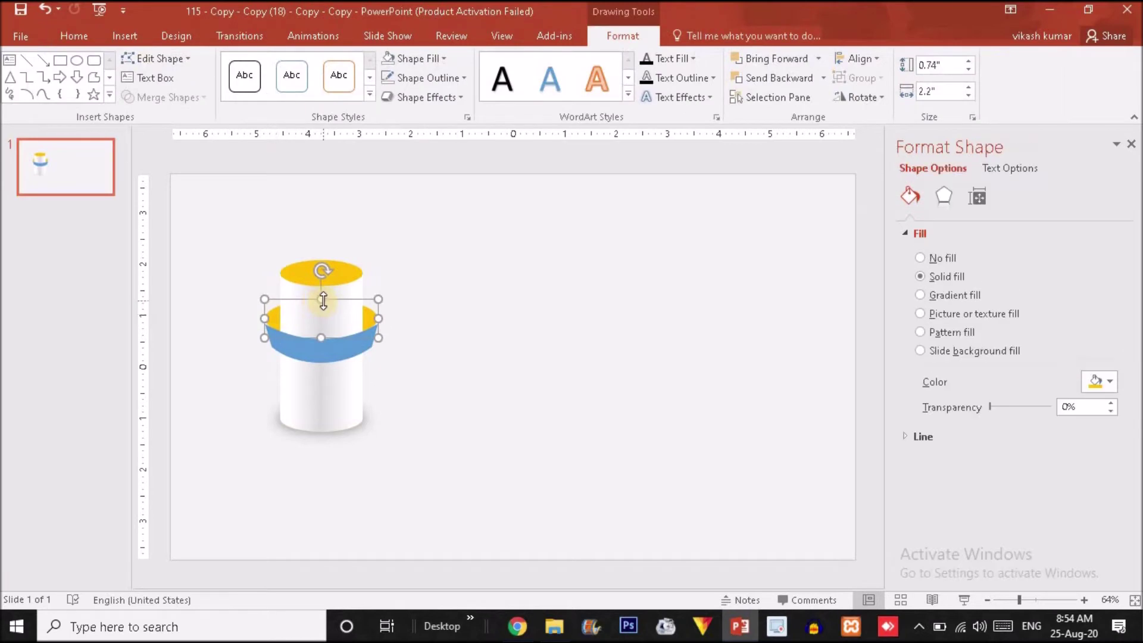
pyautogui.hotkey('ctrl', 'z')
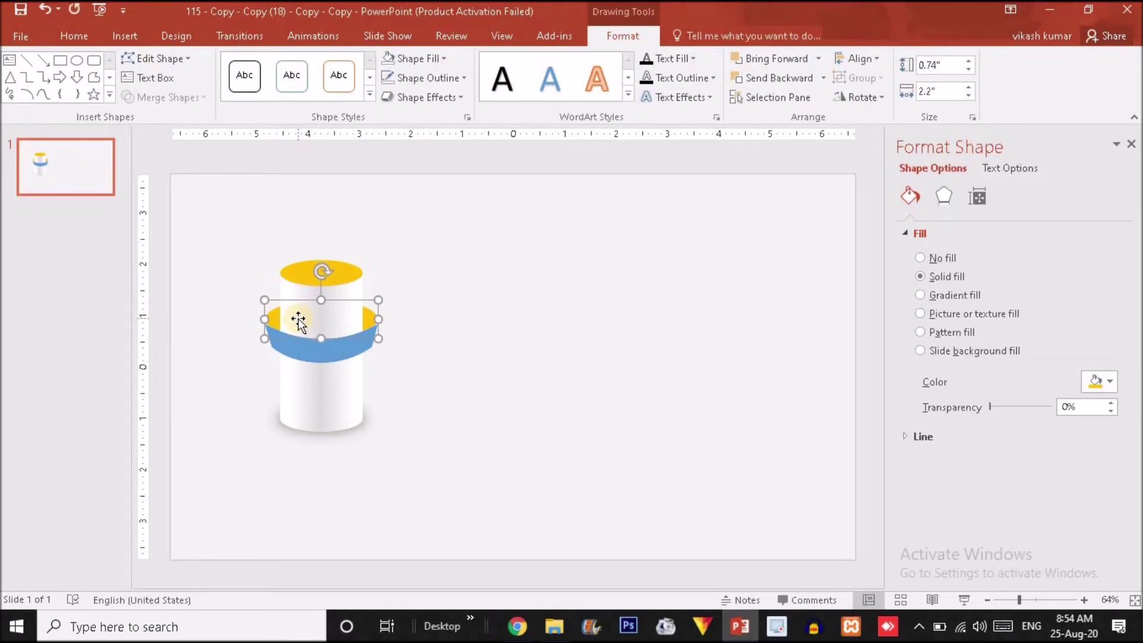
pyautogui.click(459, 338)
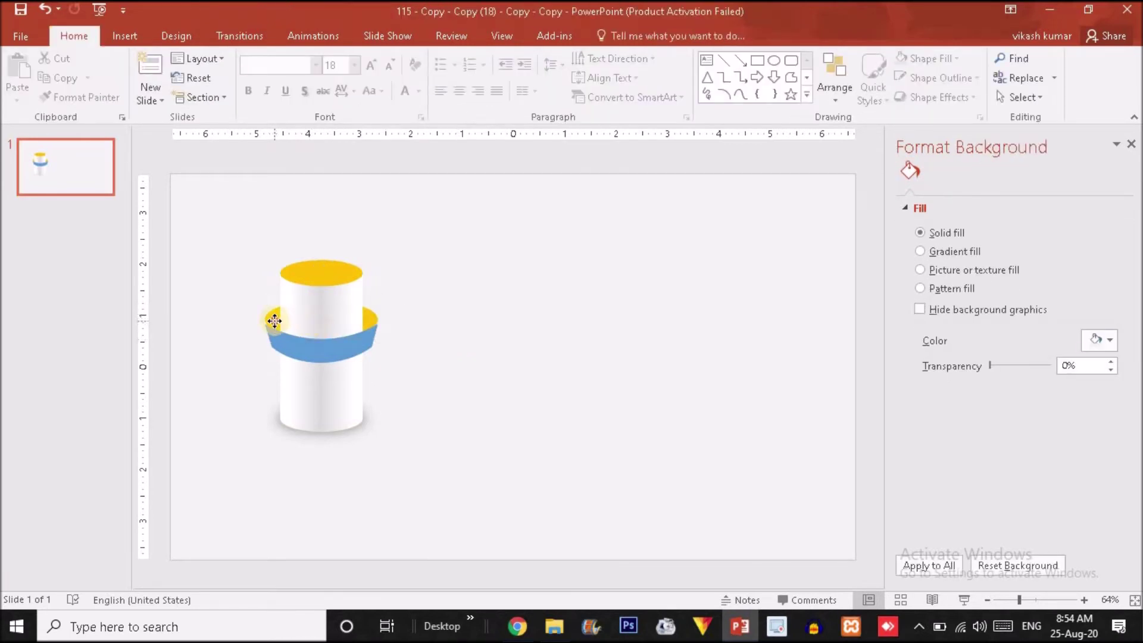
# Step: Check the blue band's placement over the resized yellow rim
pyautogui.click(274, 320)
pyautogui.click(431, 330)
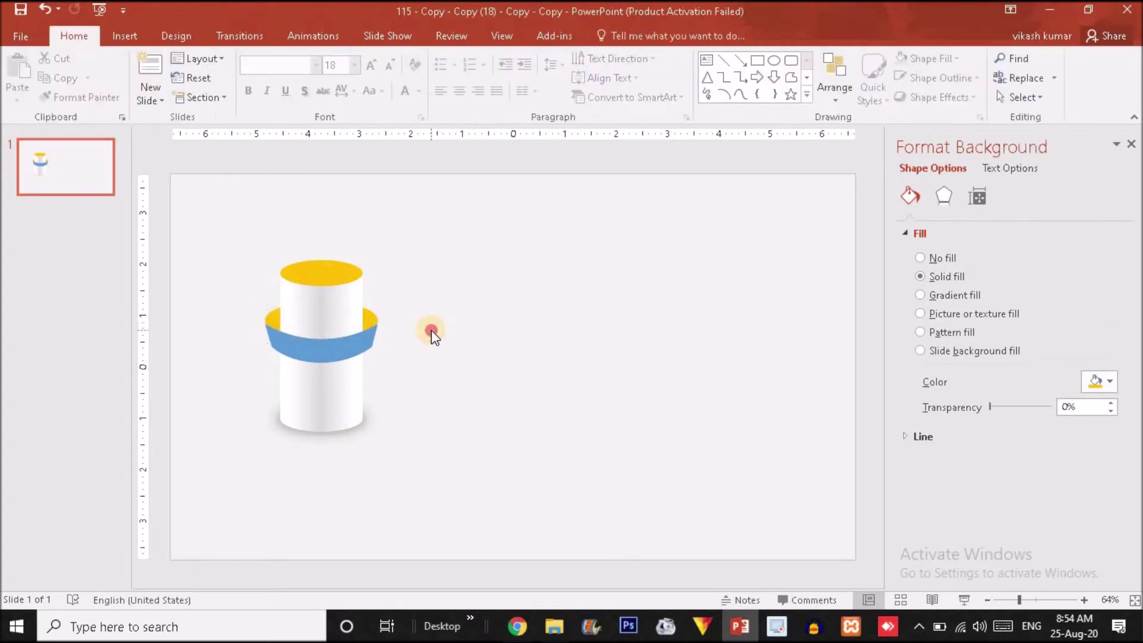
pyautogui.click(334, 357)
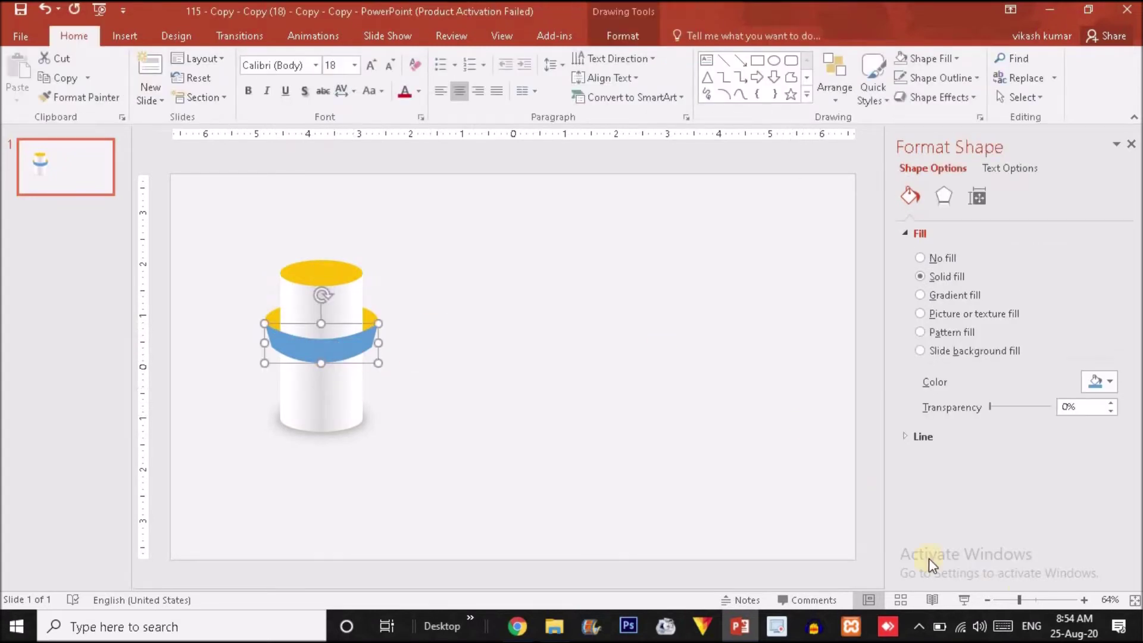
pyautogui.click(1037, 600)
pyautogui.click(708, 256)
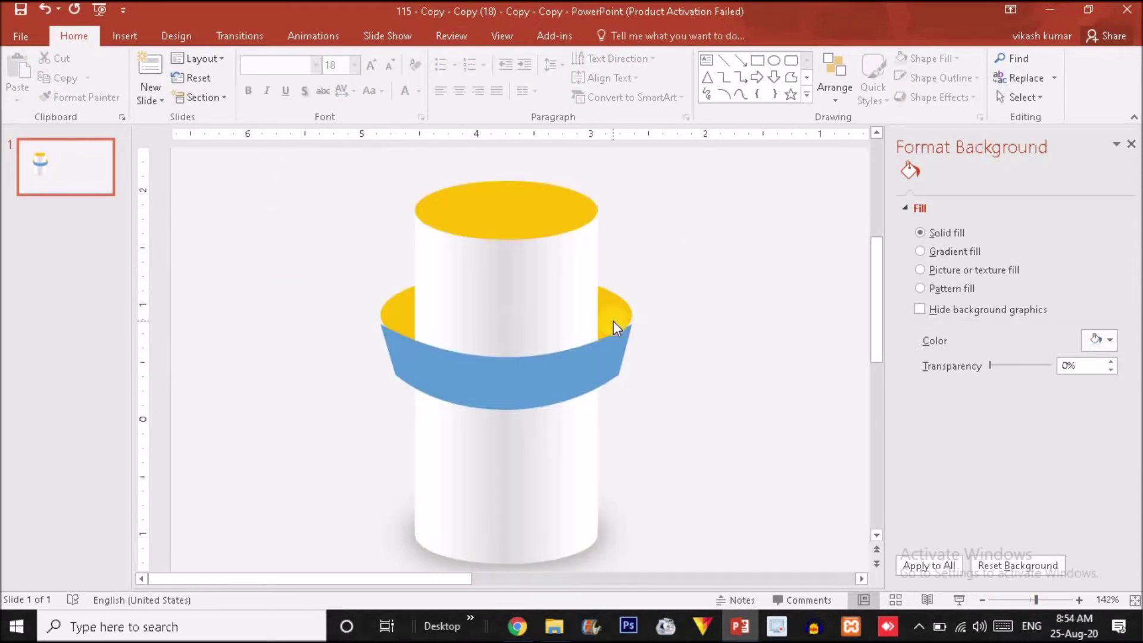
# Step: Nudge the band ring slightly down the cylinder
pyautogui.click(414, 323)
pyautogui.hotkey('ctrl', 'Down')
pyautogui.hotkey('ctrl', 'Down')
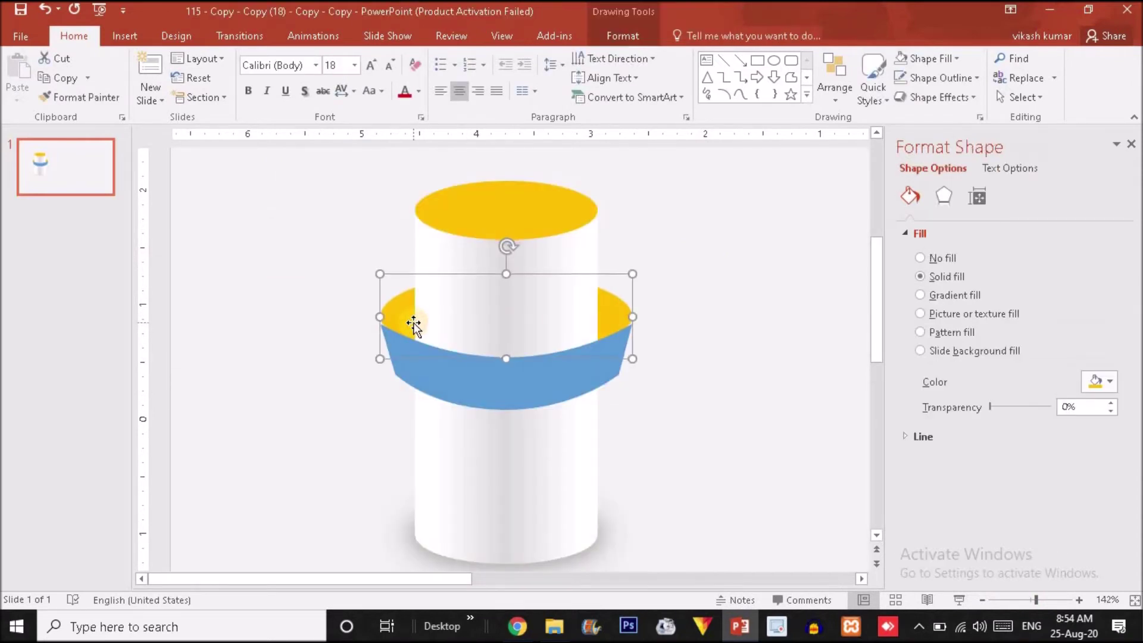
pyautogui.hotkey('ctrl', 'Down')
pyautogui.hotkey('ctrl', 'Down')
pyautogui.click(706, 338)
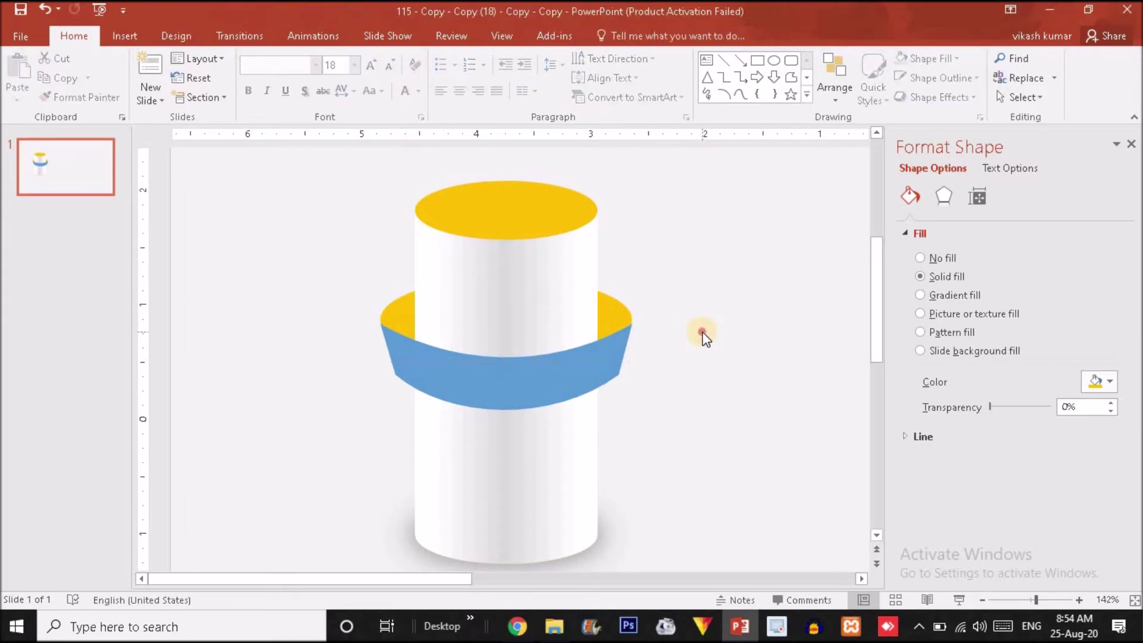
pyautogui.click(409, 322)
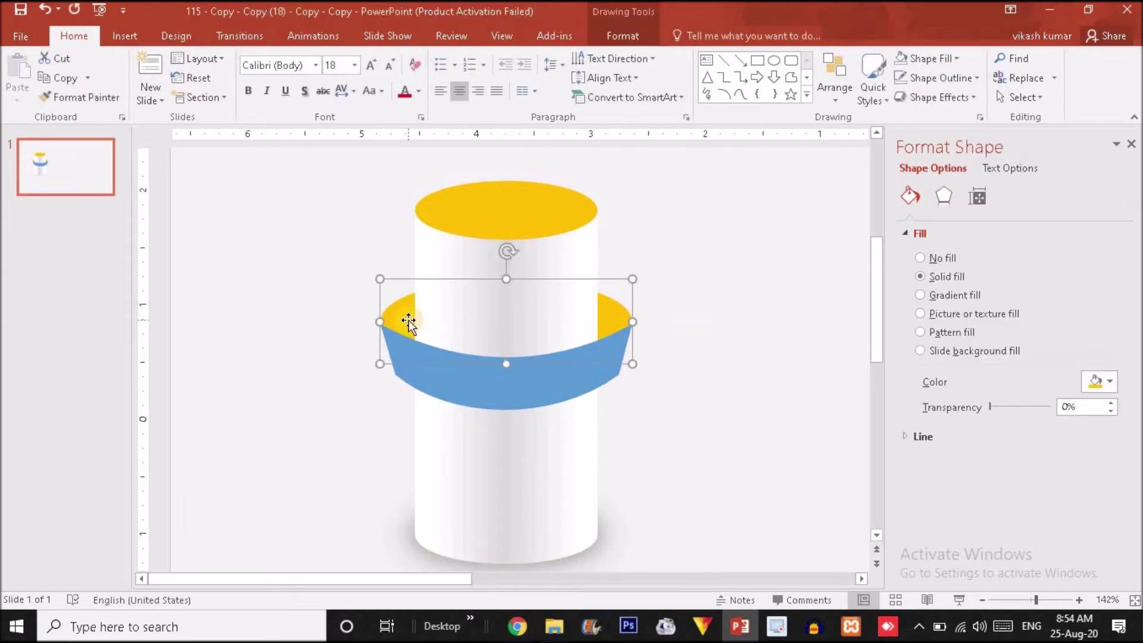
pyautogui.click(685, 351)
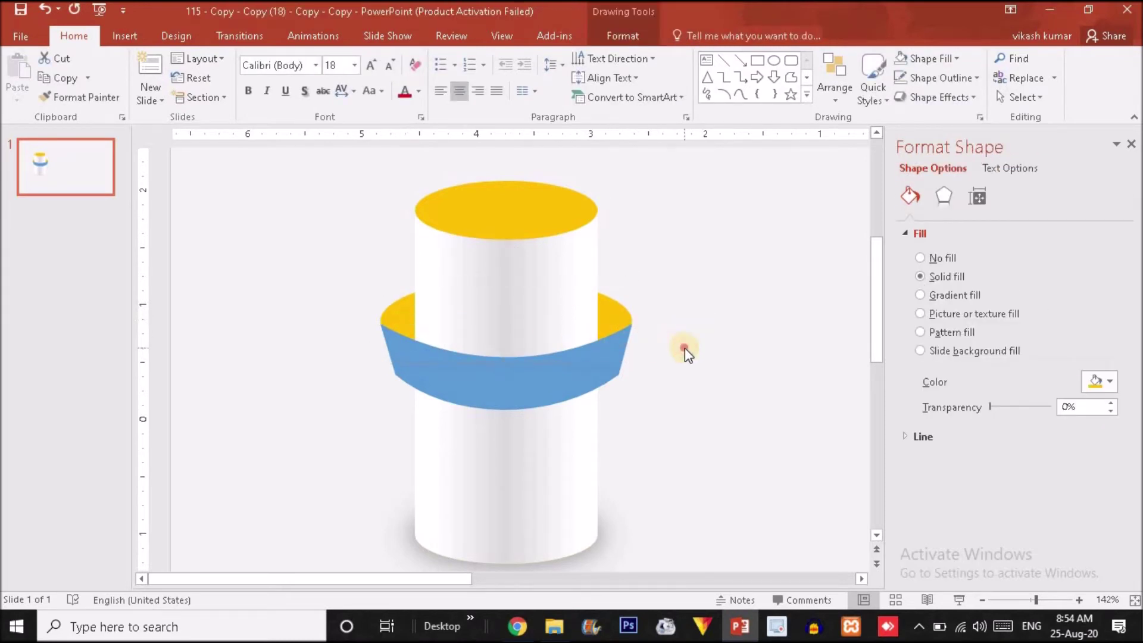
pyautogui.click(408, 321)
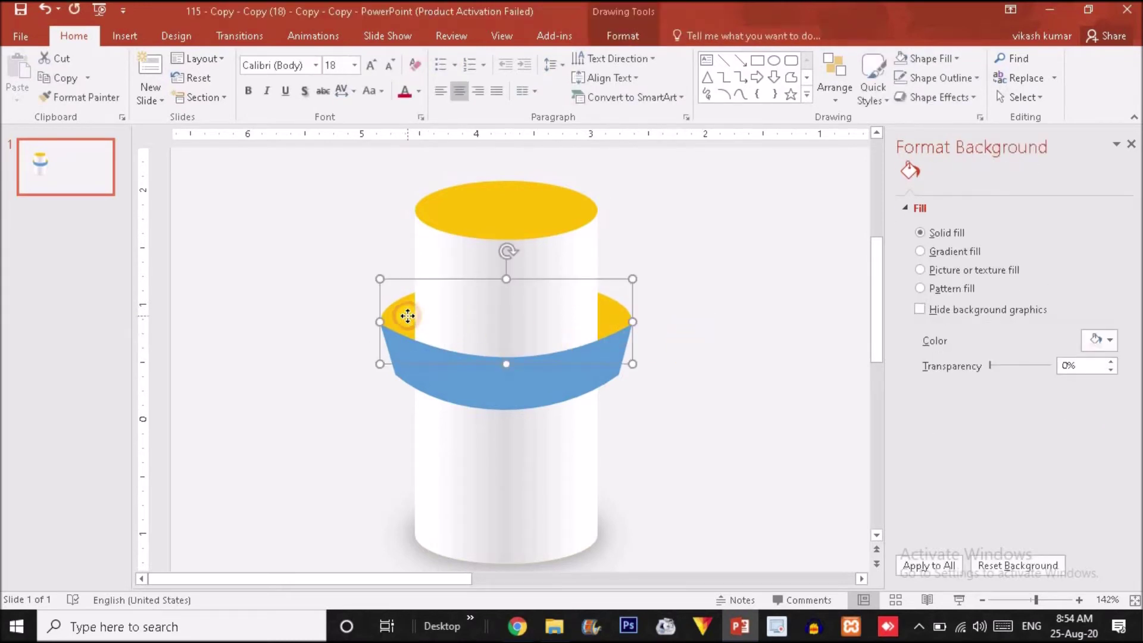
pyautogui.click(702, 313)
# Step: Group the yellow back arc with the blue band and adjust the inner shape's stacking order
pyautogui.moveTo(311, 298); pyautogui.dragTo(825, 431)
pyautogui.keyDown('shift'); pyautogui.click(618, 313); pyautogui.keyUp('shift')
pyautogui.hotkey('ctrl', 'g')
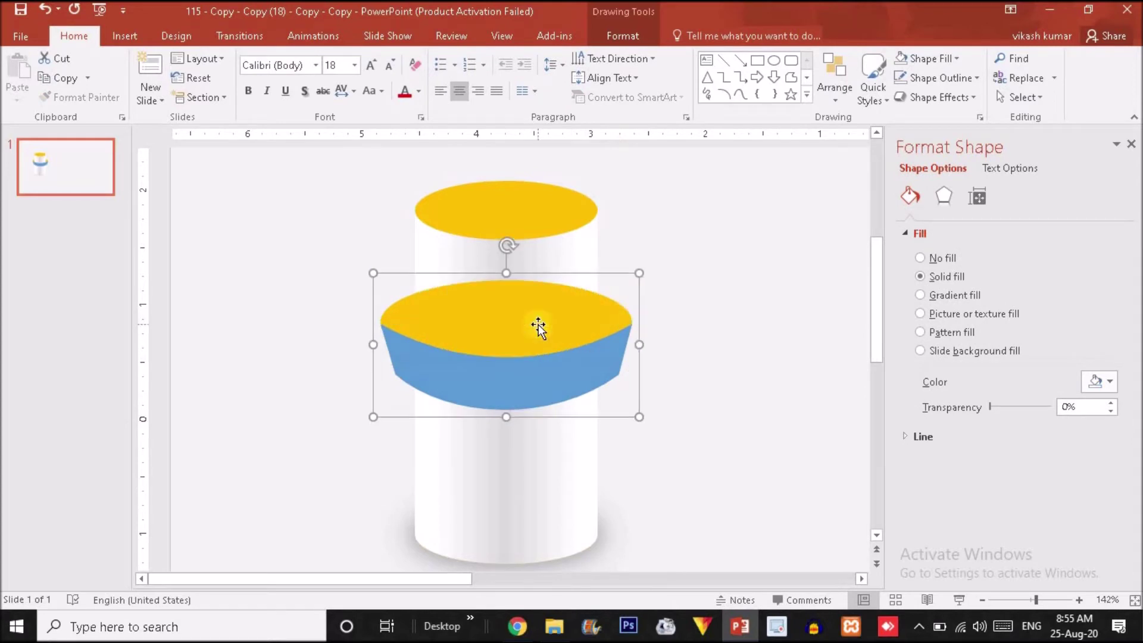
pyautogui.doubleClick(537, 325)
pyautogui.rightClick(537, 325)
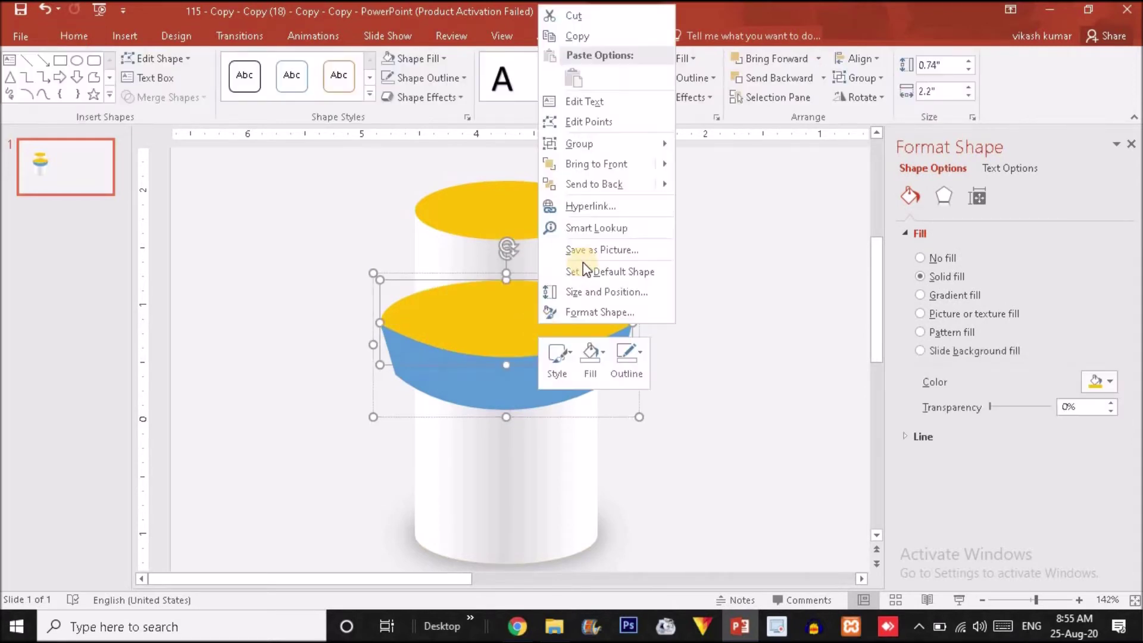
pyautogui.click(609, 177)
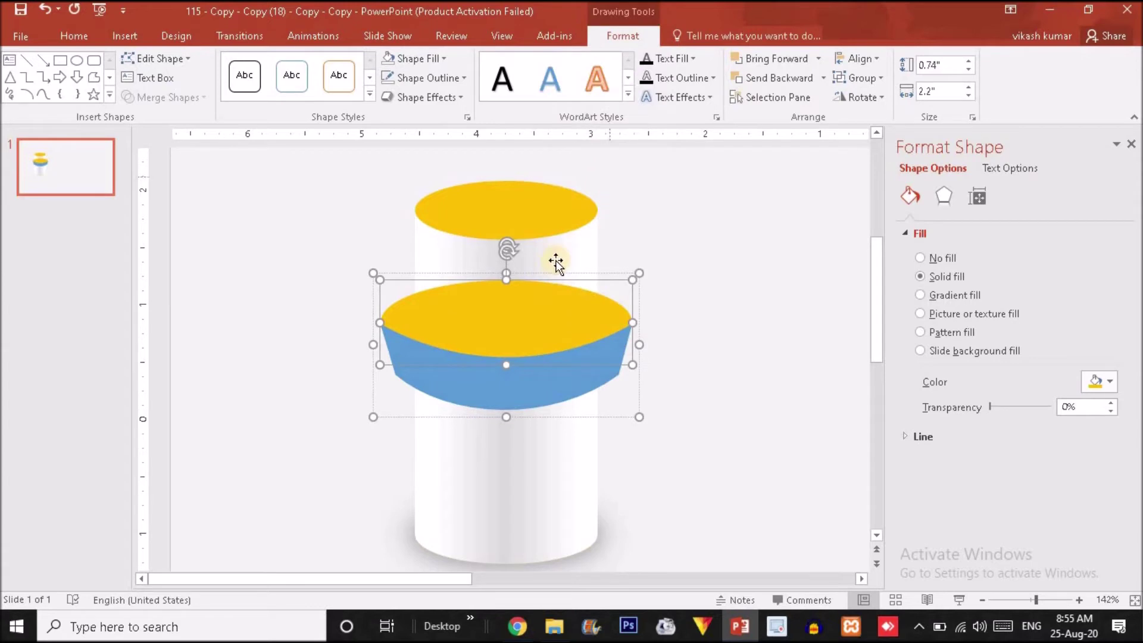
pyautogui.rightClick(510, 331)
pyautogui.click(569, 196)
pyautogui.click(707, 237)
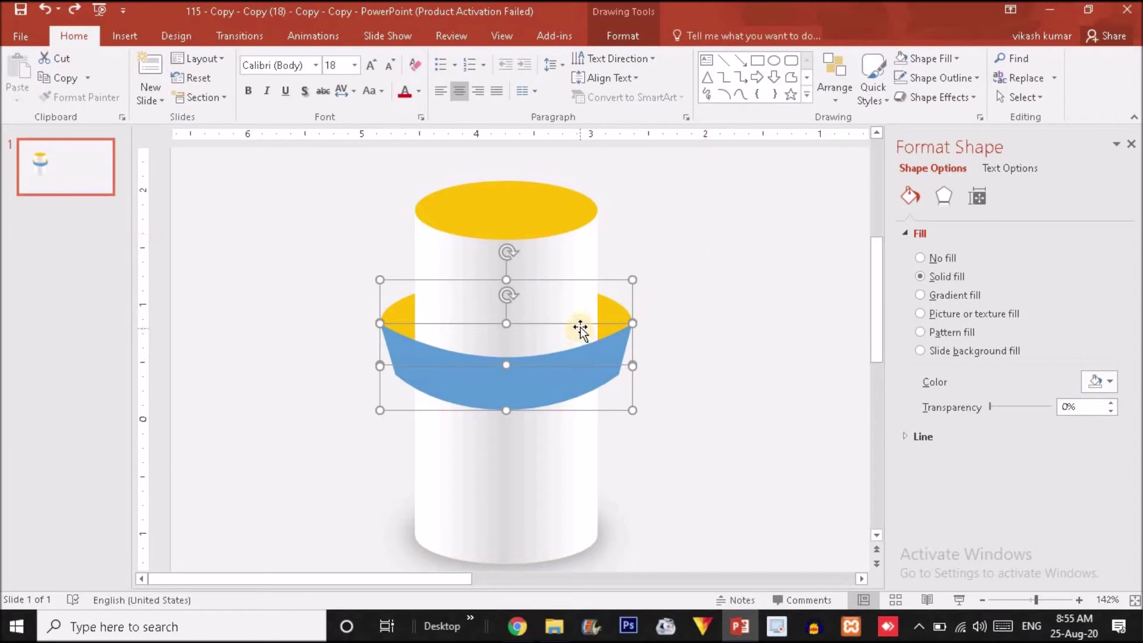
pyautogui.click(707, 351)
# Step: Move the grouped band ring further down the cylinder
pyautogui.moveTo(311, 289)
pyautogui.mouseDown()
pyautogui.moveTo(726, 363)
pyautogui.moveTo(725, 424)
pyautogui.mouseUp()
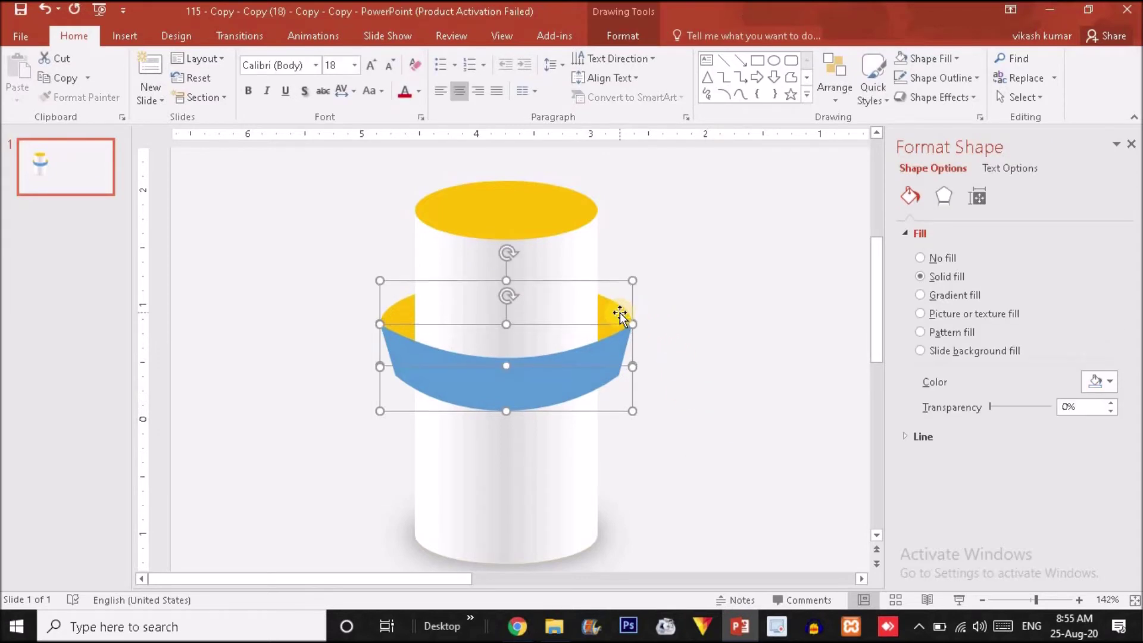
pyautogui.press('Down')
pyautogui.press('Down')
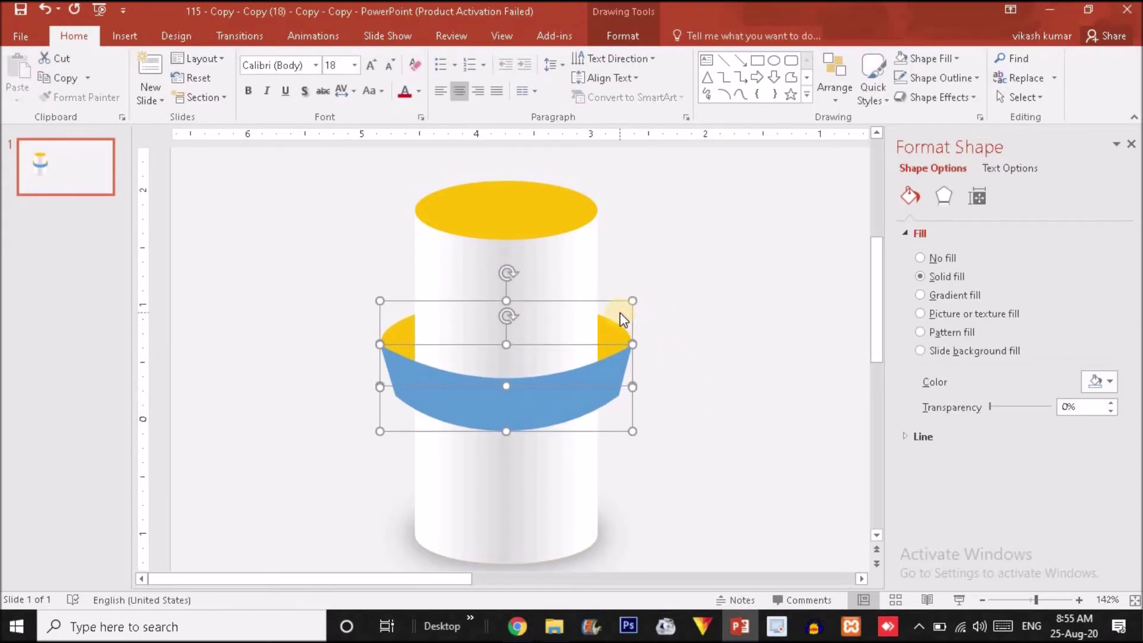
pyautogui.press('Down')
pyautogui.press('Down')
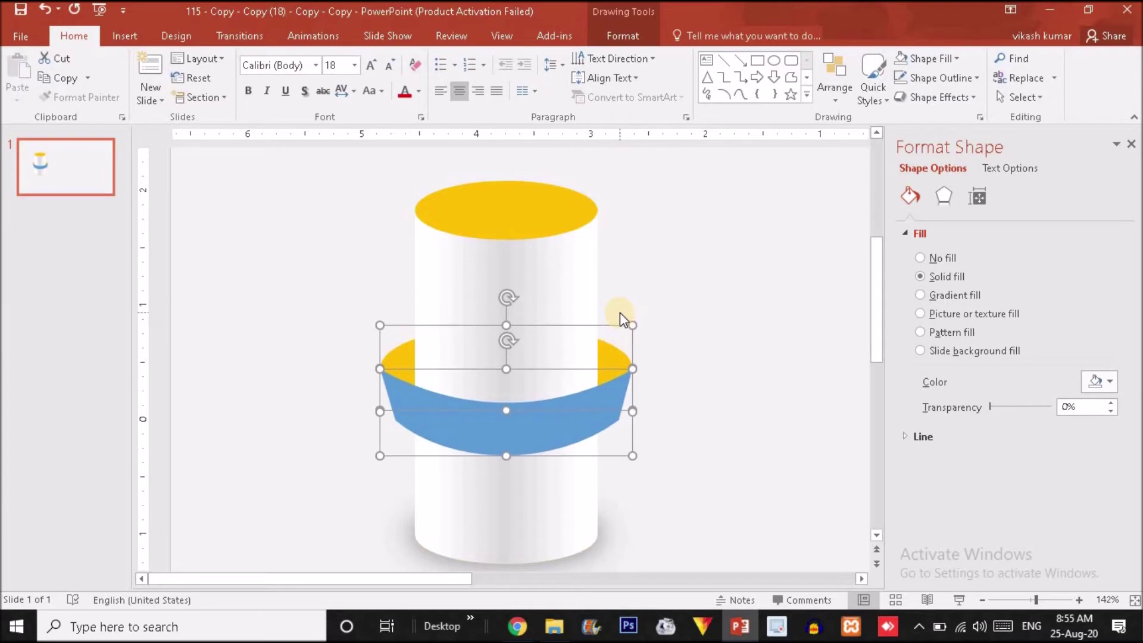
pyautogui.click(335, 263)
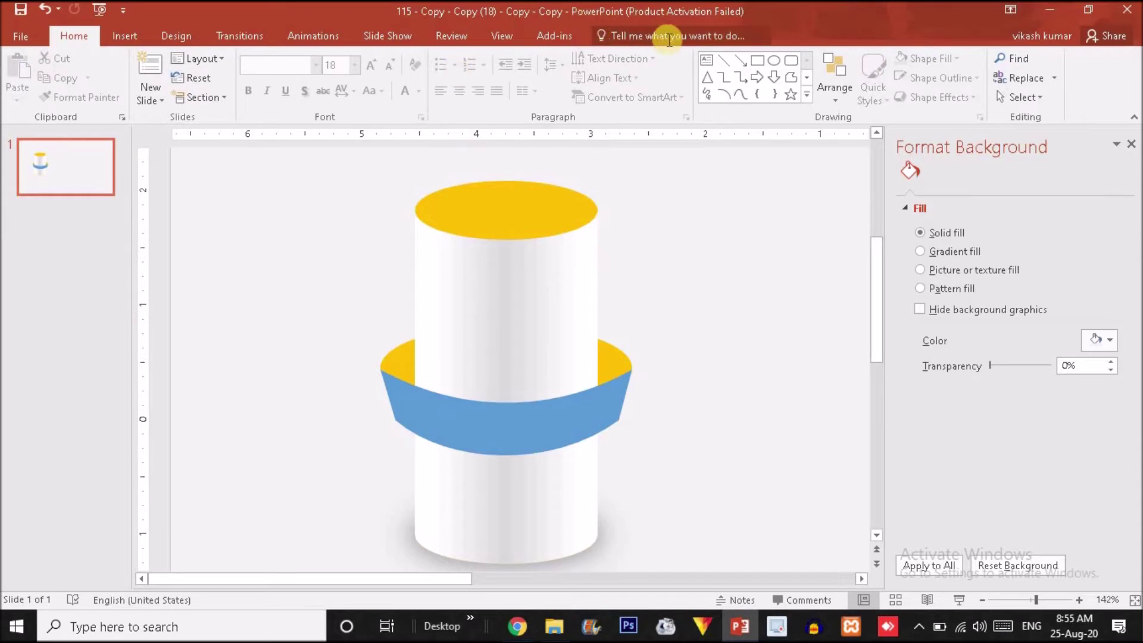
pyautogui.click(707, 59)
# Step: Add a 'YOUR TITLE' text box and move it onto the cylinder top
pyautogui.click(659, 238)
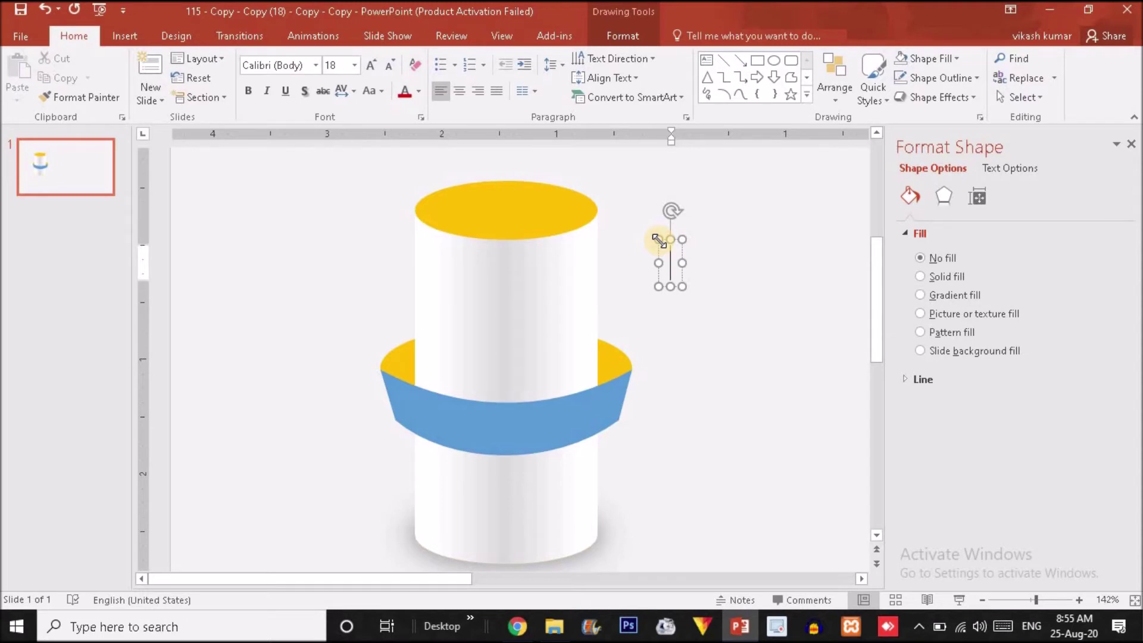
pyautogui.write('YOUR ')
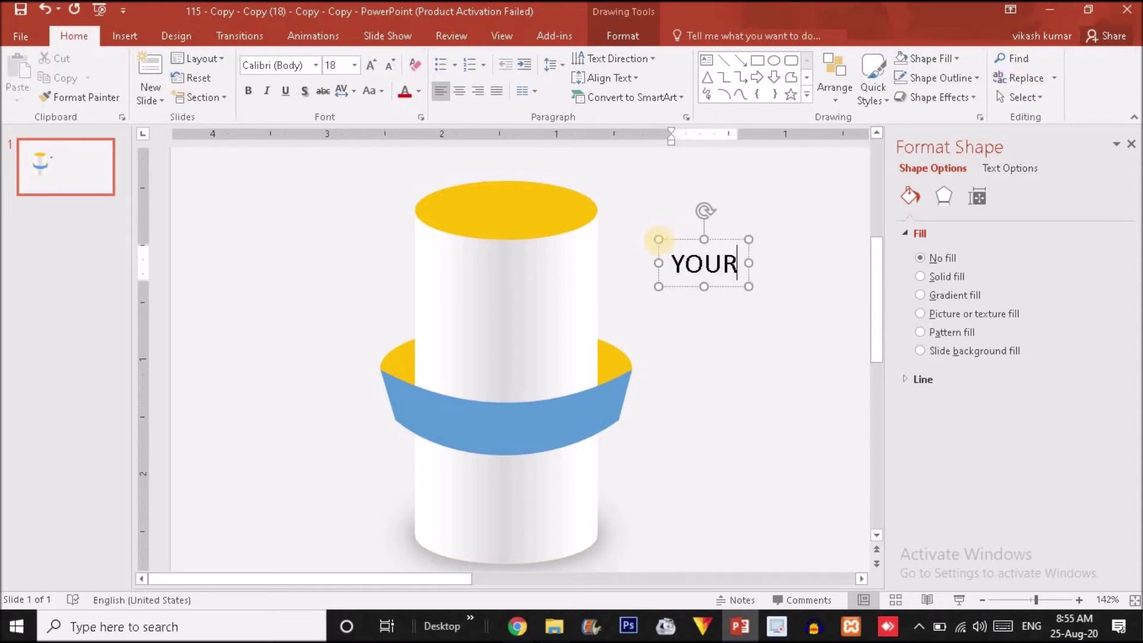
pyautogui.write('TITLE')
pyautogui.moveTo(722, 241); pyautogui.dragTo(490, 259)
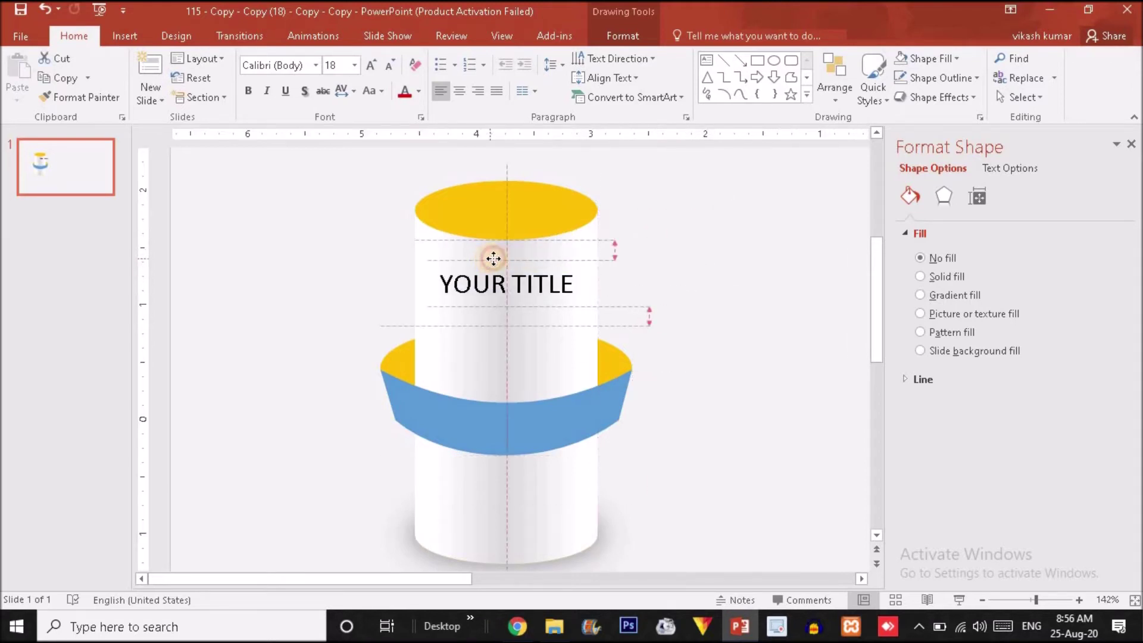
# Step: Make YOUR TITLE bold Square721 Cn BT and nudge it right to centre it
pyautogui.click(509, 280)
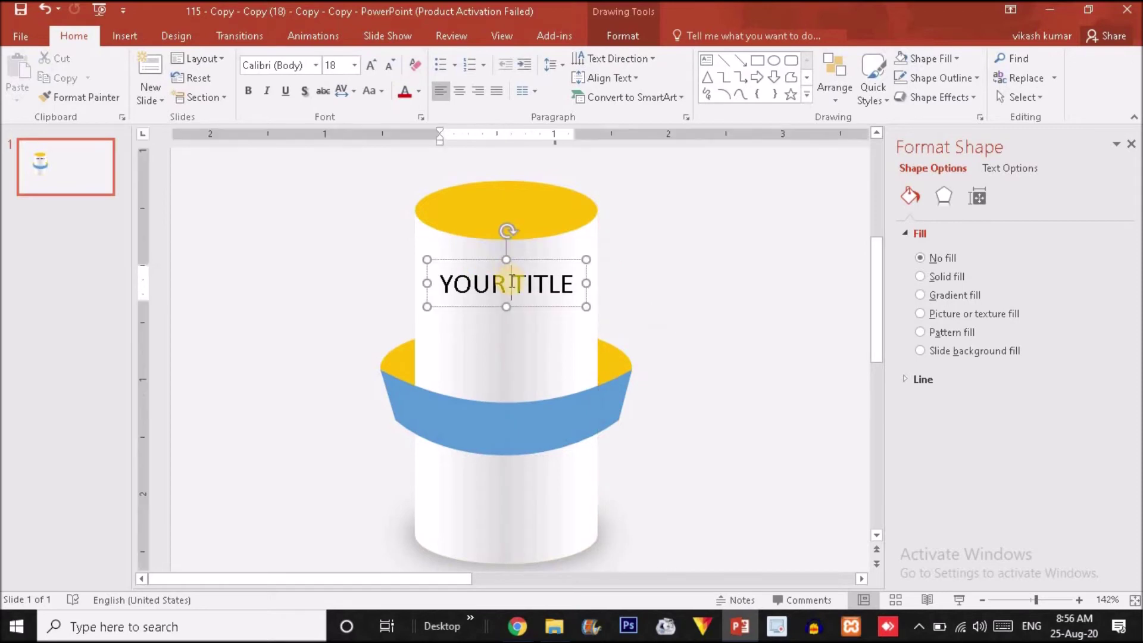
pyautogui.hotkey('ctrl', 'a')
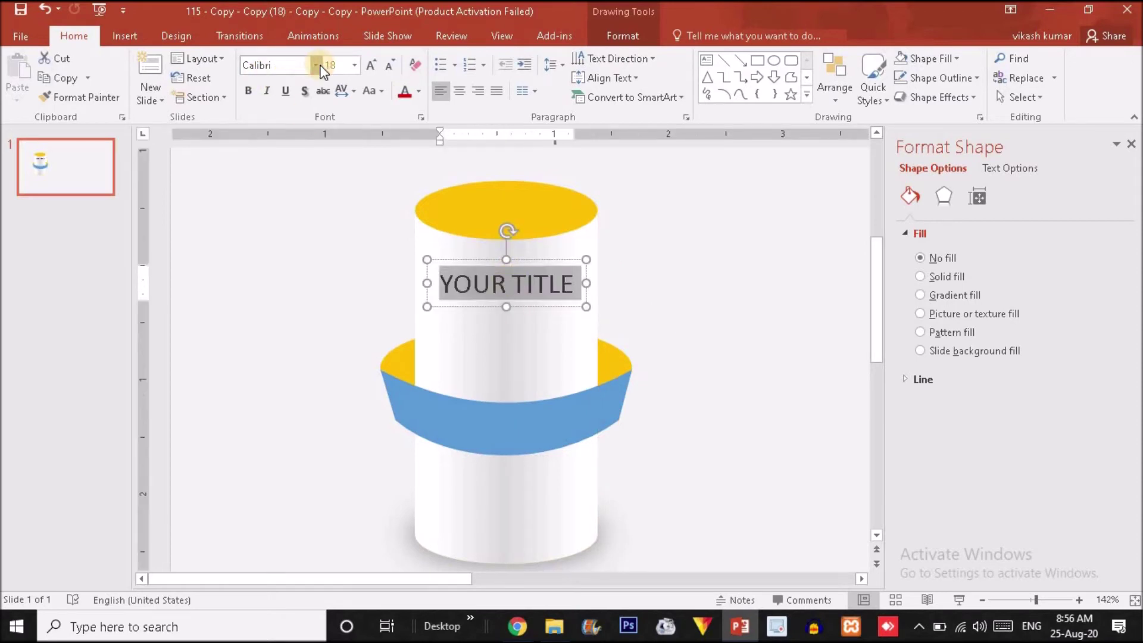
pyautogui.click(316, 65)
pyautogui.scroll(-15, 362, 340)
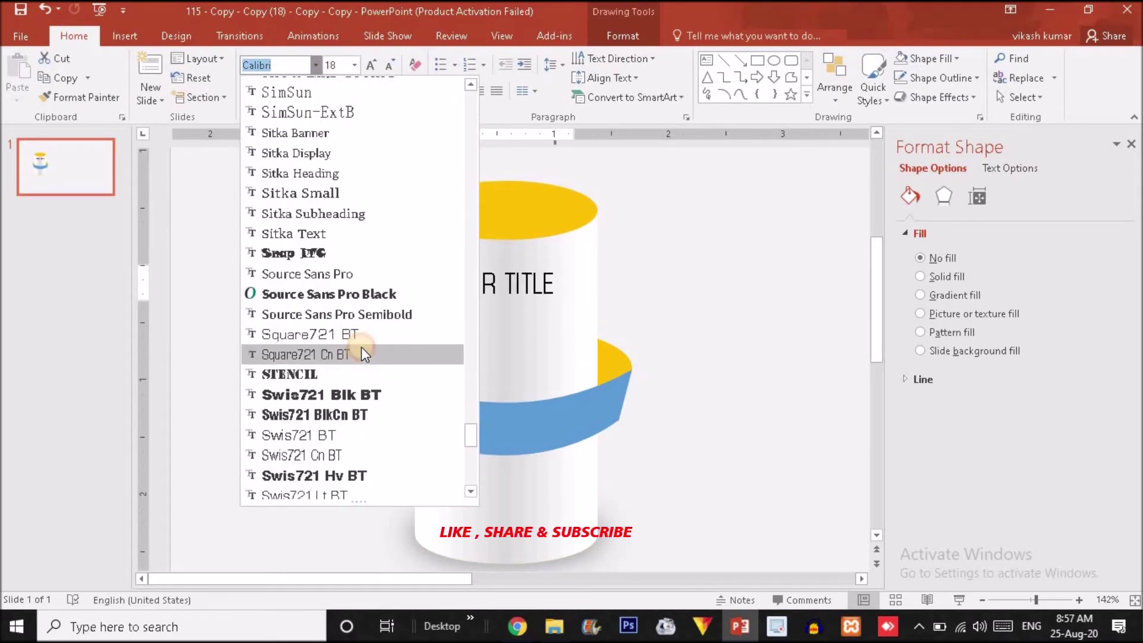
pyautogui.click(362, 348)
pyautogui.click(249, 90)
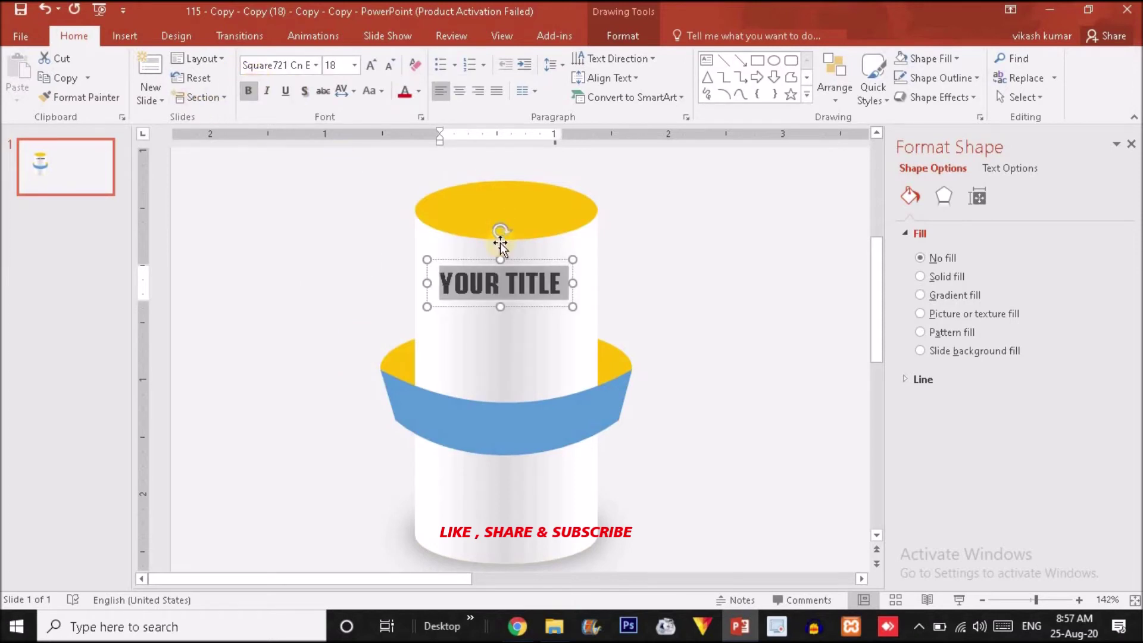
pyautogui.click(482, 259)
pyautogui.moveTo(483, 259); pyautogui.dragTo(489, 260)
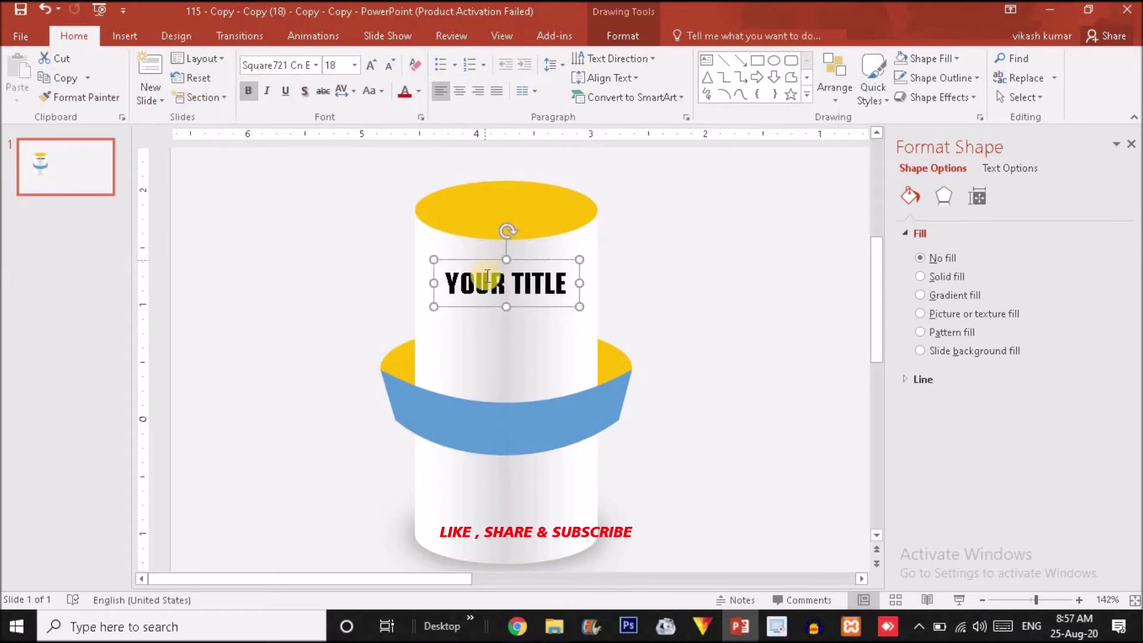
pyautogui.click(487, 277)
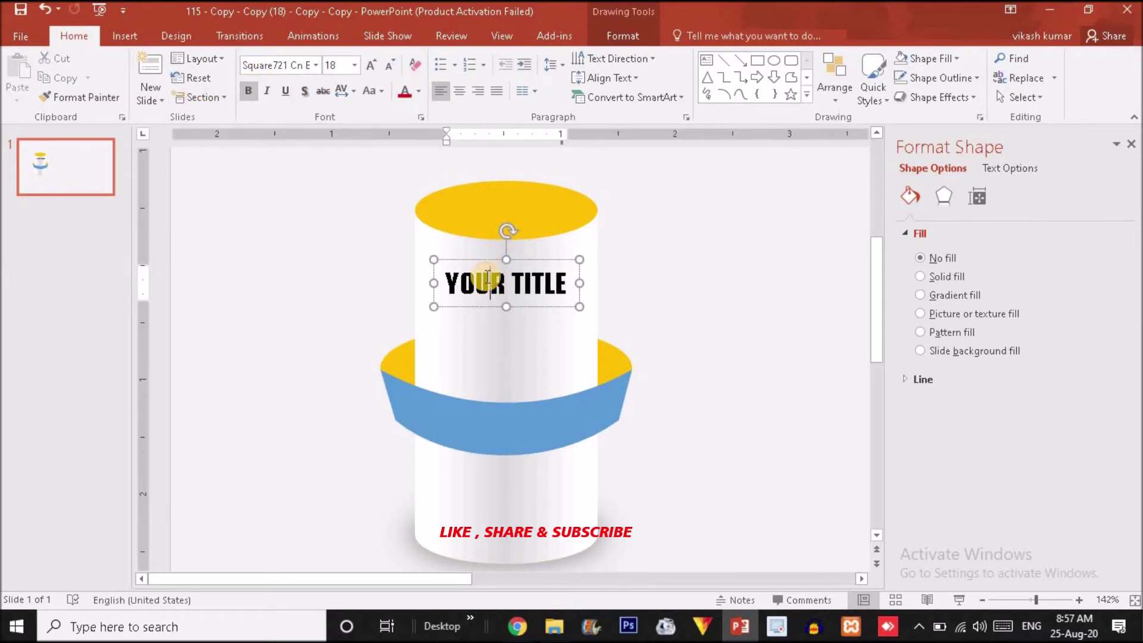
pyautogui.doubleClick(451, 200)
pyautogui.click(435, 59)
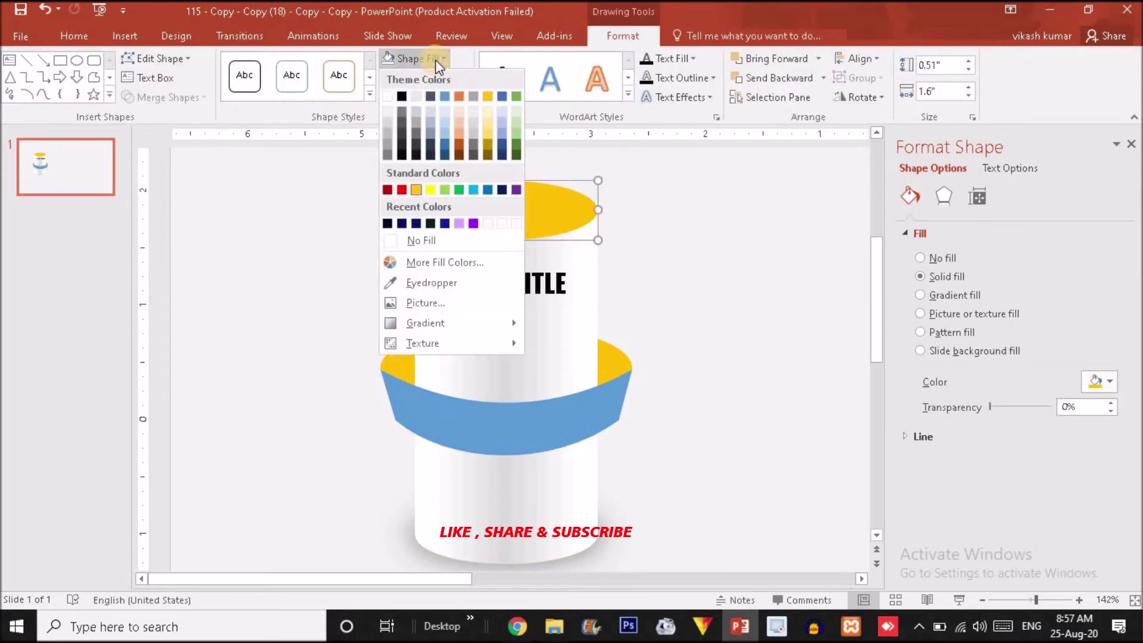
pyautogui.click(458, 262)
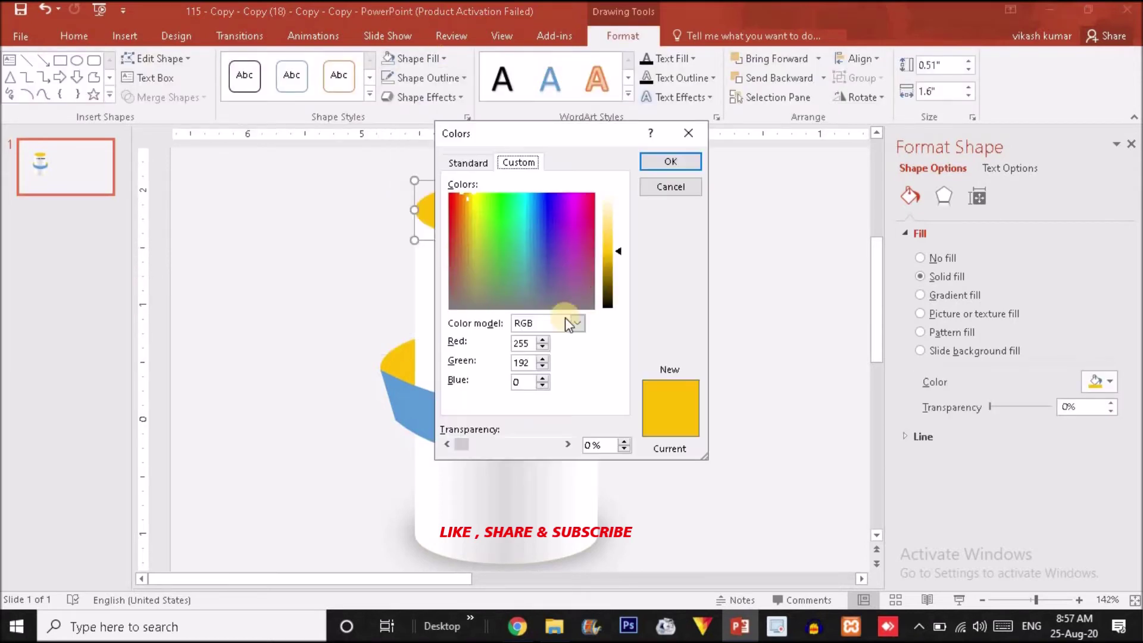
pyautogui.moveTo(547, 247); pyautogui.dragTo(541, 188)
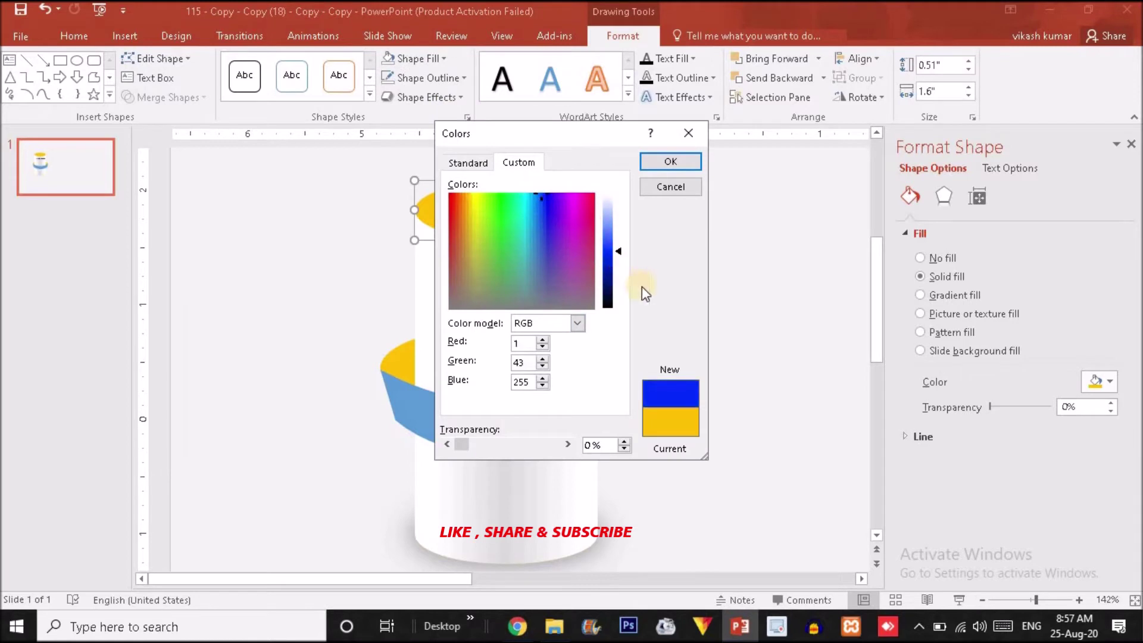
pyautogui.click(606, 268)
pyautogui.click(672, 162)
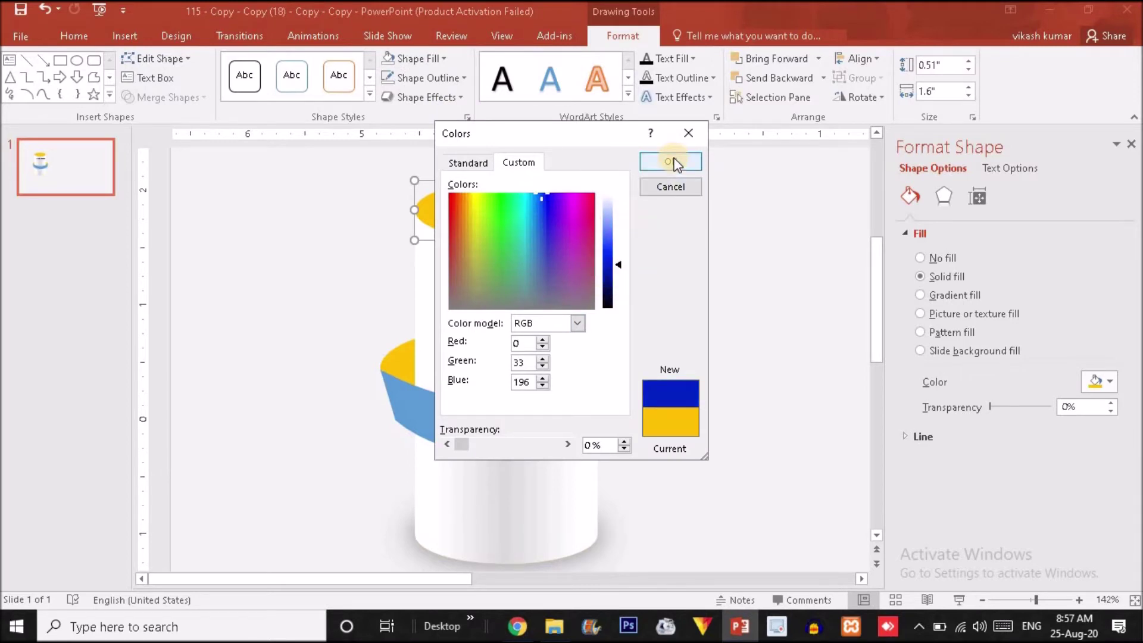
pyautogui.click(689, 134)
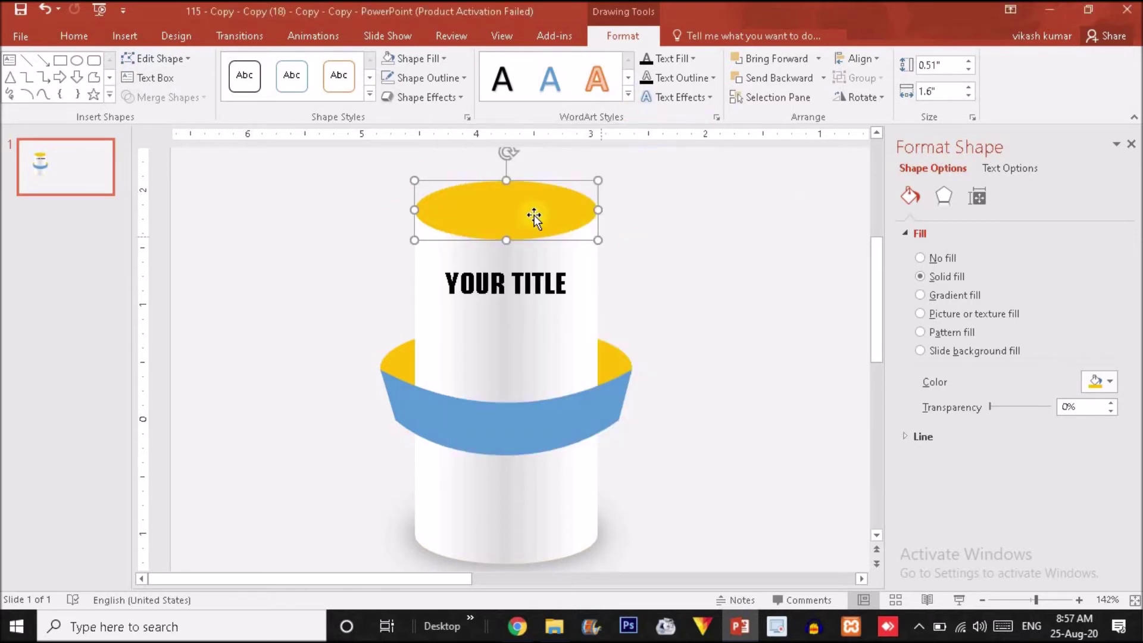
# Step: Switch the top ellipse to a gradient fill and remove the middle gradient stop
pyautogui.click(927, 291)
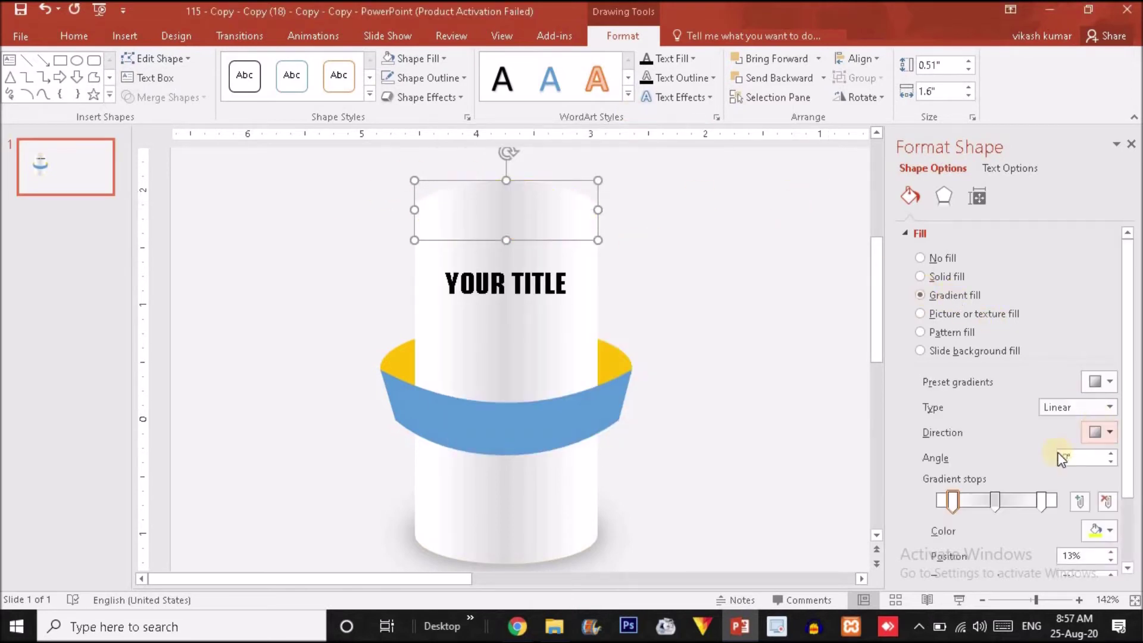
pyautogui.moveTo(998, 502); pyautogui.dragTo(1042, 506)
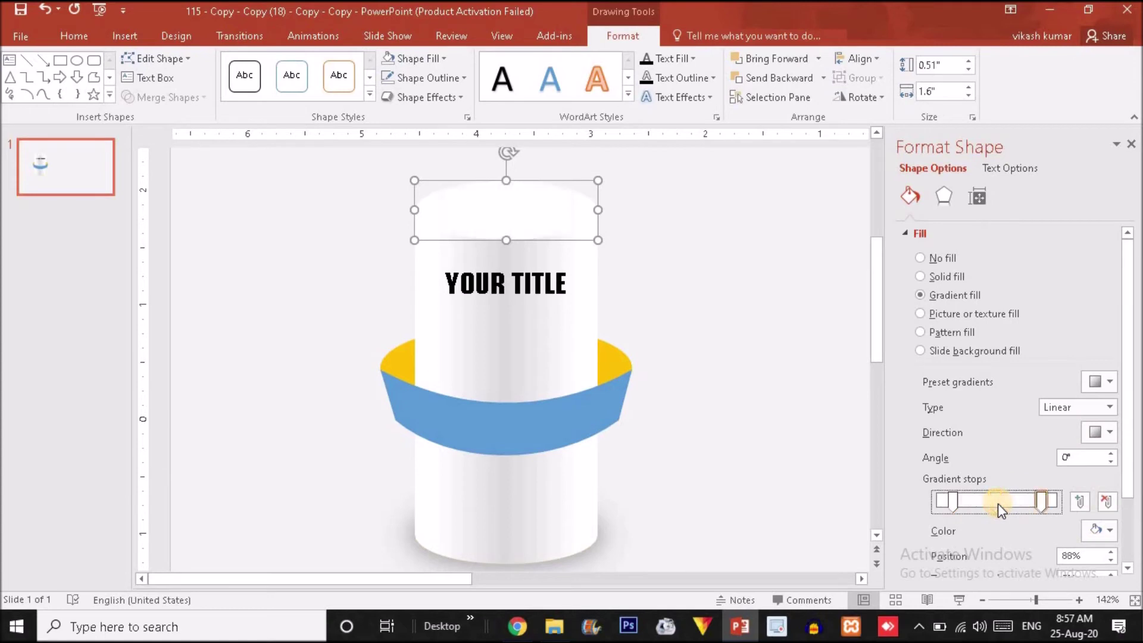
pyautogui.moveTo(1042, 503); pyautogui.dragTo(1055, 504)
pyautogui.click(952, 501)
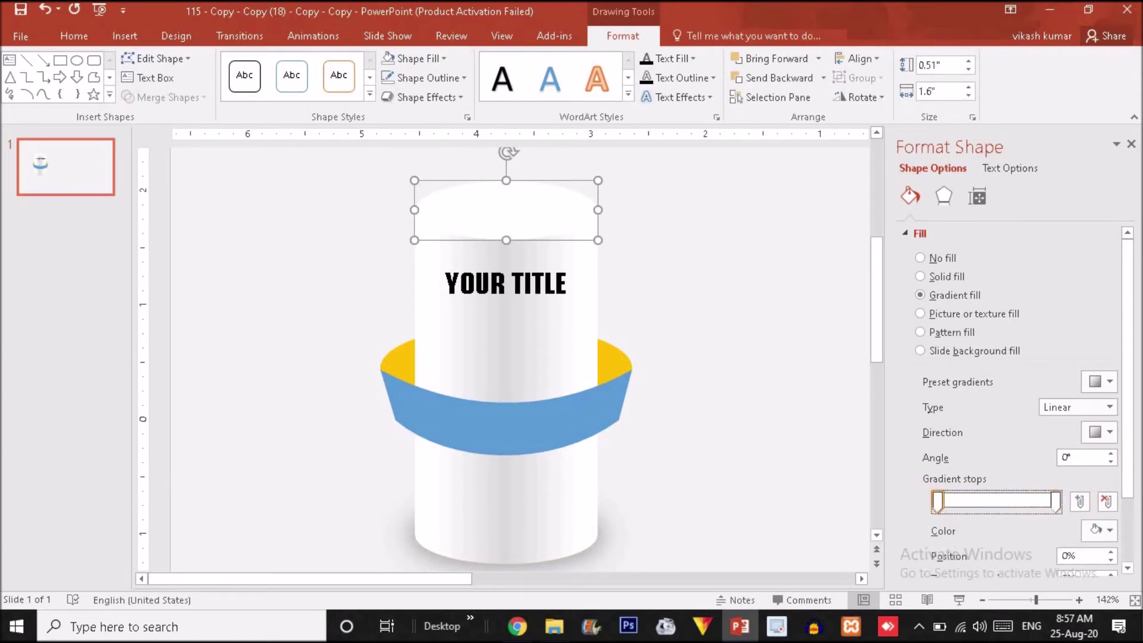
pyautogui.click(1110, 431)
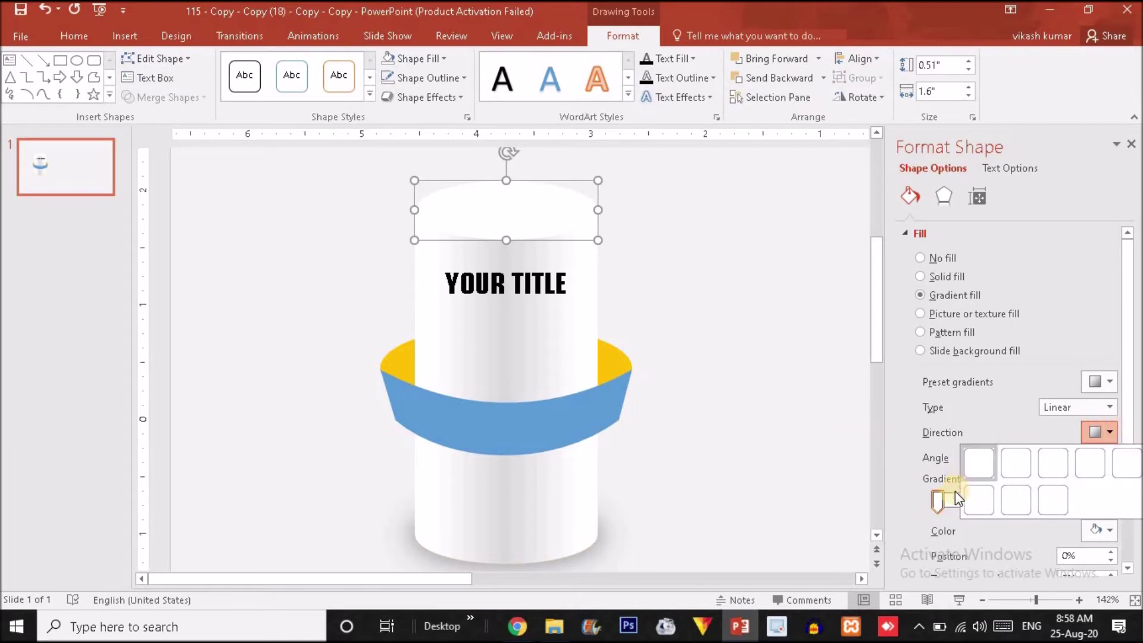
pyautogui.click(1094, 530)
# Step: Colour the left gradient stop deep blue and the right stop a lighter blue, then pick up the formatting
pyautogui.click(1094, 530)
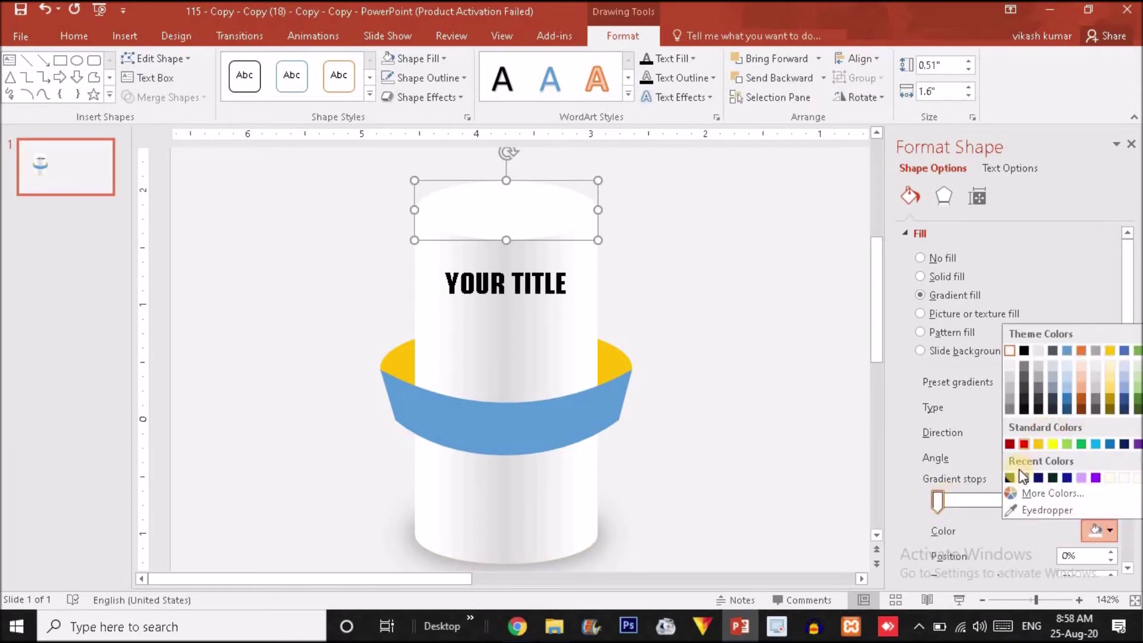
pyautogui.click(1050, 493)
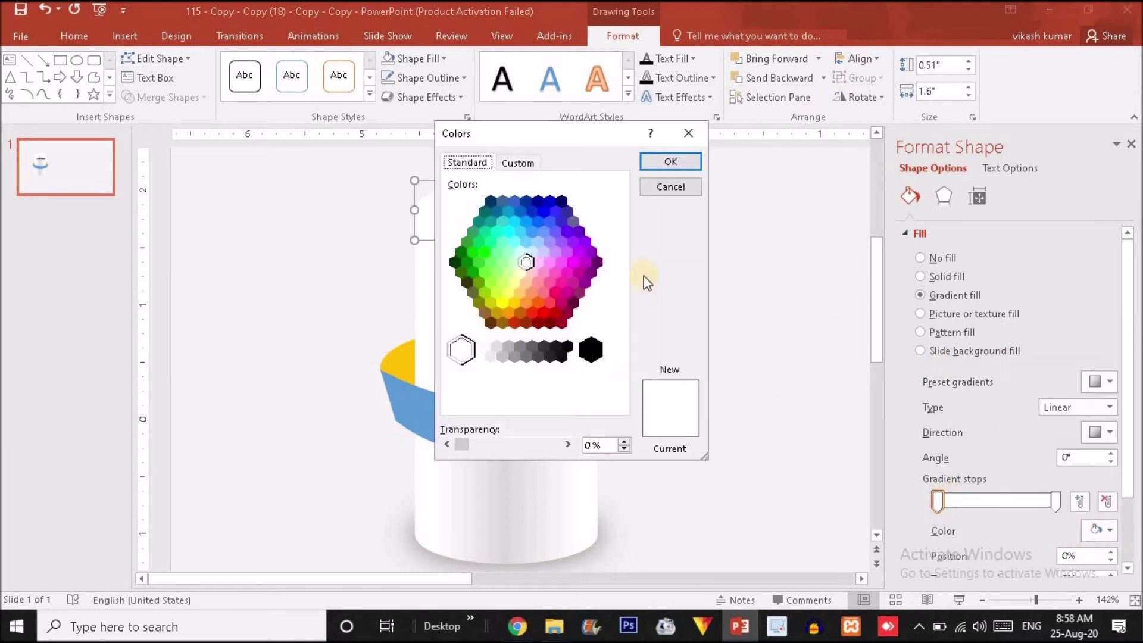
pyautogui.click(516, 162)
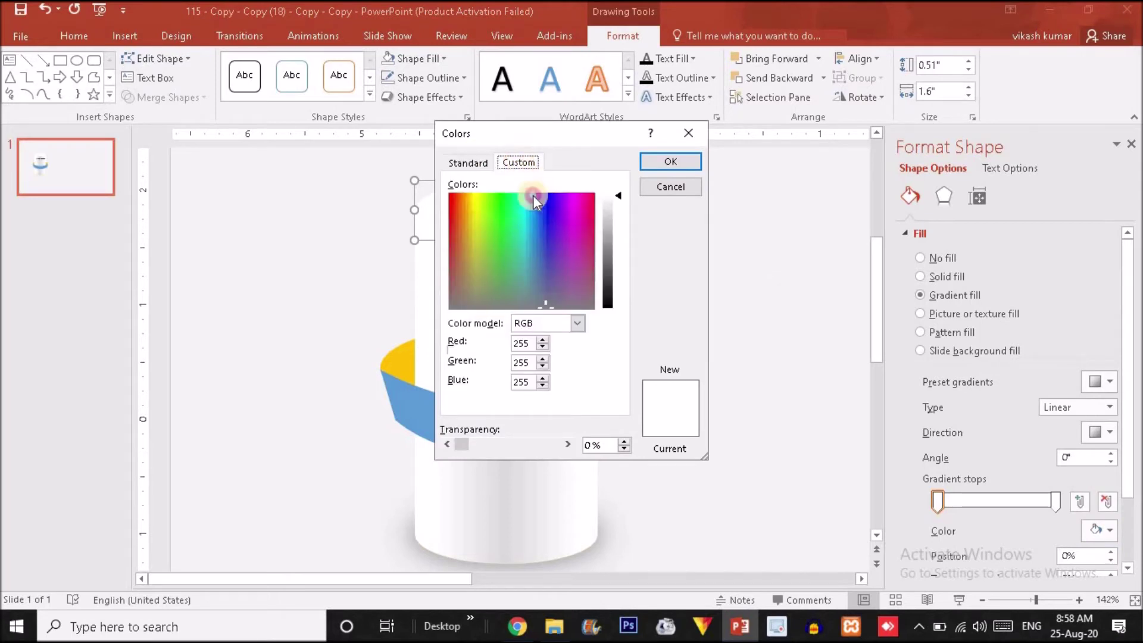
pyautogui.moveTo(534, 195); pyautogui.dragTo(546, 186)
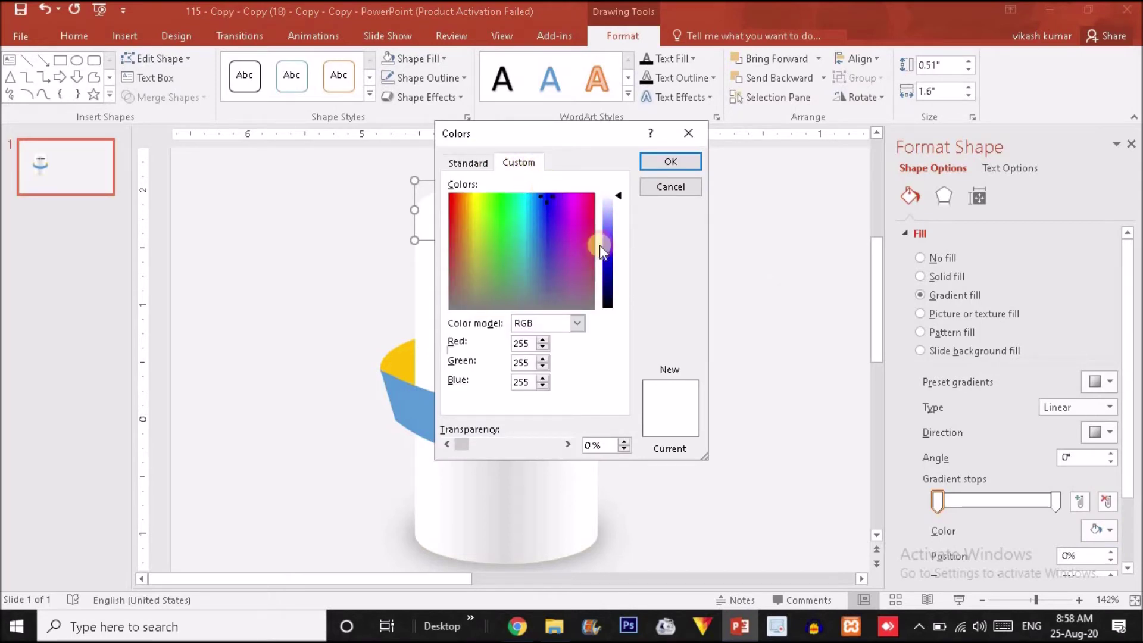
pyautogui.click(607, 260)
pyautogui.click(671, 162)
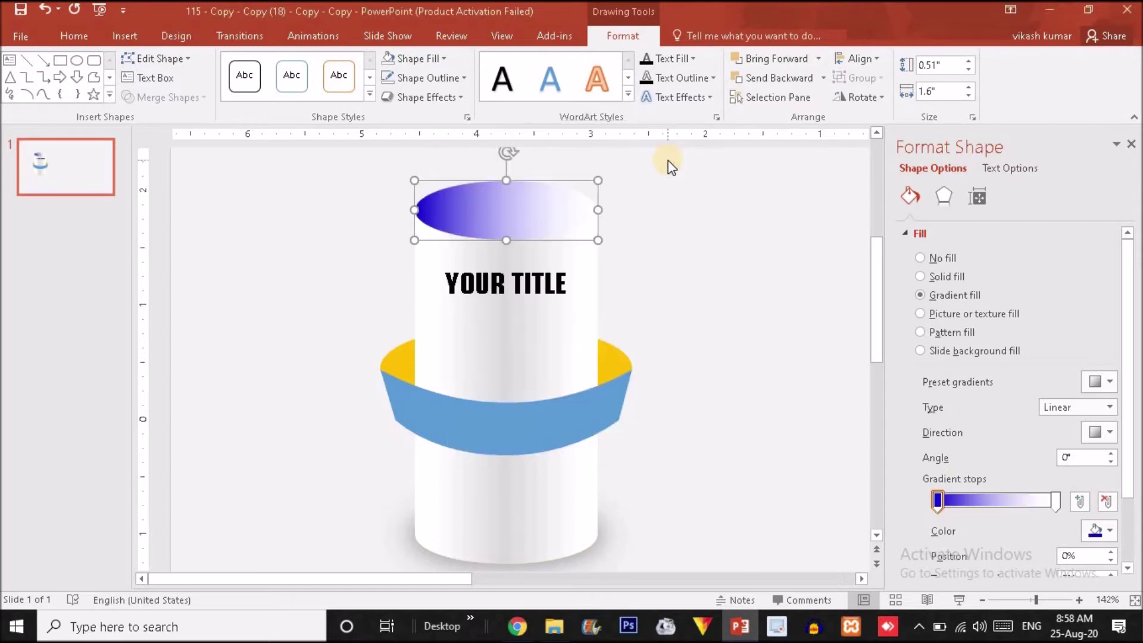
pyautogui.click(1107, 535)
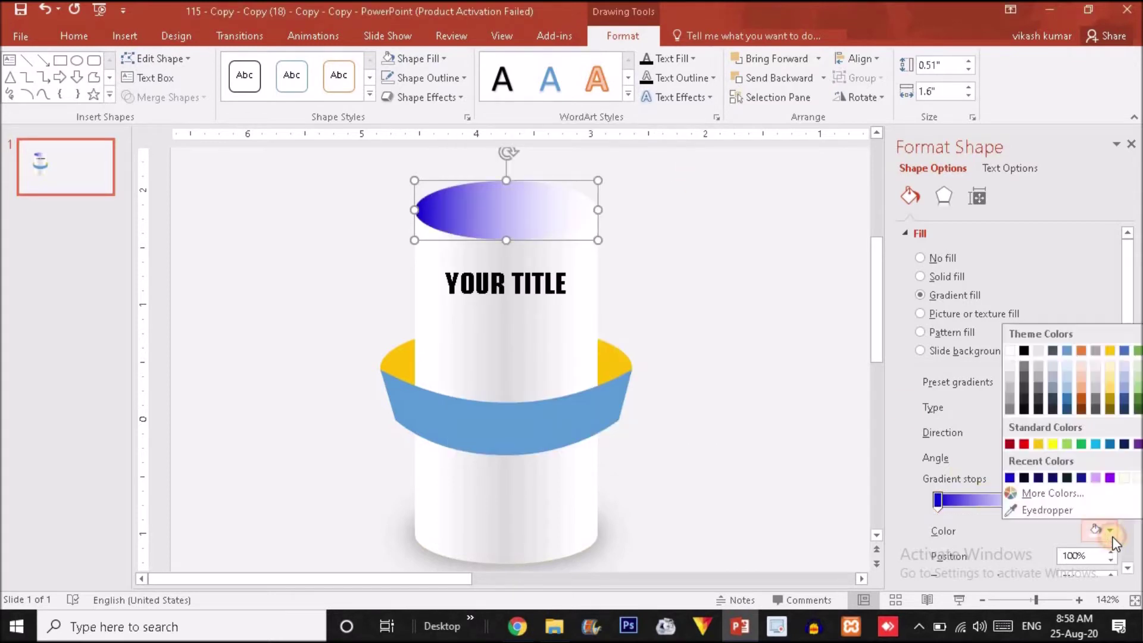
pyautogui.click(1009, 479)
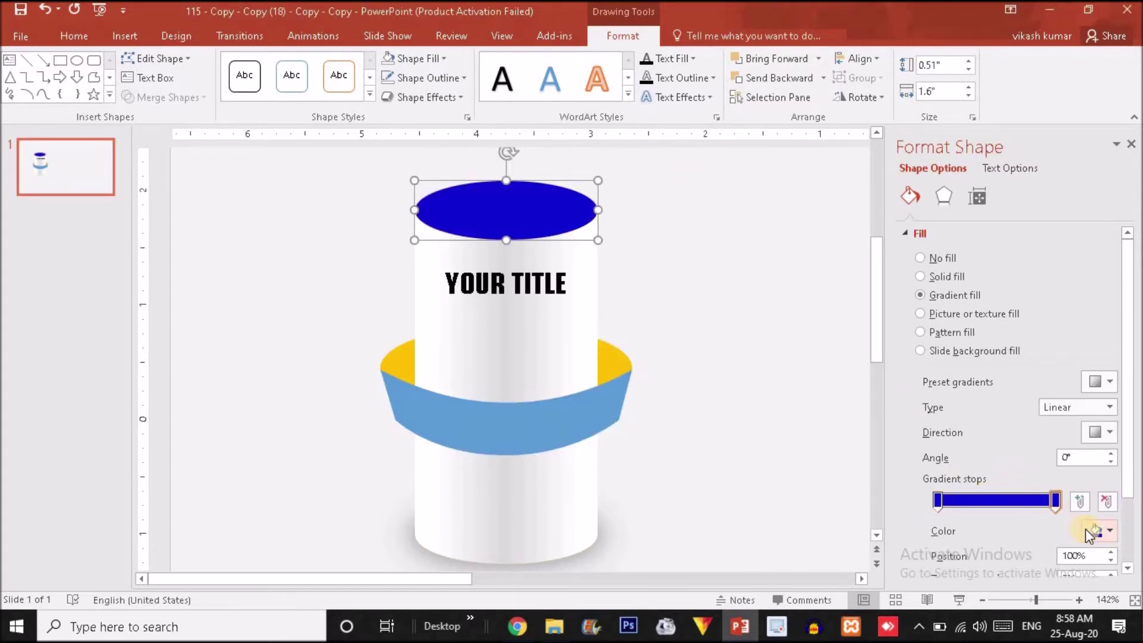
pyautogui.click(1098, 532)
pyautogui.click(1047, 492)
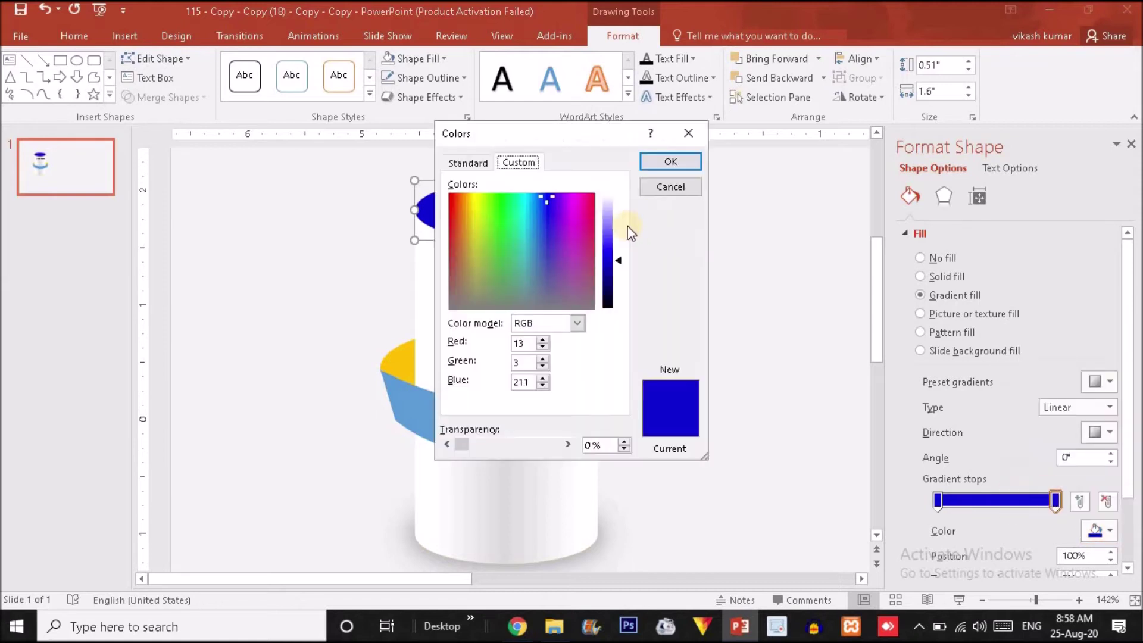
pyautogui.press('Return')
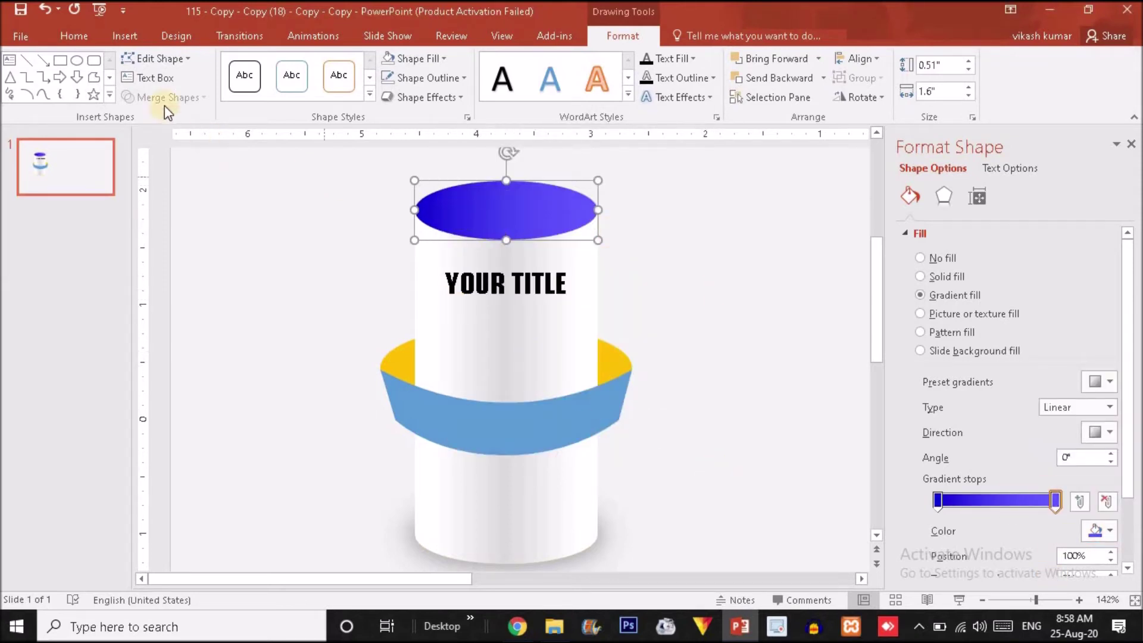
pyautogui.click(72, 39)
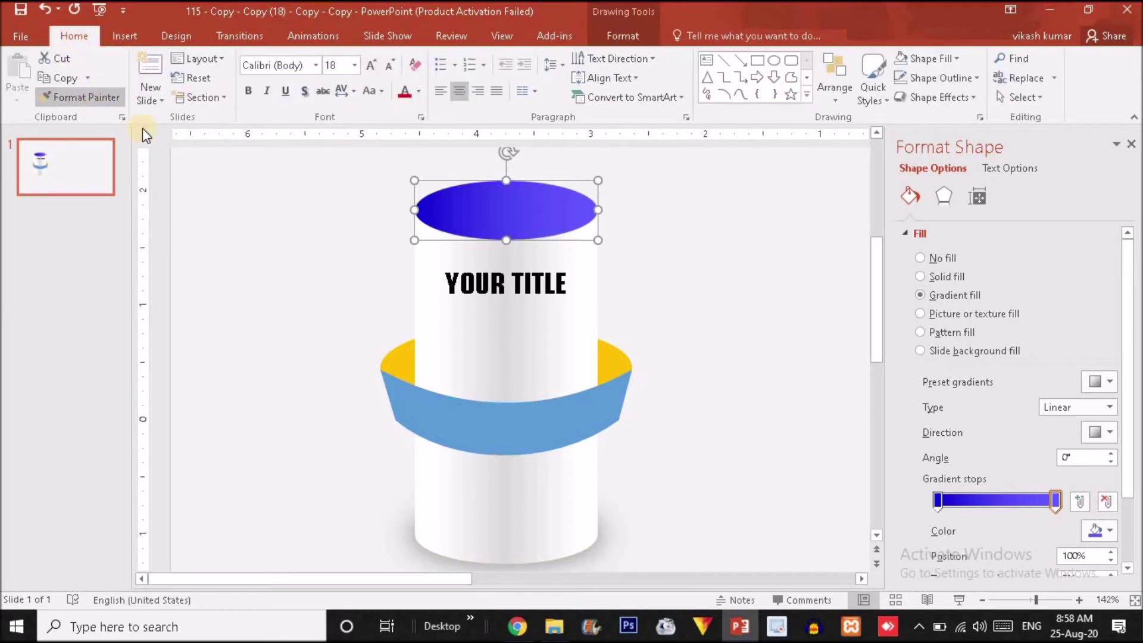
# Step: Paint the blue gradient onto the light-blue band and select the yellow ring behind it
pyautogui.click(449, 441)
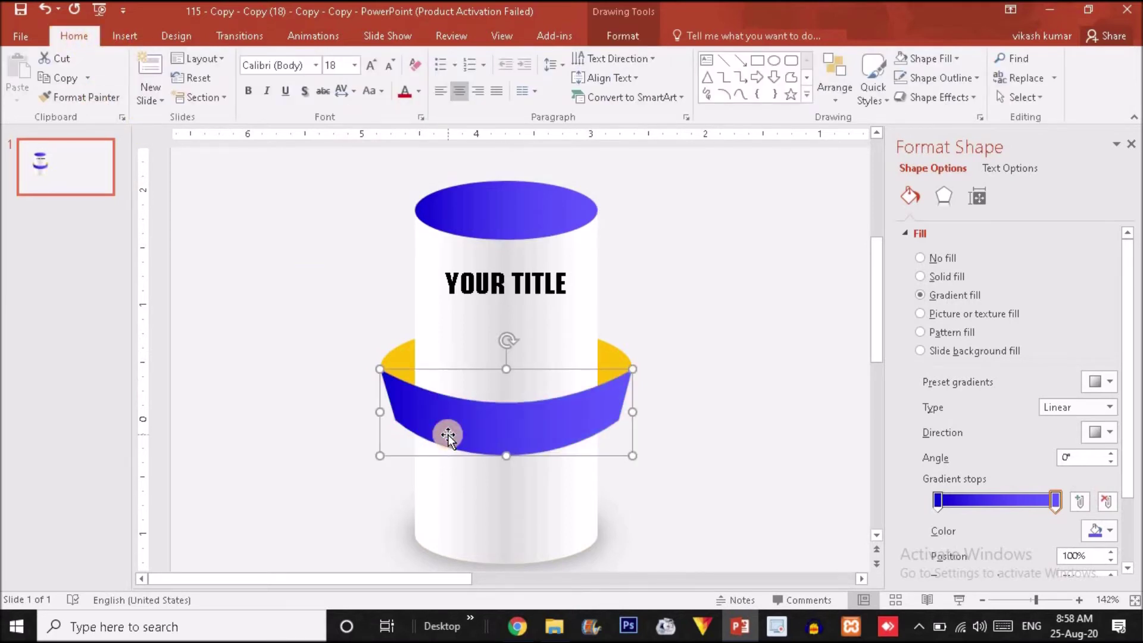
pyautogui.click(400, 356)
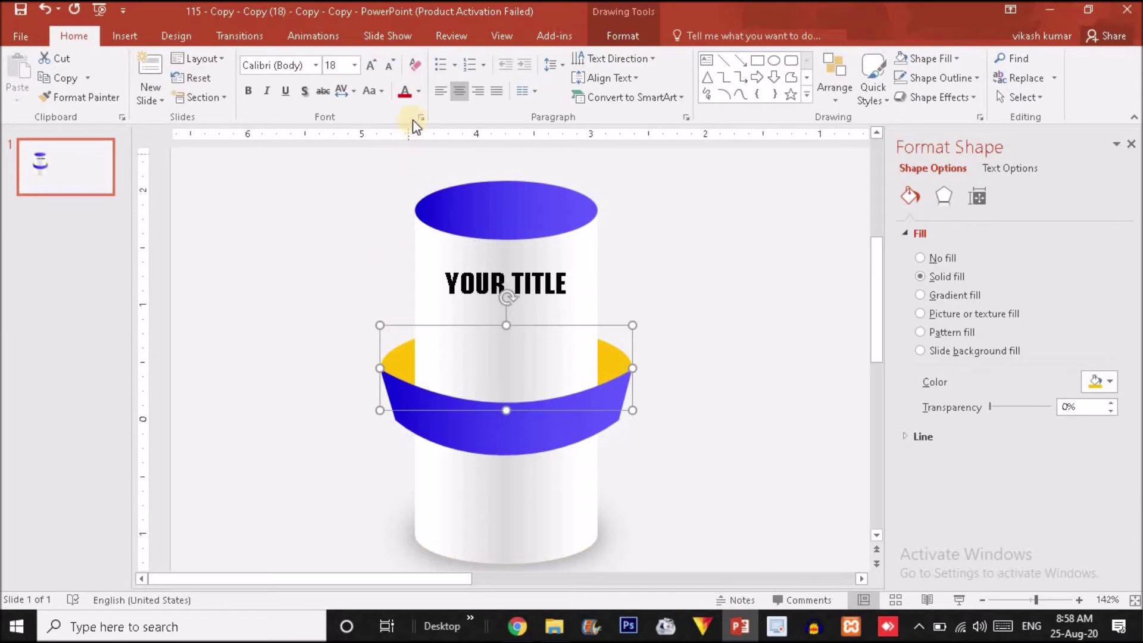
pyautogui.click(622, 36)
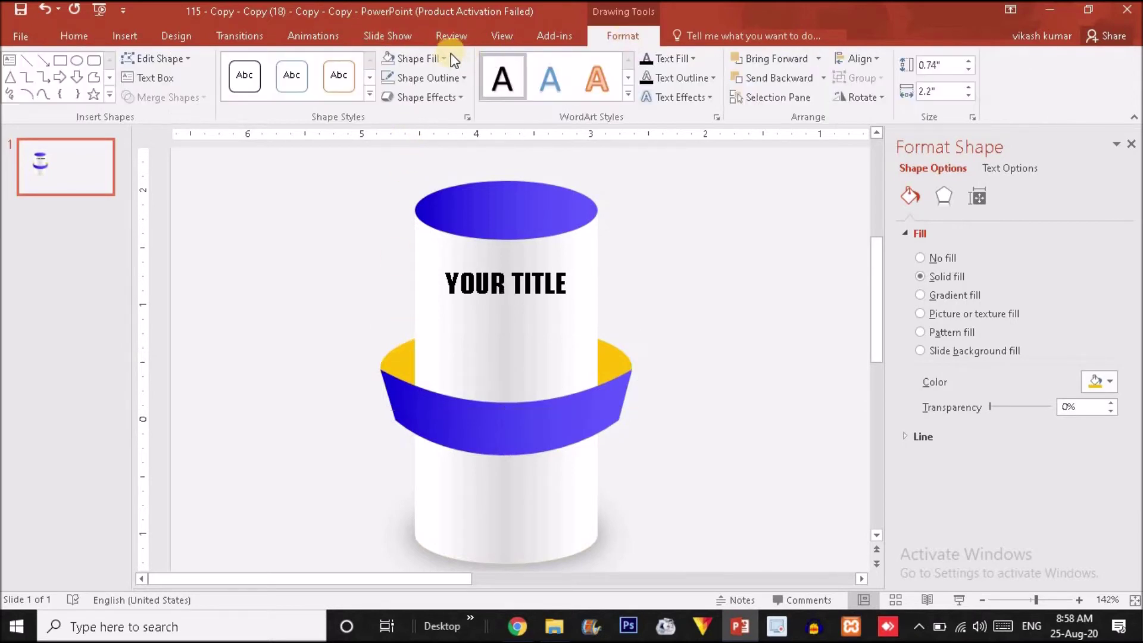
pyautogui.click(443, 58)
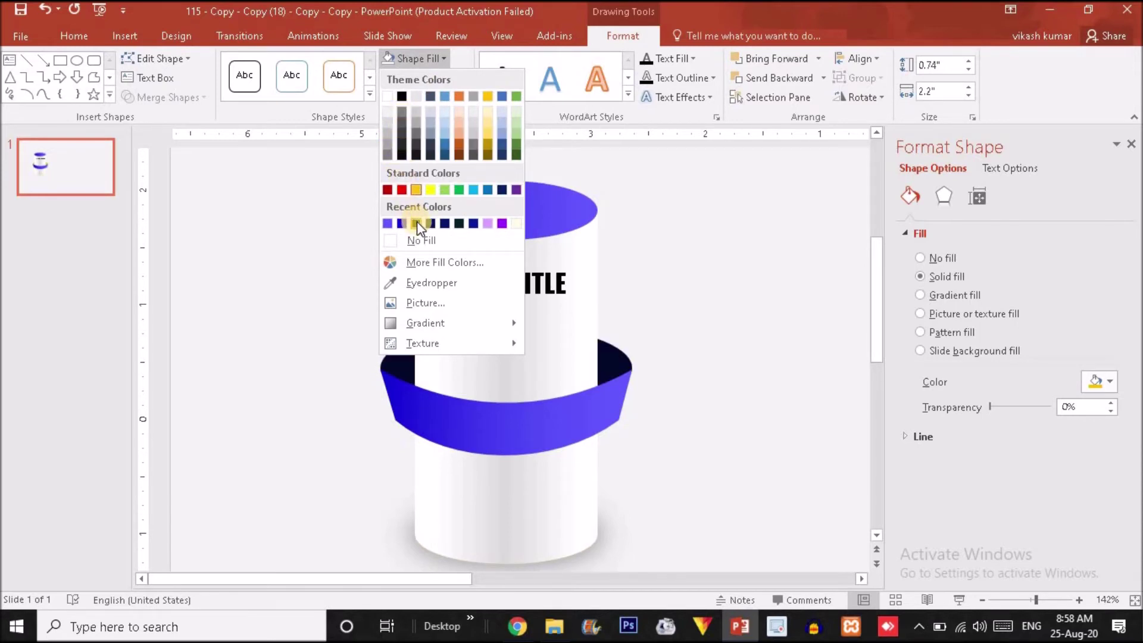
pyautogui.click(423, 259)
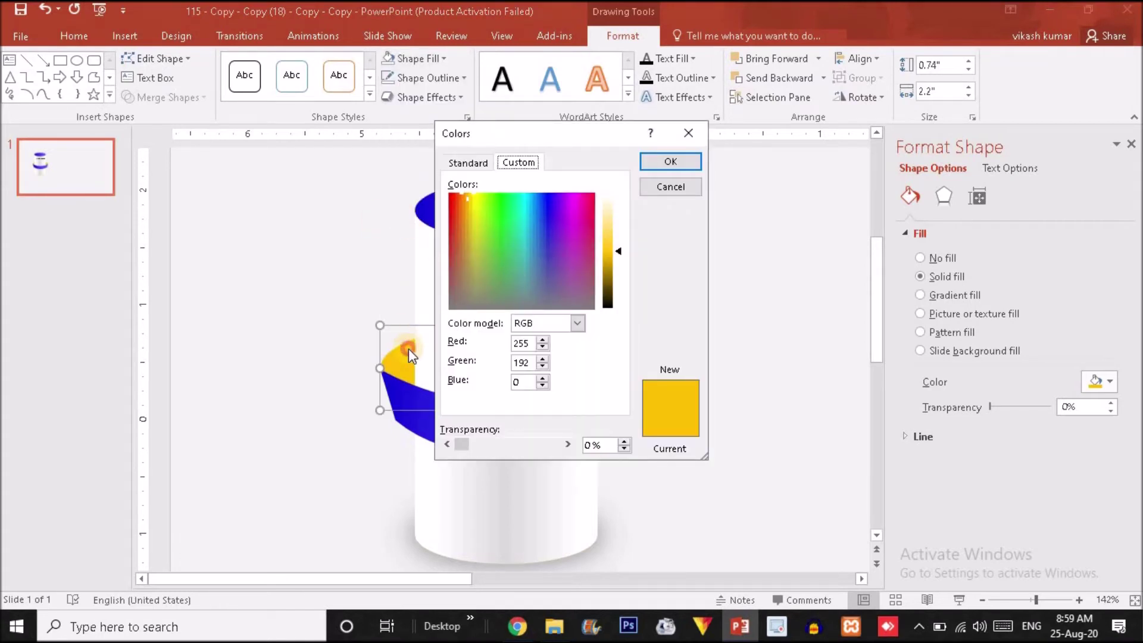
pyautogui.click(684, 163)
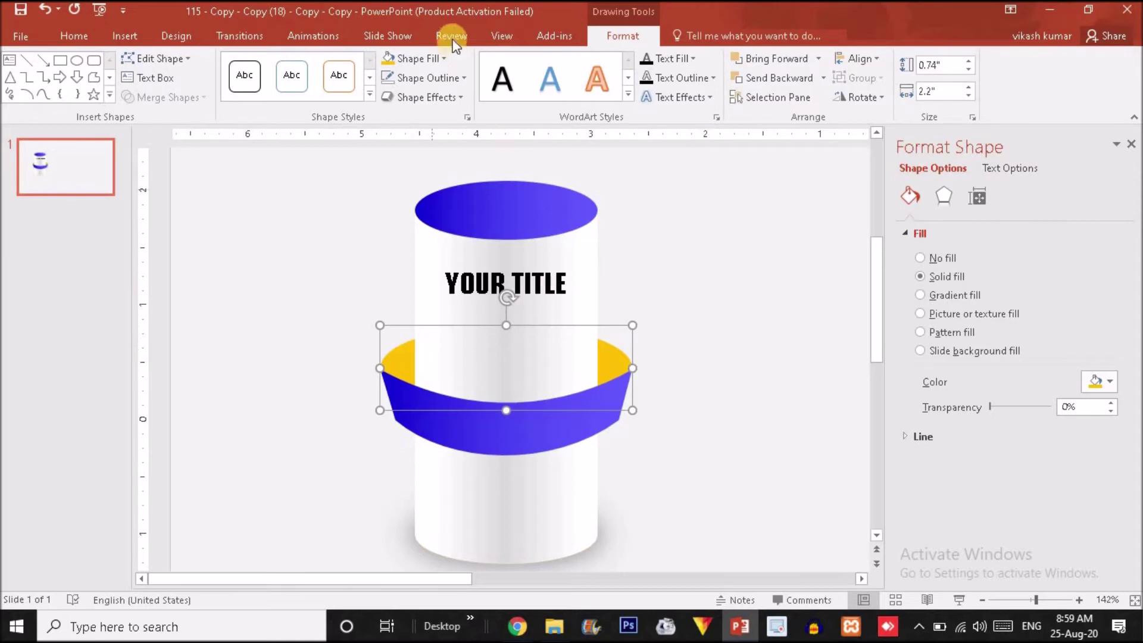
# Step: Fill the ring behind the band with a dark blue instead of gold
pyautogui.click(441, 59)
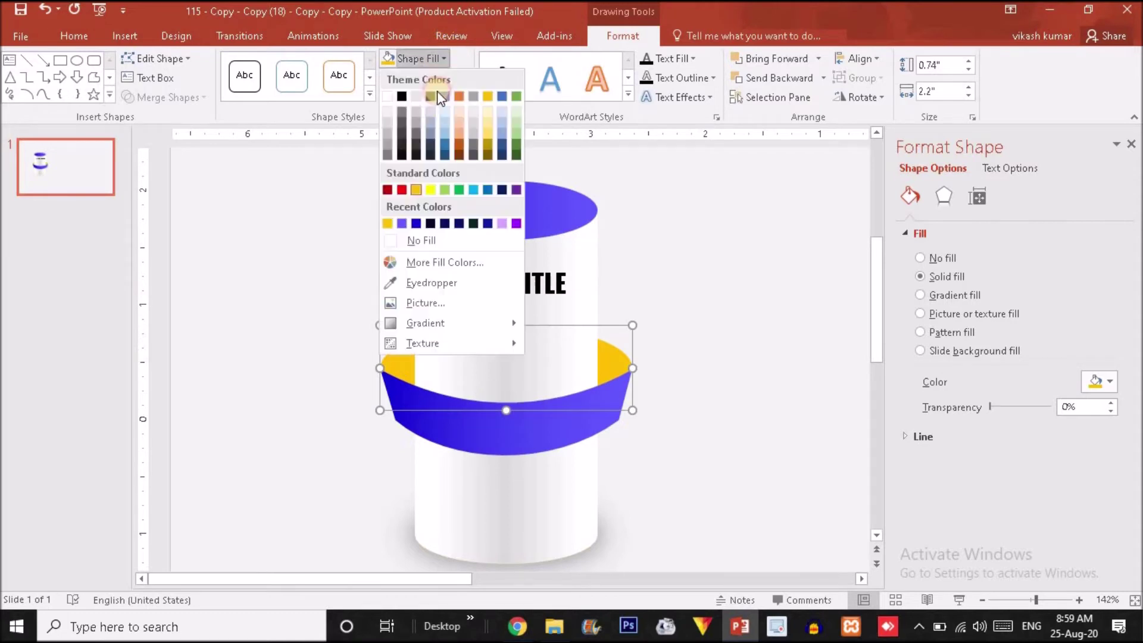
pyautogui.click(418, 220)
pyautogui.click(435, 60)
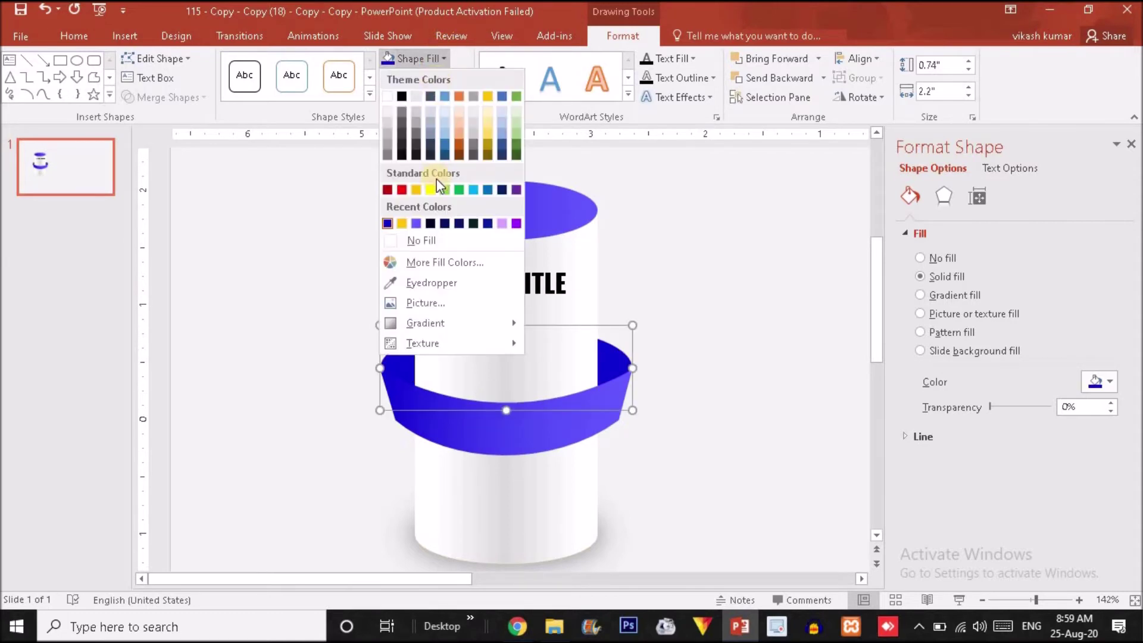
pyautogui.click(443, 263)
pyautogui.click(610, 279)
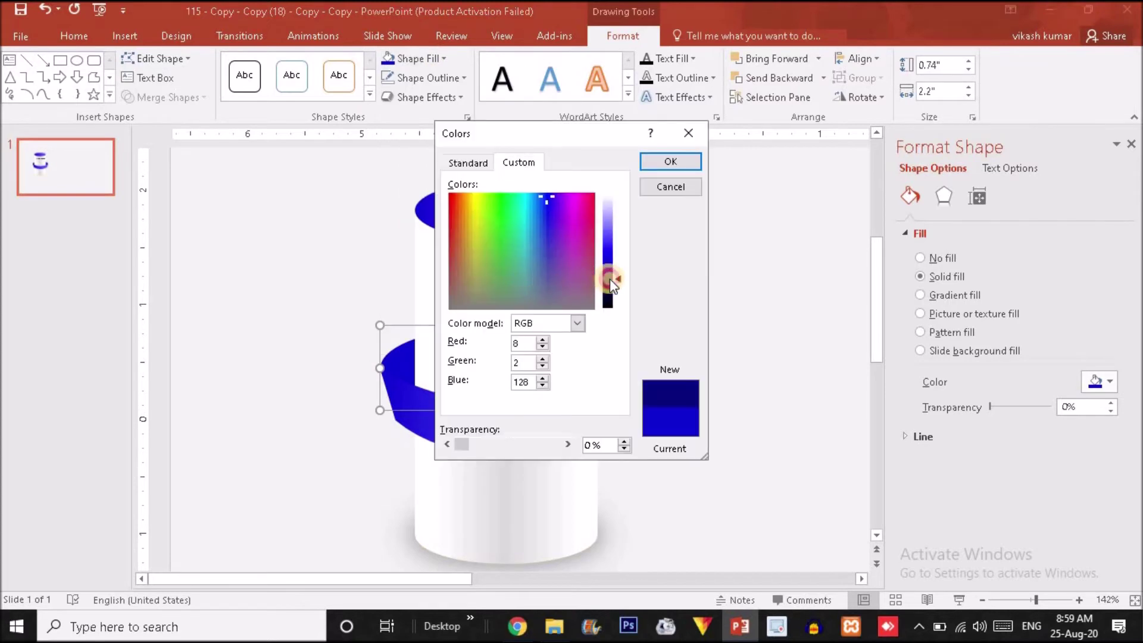
pyautogui.click(684, 162)
pyautogui.click(721, 302)
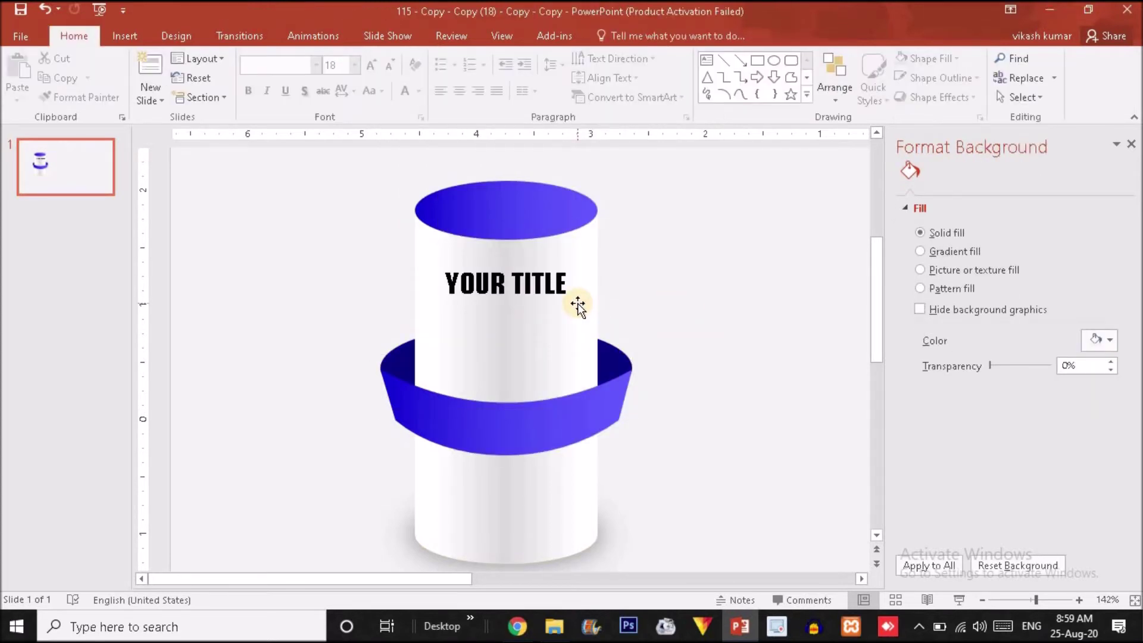
pyautogui.click(128, 36)
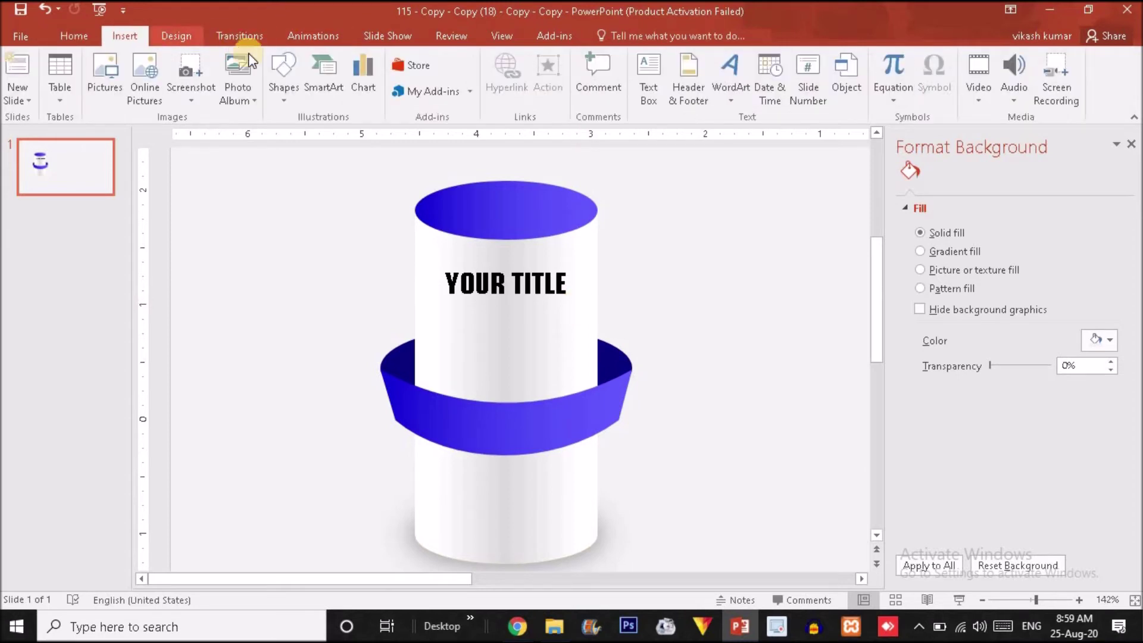
# Step: Draw a light-blue circle about 0.96 inches wide at the slide's top-left
pyautogui.click(292, 97)
pyautogui.click(348, 135)
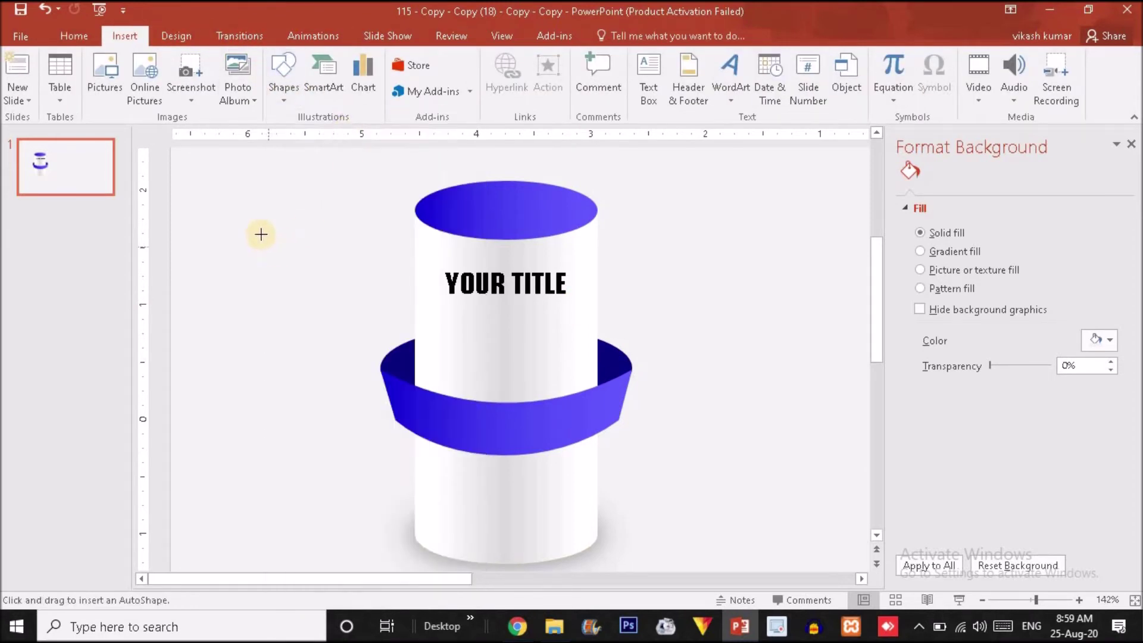
pyautogui.moveTo(201, 173); pyautogui.dragTo(320, 292)
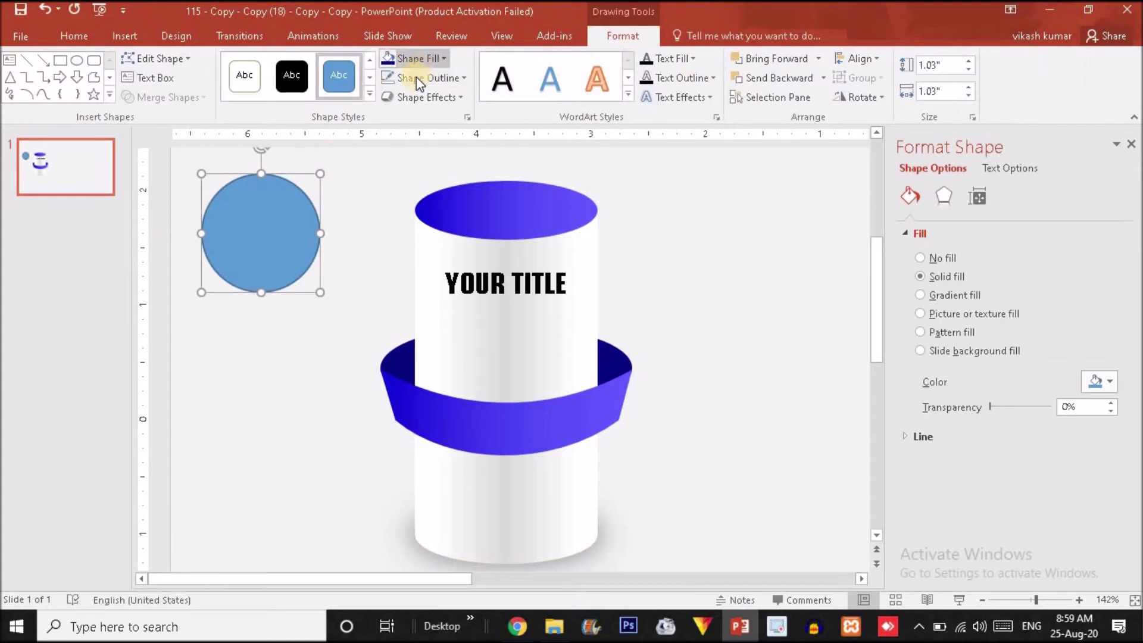
pyautogui.moveTo(276, 232)
pyautogui.mouseDown()
pyautogui.moveTo(288, 279)
pyautogui.moveTo(514, 434)
pyautogui.mouseUp()
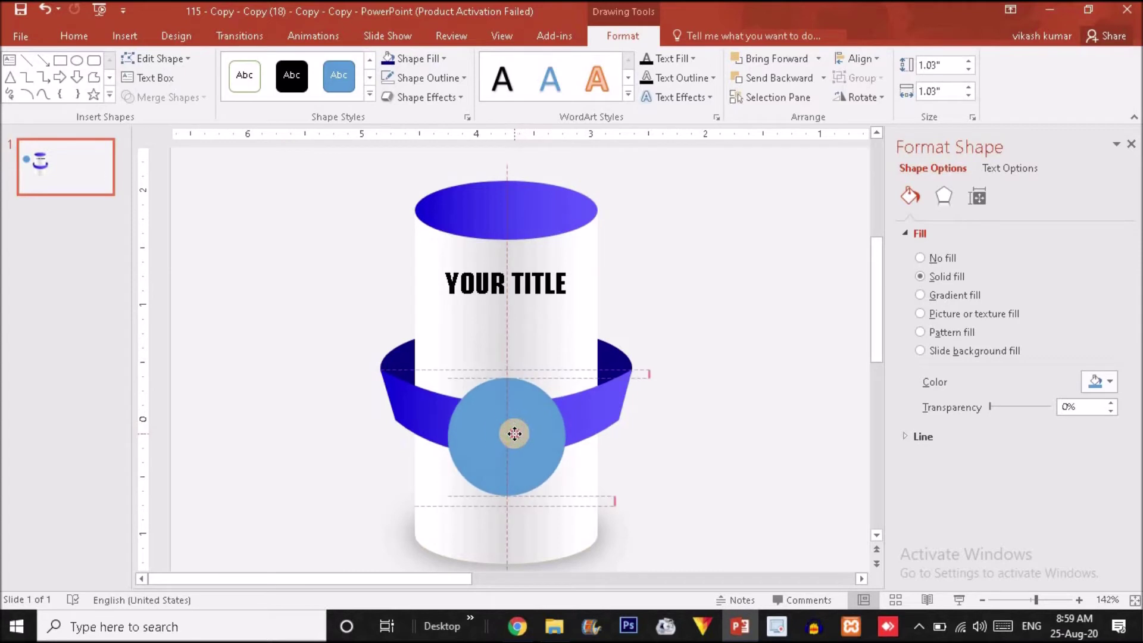
pyautogui.hotkey('ctrl', 'z')
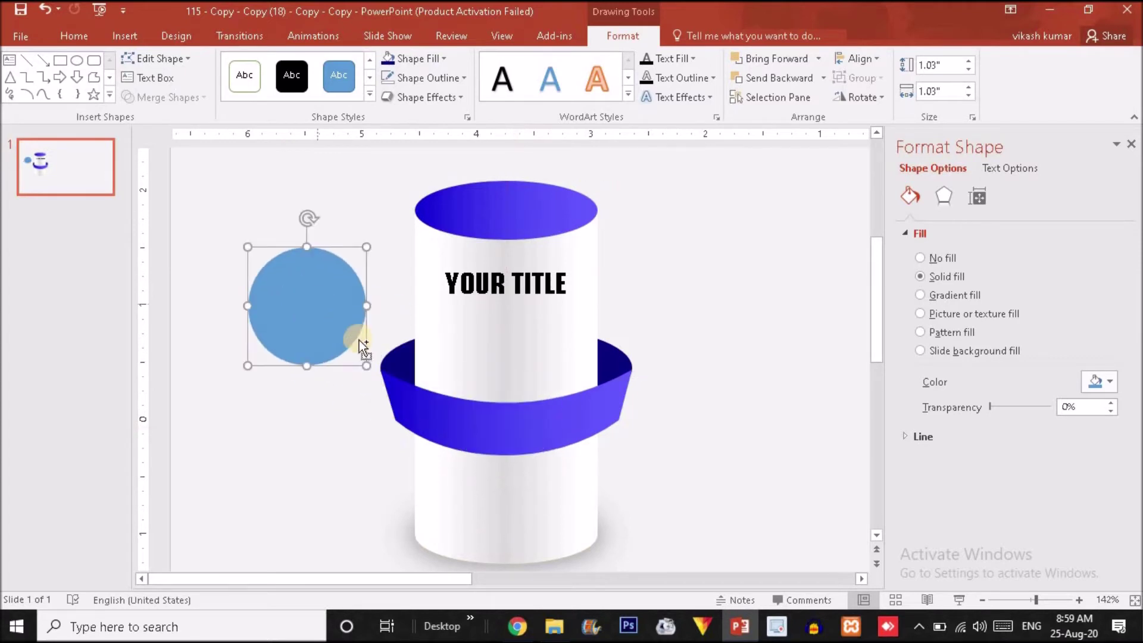
pyautogui.moveTo(365, 365); pyautogui.dragTo(360, 359)
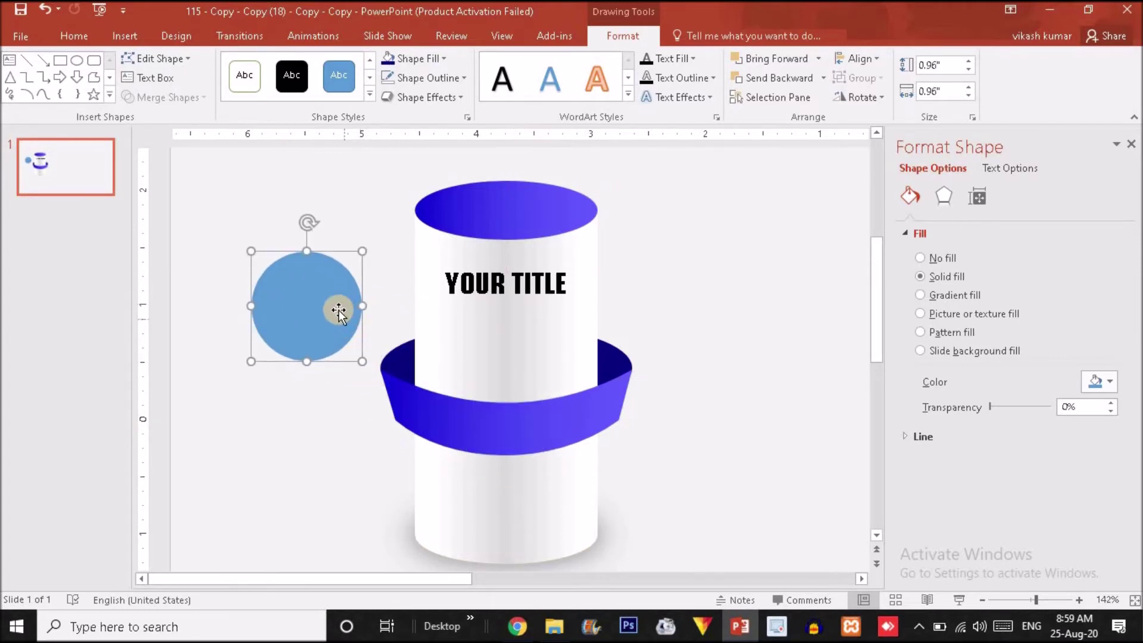
# Step: Duplicate the circle, fill the copy dark navy, shrink it and centre it inside the original
pyautogui.moveTo(332, 307); pyautogui.dragTo(338, 308)
pyautogui.click(388, 58)
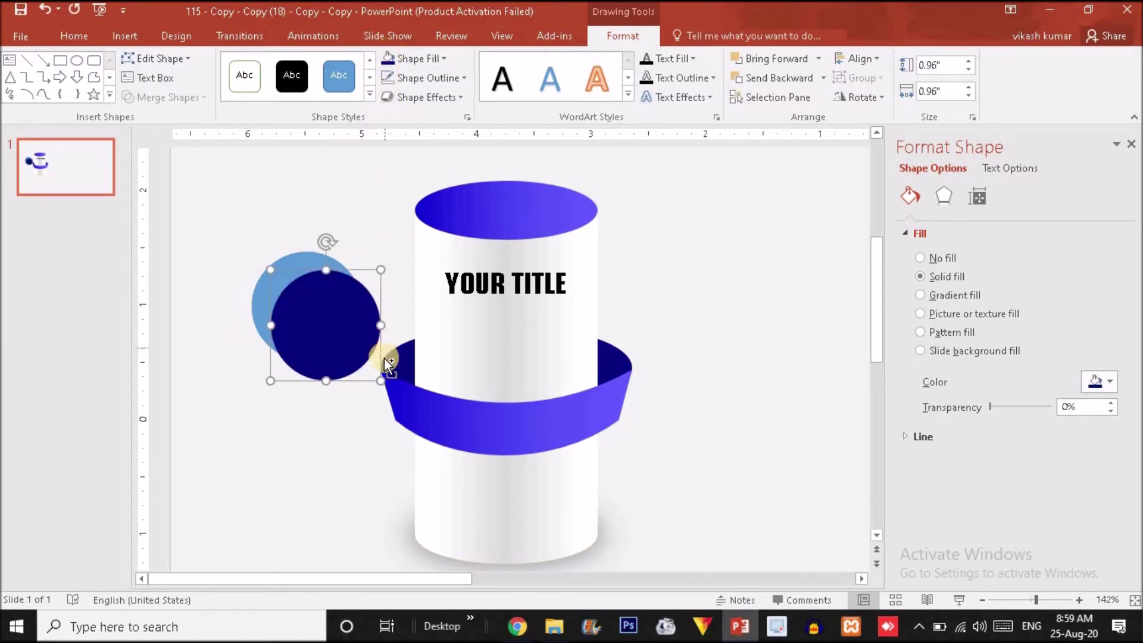
pyautogui.click(380, 377)
pyautogui.click(363, 363)
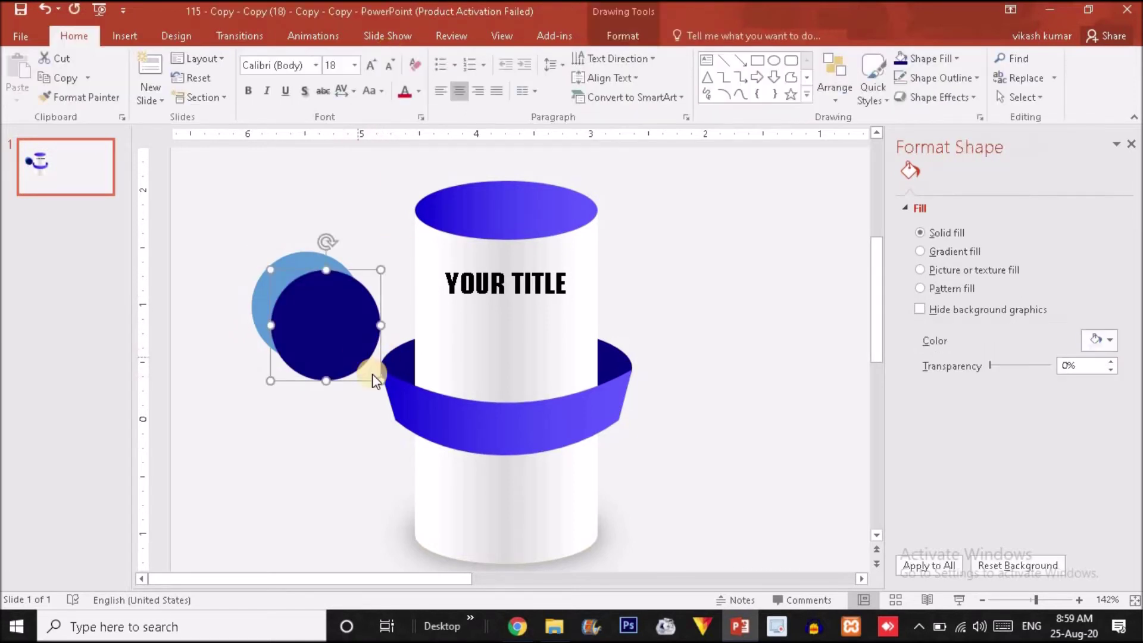
pyautogui.moveTo(378, 377); pyautogui.dragTo(363, 362)
pyautogui.moveTo(331, 325); pyautogui.dragTo(322, 321)
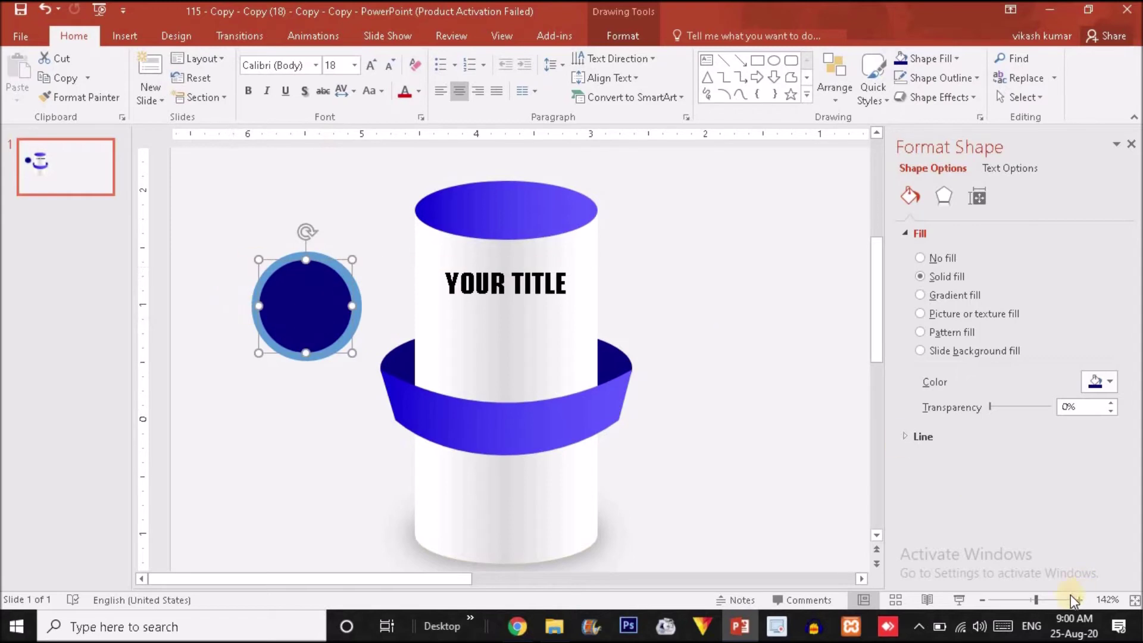
pyautogui.click(1052, 600)
# Step: Make a spare copy of the navy circle off to the top-left
pyautogui.click(620, 388)
pyautogui.click(435, 315)
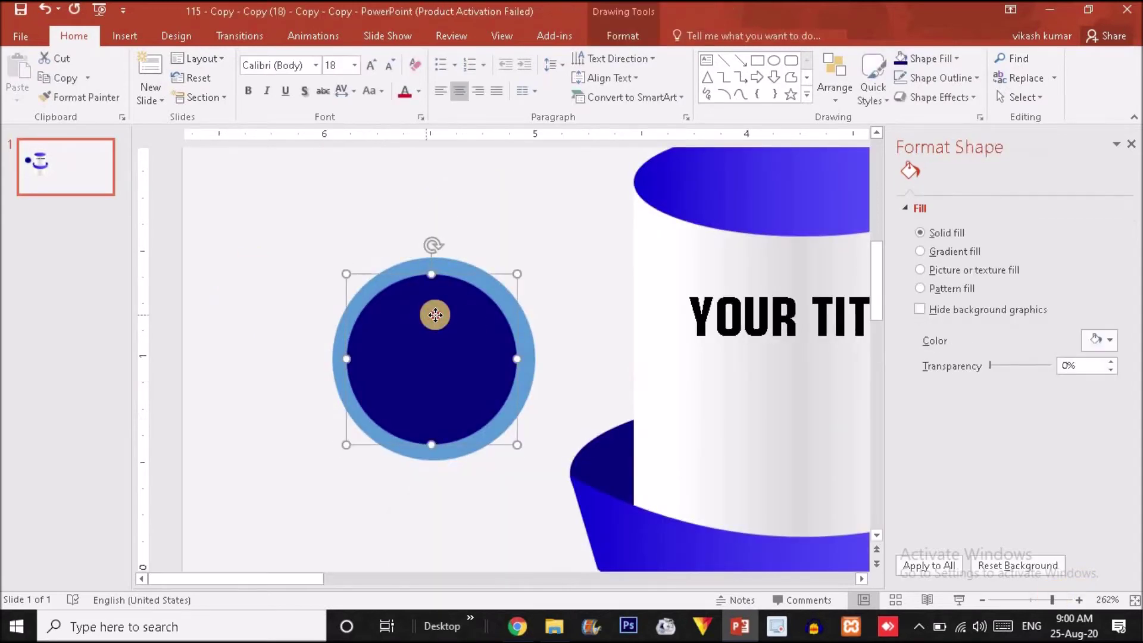
pyautogui.moveTo(435, 315); pyautogui.dragTo(429, 315)
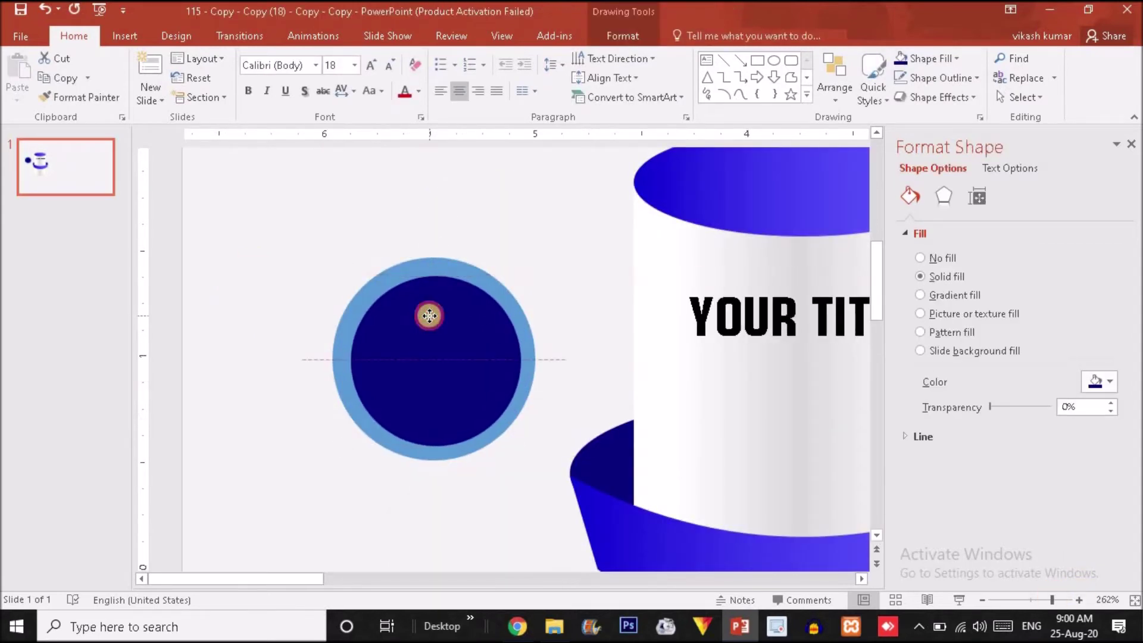
pyautogui.moveTo(448, 340)
pyautogui.mouseDown()
pyautogui.moveTo(481, 374)
pyautogui.moveTo(296, 204)
pyautogui.mouseUp()
# Step: Subtract the navy circle from the light-blue circle with Merge Shapes to leave a ring
pyautogui.click(449, 275)
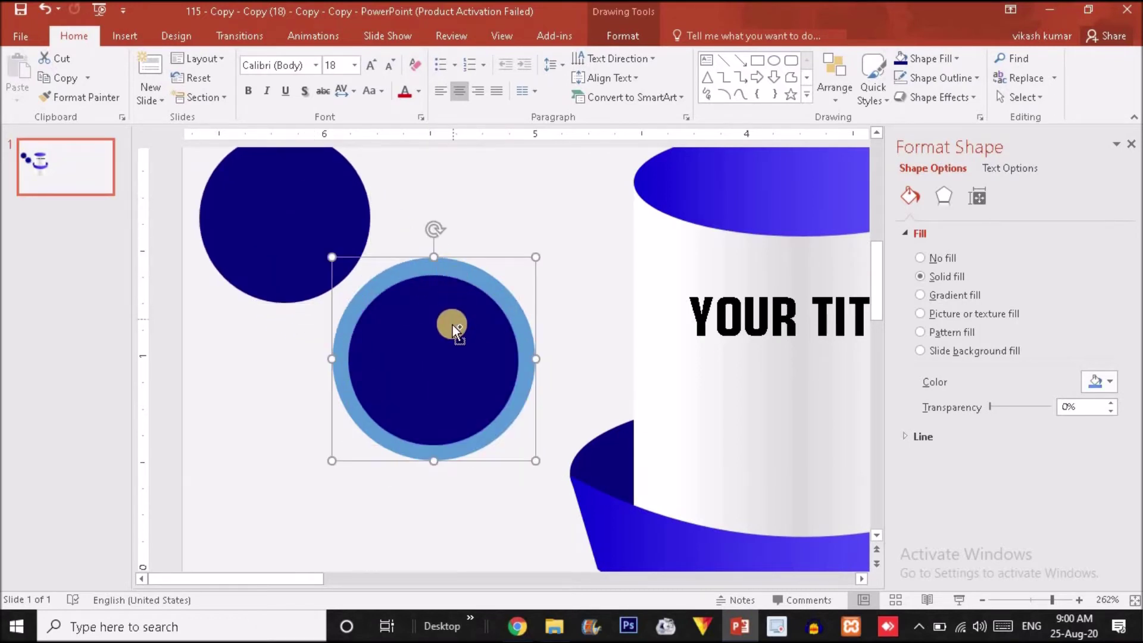
pyautogui.keyDown('ctrl'); pyautogui.click(452, 325); pyautogui.keyUp('ctrl')
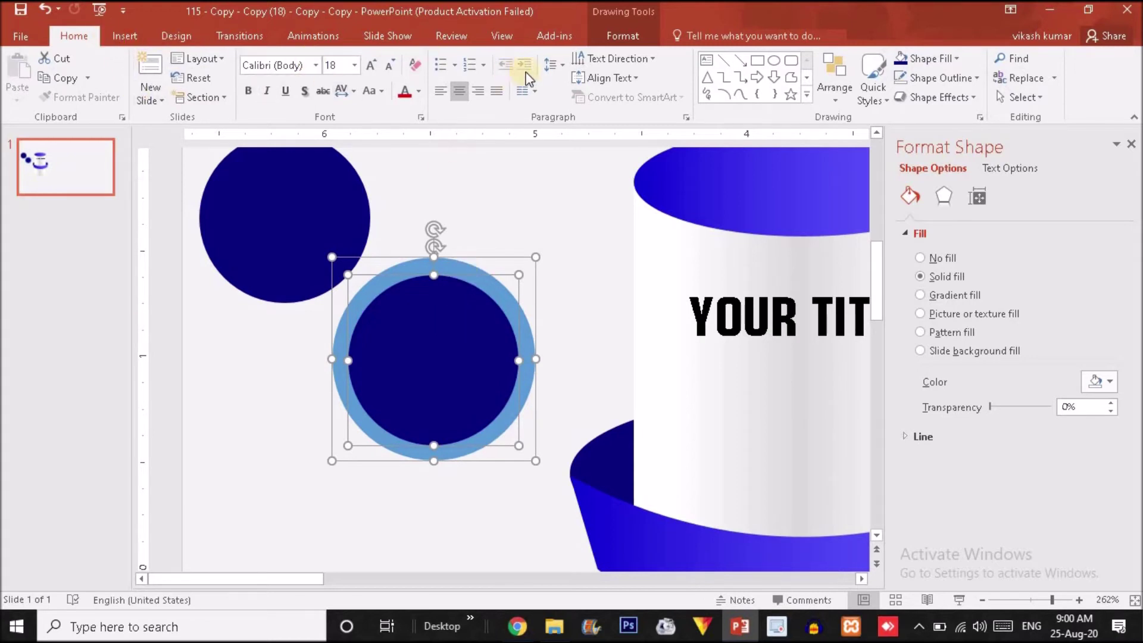
pyautogui.click(598, 35)
pyautogui.click(159, 97)
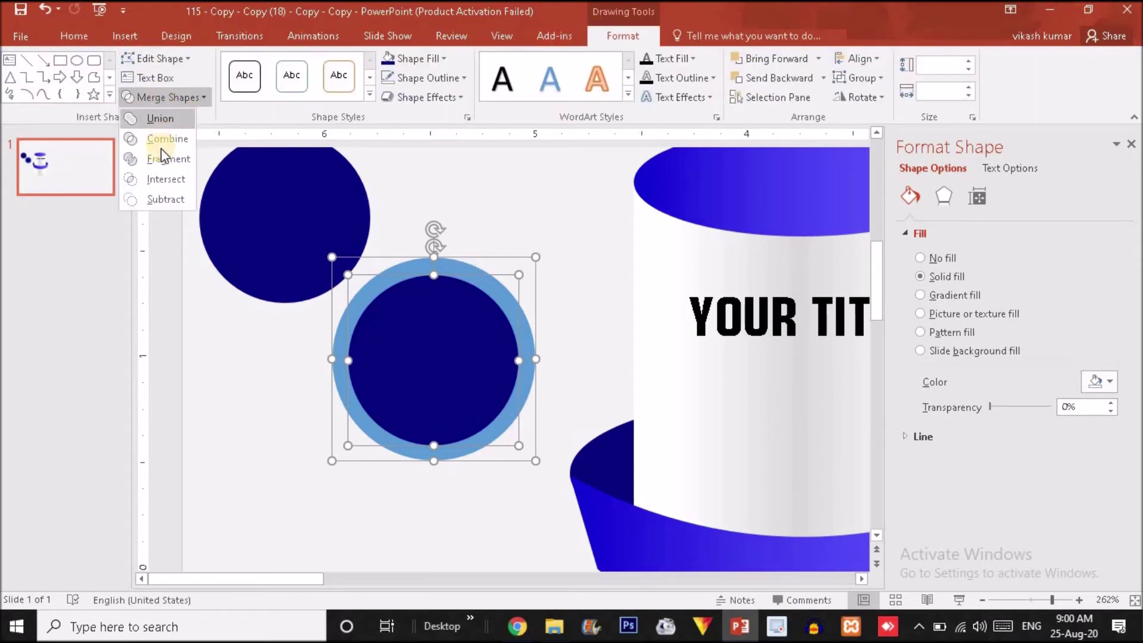
pyautogui.click(165, 201)
# Step: Move the spare navy circle into the ring and centre it
pyautogui.moveTo(268, 199); pyautogui.dragTo(417, 349)
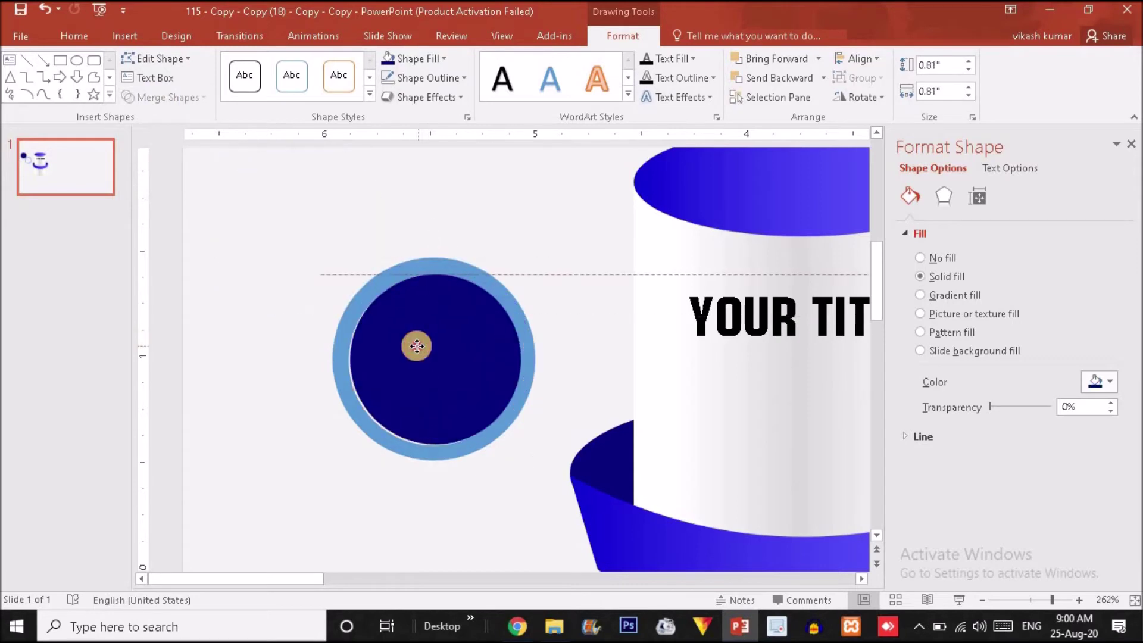
pyautogui.moveTo(416, 349); pyautogui.dragTo(417, 349)
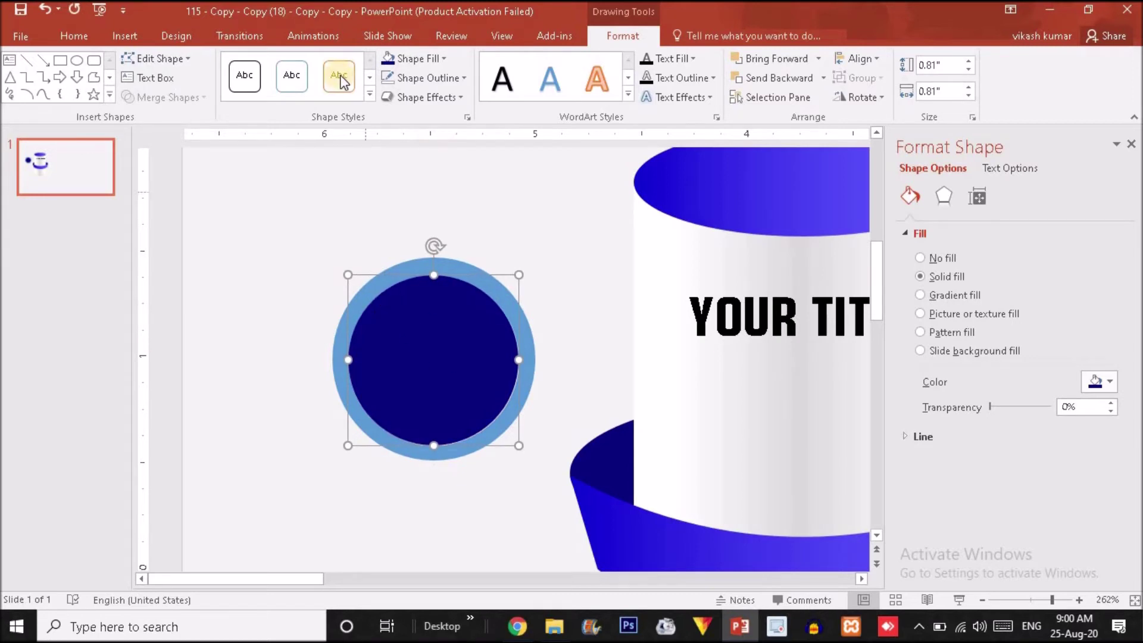
pyautogui.click(405, 63)
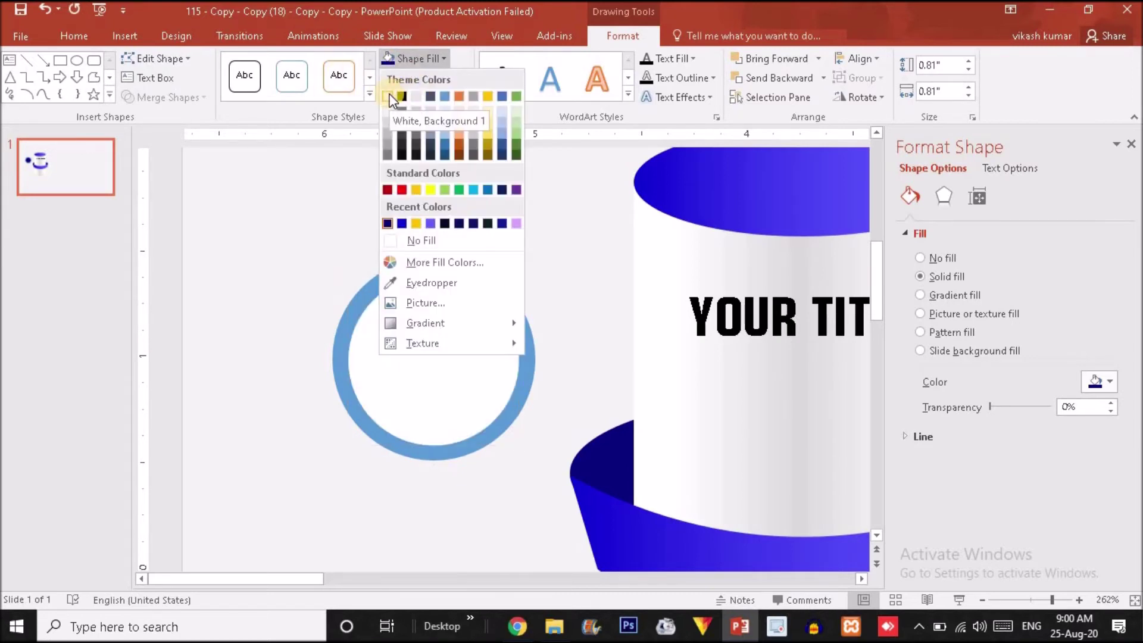
# Step: Fill the inner circle blue and give the ring a light-grey-to-white gradient
pyautogui.click(402, 221)
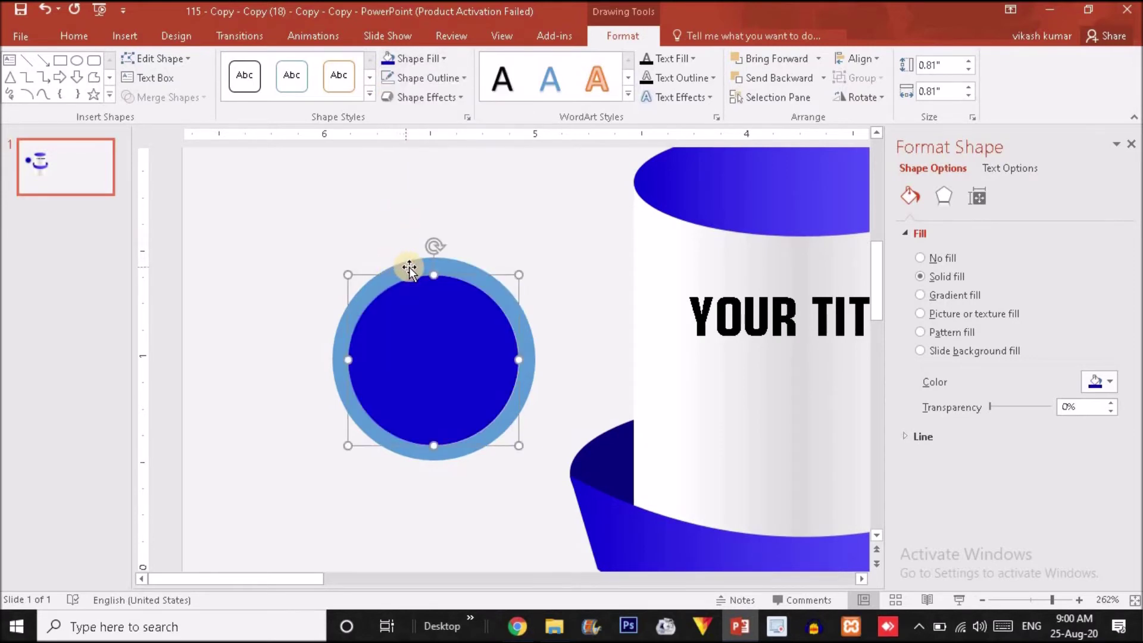
pyautogui.click(409, 268)
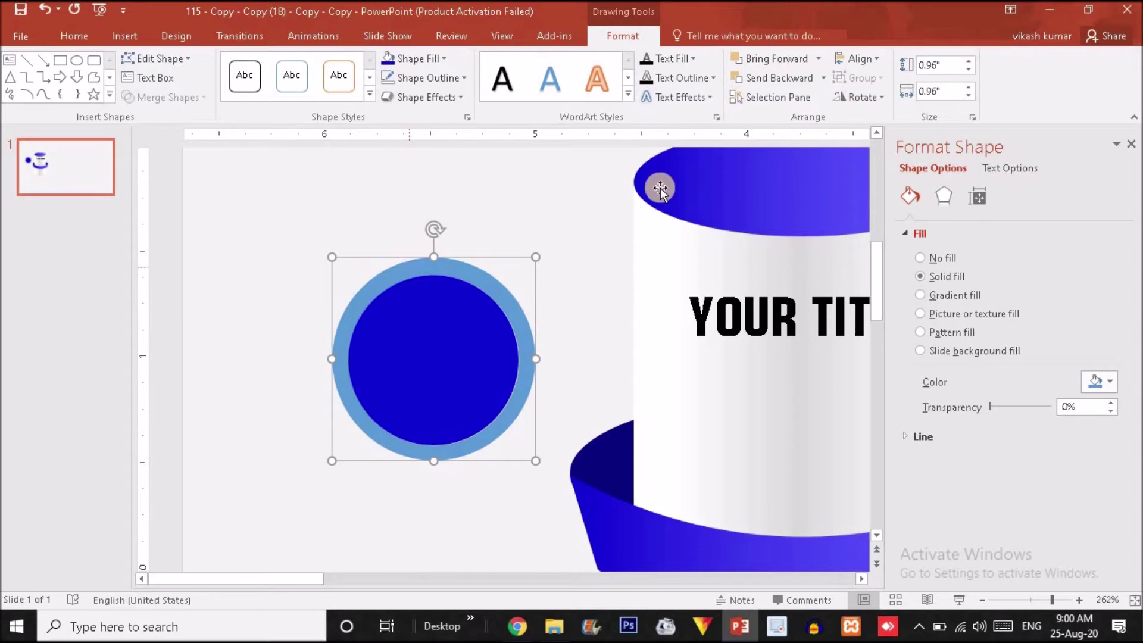
pyautogui.click(927, 295)
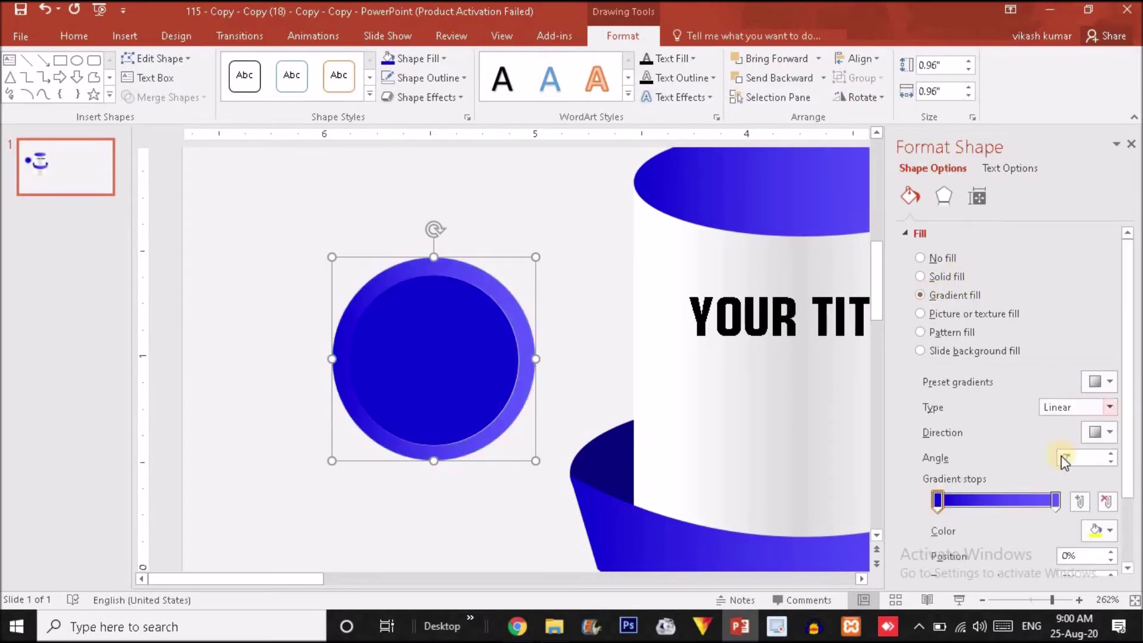
pyautogui.click(1111, 531)
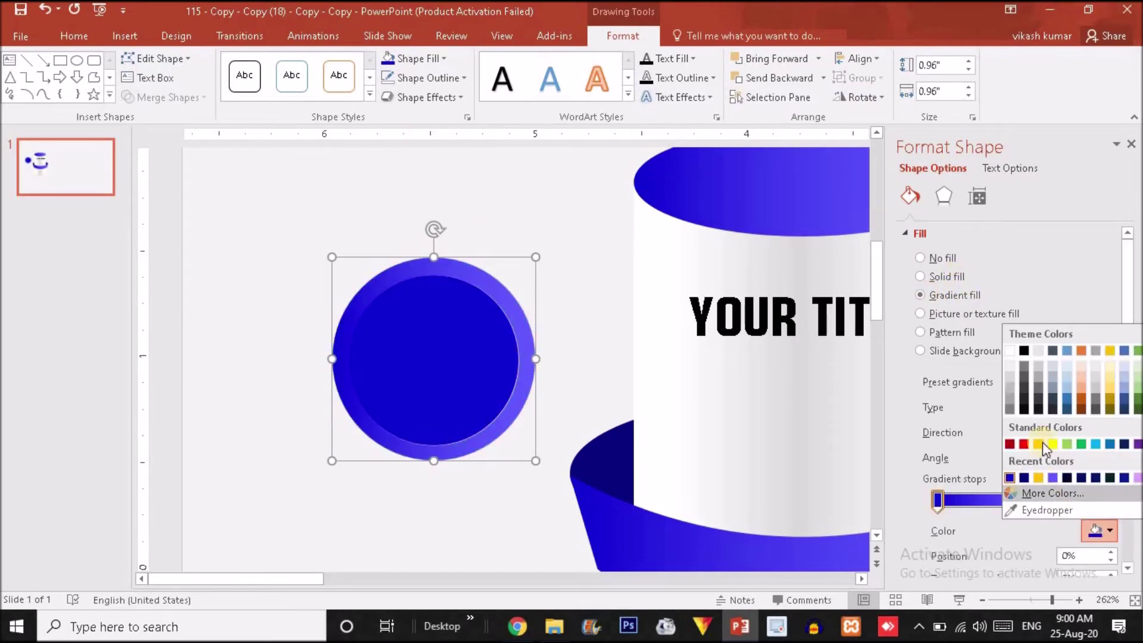
pyautogui.click(1012, 376)
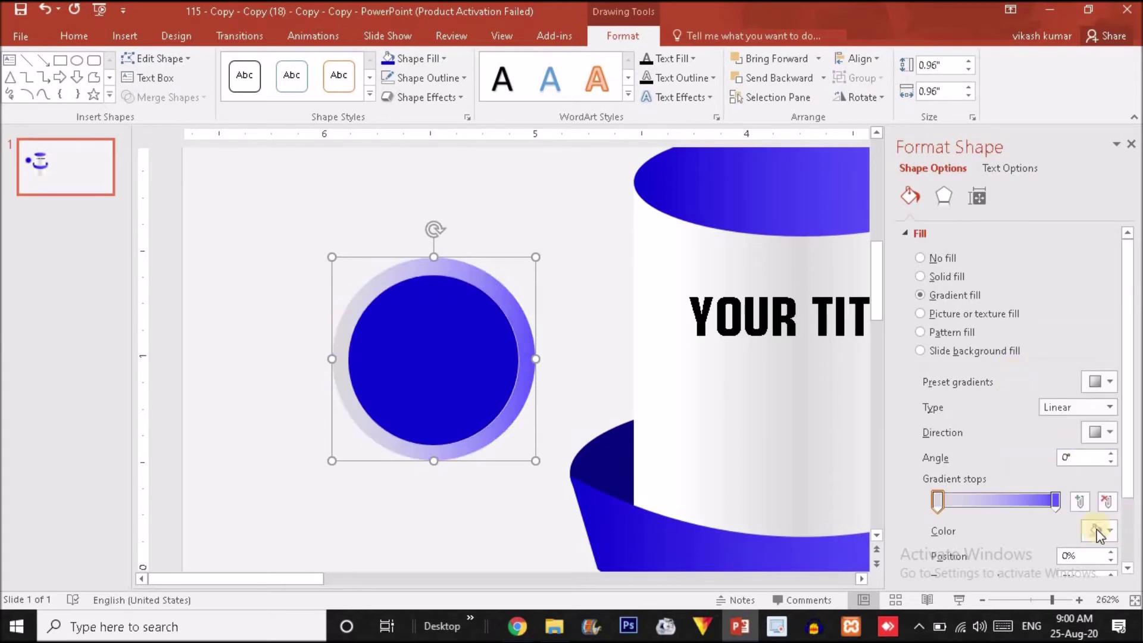
pyautogui.click(1056, 505)
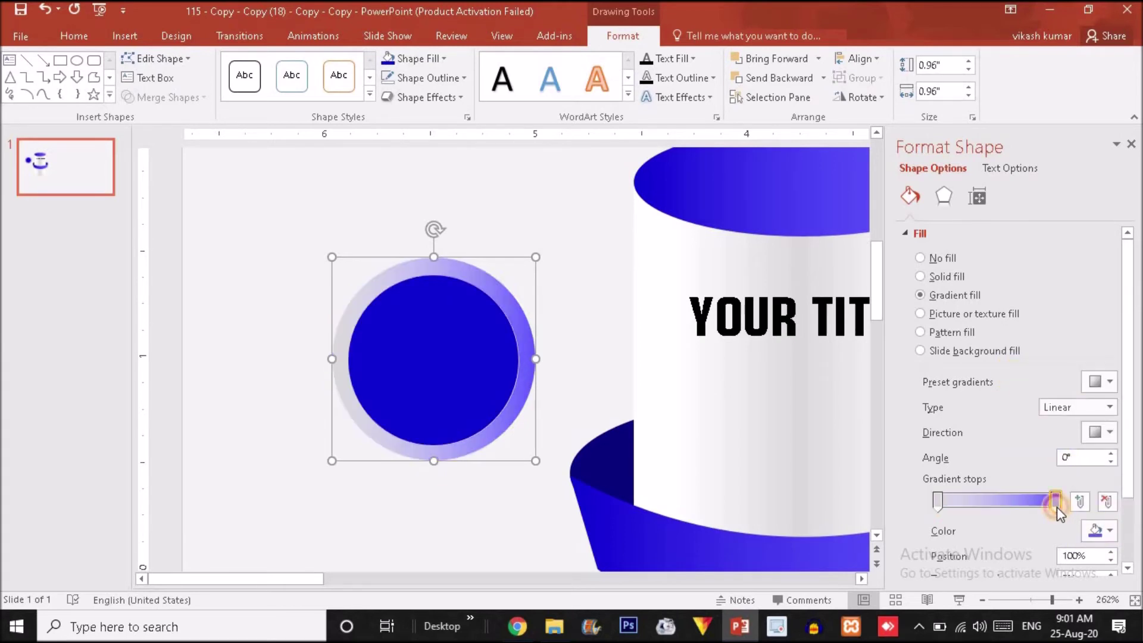
pyautogui.click(1111, 531)
pyautogui.click(1013, 355)
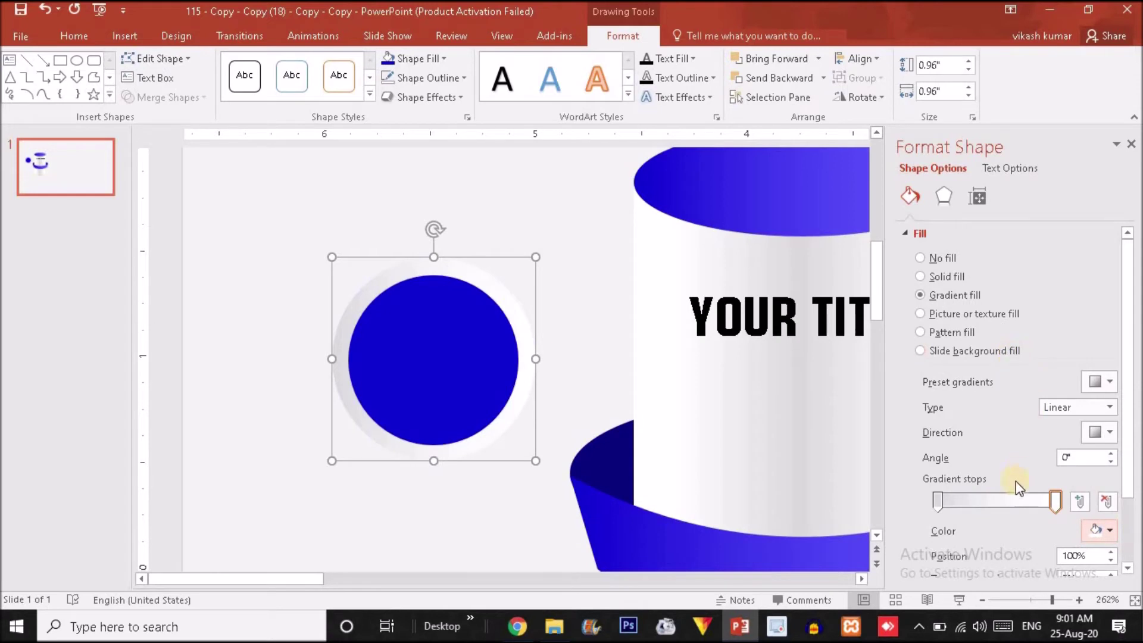
# Step: Add a white stop at 41% and a darker grey stop, shifted to 64%
pyautogui.click(987, 499)
pyautogui.click(1031, 502)
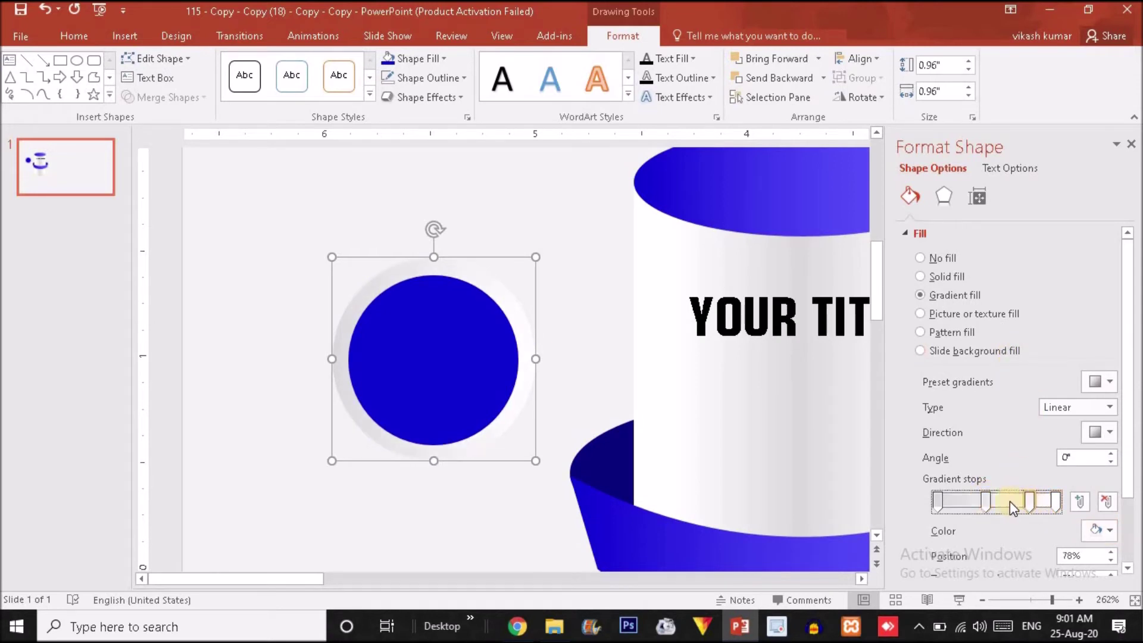
pyautogui.click(985, 501)
pyautogui.click(1098, 531)
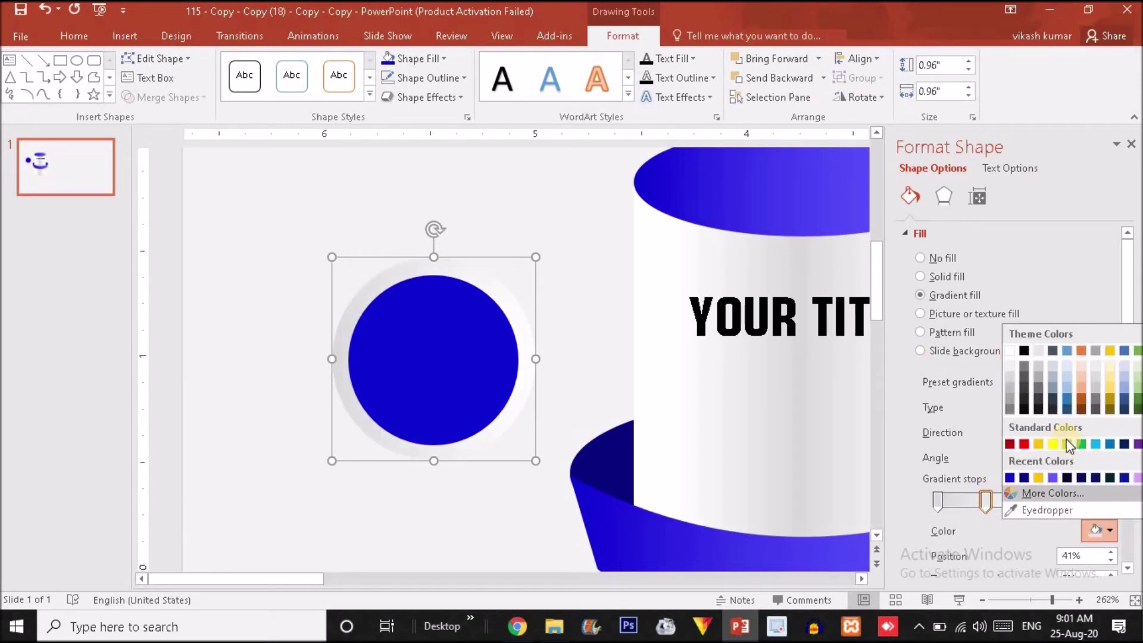
pyautogui.click(1009, 350)
pyautogui.click(1029, 502)
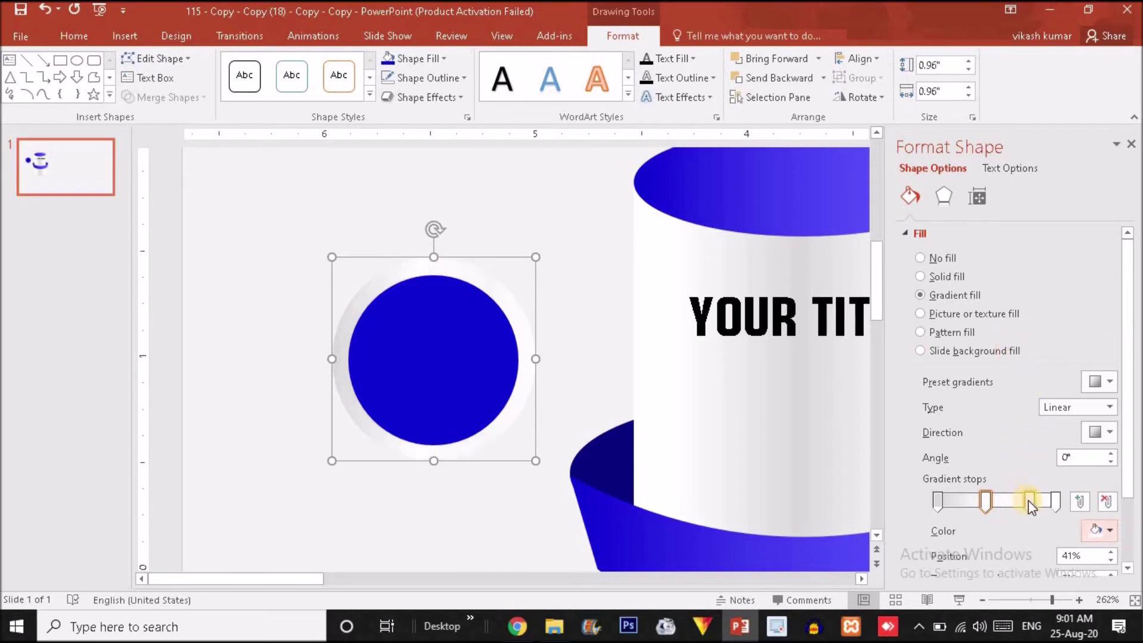
pyautogui.click(1094, 532)
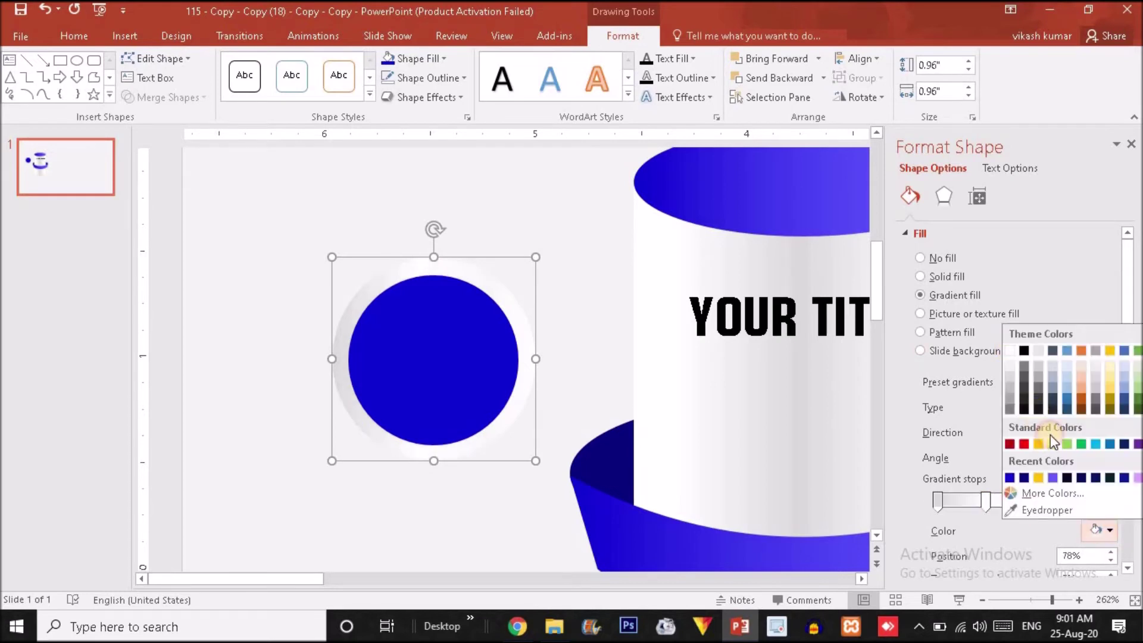
pyautogui.click(1010, 384)
pyautogui.moveTo(1031, 500)
pyautogui.mouseDown()
pyautogui.moveTo(966, 503)
pyautogui.moveTo(1049, 502)
pyautogui.mouseUp()
# Step: Set a grey gradient stop at 94% to finish the silver ring
pyautogui.click(1014, 505)
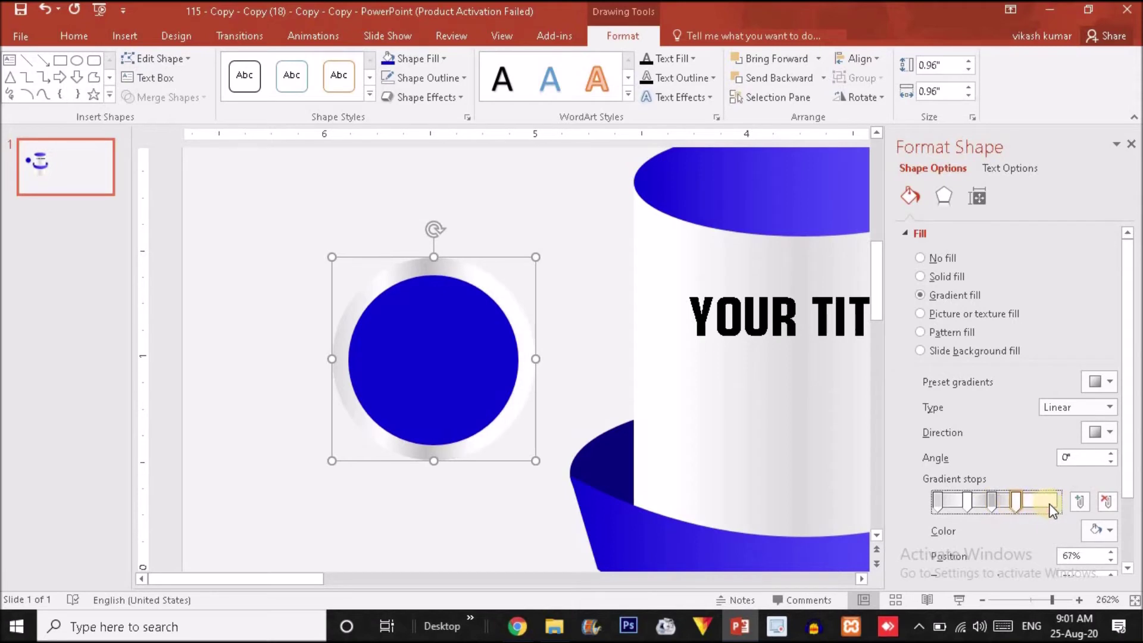
pyautogui.click(1101, 530)
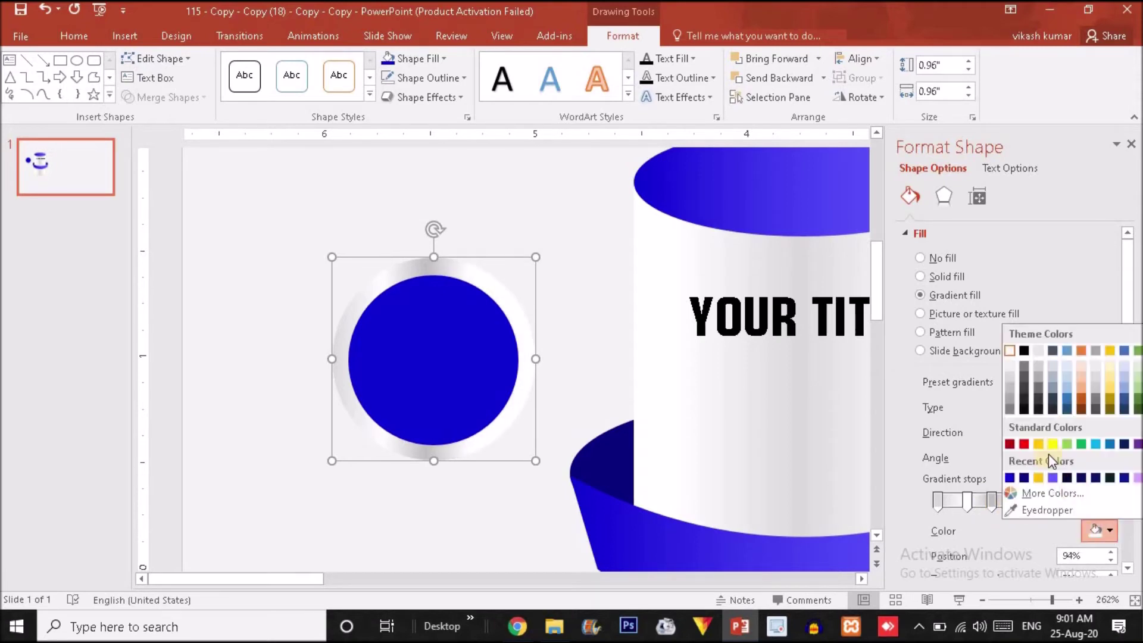
pyautogui.click(1013, 407)
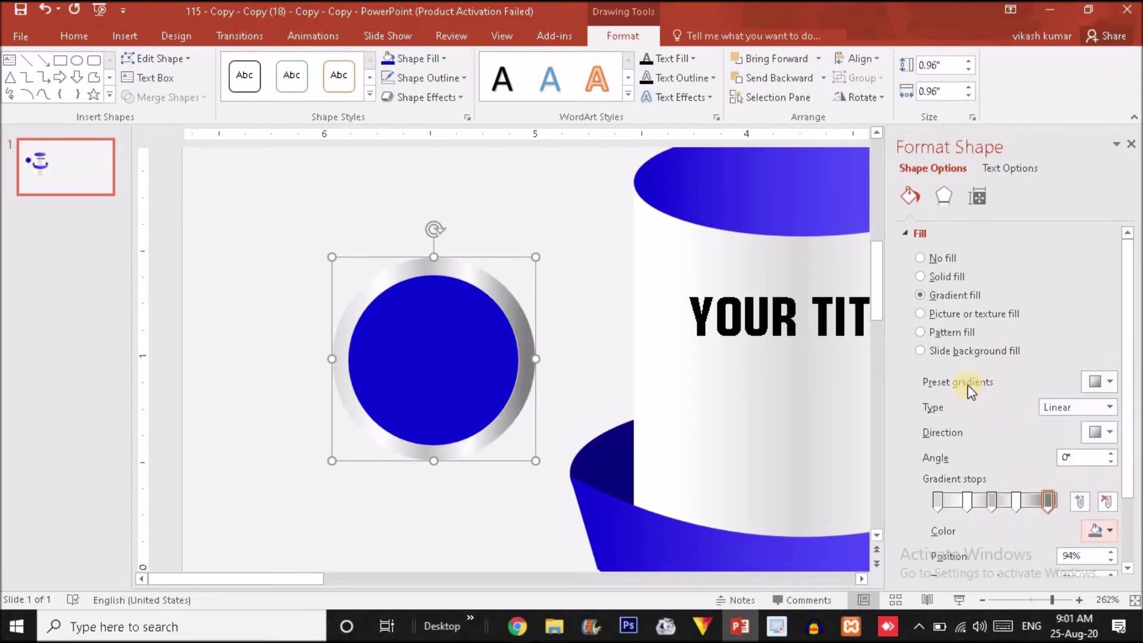
pyautogui.click(1099, 530)
pyautogui.click(1016, 407)
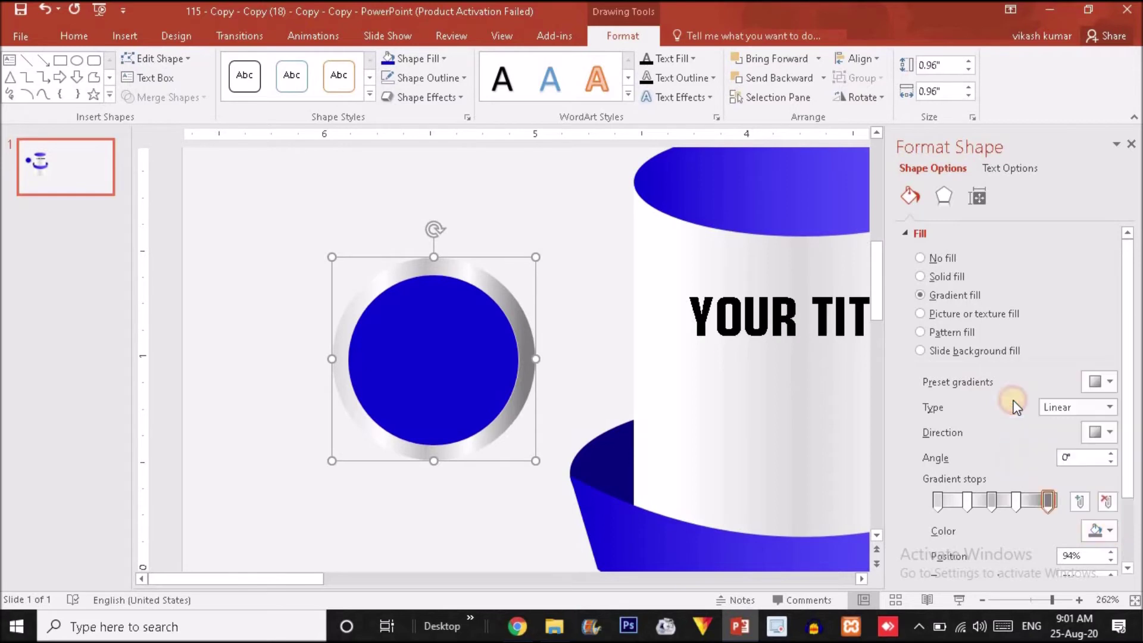
pyautogui.click(589, 299)
pyautogui.click(437, 311)
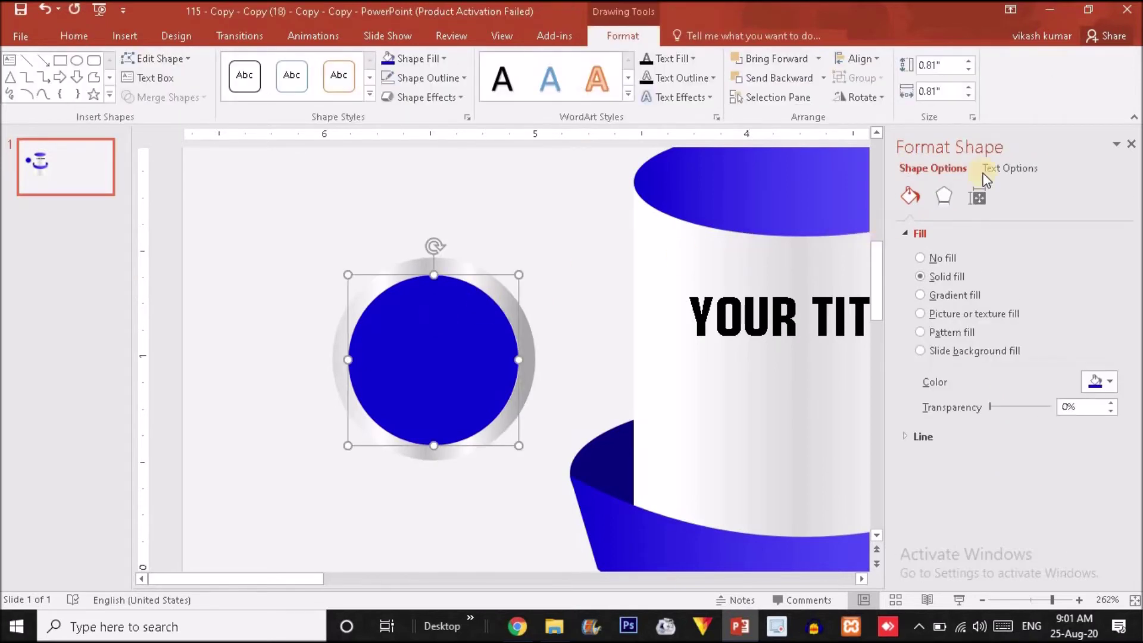
# Step: Apply an inner shadow preset to the blue circle
pyautogui.click(947, 200)
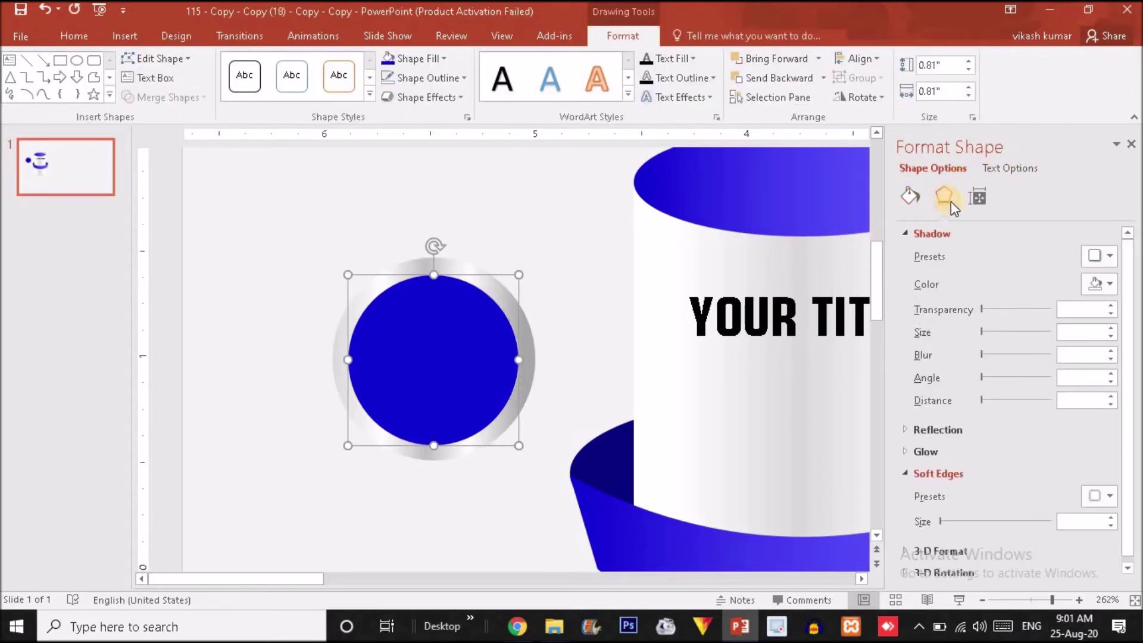
pyautogui.click(1109, 253)
pyautogui.click(1062, 577)
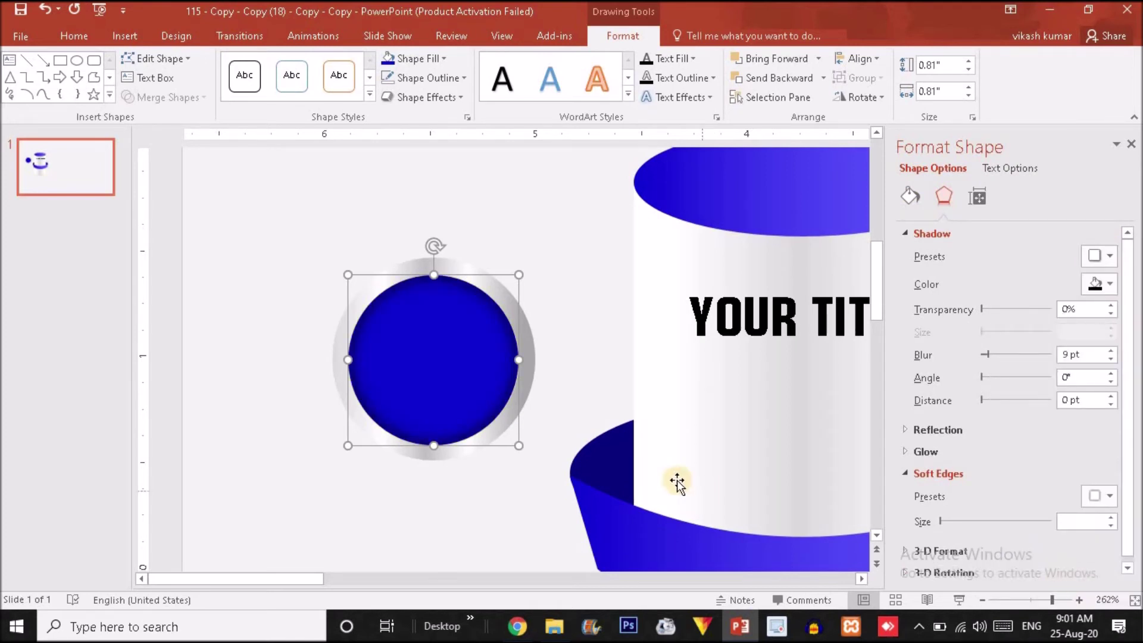
# Step: Group both circles into one medallion and centre it on the blue band
pyautogui.moveTo(205, 240); pyautogui.dragTo(599, 481)
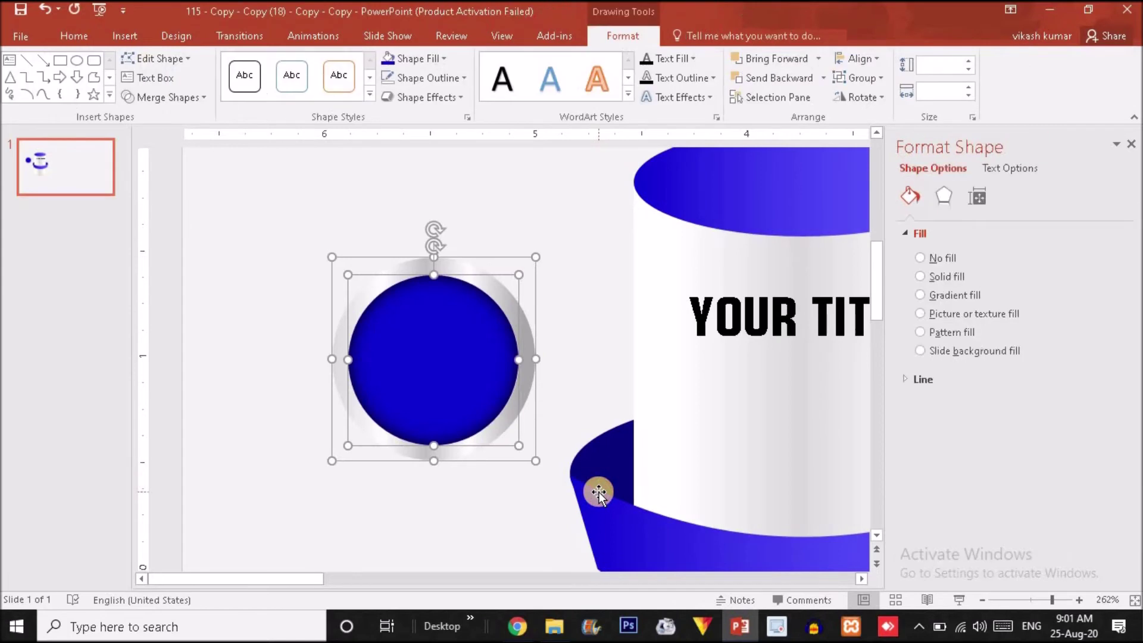
pyautogui.hotkey('ctrl', 'g')
pyautogui.click(1020, 598)
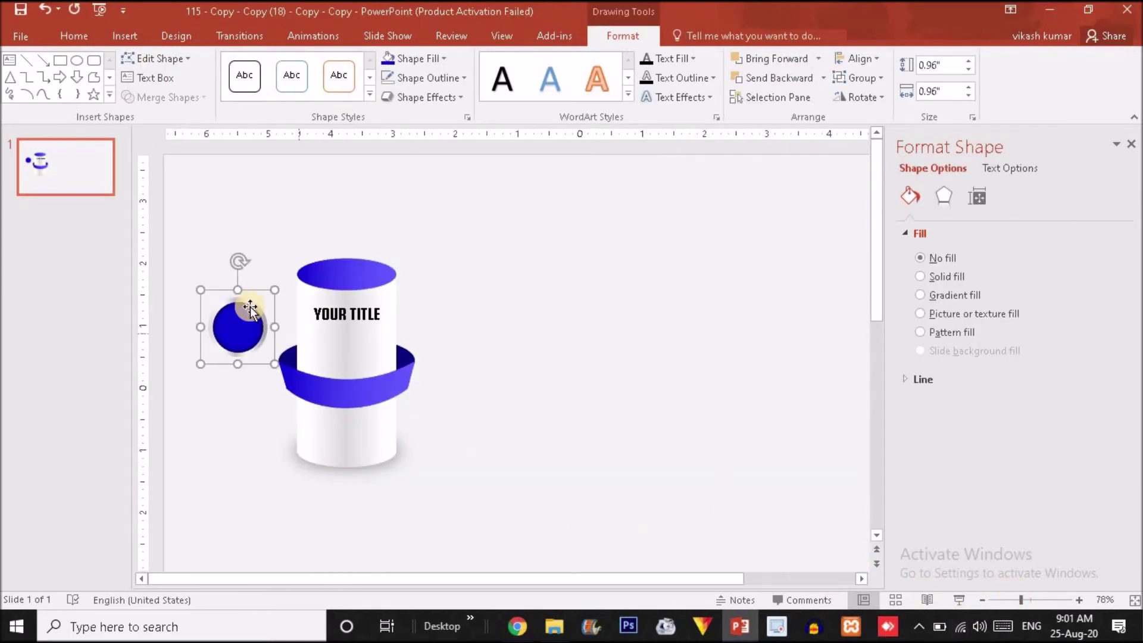
pyautogui.moveTo(297, 349); pyautogui.dragTo(350, 397)
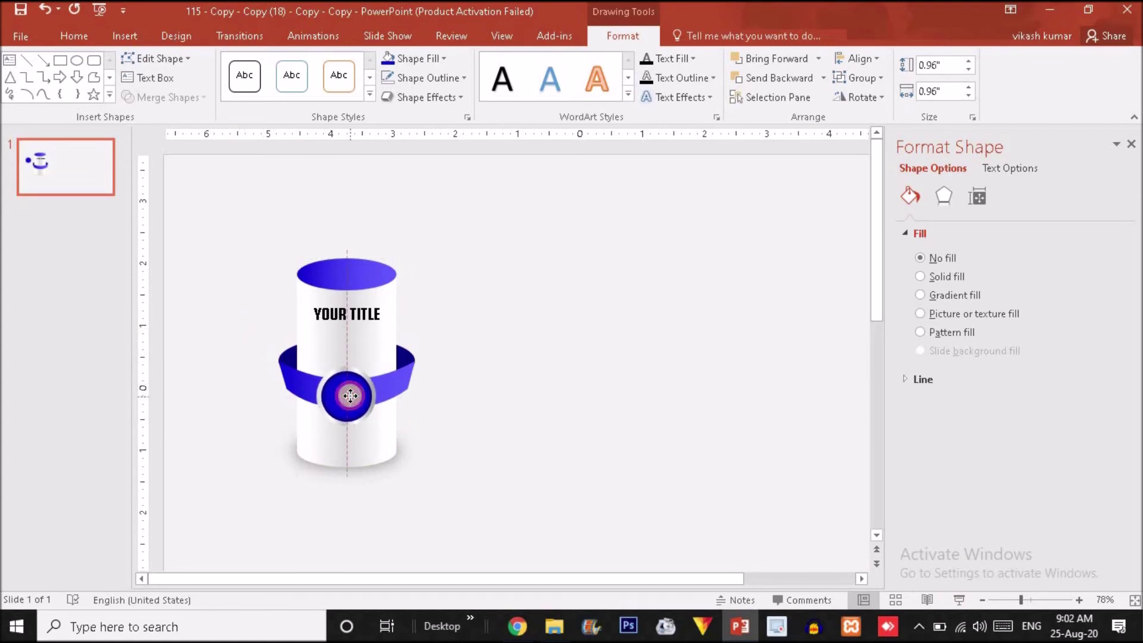
pyautogui.moveTo(350, 398); pyautogui.dragTo(348, 396)
pyautogui.click(462, 401)
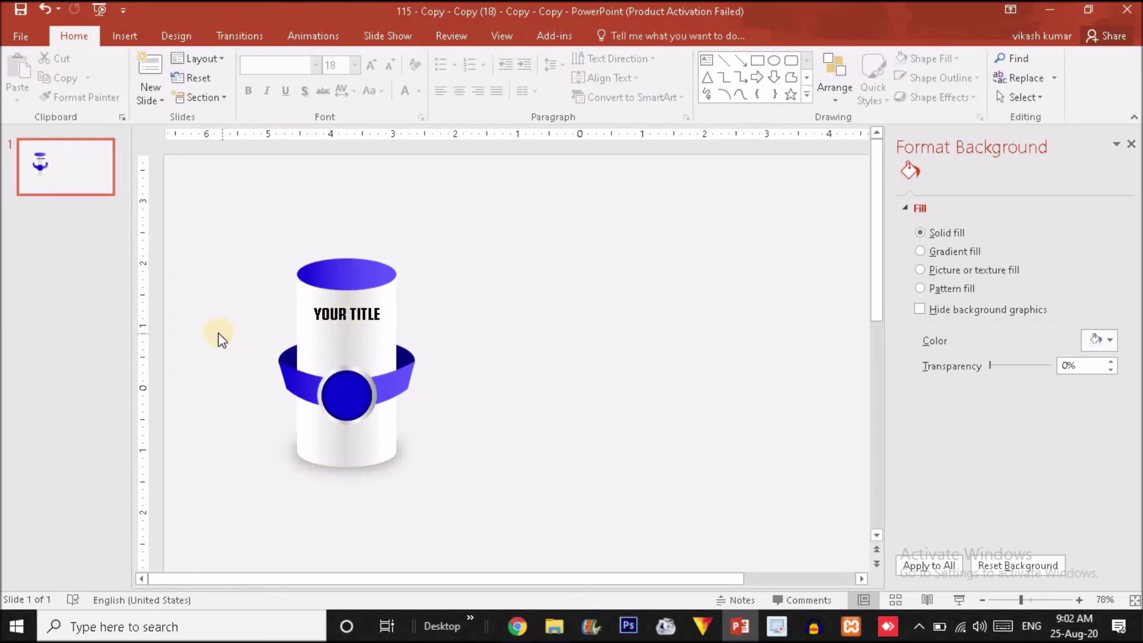
# Step: Select the blue band with the medallion, then reduce the body text's font size
pyautogui.moveTo(220, 340); pyautogui.dragTo(485, 411)
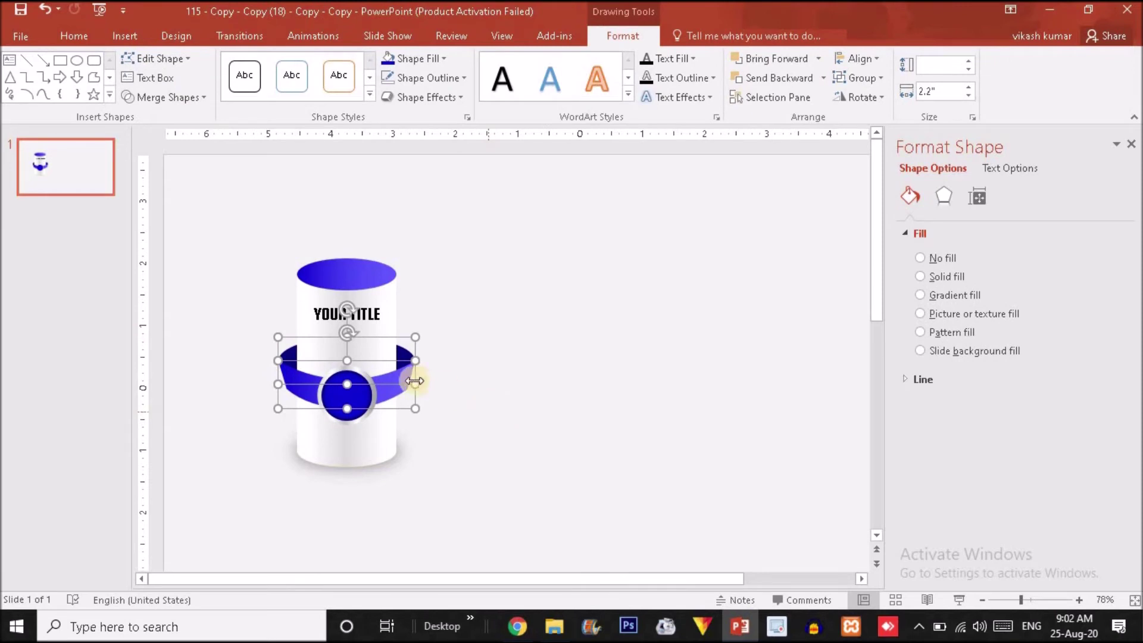
pyautogui.keyDown('ctrl'); pyautogui.click(357, 417); pyautogui.keyUp('ctrl')
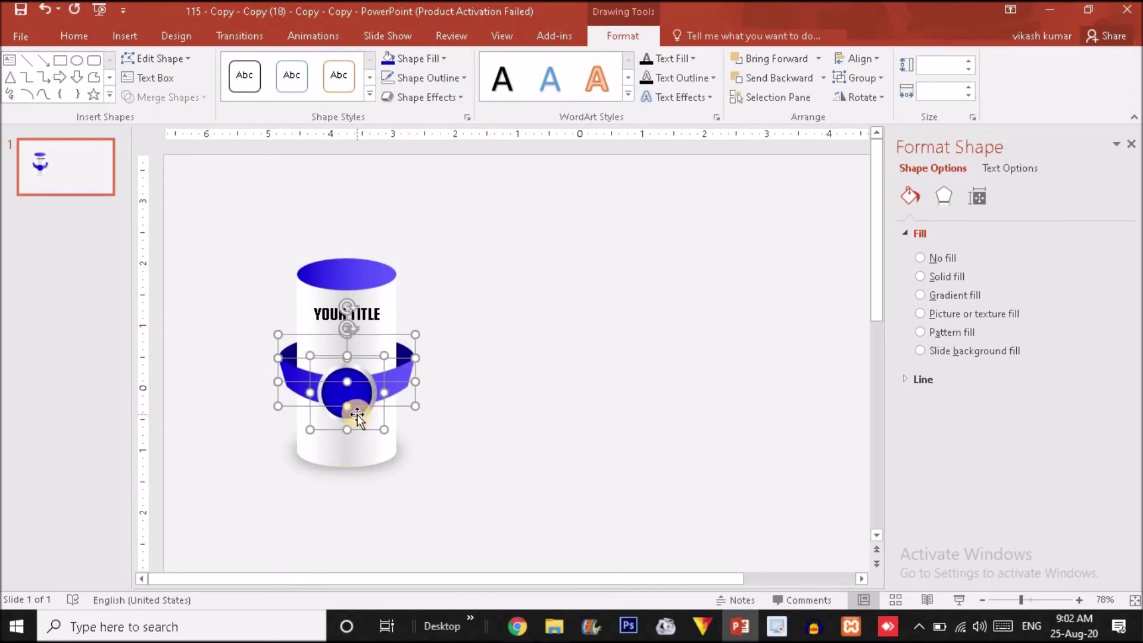
pyautogui.click(528, 423)
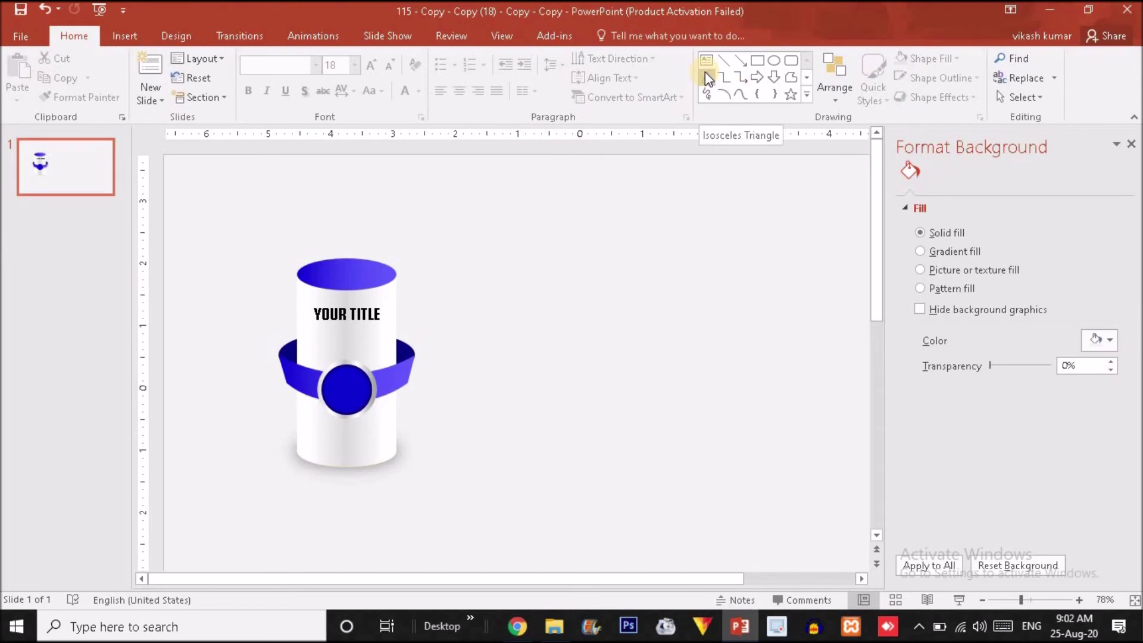
pyautogui.click(391, 66)
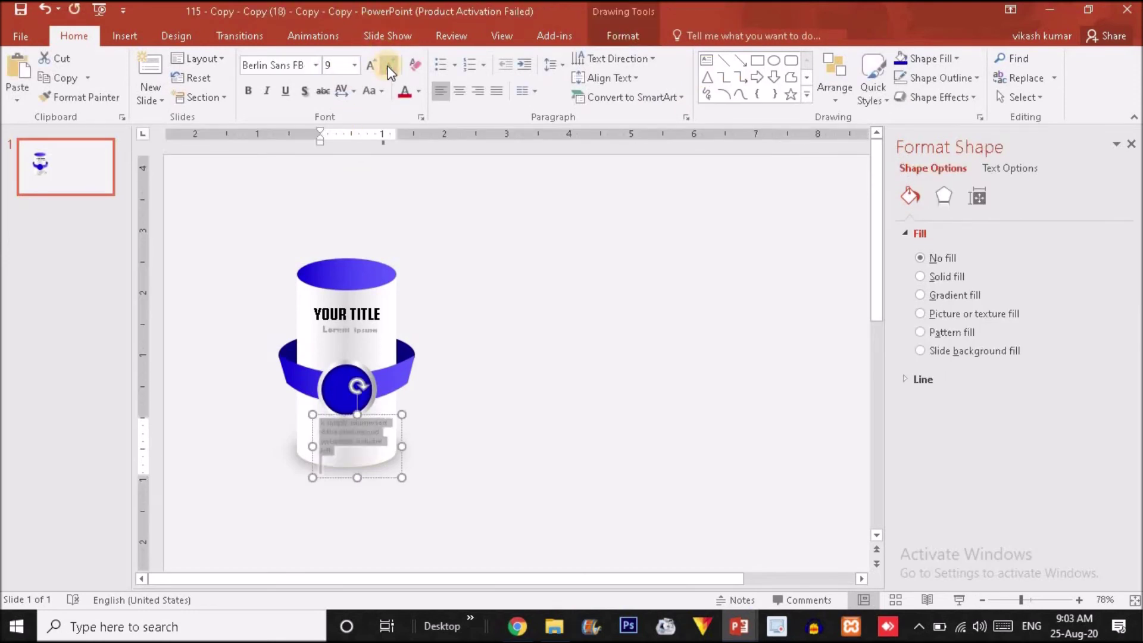
# Step: Shrink the body text to 8 pt, centre-align it, and position it on the lower cylinder
pyautogui.click(389, 67)
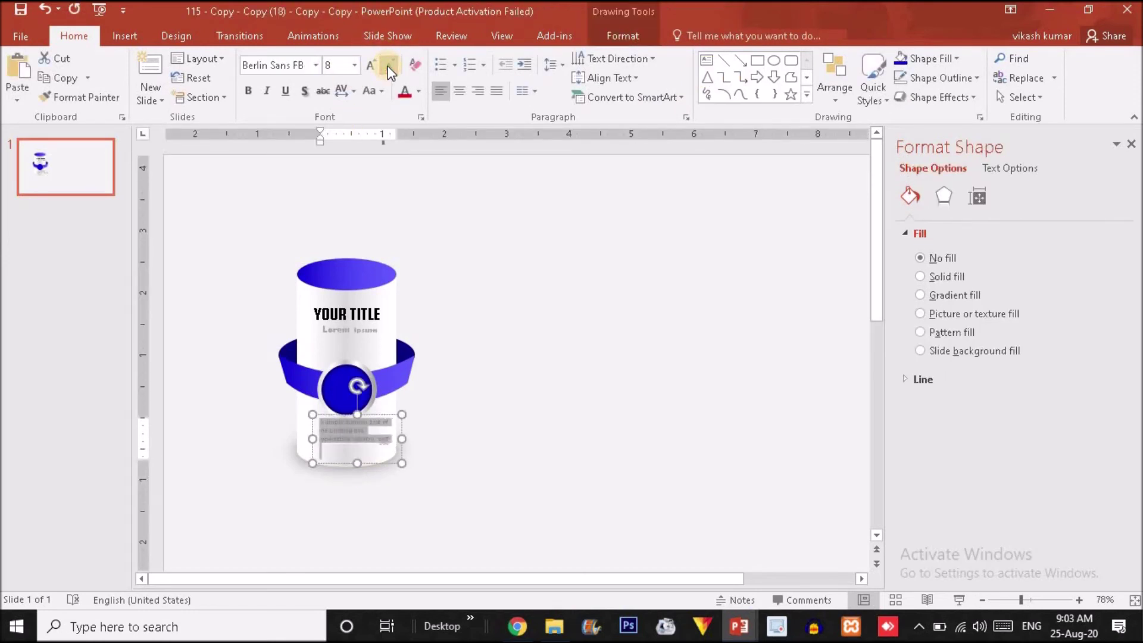
pyautogui.moveTo(378, 416); pyautogui.dragTo(381, 433)
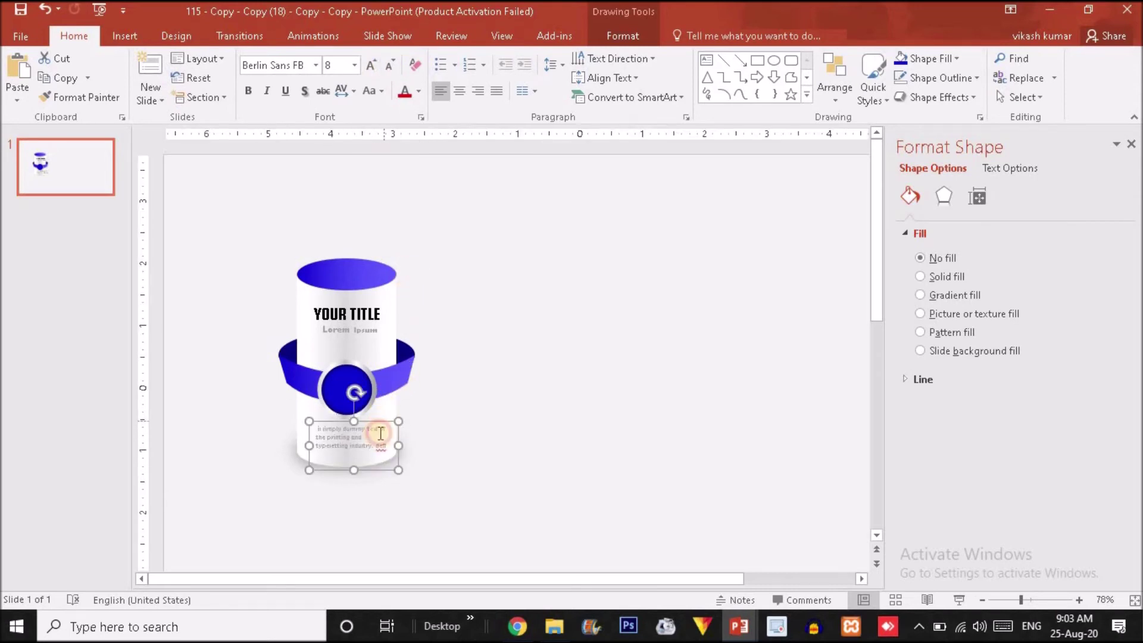
pyautogui.tripleClick(379, 436)
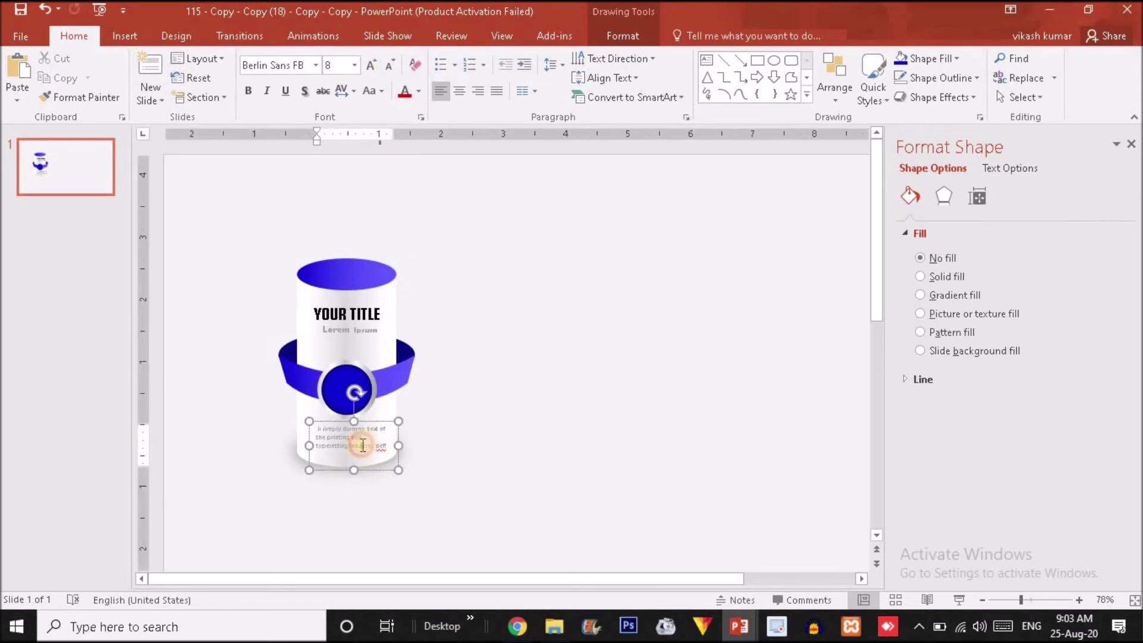
pyautogui.click(459, 91)
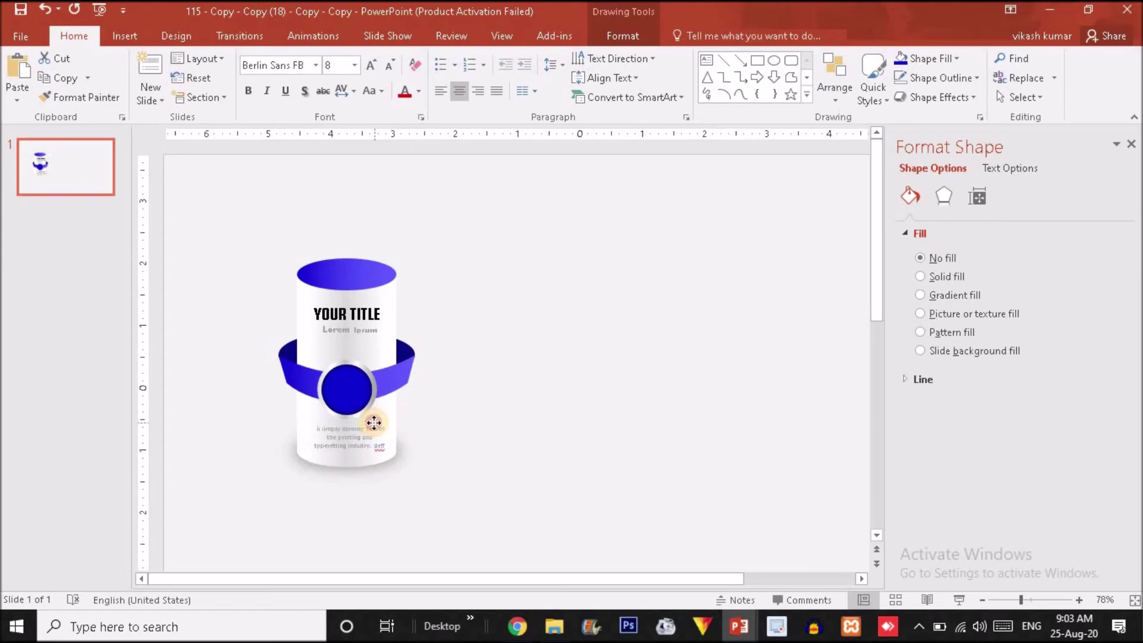
pyautogui.moveTo(373, 424); pyautogui.dragTo(388, 448)
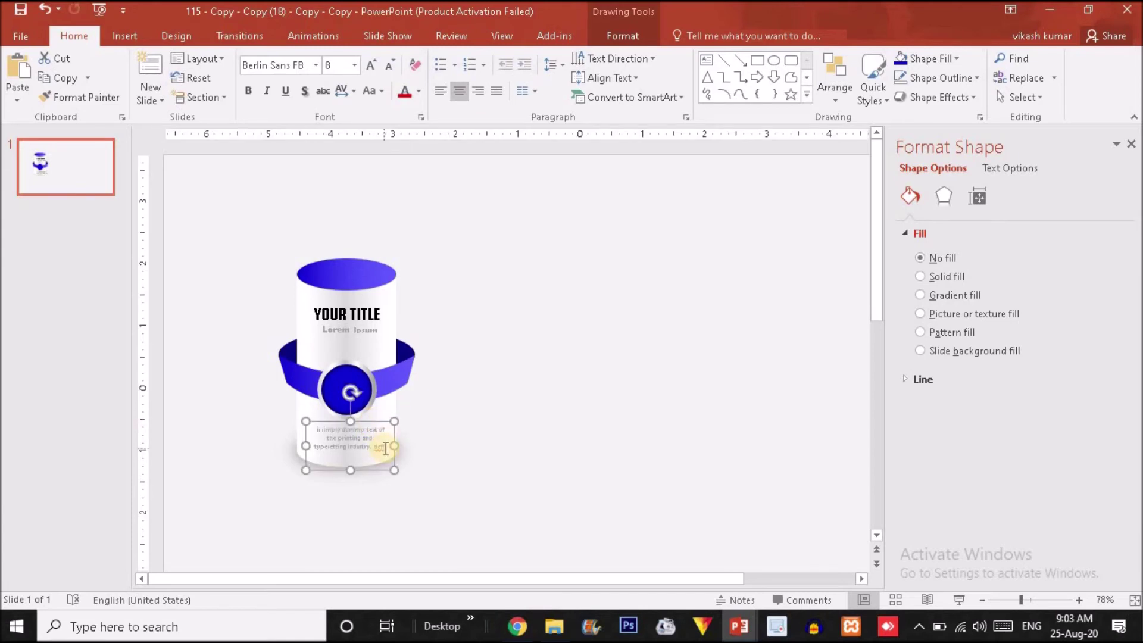
# Step: Nudge the Lorem Ipsum subtitle up slightly
pyautogui.click(362, 329)
pyautogui.moveTo(364, 340); pyautogui.dragTo(364, 335)
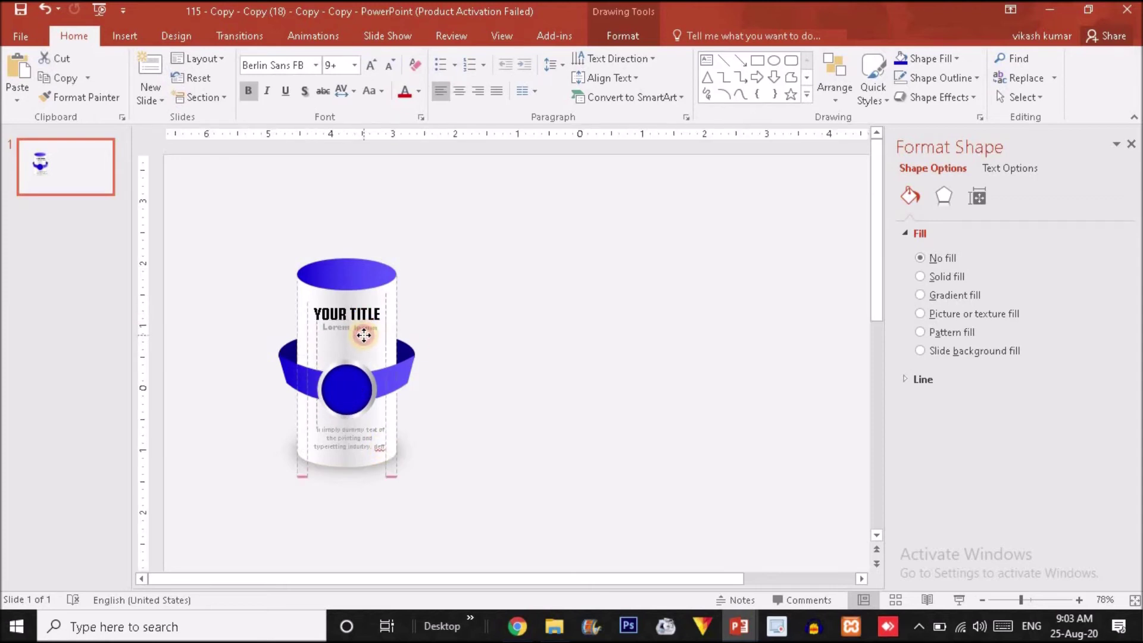
pyautogui.click(461, 333)
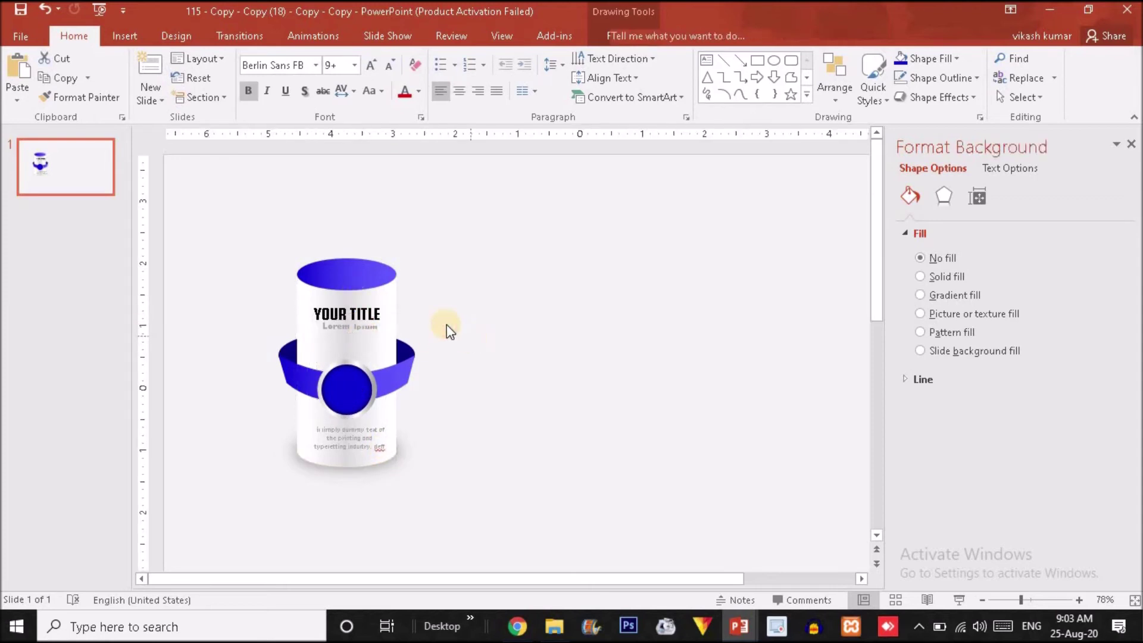
# Step: Colour the YOUR TITLE text blue
pyautogui.click(360, 304)
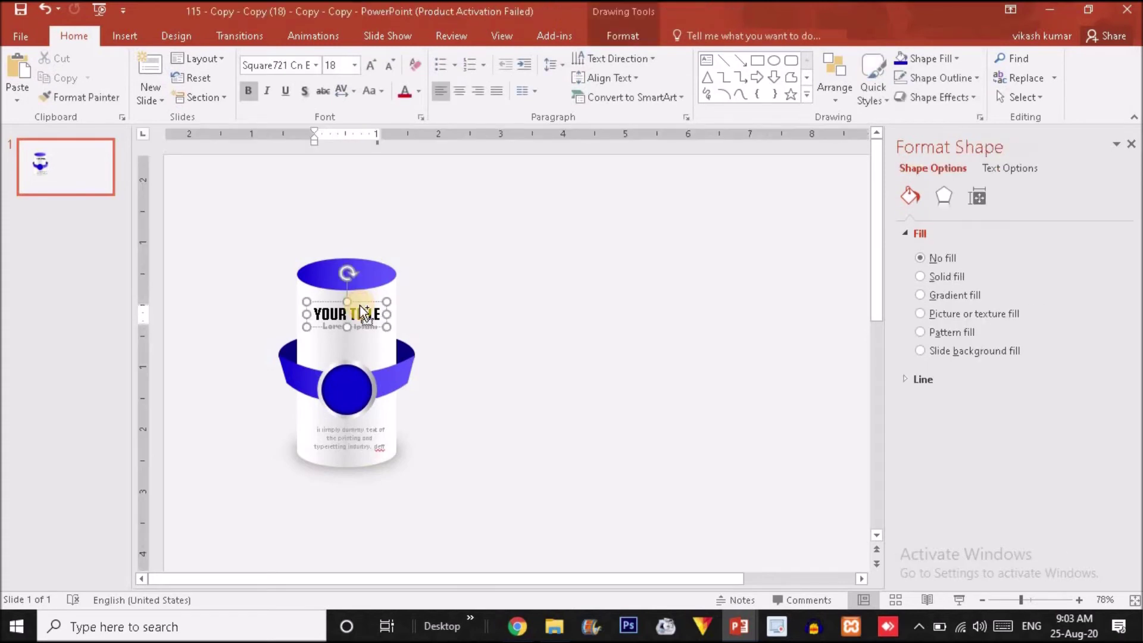
pyautogui.click(418, 93)
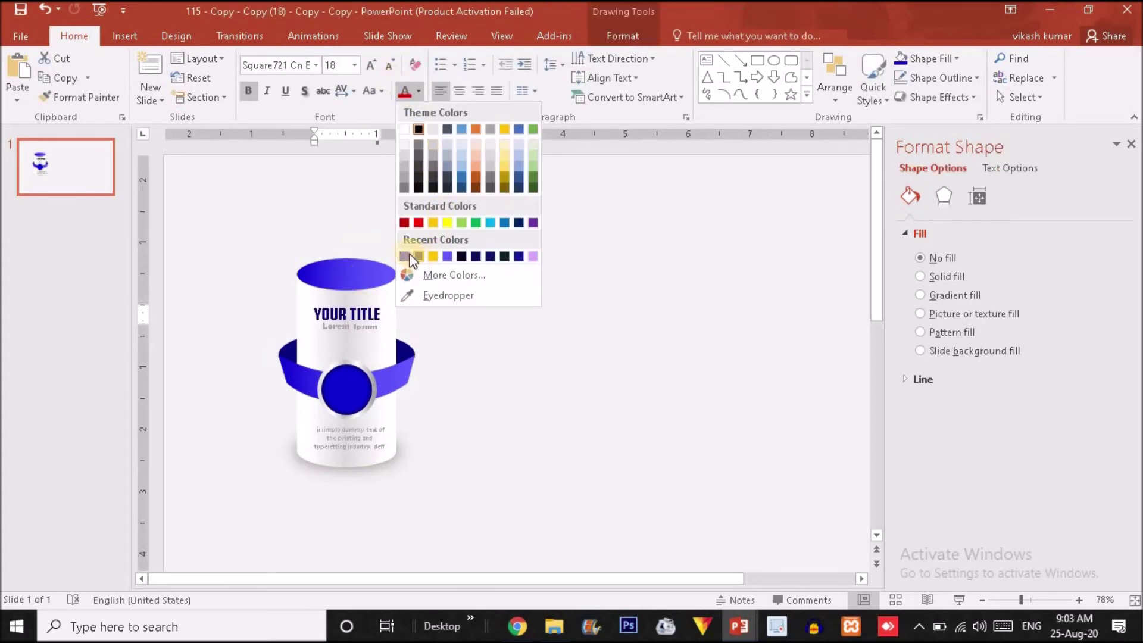
pyautogui.click(408, 254)
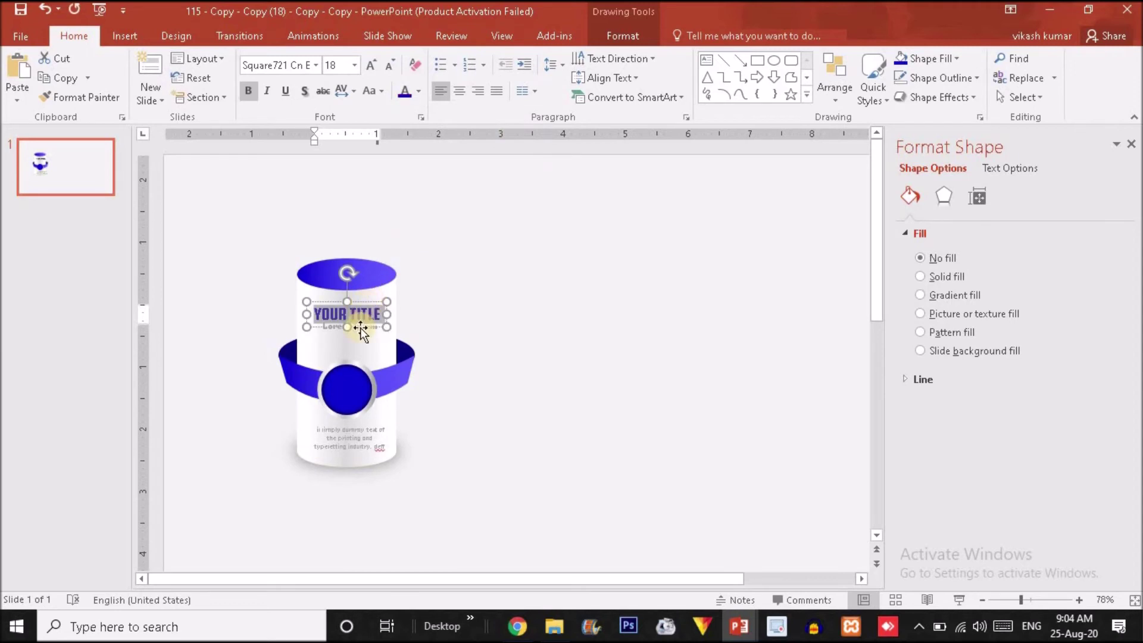
# Step: Give the small body text below the medallion a darker font colour
pyautogui.click(359, 342)
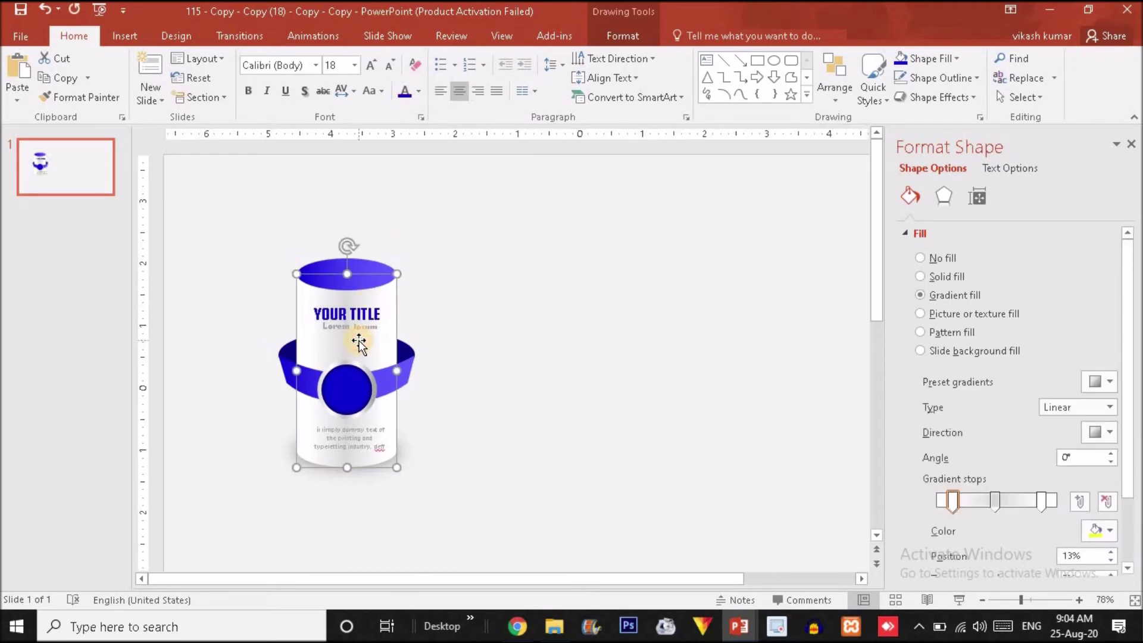
pyautogui.click(367, 434)
pyautogui.click(419, 91)
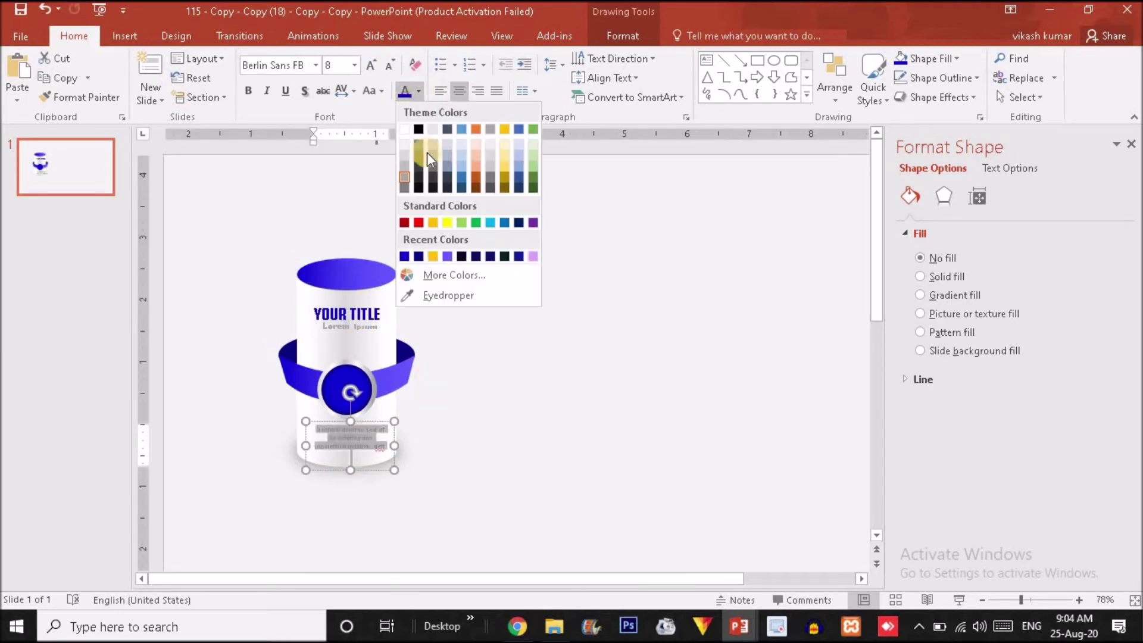
pyautogui.click(405, 188)
pyautogui.click(475, 348)
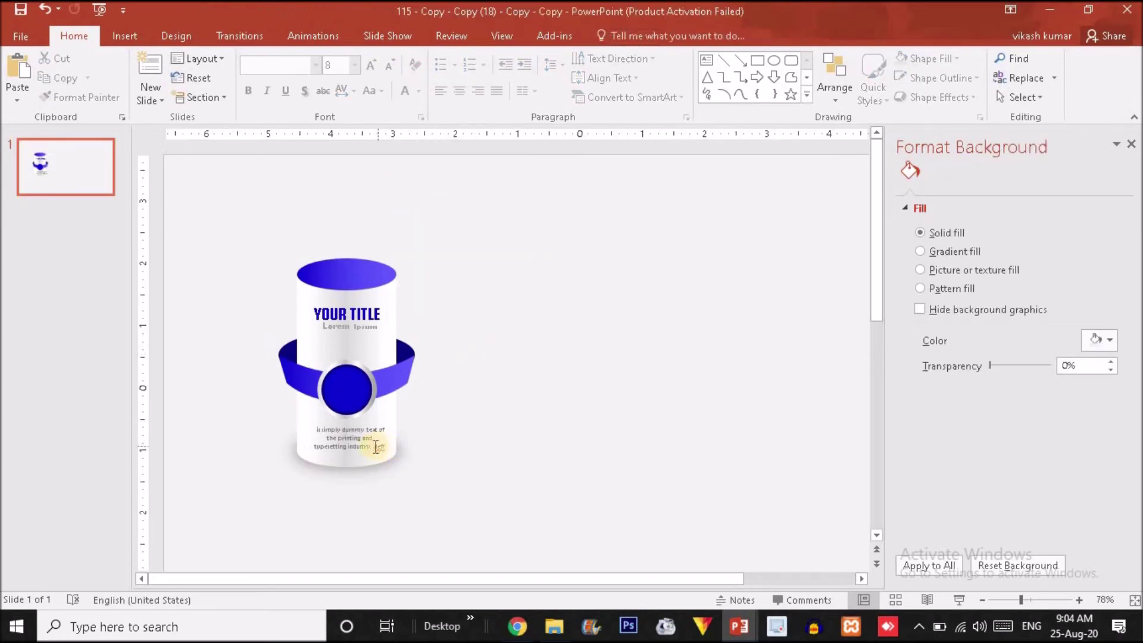
pyautogui.doubleClick(376, 447)
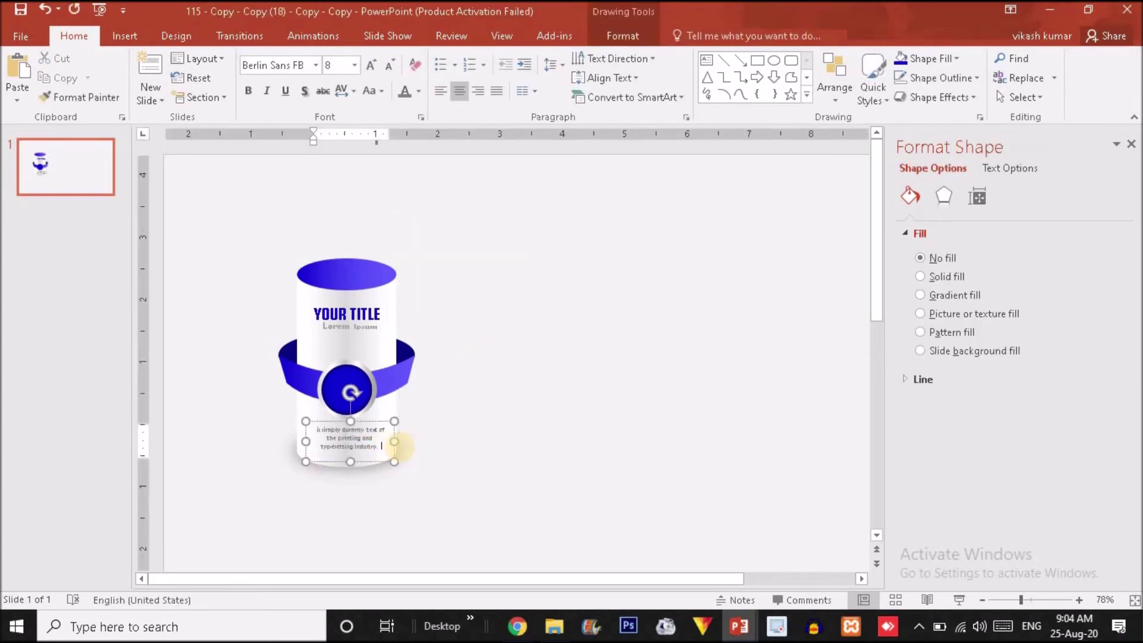
pyautogui.click(443, 442)
pyautogui.click(379, 425)
pyautogui.click(1012, 602)
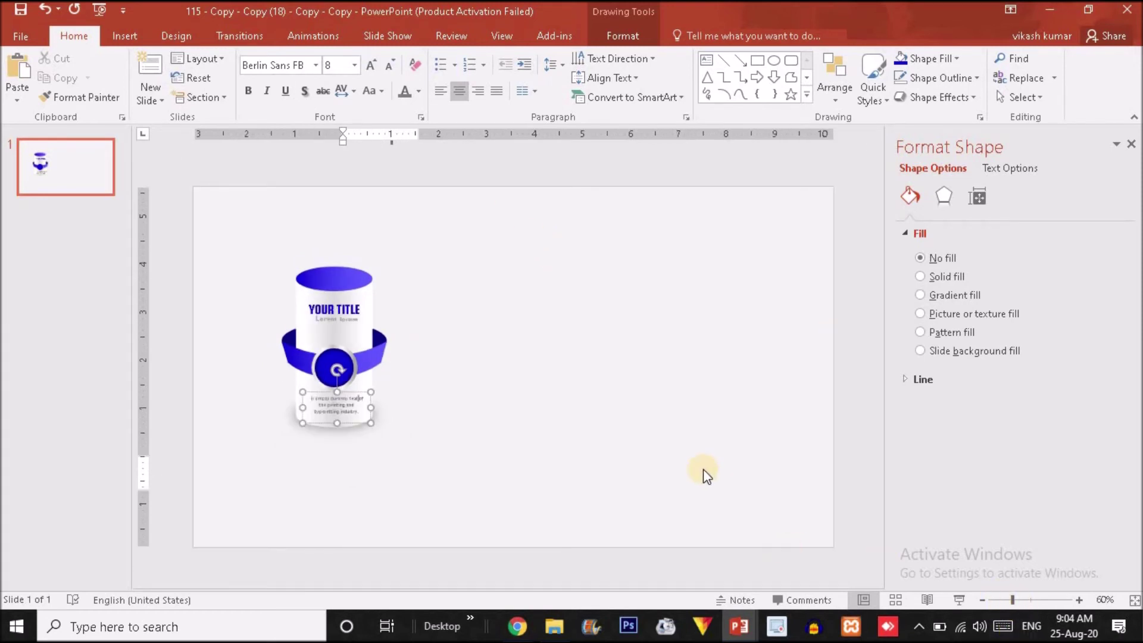
pyautogui.click(697, 458)
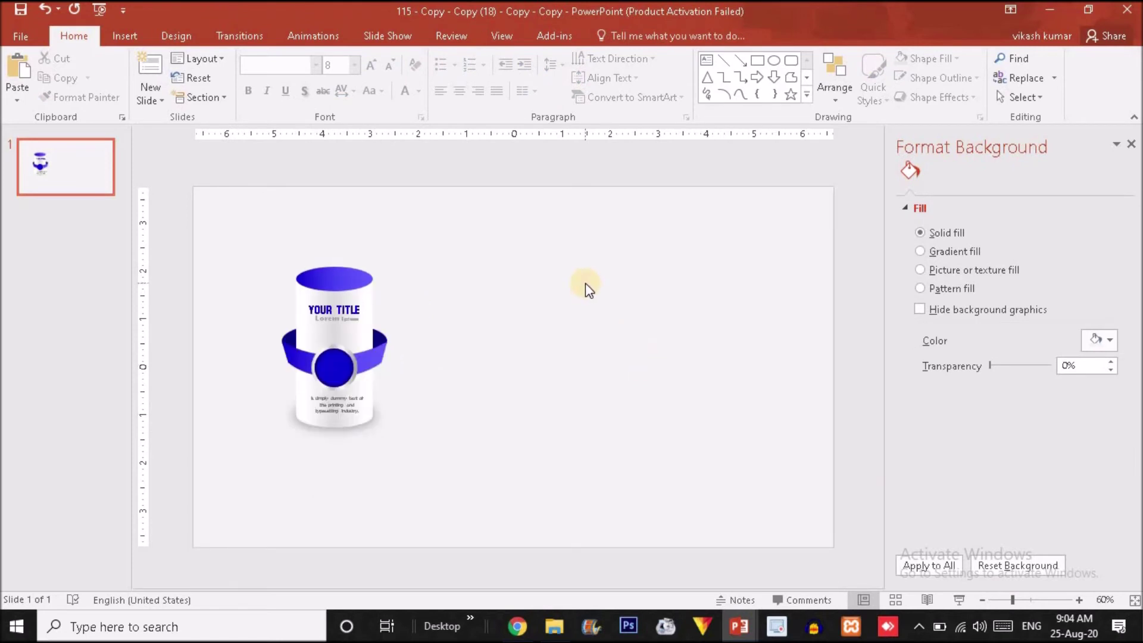
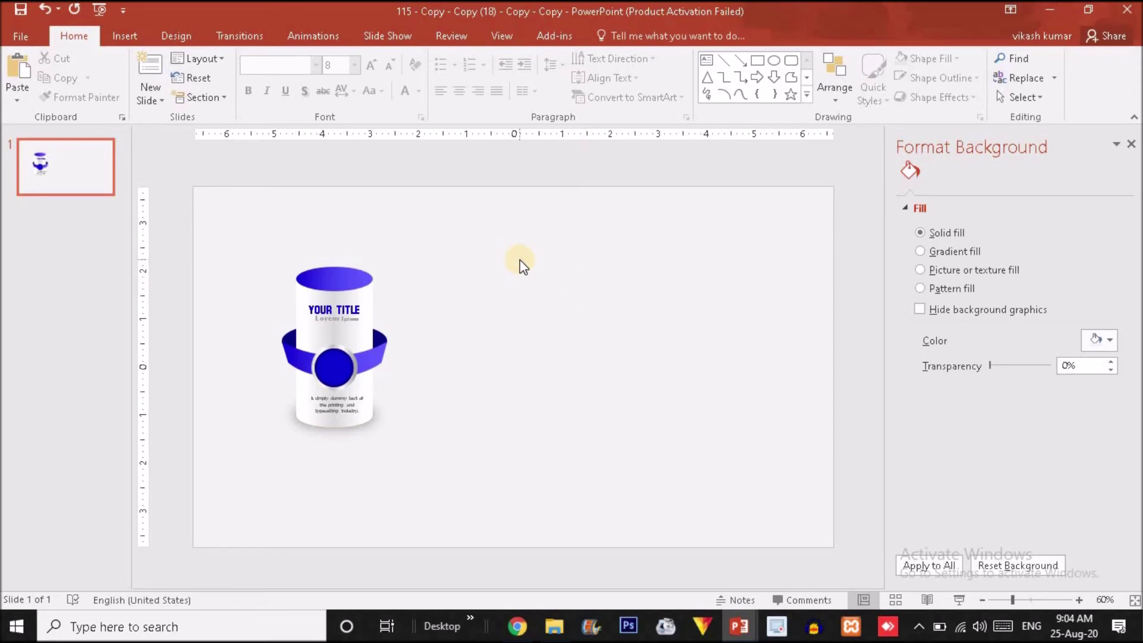
# Step: Draw a short vertical line below the cylinder with a subtle dark line style
pyautogui.click(126, 34)
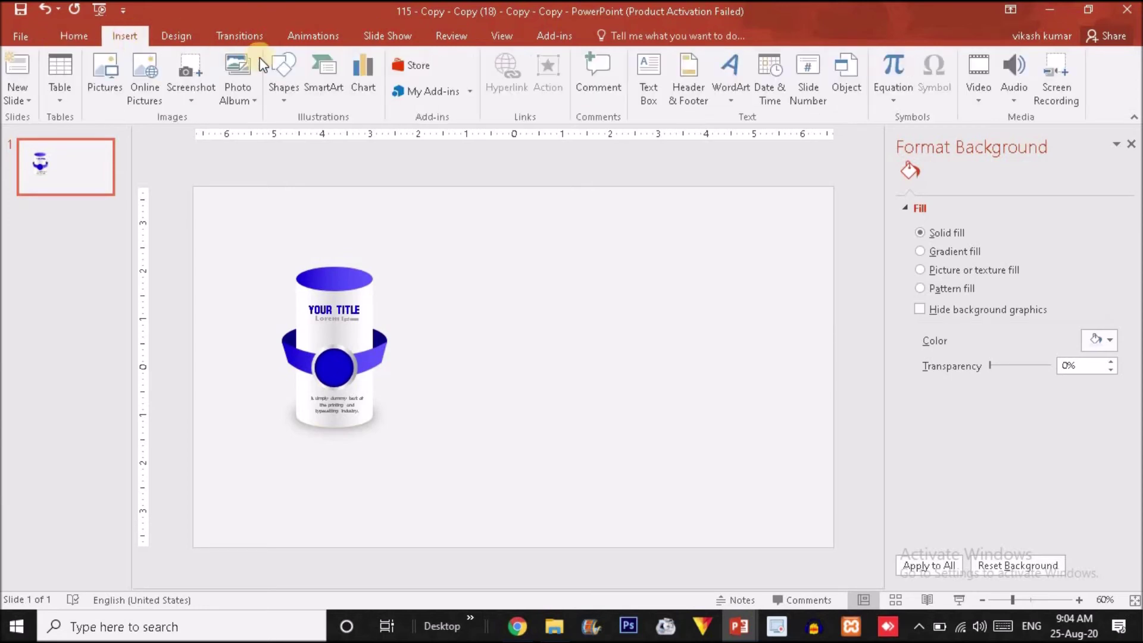
pyautogui.click(291, 96)
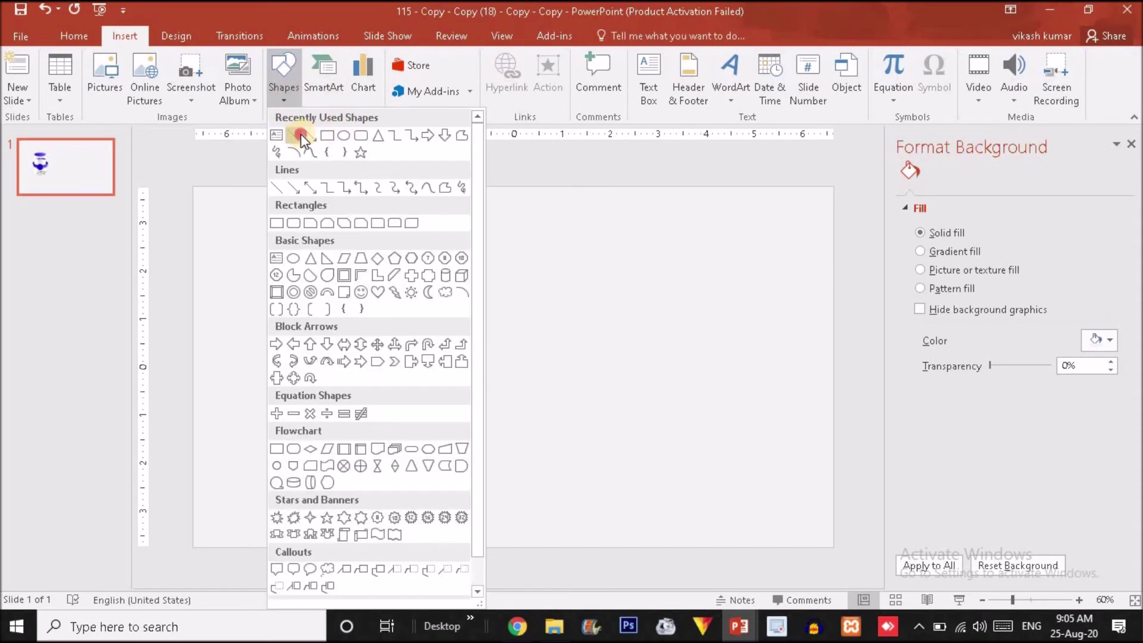
pyautogui.click(301, 136)
pyautogui.moveTo(296, 403)
pyautogui.mouseDown()
pyautogui.moveTo(372, 427)
pyautogui.moveTo(332, 473)
pyautogui.mouseUp()
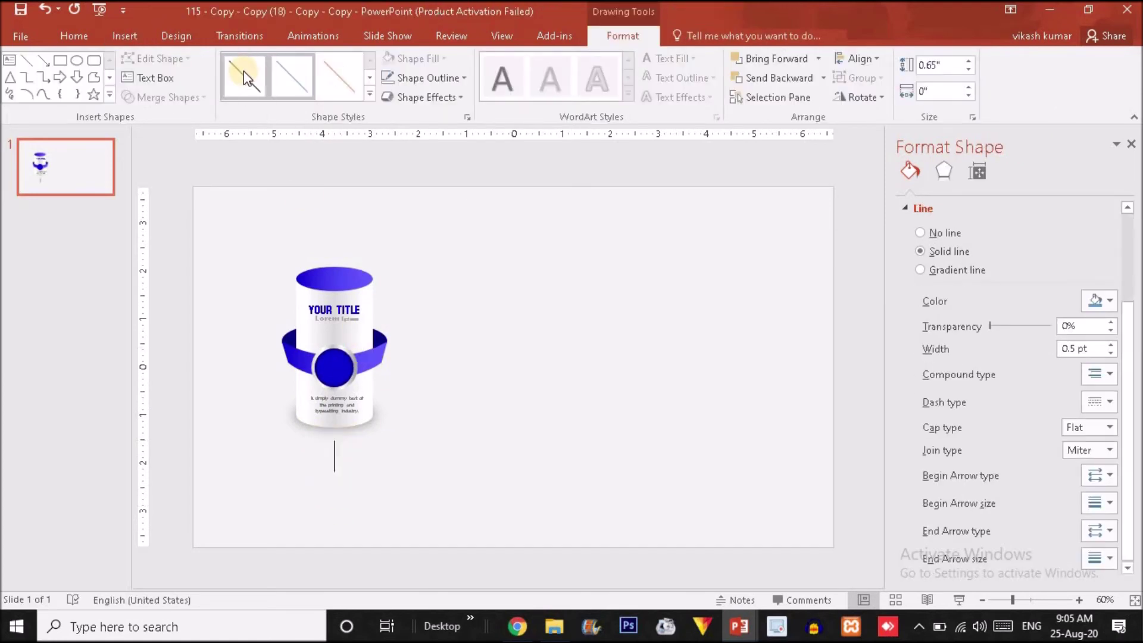
pyautogui.click(244, 77)
# Step: Add a tiny outline-free circle and nudge it onto the line's top end
pyautogui.click(78, 60)
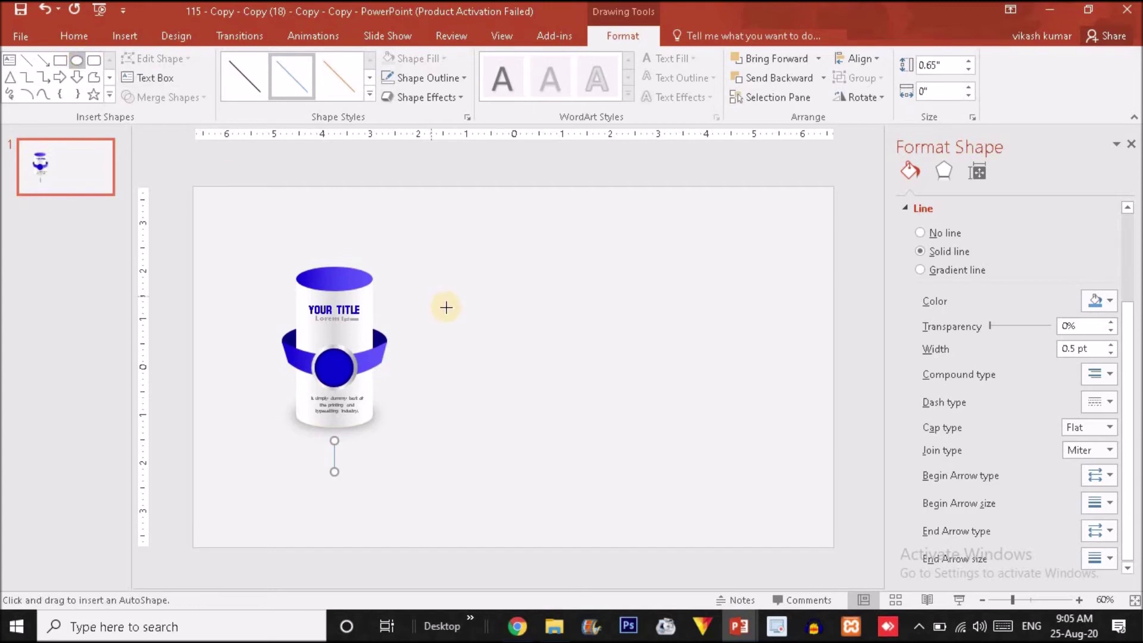
pyautogui.click(533, 475)
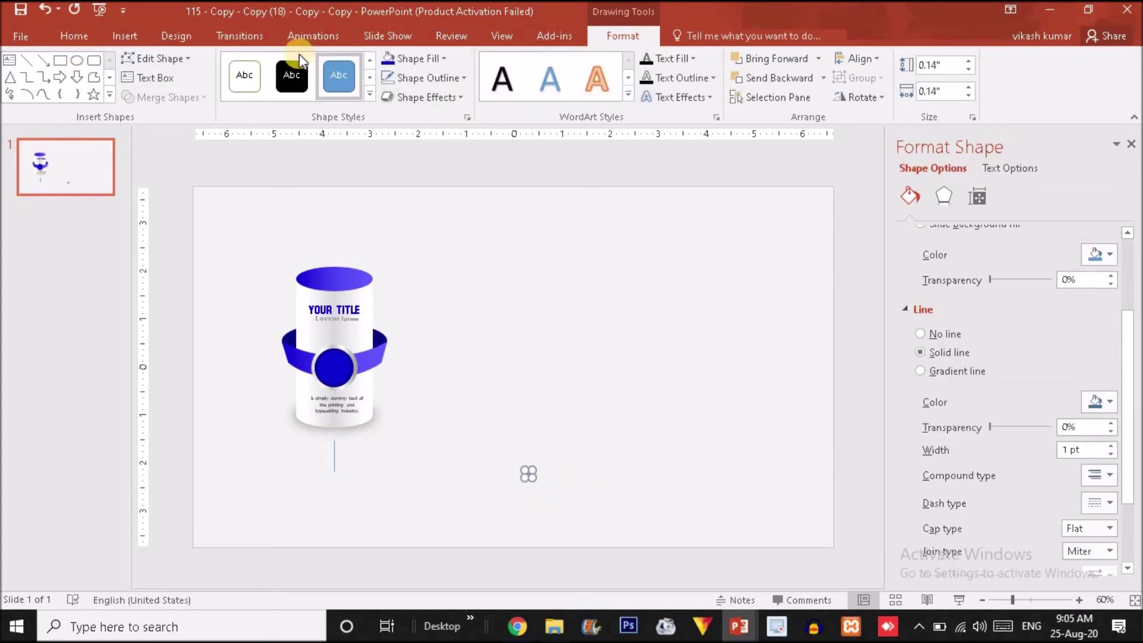
pyautogui.click(384, 78)
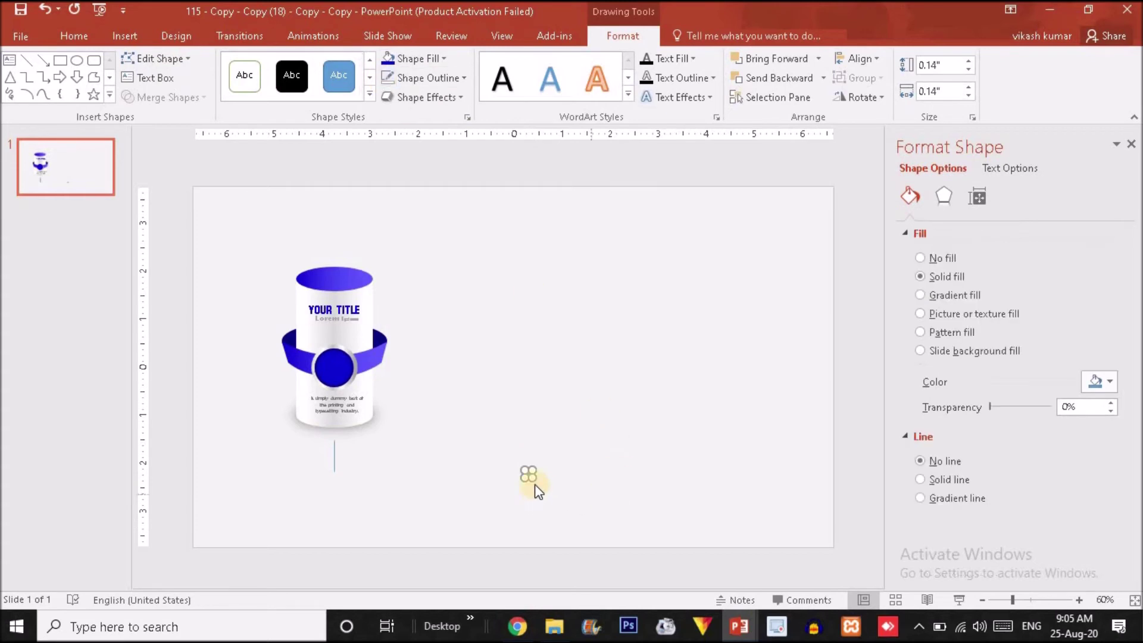
pyautogui.press('Left')
pyautogui.press('Left')
pyautogui.press('Left')
pyautogui.press('Left')
pyautogui.press('Left')
pyautogui.press('Left')
pyautogui.press('Left')
pyautogui.press('Left')
pyautogui.press('Left')
pyautogui.press('Left')
pyautogui.press('Left')
pyautogui.press('Up')
pyautogui.press('Up')
pyautogui.press('Right')
pyautogui.hotkey('ctrl', 'Up')
pyautogui.click(635, 439)
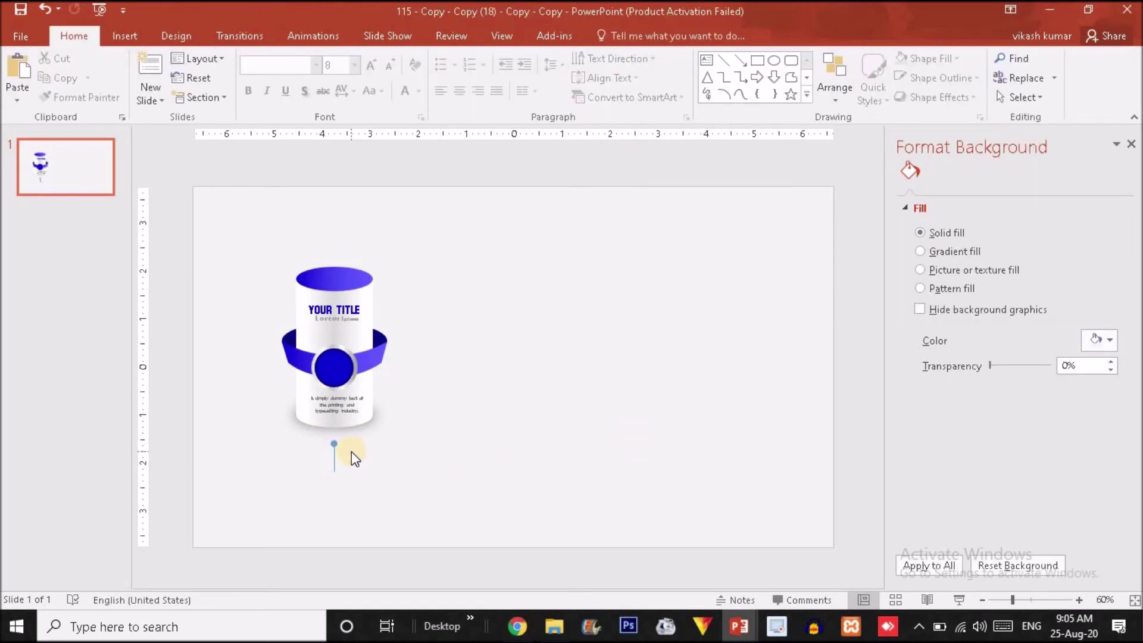
# Step: Copy the title box below the connector line and type the year 2016
pyautogui.click(349, 301)
pyautogui.click(348, 299)
pyautogui.moveTo(347, 296)
pyautogui.mouseDown()
pyautogui.moveTo(359, 483)
pyautogui.moveTo(348, 484)
pyautogui.mouseUp()
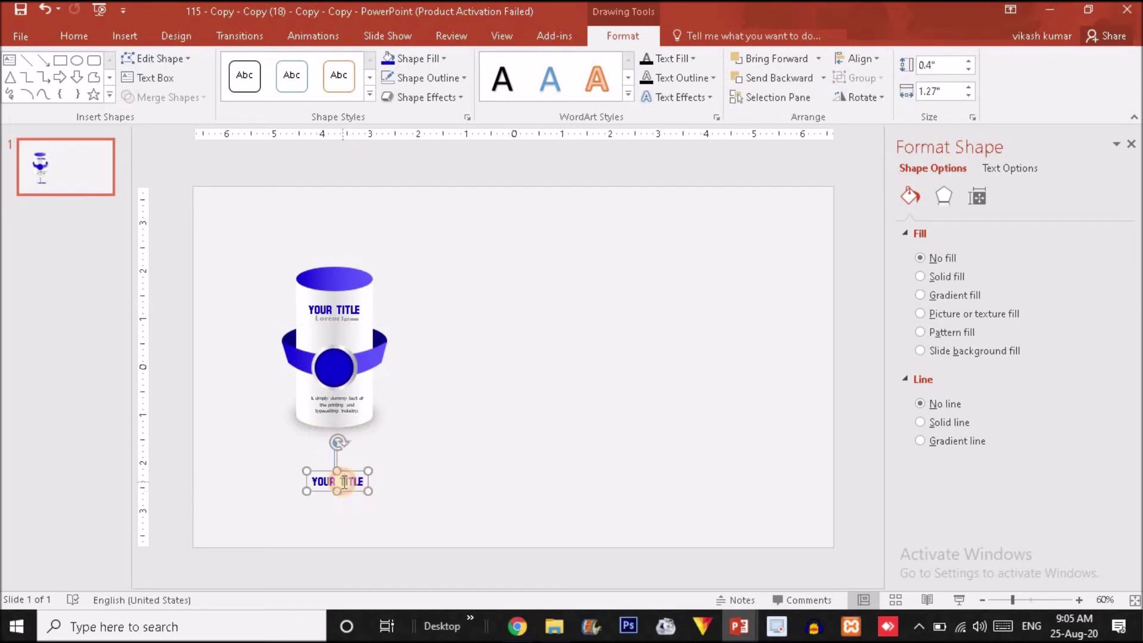
pyautogui.write('1')
pyautogui.press('BackSpace')
pyautogui.write('20')
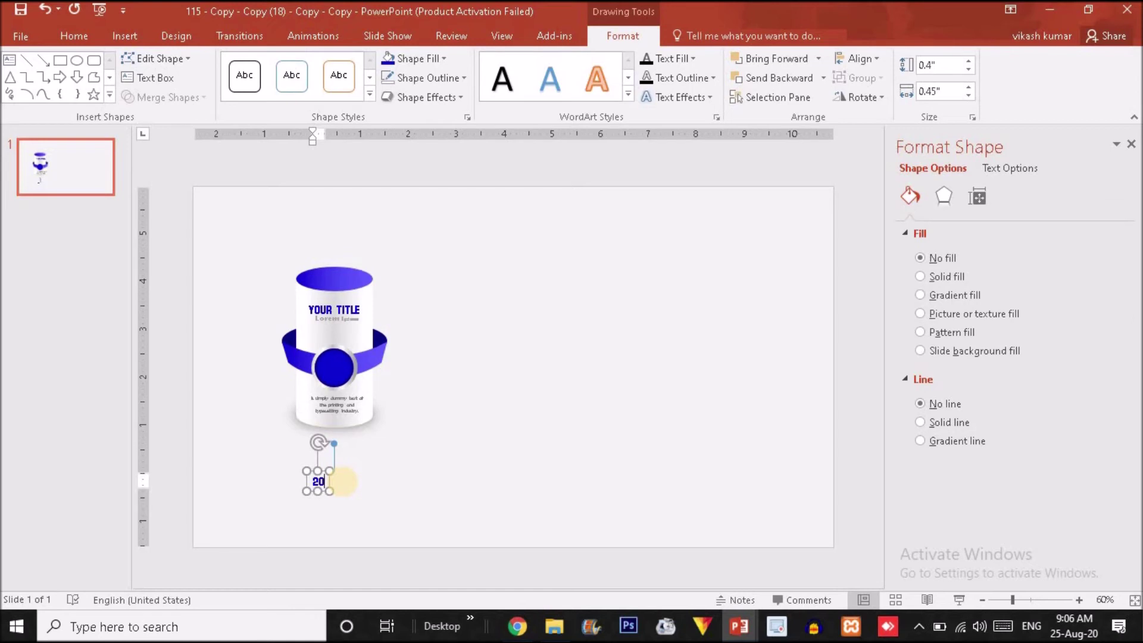
pyautogui.write('1')
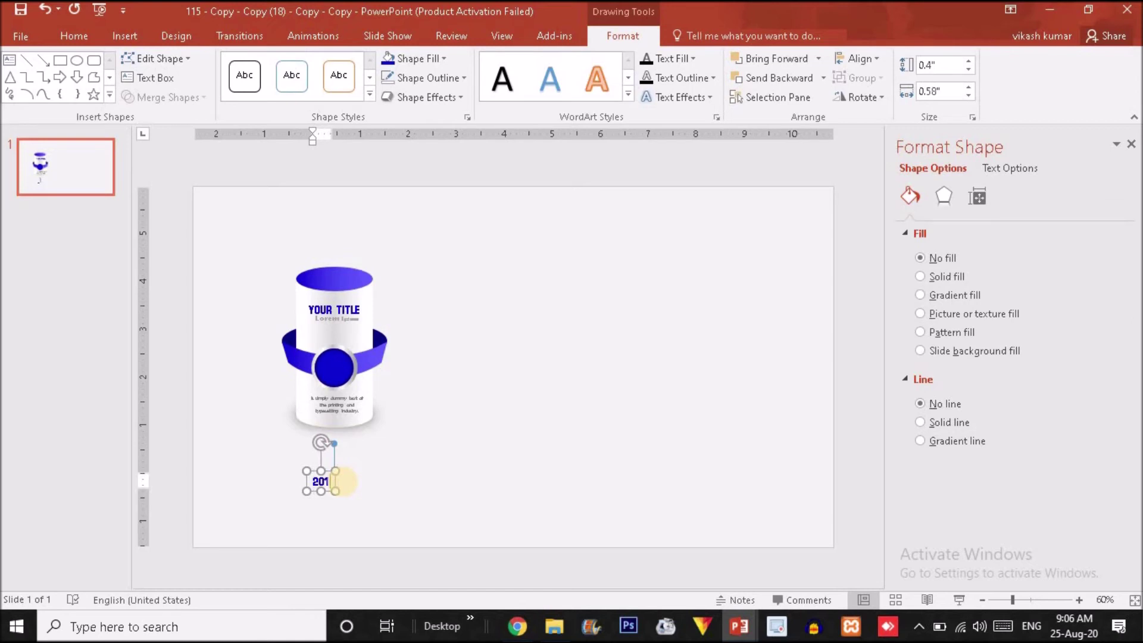
pyautogui.write('5')
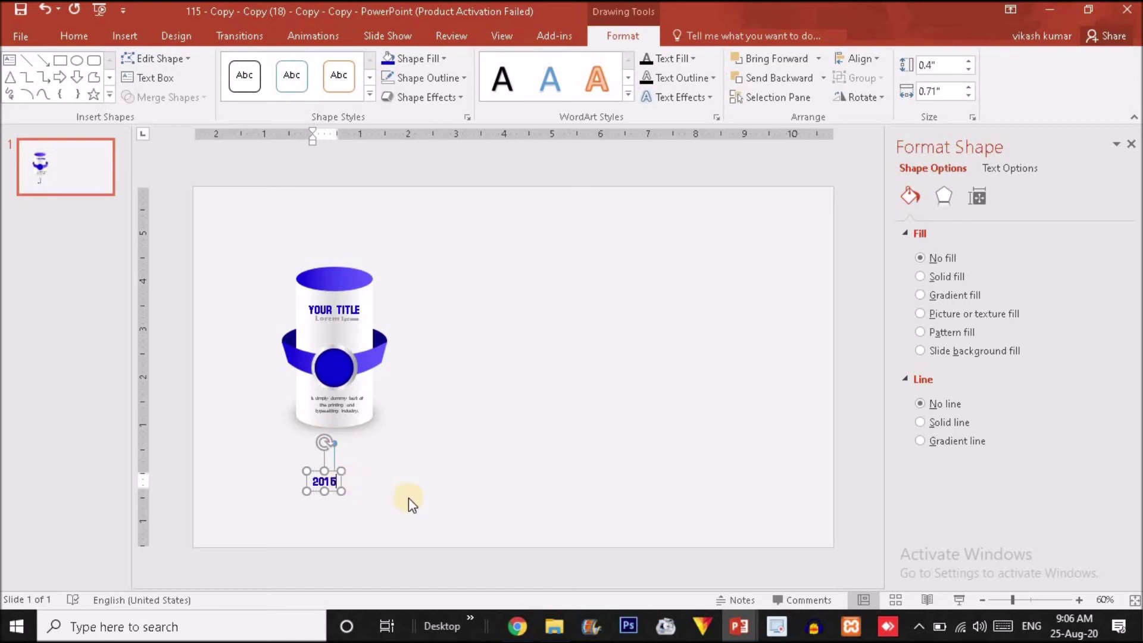
# Step: Set the year label's font to Agency FB at size 20
pyautogui.doubleClick(331, 485)
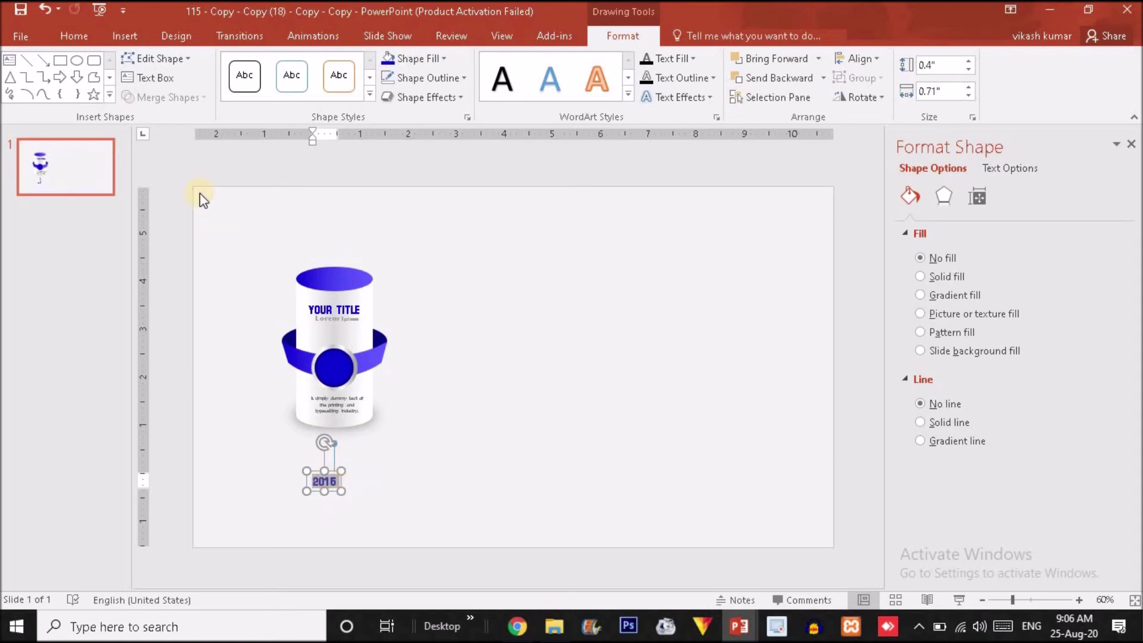
pyautogui.click(66, 37)
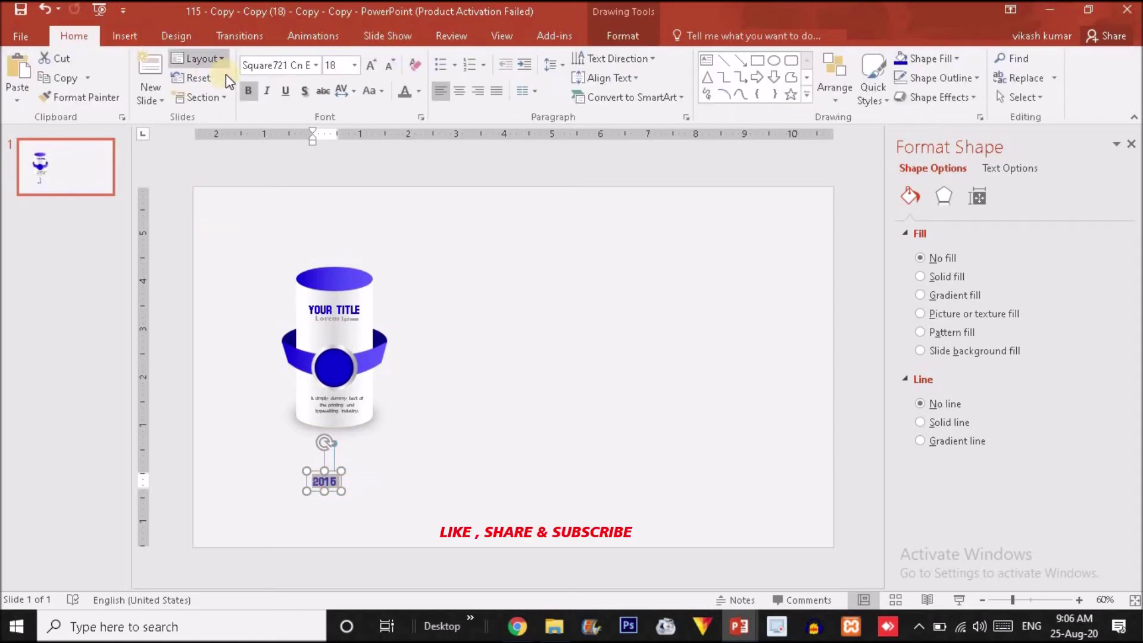
pyautogui.click(316, 66)
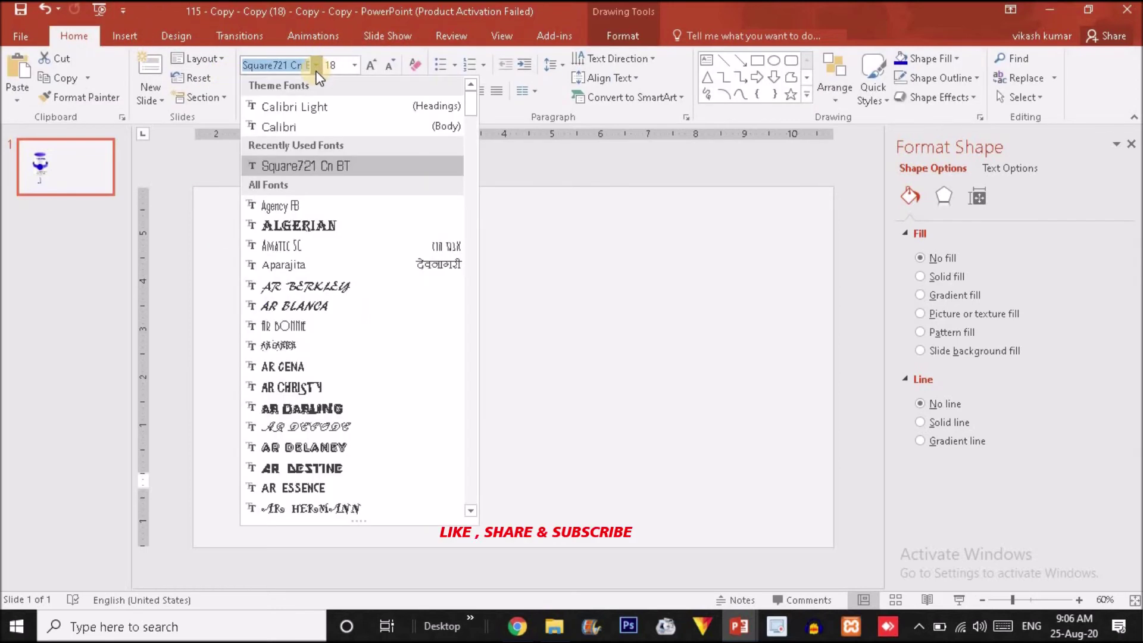
pyautogui.click(328, 203)
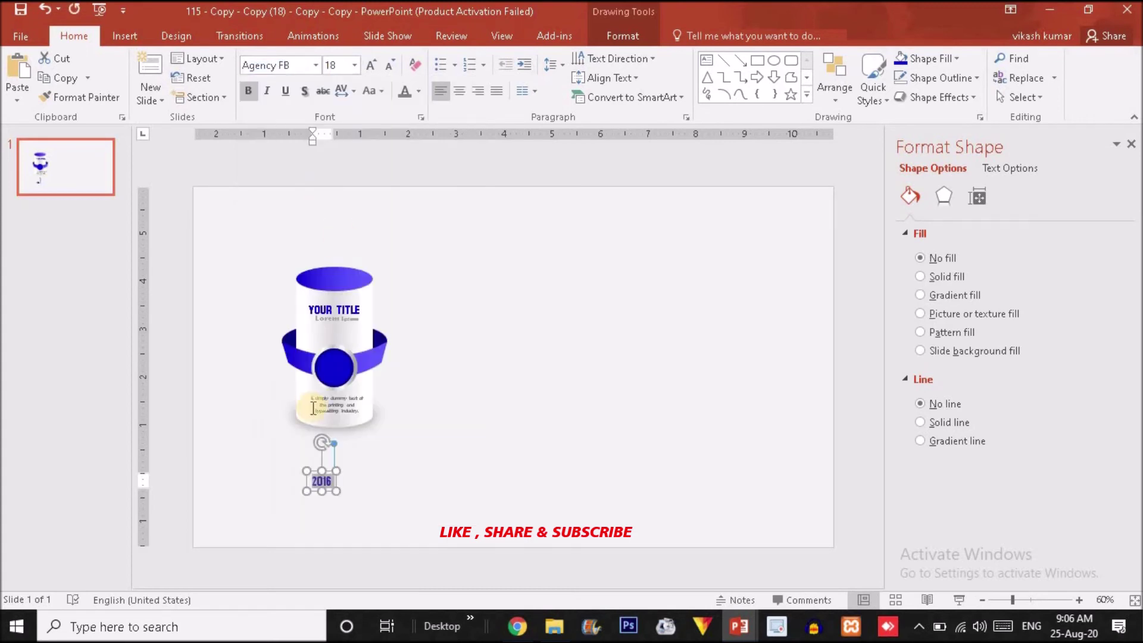
pyautogui.click(372, 66)
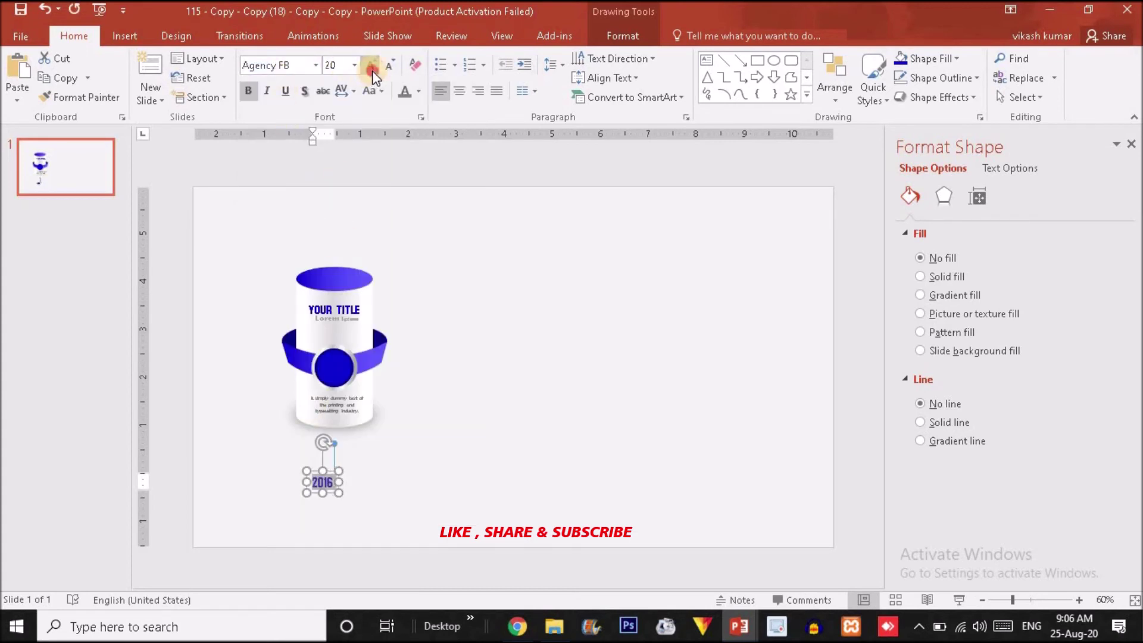
pyautogui.click(372, 67)
pyautogui.click(371, 67)
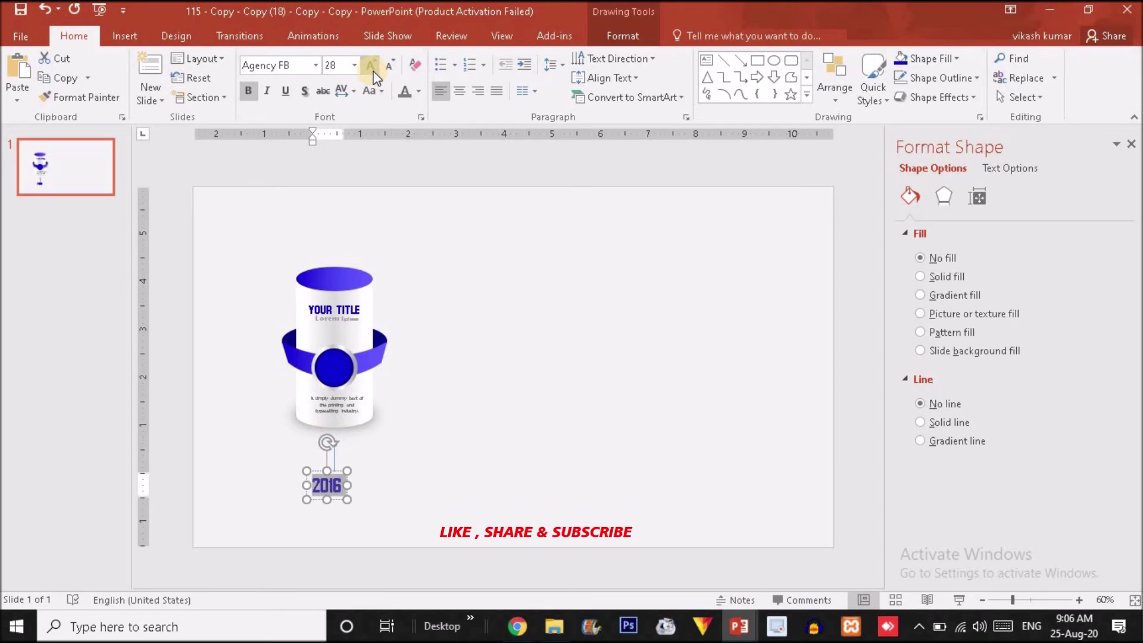
pyautogui.click(389, 68)
pyautogui.click(389, 68)
pyautogui.click(388, 68)
pyautogui.click(372, 68)
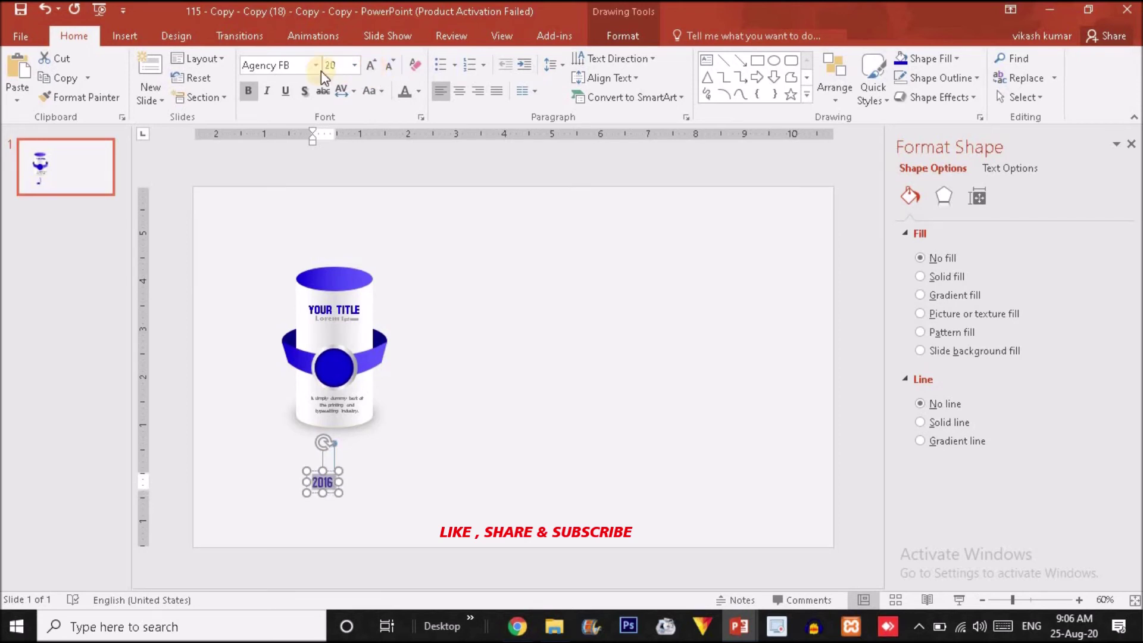
# Step: Confirm the 2016 text is size 20 and centre the label under the line
pyautogui.click(334, 469)
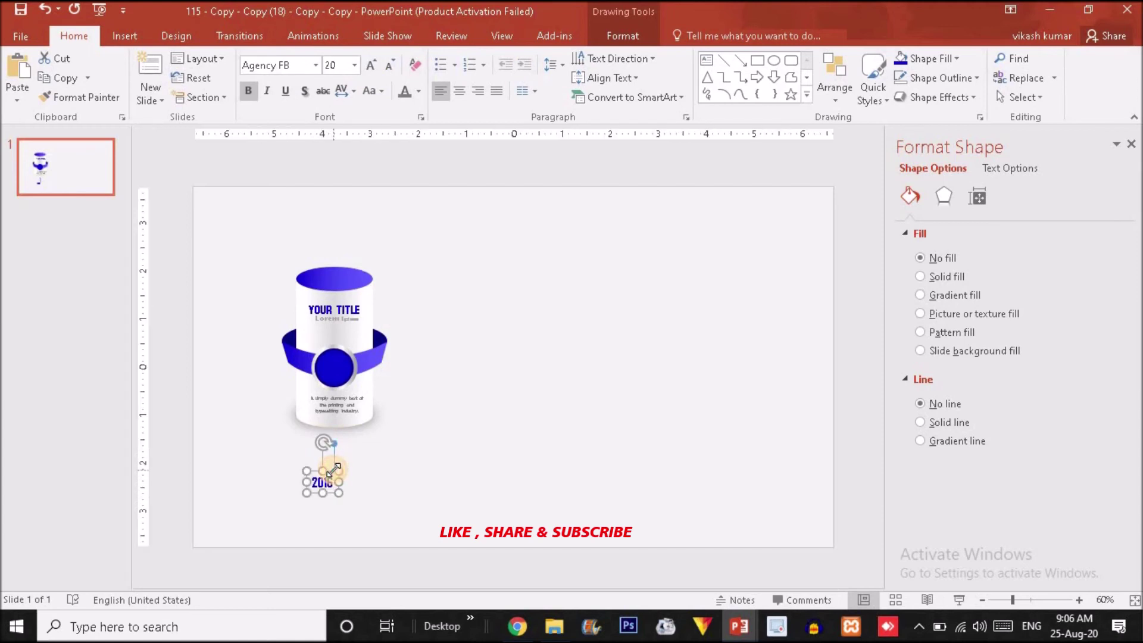
pyautogui.doubleClick(325, 480)
pyautogui.click(371, 66)
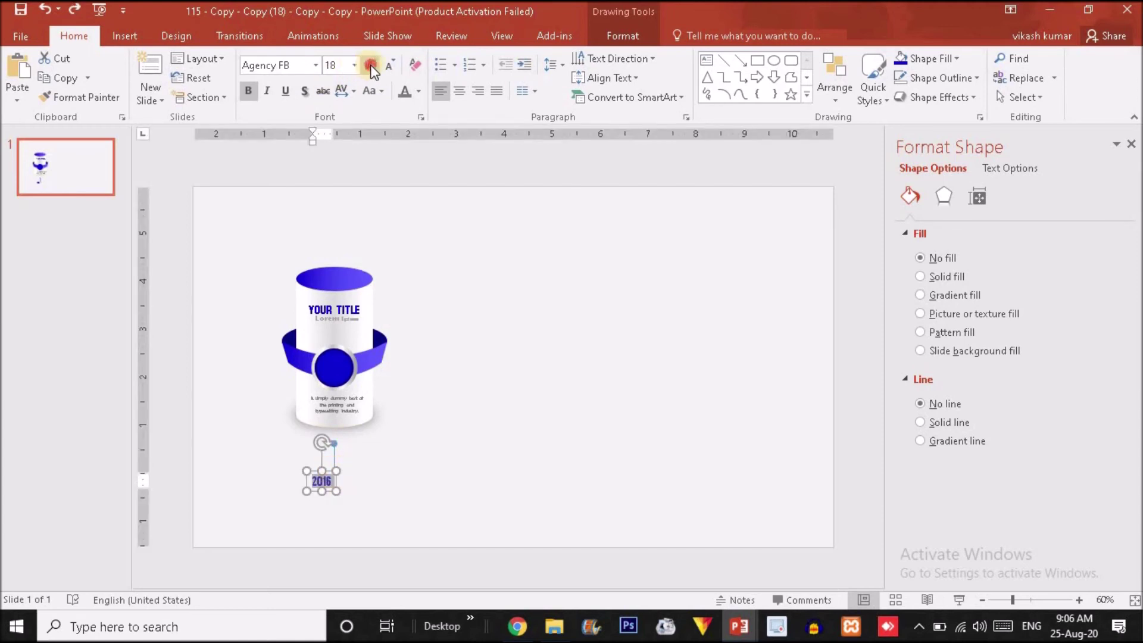
pyautogui.moveTo(332, 495); pyautogui.dragTo(342, 495)
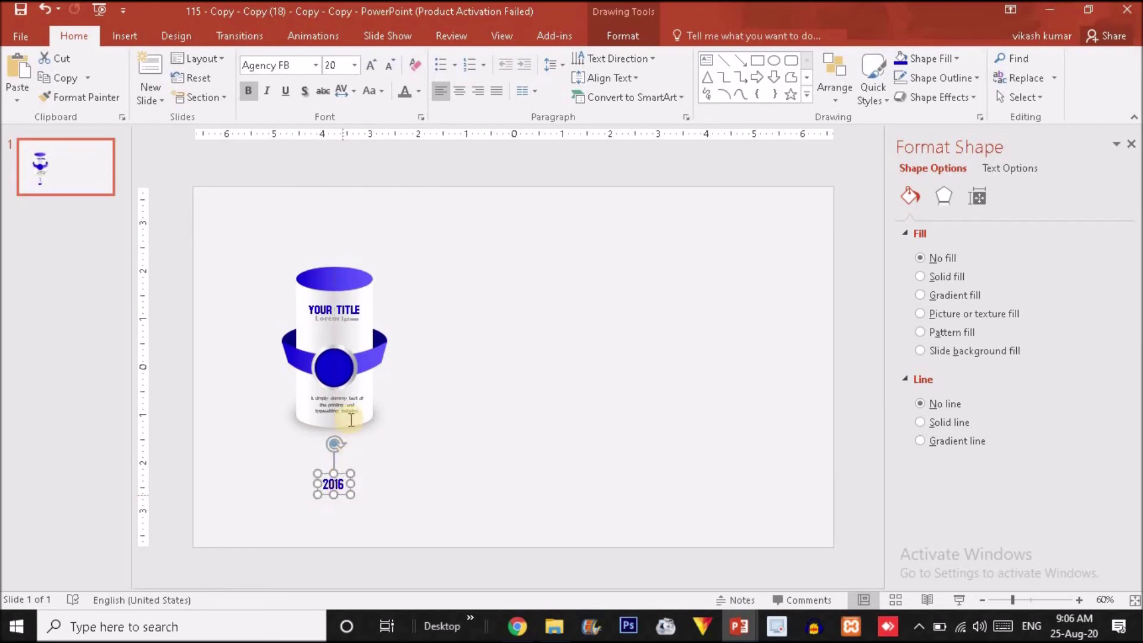
# Step: Move the description text from the cylinder to beneath the 2016 label
pyautogui.click(356, 398)
pyautogui.moveTo(358, 389); pyautogui.dragTo(355, 528)
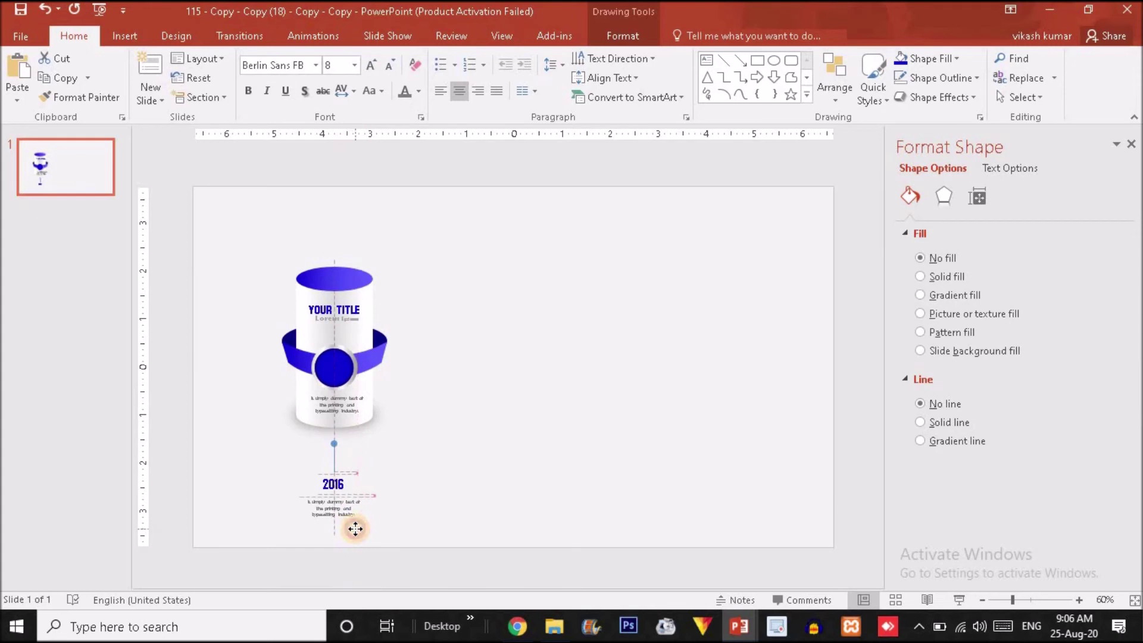
pyautogui.moveTo(356, 529); pyautogui.dragTo(356, 529)
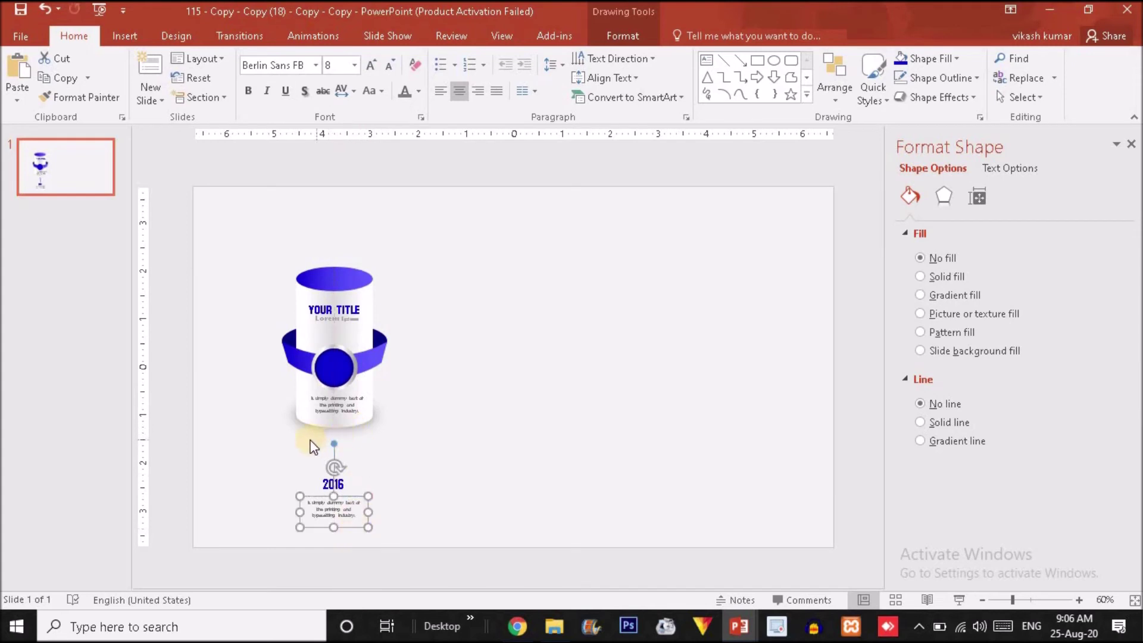
pyautogui.click(369, 467)
# Step: Copy the line and dot, flip the copy vertically, and move it above the cylinder
pyautogui.click(372, 484)
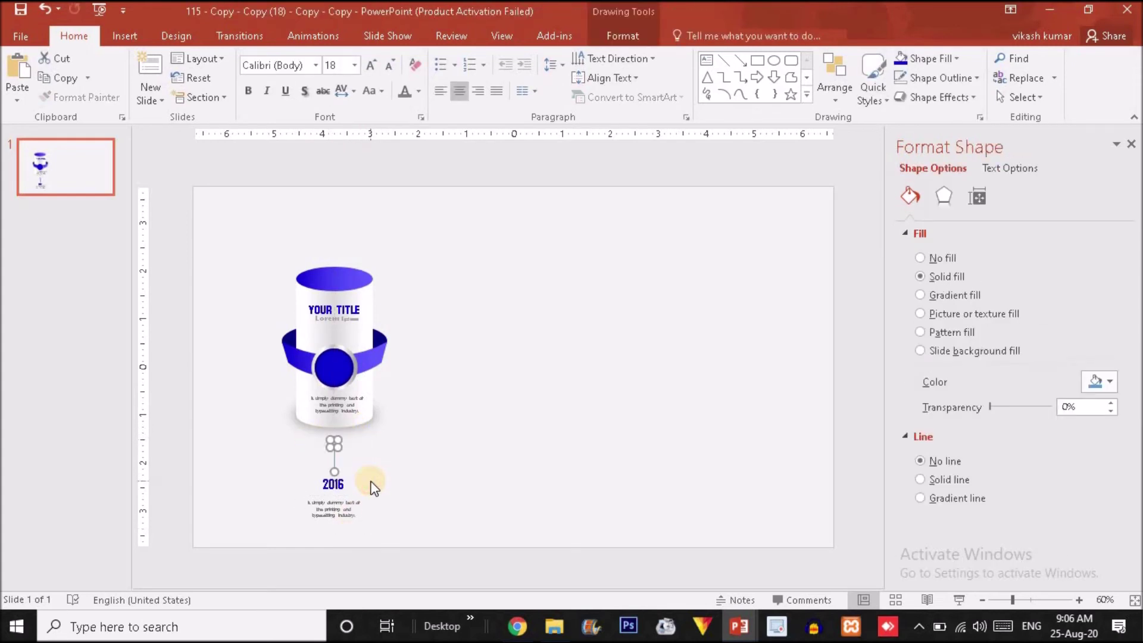
pyautogui.click(373, 487)
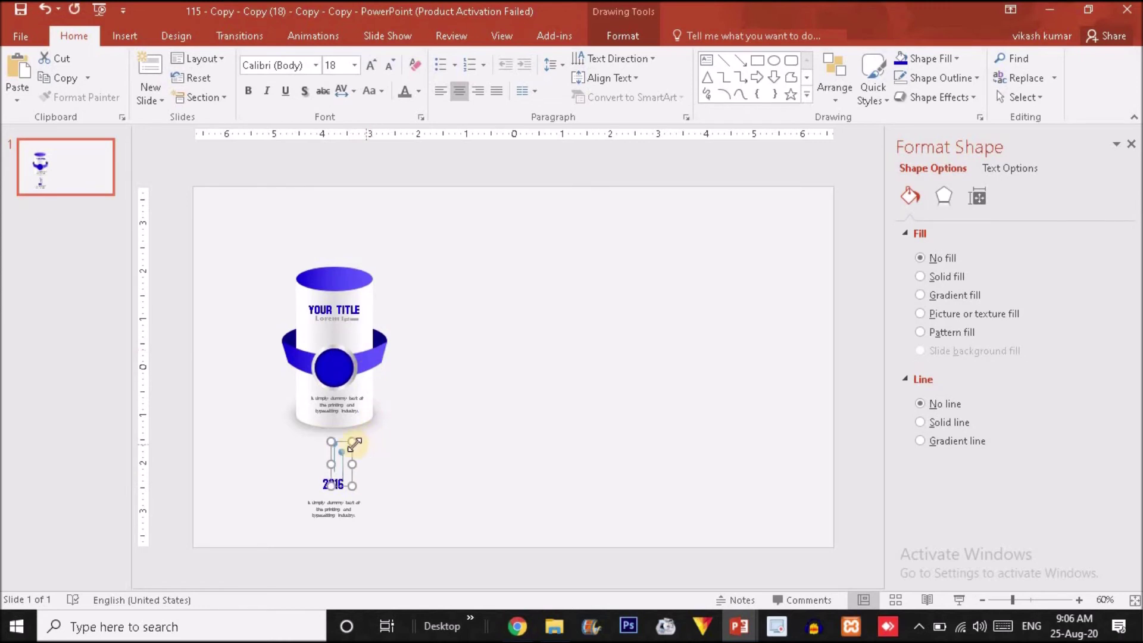
pyautogui.moveTo(354, 443); pyautogui.dragTo(462, 307)
pyautogui.click(834, 71)
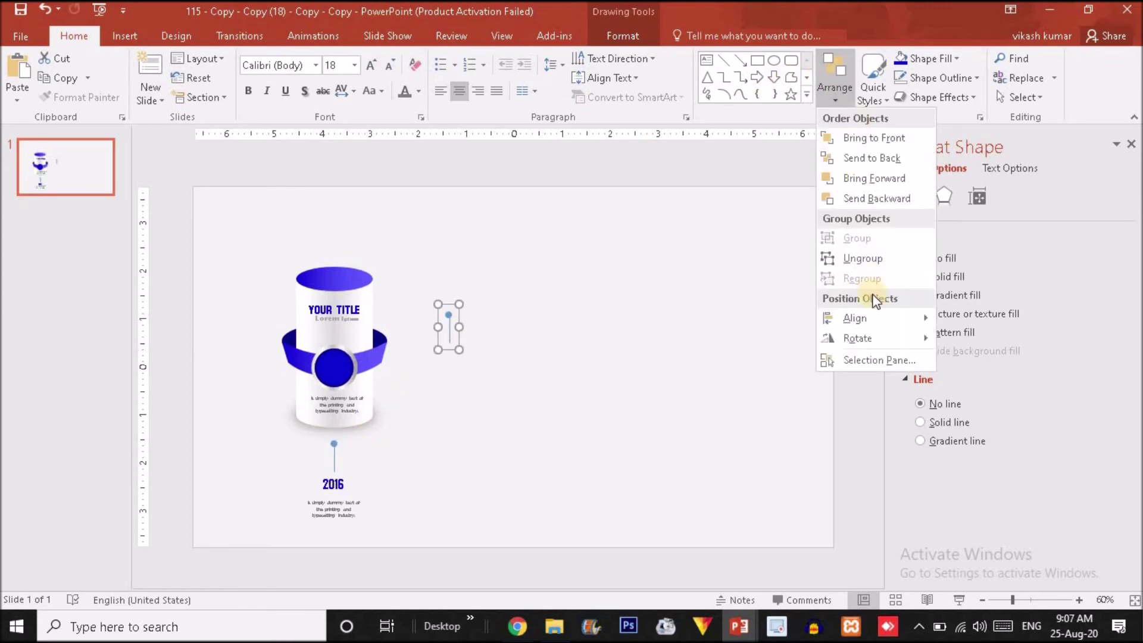
pyautogui.moveTo(857, 338)
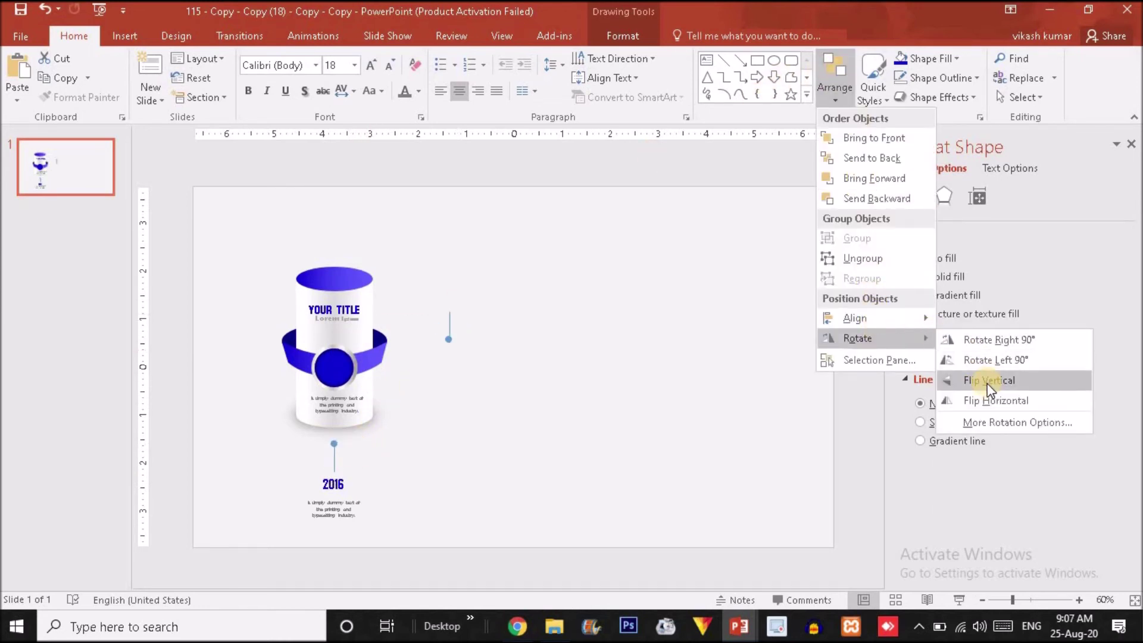
pyautogui.click(987, 381)
pyautogui.doubleClick(452, 322)
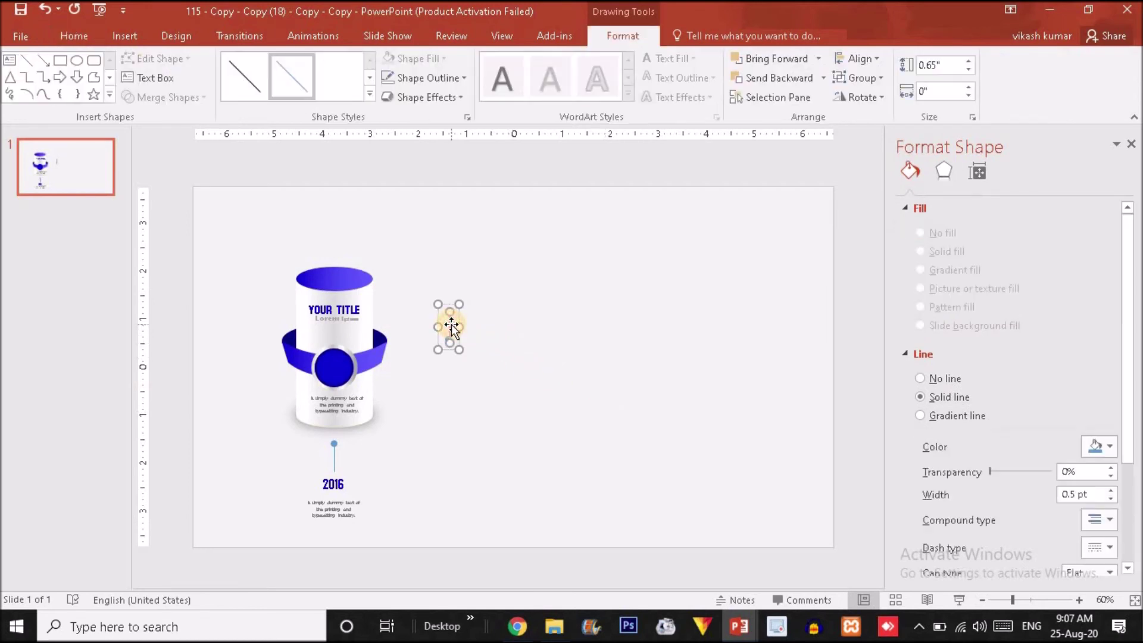
pyautogui.moveTo(451, 326); pyautogui.dragTo(344, 228)
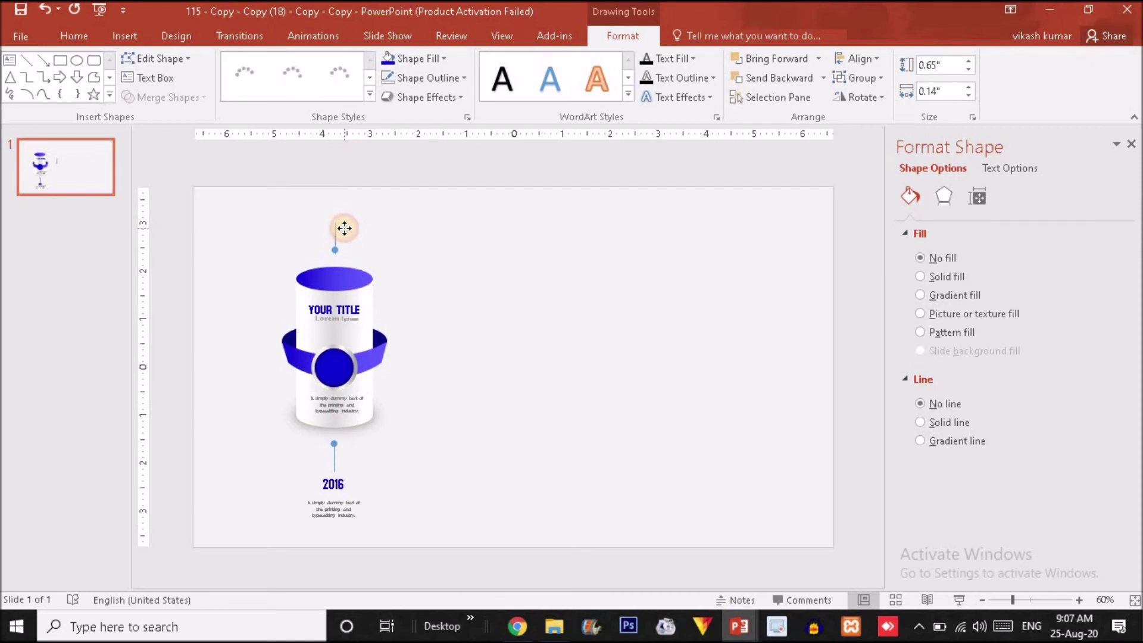
# Step: Undo the stray moves and settle the connector centred above the cylinder
pyautogui.click(344, 229)
pyautogui.hotkey('ctrl', 'z')
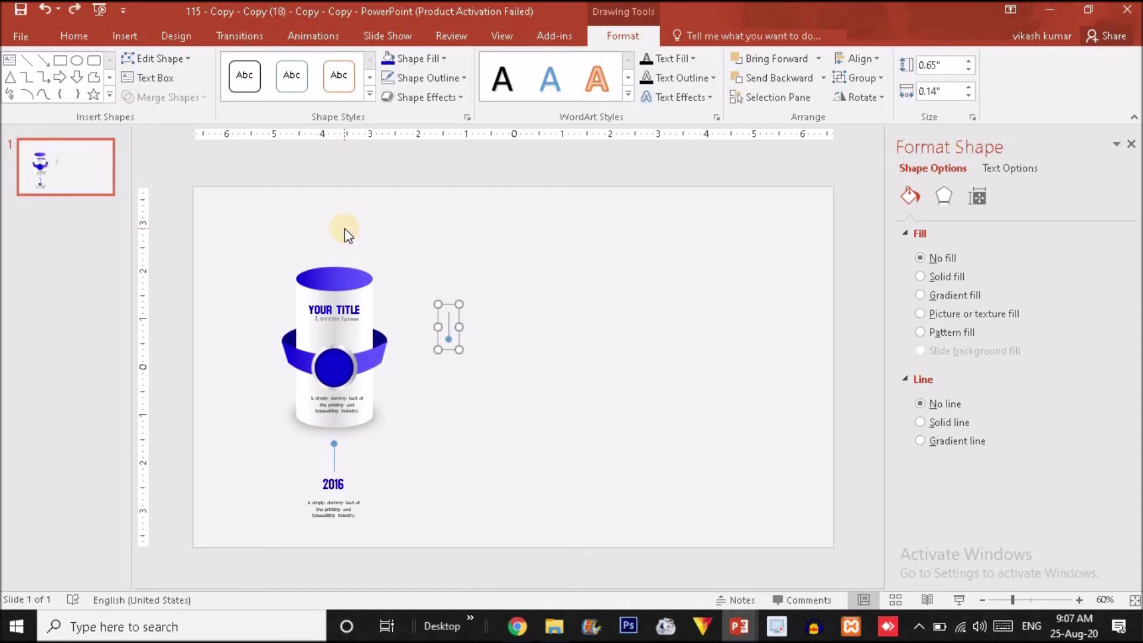
pyautogui.hotkey('ctrl', 'z')
pyautogui.hotkey('ctrl', 'z')
pyautogui.moveTo(344, 455); pyautogui.dragTo(349, 236)
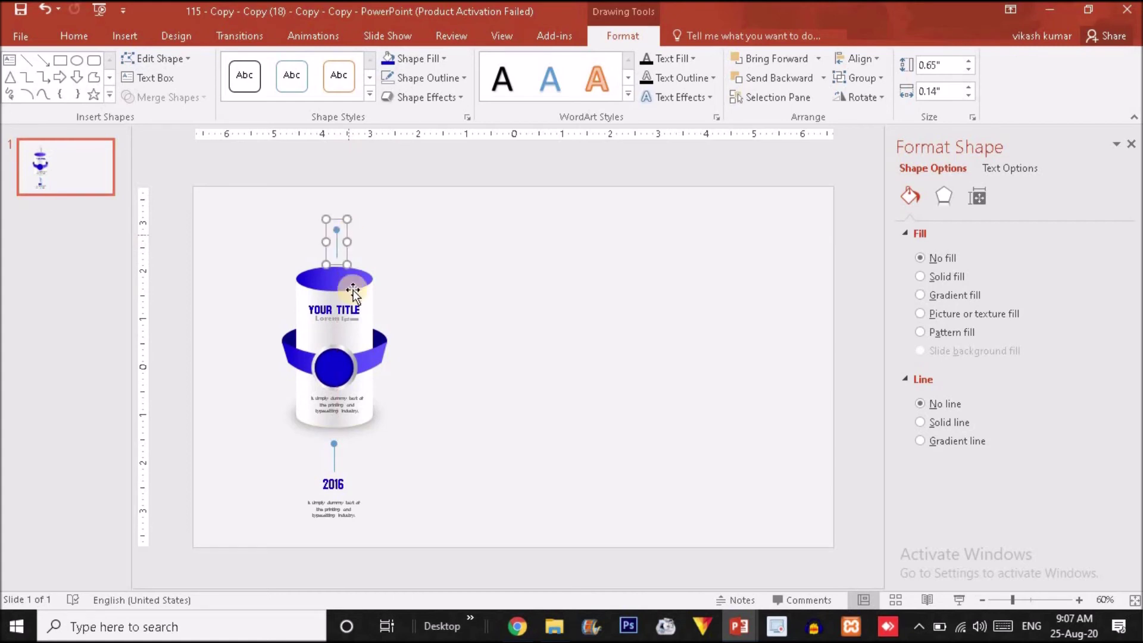
pyautogui.click(326, 500)
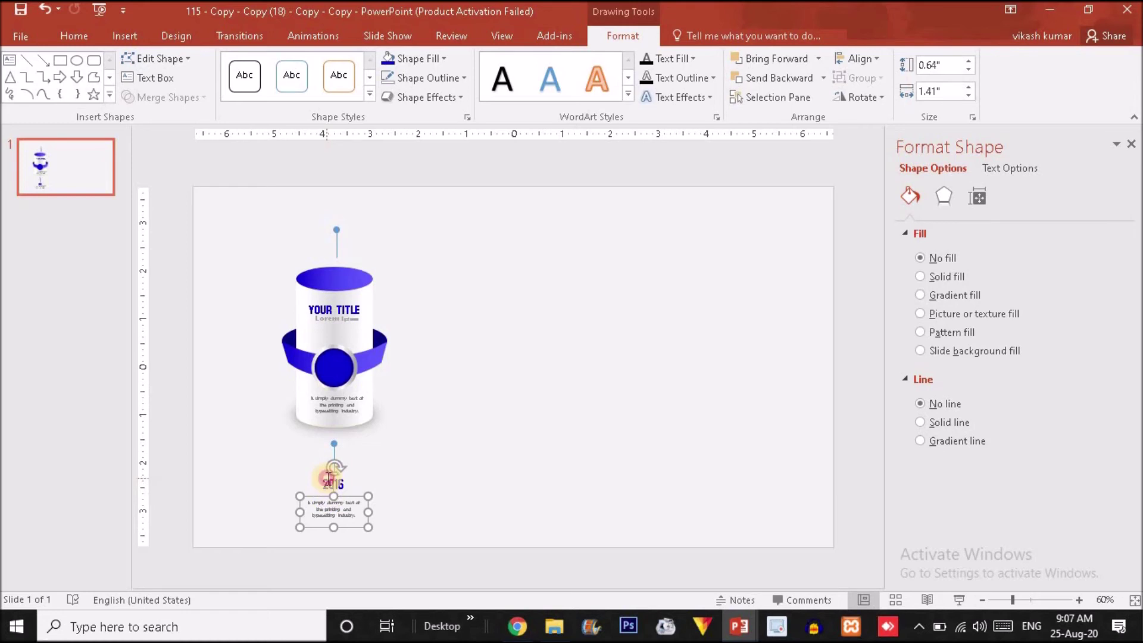
# Step: Duplicate the 2016 label and description above the cylinder, nudging everything down slightly
pyautogui.keyDown('shift'); pyautogui.click(329, 478); pyautogui.keyUp('shift')
pyautogui.moveTo(329, 478); pyautogui.dragTo(337, 486)
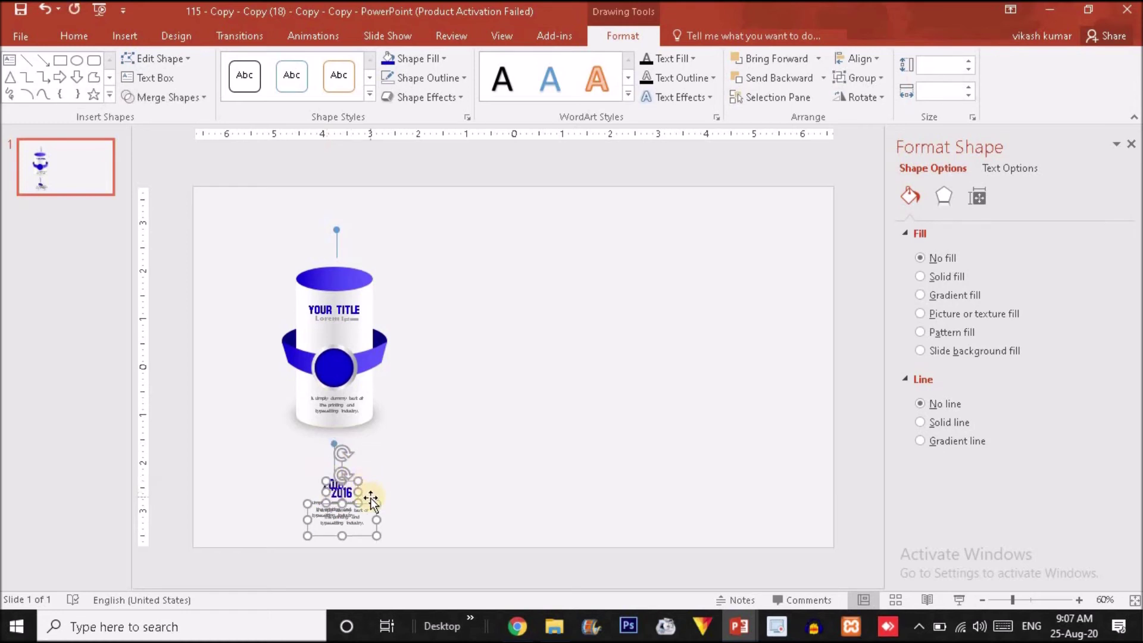
pyautogui.moveTo(370, 500); pyautogui.dragTo(360, 198)
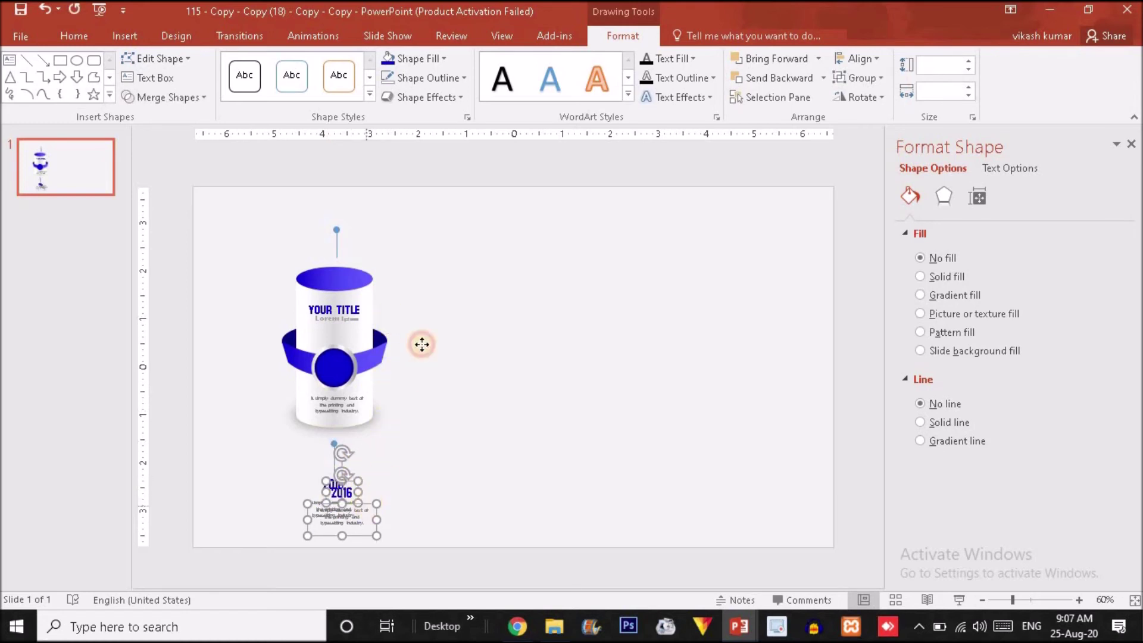
pyautogui.moveTo(208, 162); pyautogui.dragTo(424, 575)
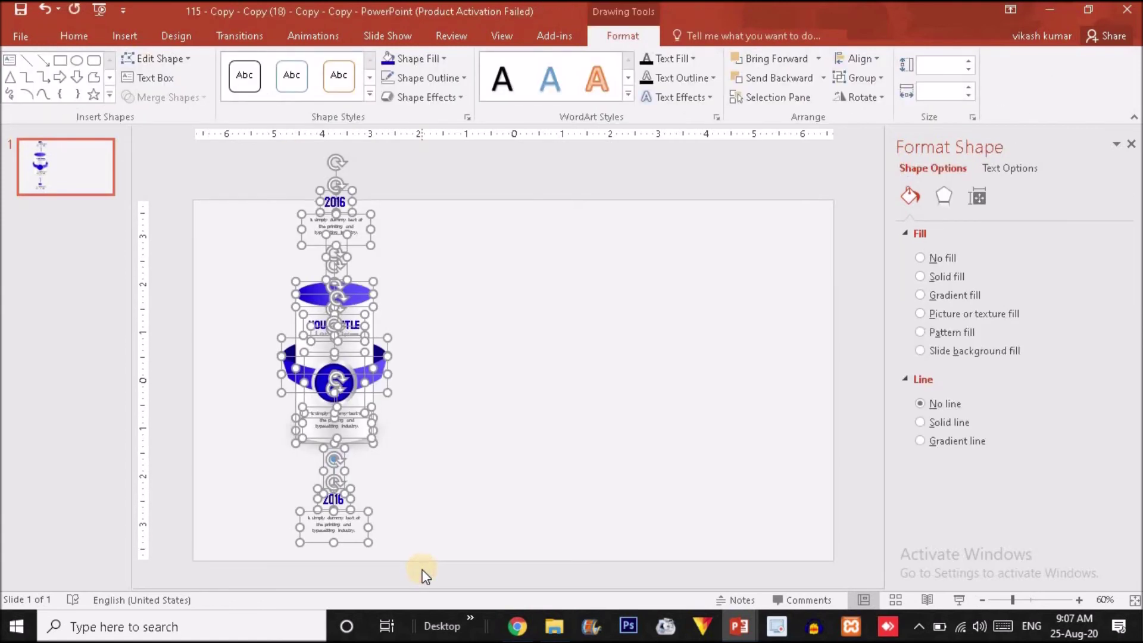
pyautogui.press('Down')
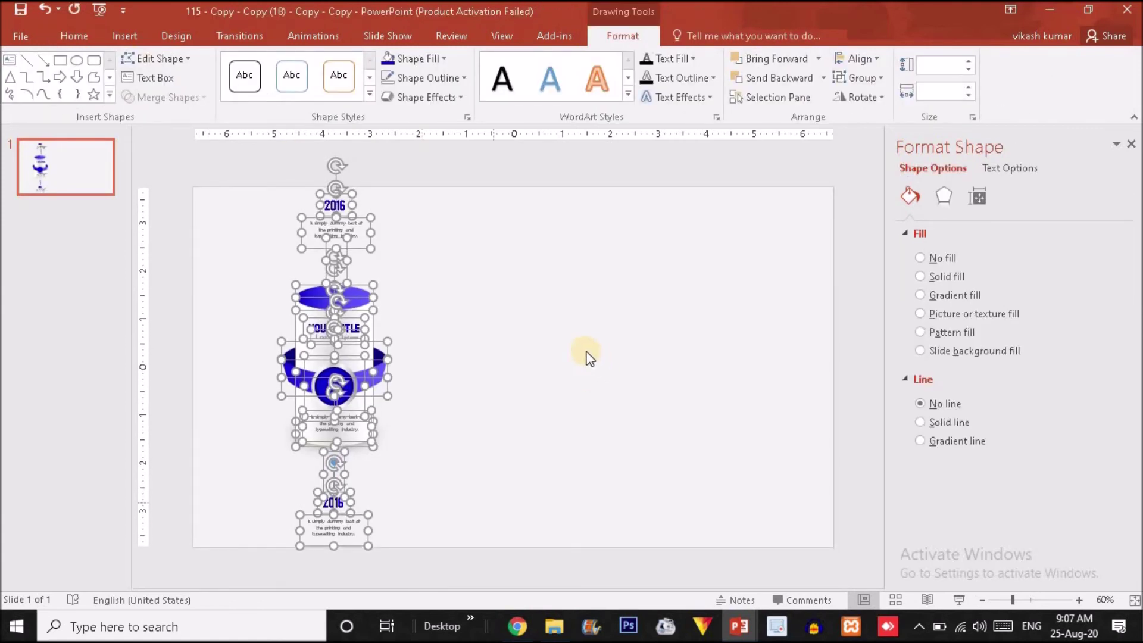
pyautogui.click(390, 213)
# Step: Retype the top heading as SOME MORE TEXT, fix its spacing and centre it
pyautogui.click(339, 202)
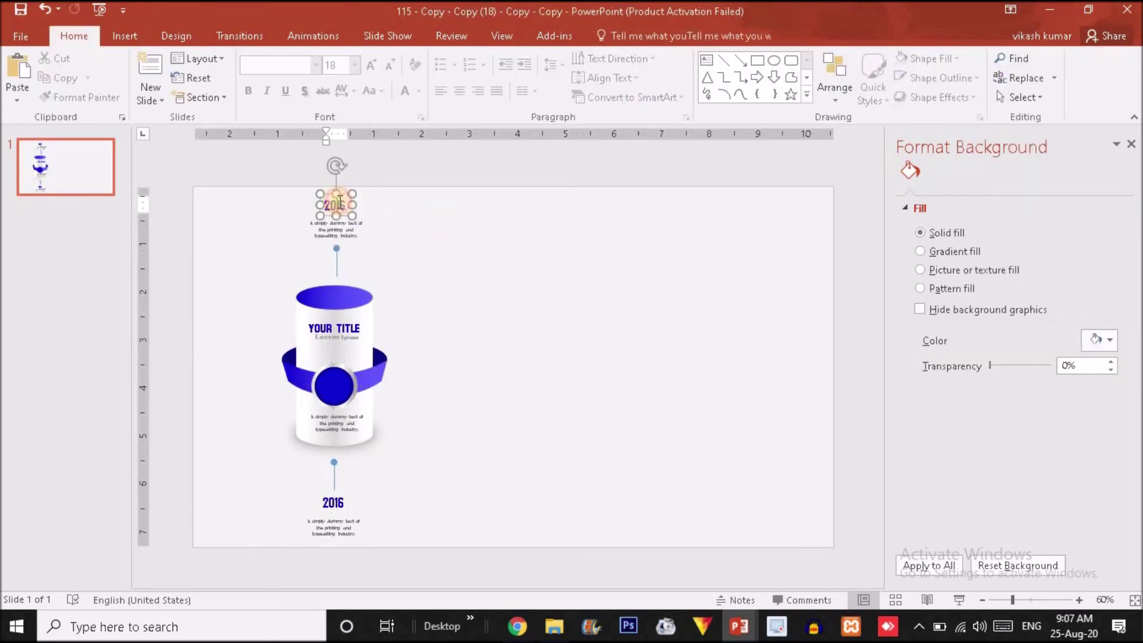
pyautogui.doubleClick(328, 204)
pyautogui.press('Delete')
pyautogui.write('OME MORE')
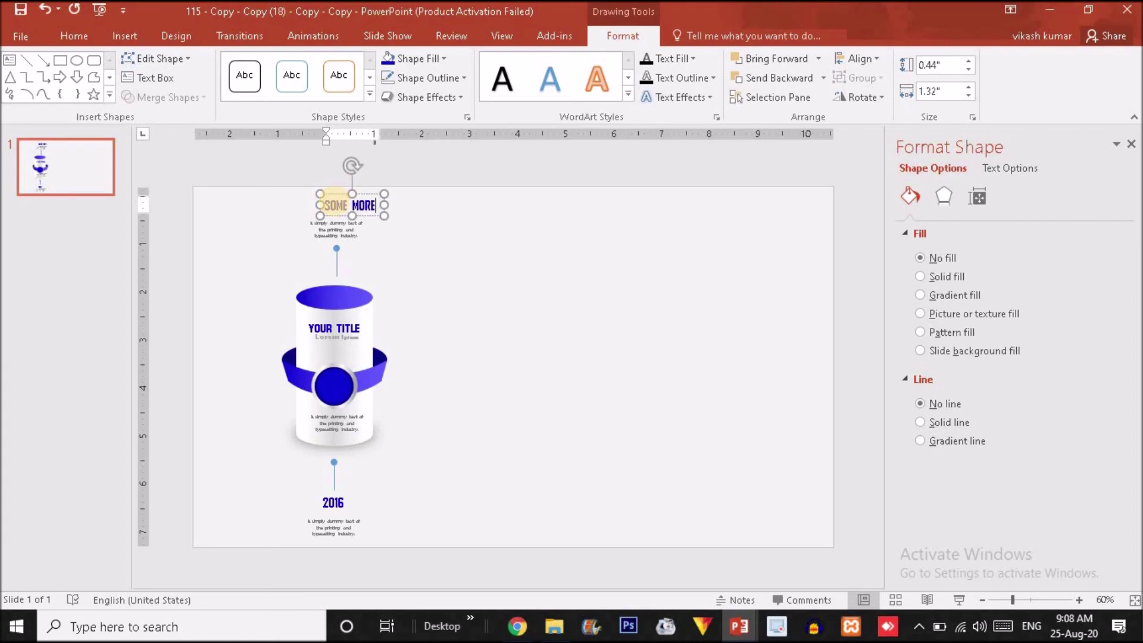
pyautogui.write(' TEXT')
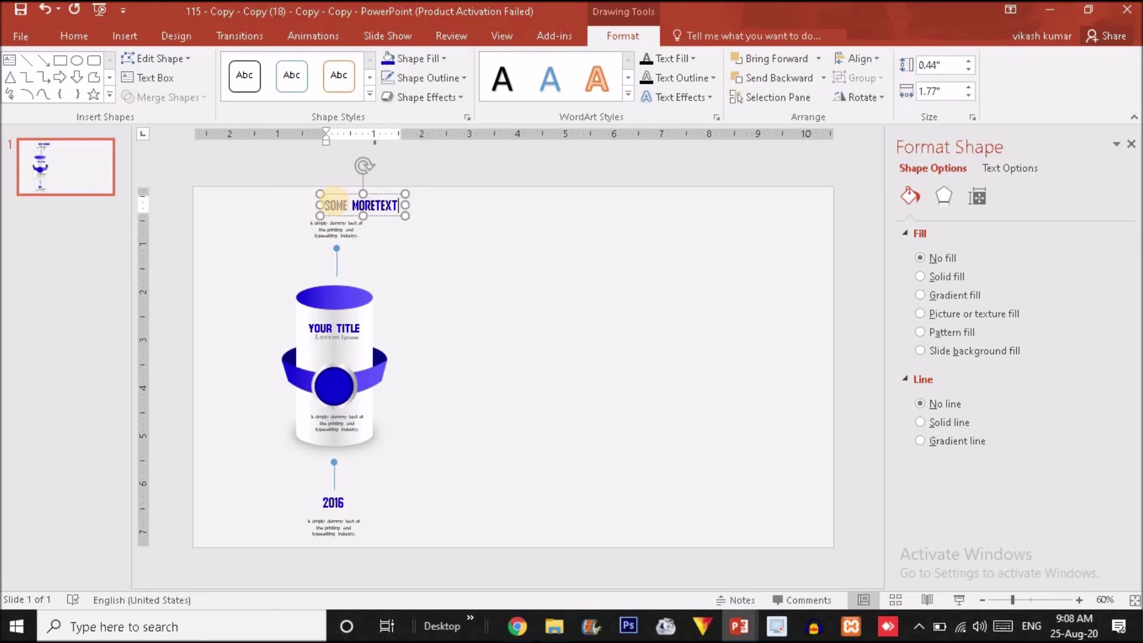
pyautogui.click(370, 205)
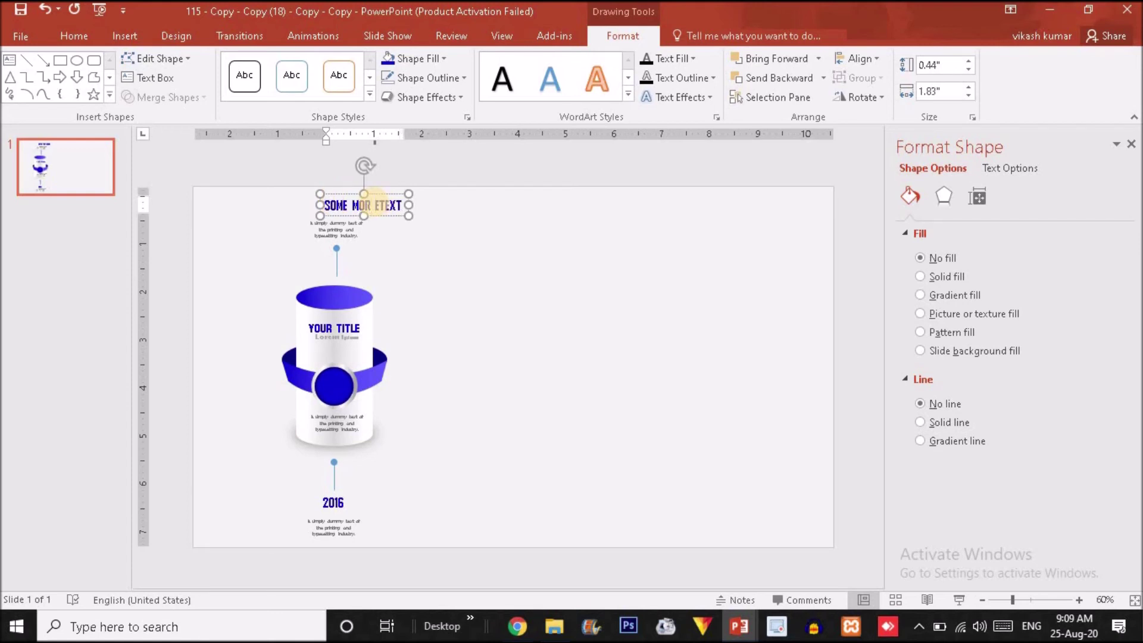
pyautogui.press('BackSpace')
pyautogui.click(381, 205)
pyautogui.moveTo(394, 196); pyautogui.dragTo(372, 197)
pyautogui.write('E')
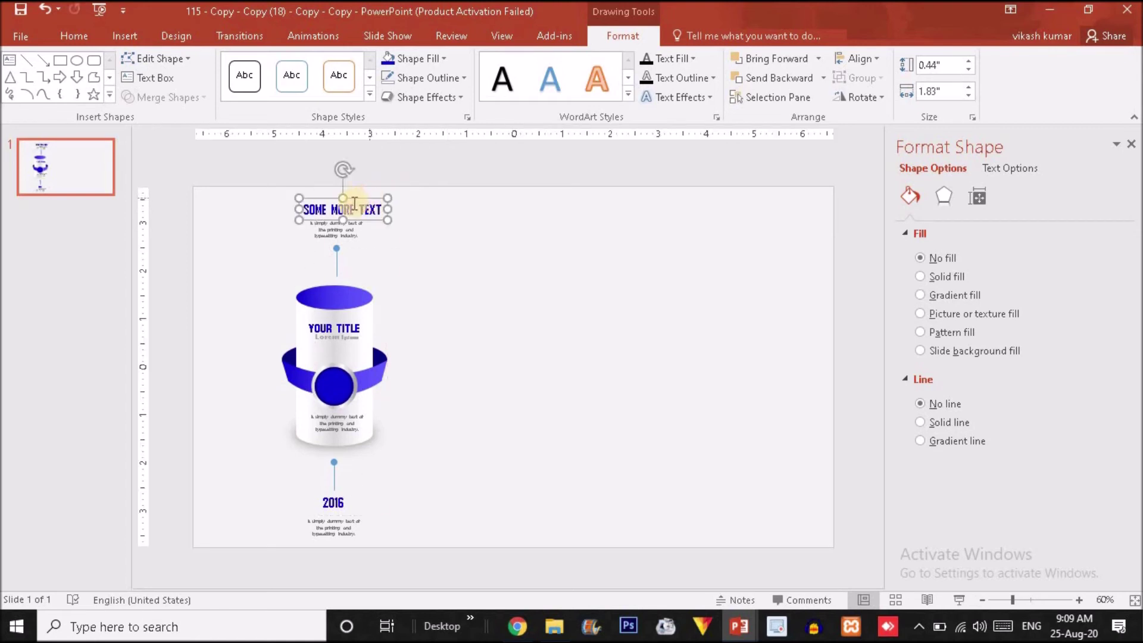
pyautogui.click(355, 204)
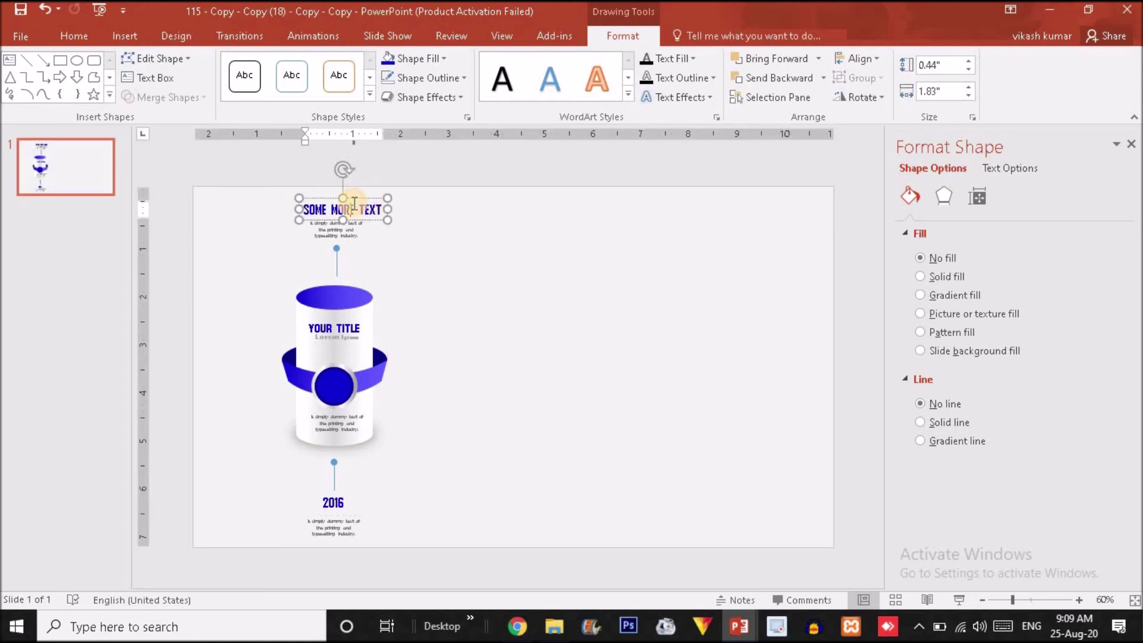
# Step: Reduce the SOME MORE TEXT heading to 16 pt and reposition it above its description
pyautogui.click(72, 36)
pyautogui.doubleClick(384, 69)
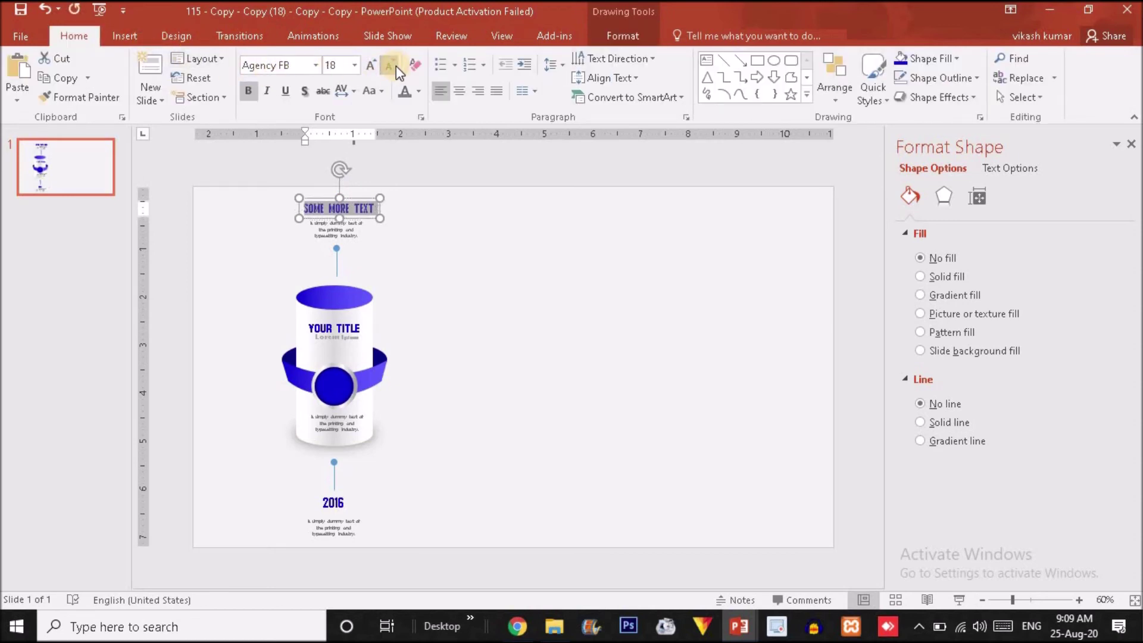
pyautogui.moveTo(355, 200); pyautogui.dragTo(359, 201)
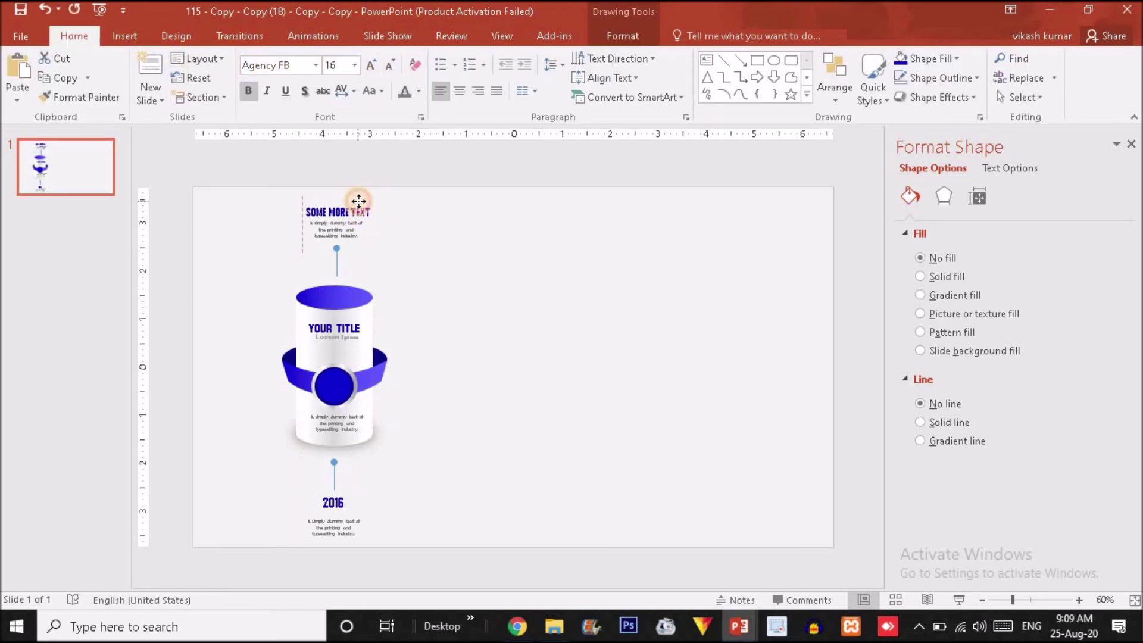
# Step: Turn the upper and lower connector lines gray, then group the whole cylinder graphic with Ctrl+G
pyautogui.click(336, 260)
pyautogui.click(617, 36)
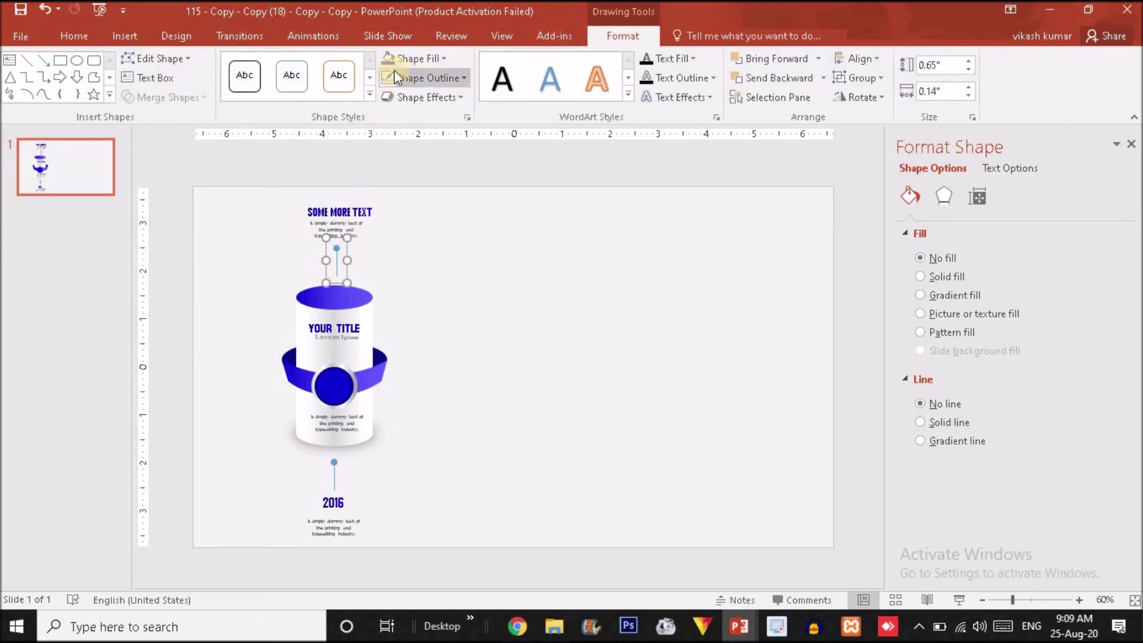
pyautogui.click(416, 60)
pyautogui.click(387, 156)
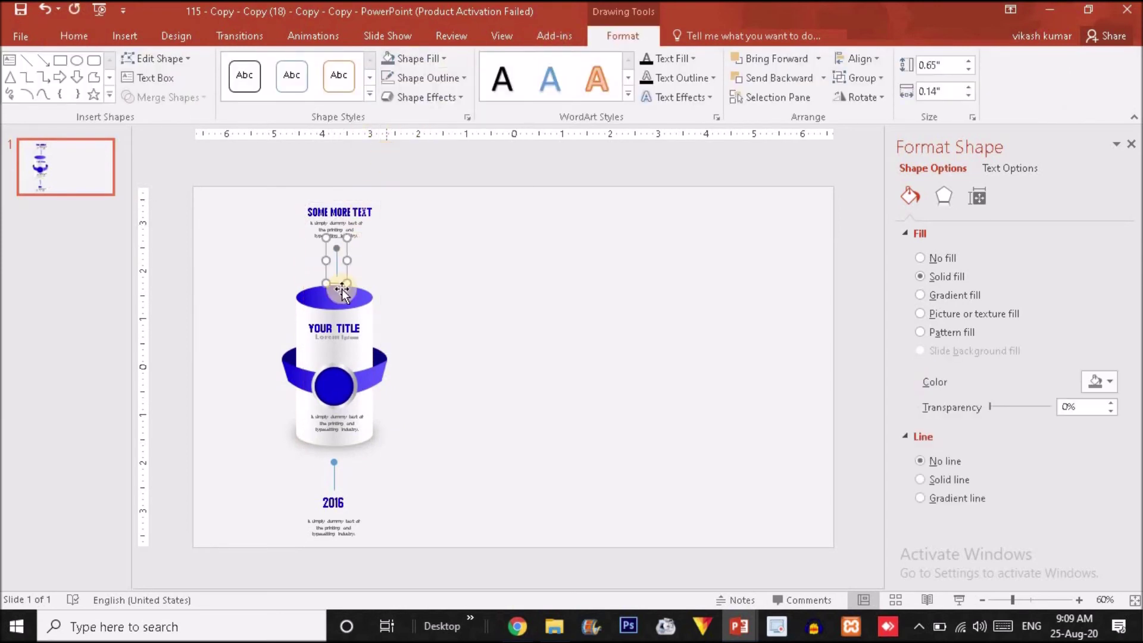
pyautogui.click(341, 269)
pyautogui.click(252, 84)
pyautogui.click(392, 303)
pyautogui.click(331, 463)
pyautogui.click(392, 57)
pyautogui.click(426, 344)
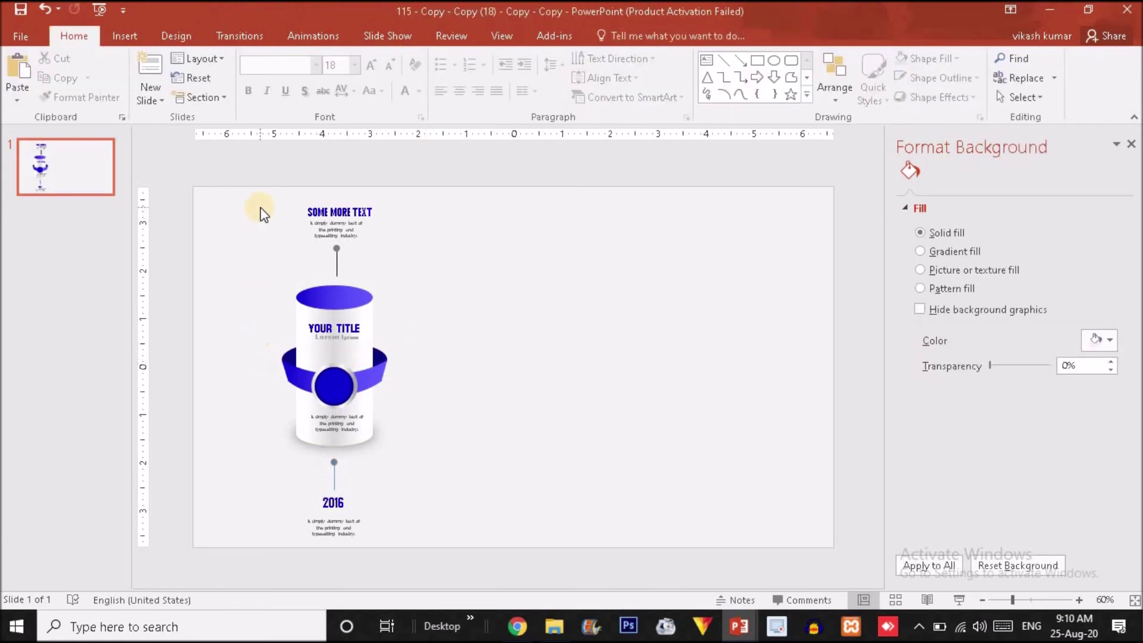
pyautogui.moveTo(213, 159); pyautogui.dragTo(483, 597)
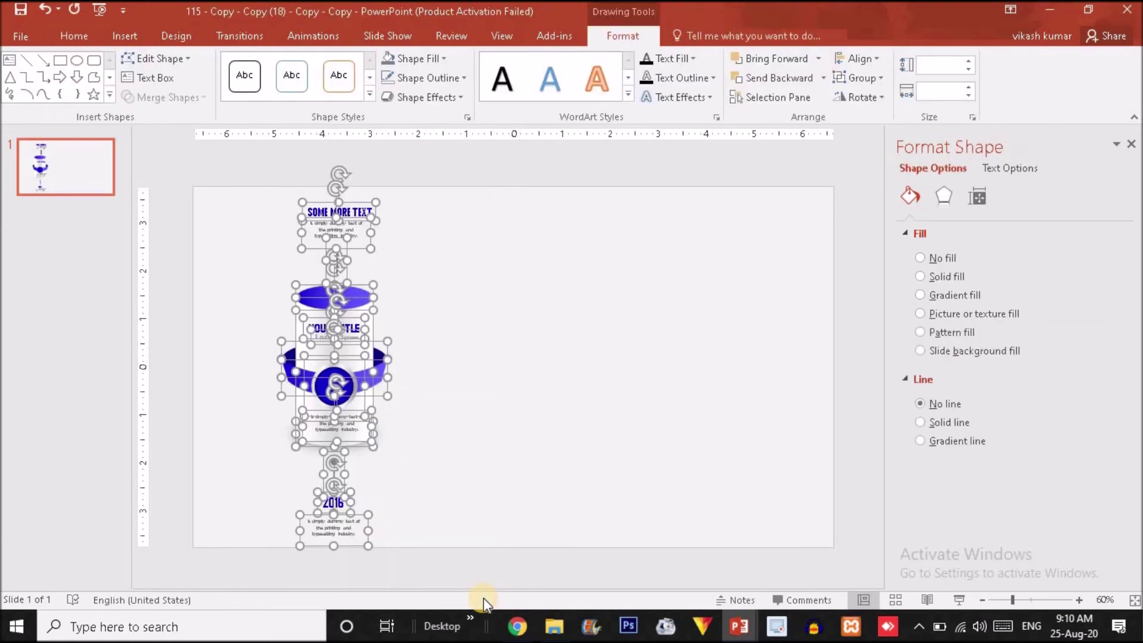
pyautogui.hotkey('ctrl', 'g')
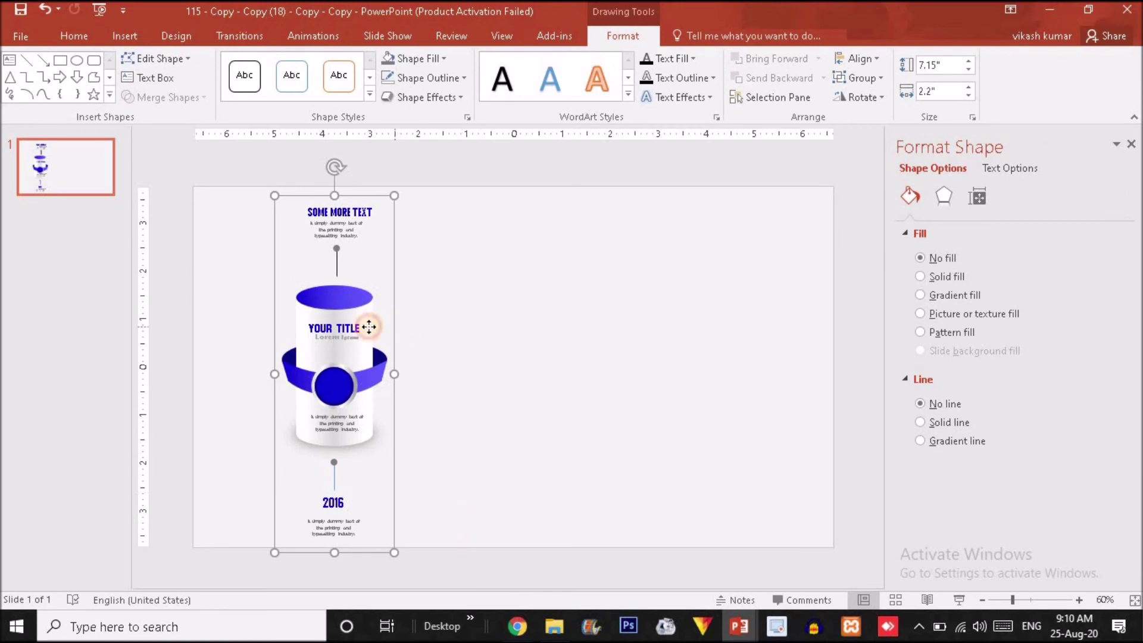
# Step: Duplicate the grouped cylinder into four evenly spaced copies across the slide
pyautogui.moveTo(369, 327); pyautogui.dragTo(346, 323)
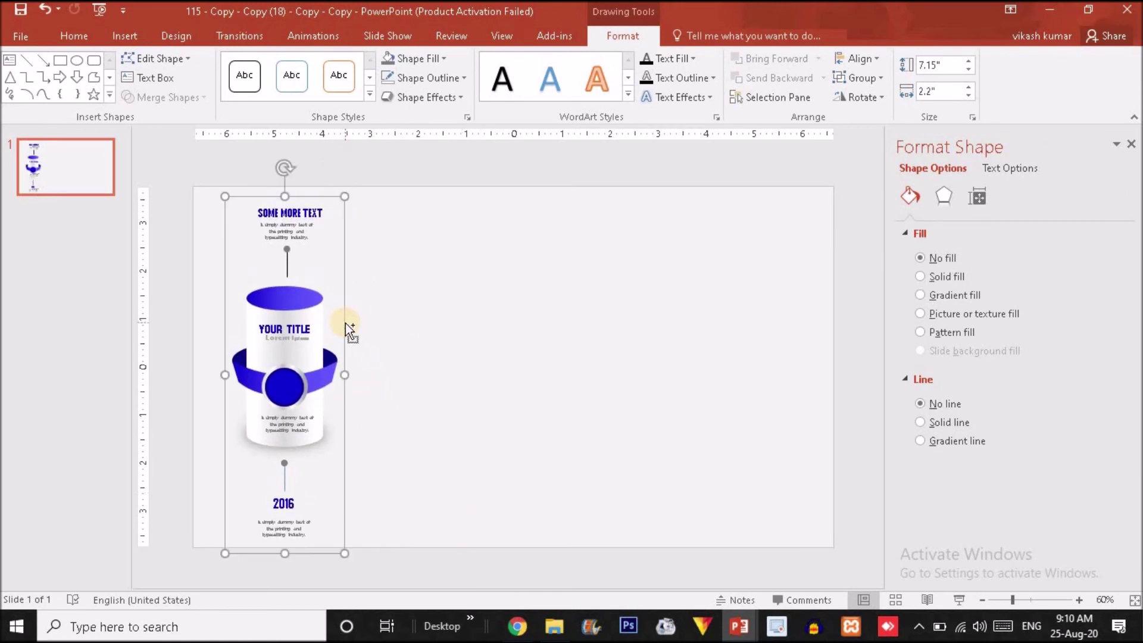
pyautogui.hotkey('ctrl', 'd')
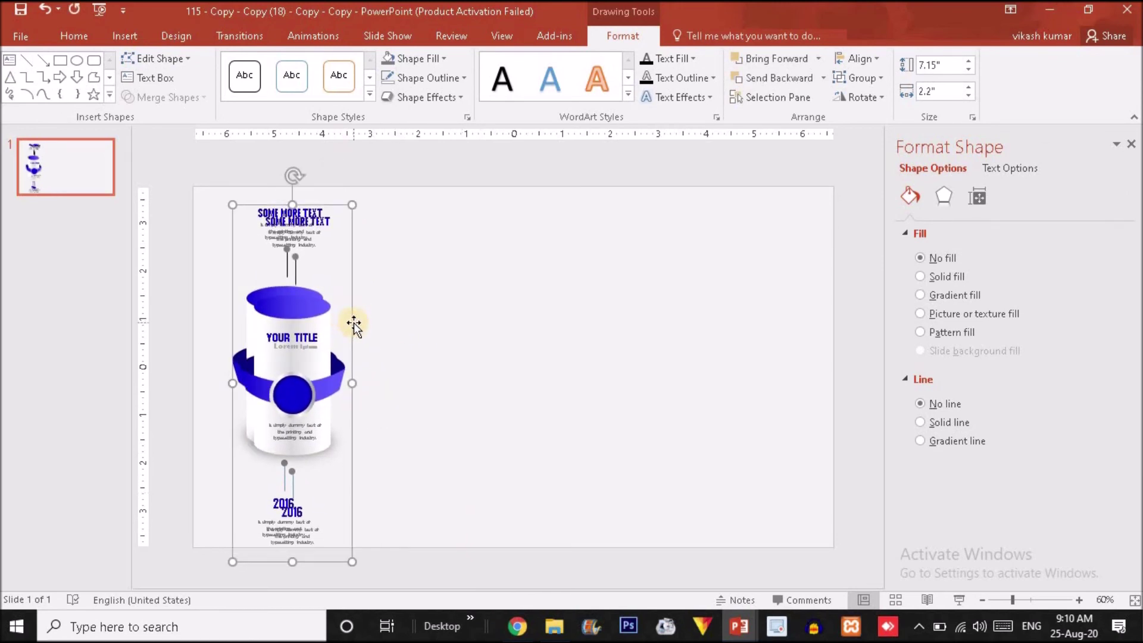
pyautogui.moveTo(349, 322); pyautogui.dragTo(462, 307)
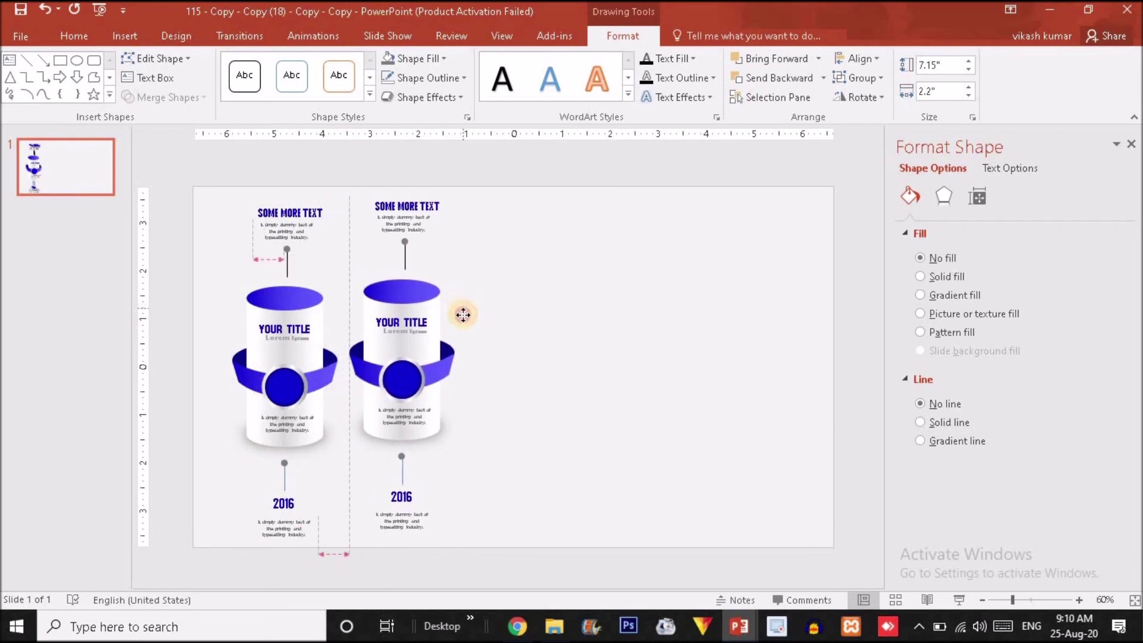
pyautogui.moveTo(462, 307); pyautogui.dragTo(465, 315)
pyautogui.hotkey('ctrl', 'd')
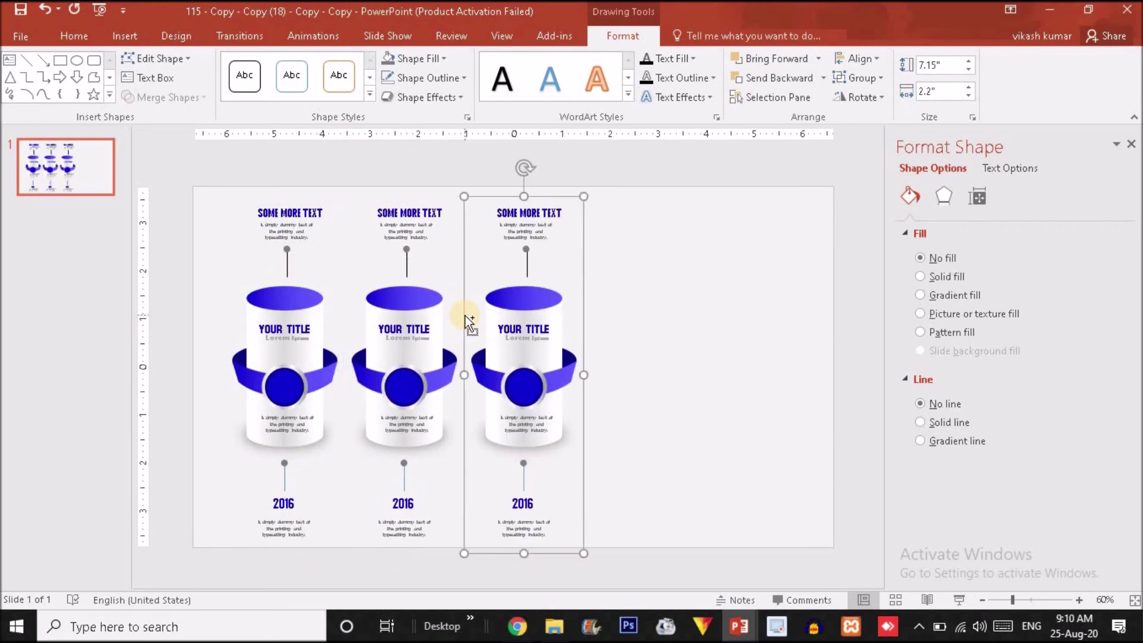
pyautogui.hotkey('ctrl', 'd')
pyautogui.hotkey('ctrl', 'd')
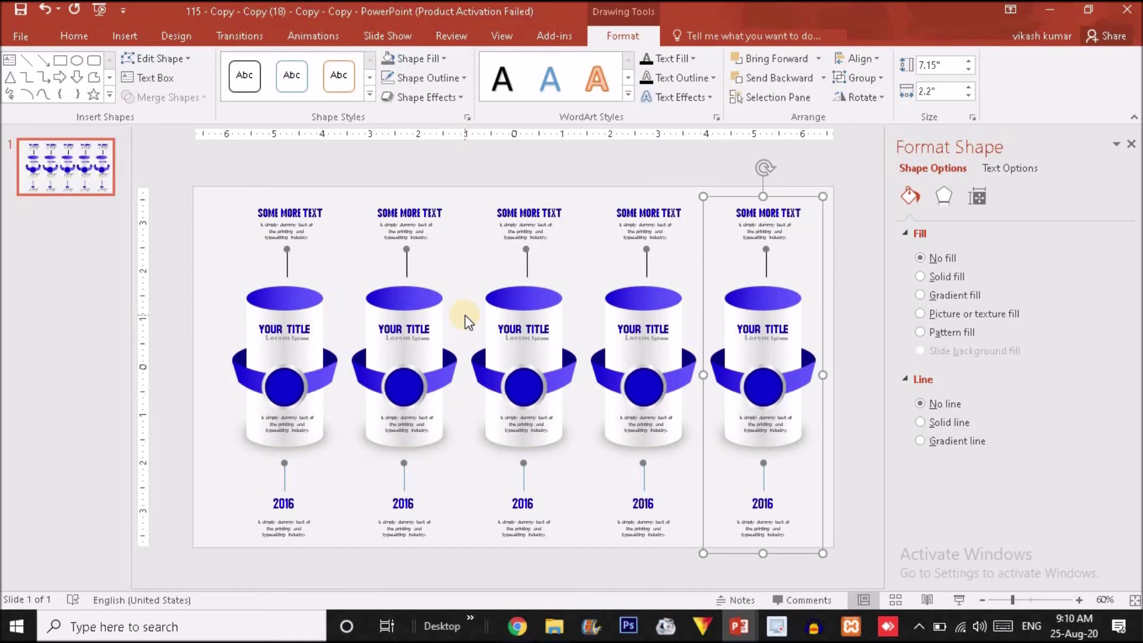
pyautogui.hotkey('ctrl', 'z')
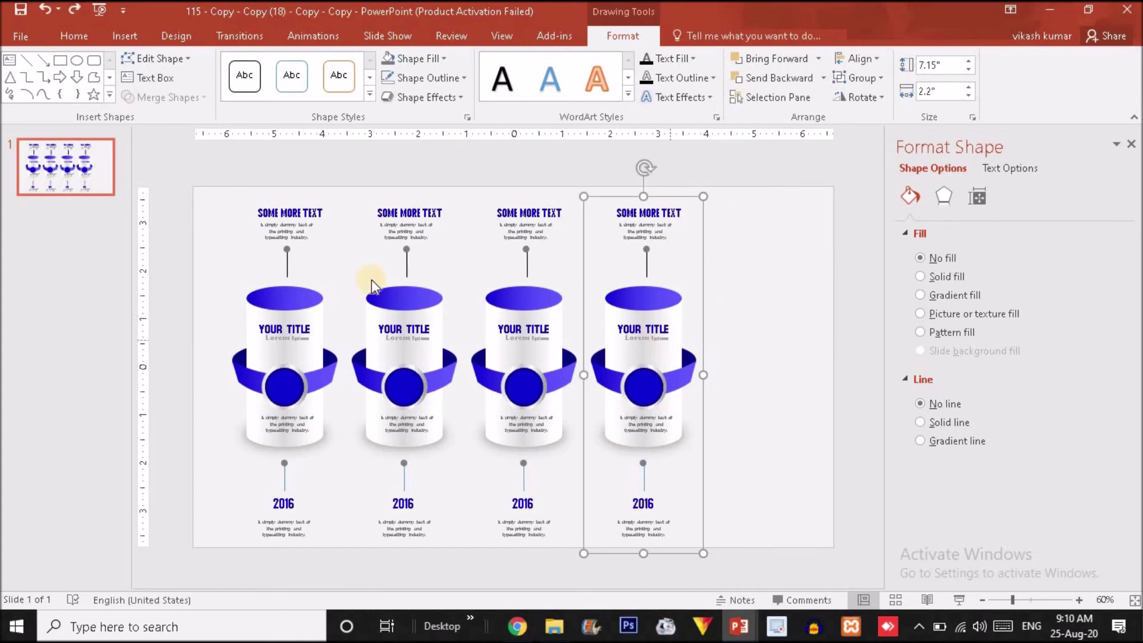
# Step: Group all four cylinders and centre the group horizontally and vertically on the slide
pyautogui.hotkey('ctrl', 'a')
pyautogui.hotkey('ctrl', 'g')
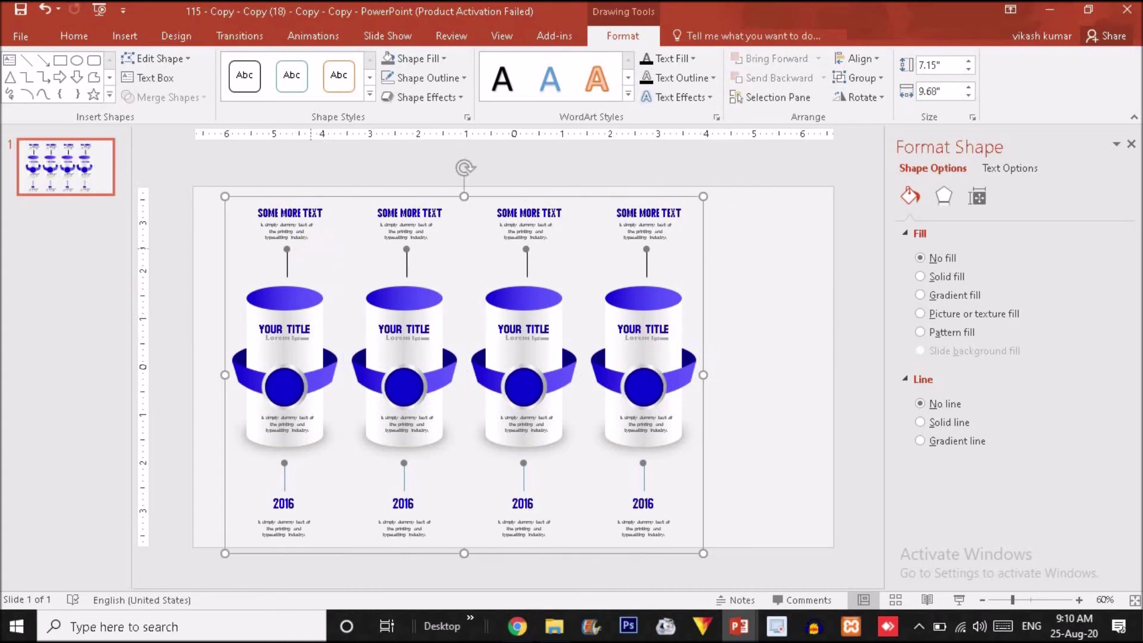
pyautogui.click(883, 60)
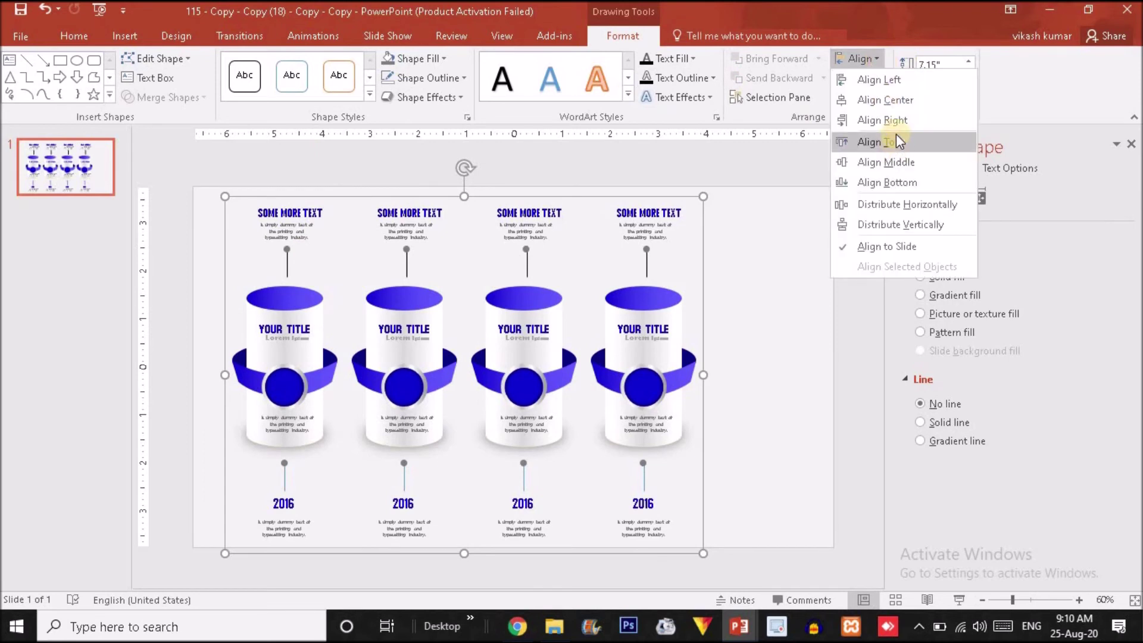
pyautogui.click(893, 101)
pyautogui.click(871, 60)
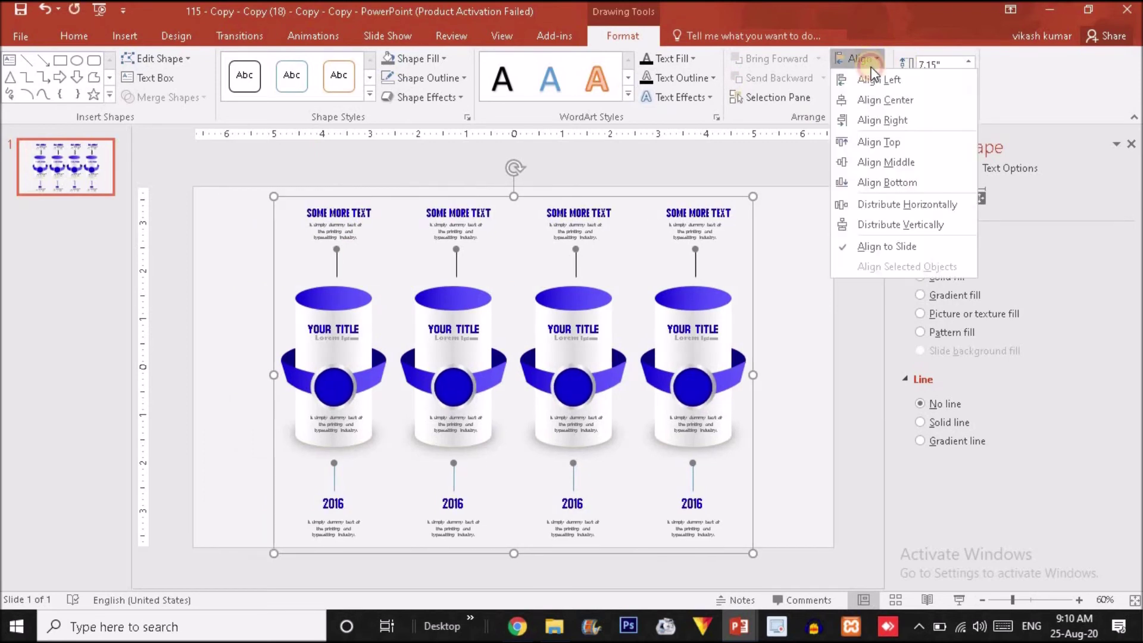
pyautogui.click(919, 163)
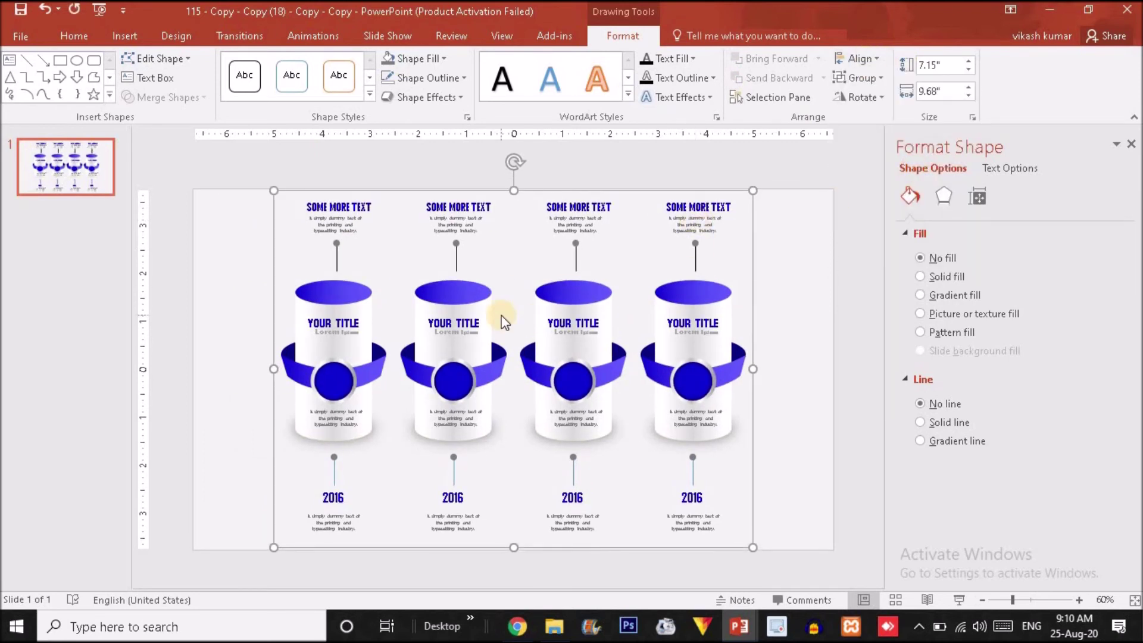
# Step: Give the slide background a gradient fill with only two stops
pyautogui.click(223, 199)
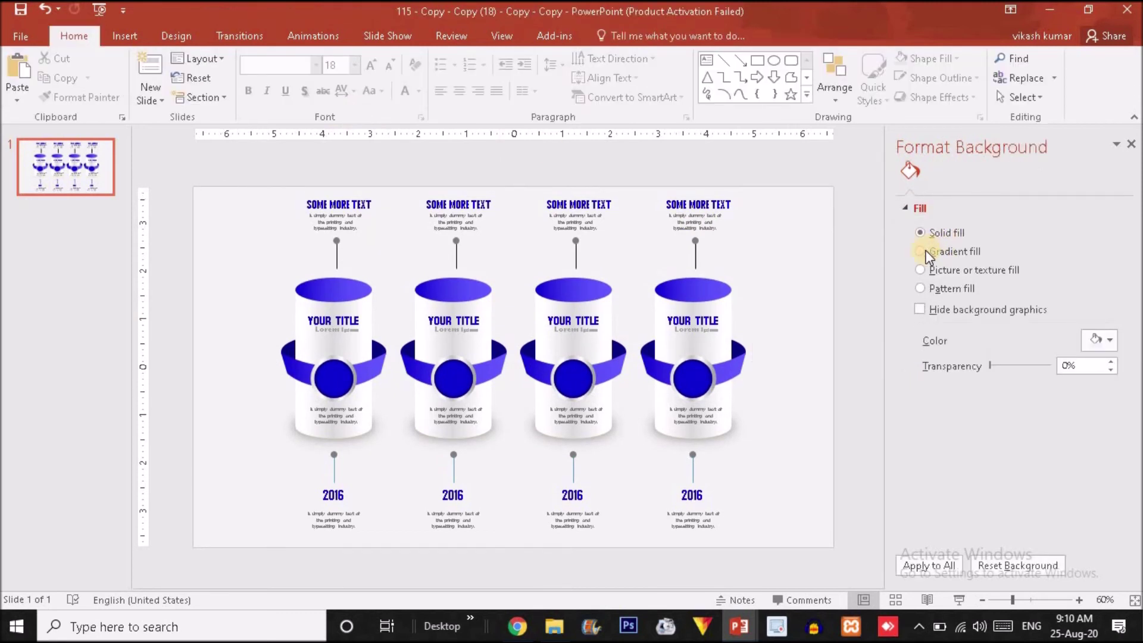
pyautogui.click(922, 251)
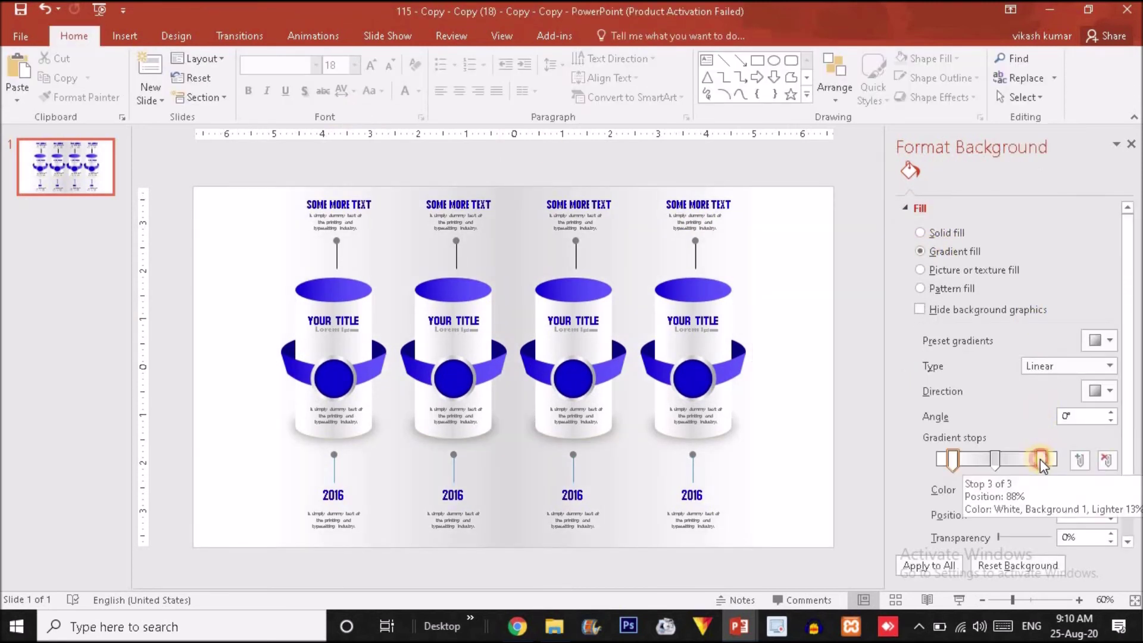
pyautogui.click(1040, 459)
pyautogui.press('Delete')
pyautogui.moveTo(994, 459); pyautogui.dragTo(1057, 459)
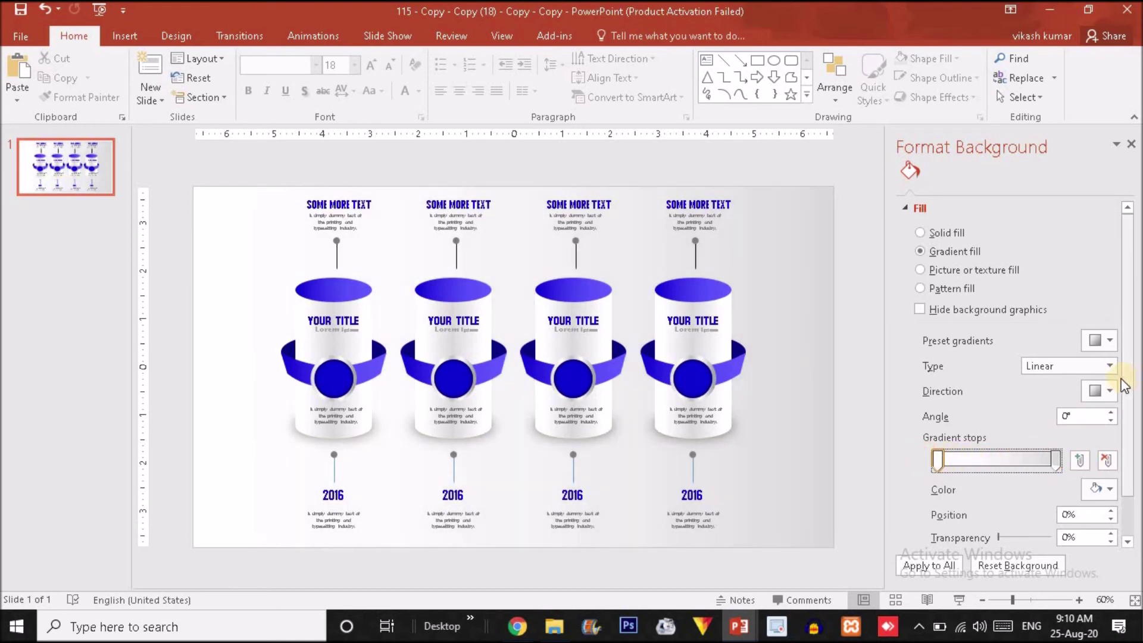
# Step: Set the background gradient type to Radial with a centred direction
pyautogui.click(1107, 364)
pyautogui.click(1066, 400)
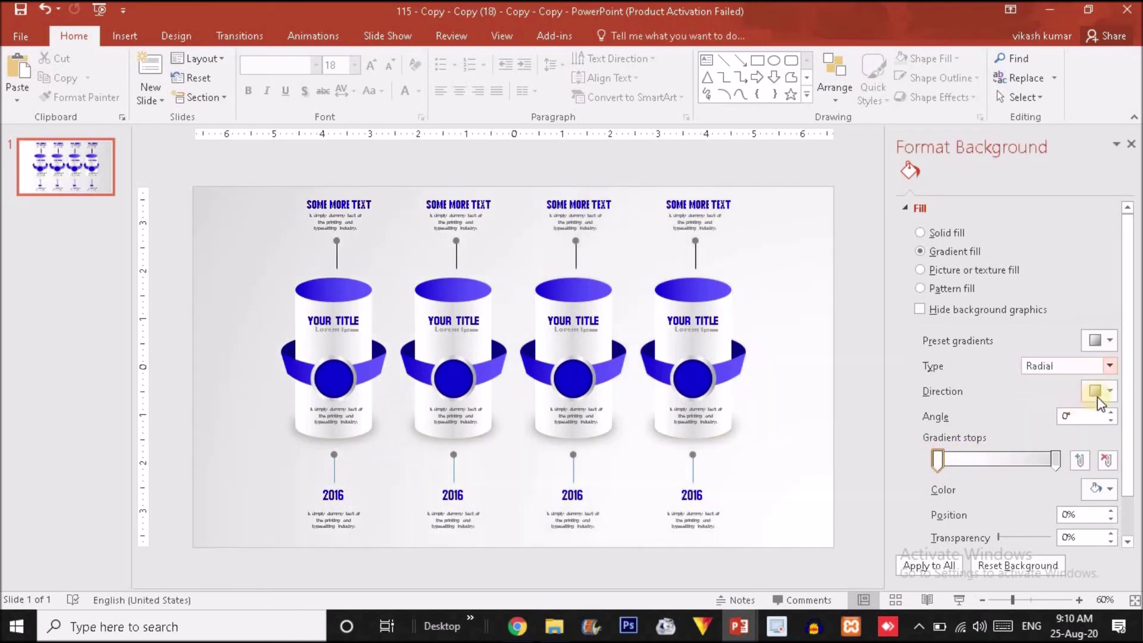
pyautogui.click(1105, 392)
pyautogui.click(1067, 419)
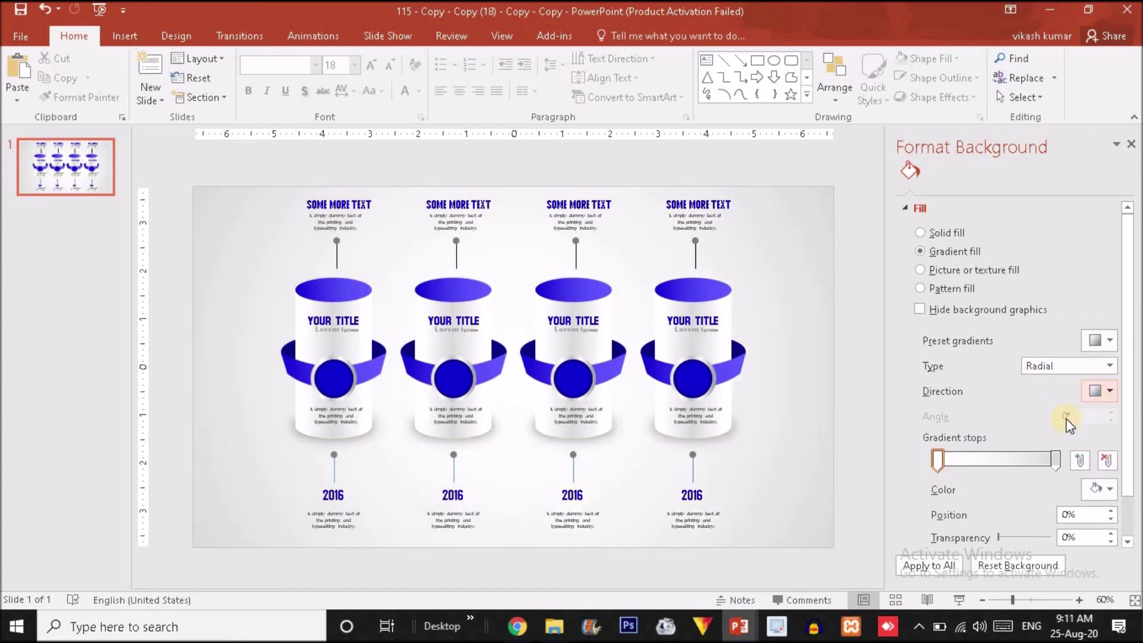
# Step: Colour the outer gradient stop grey so the edges fade to grey
pyautogui.click(1055, 460)
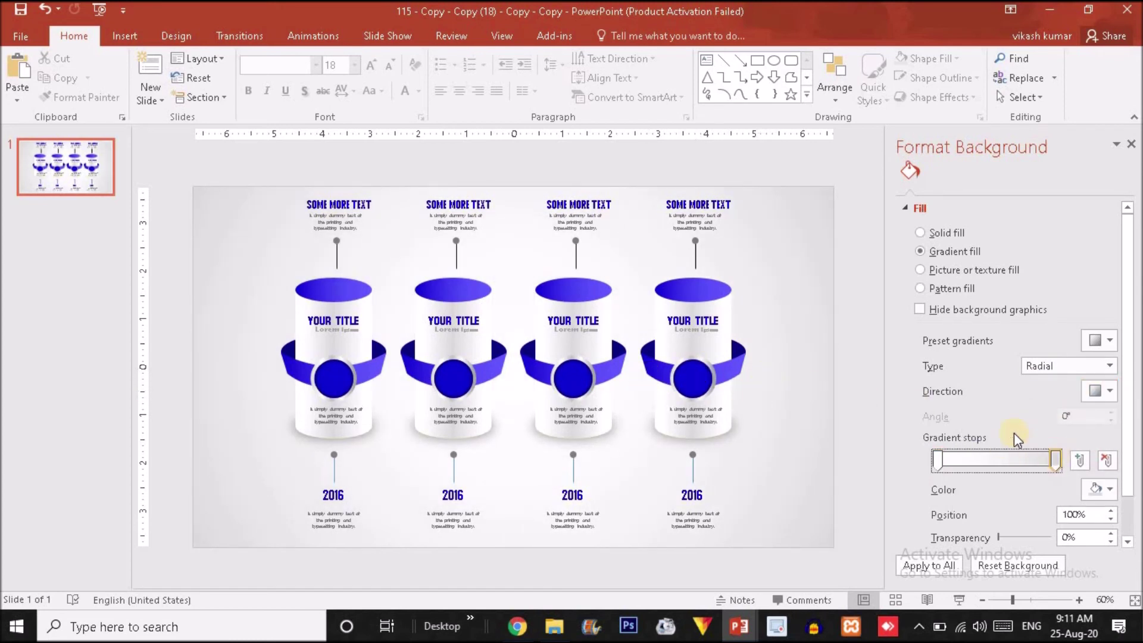
pyautogui.click(1109, 491)
pyautogui.click(1014, 325)
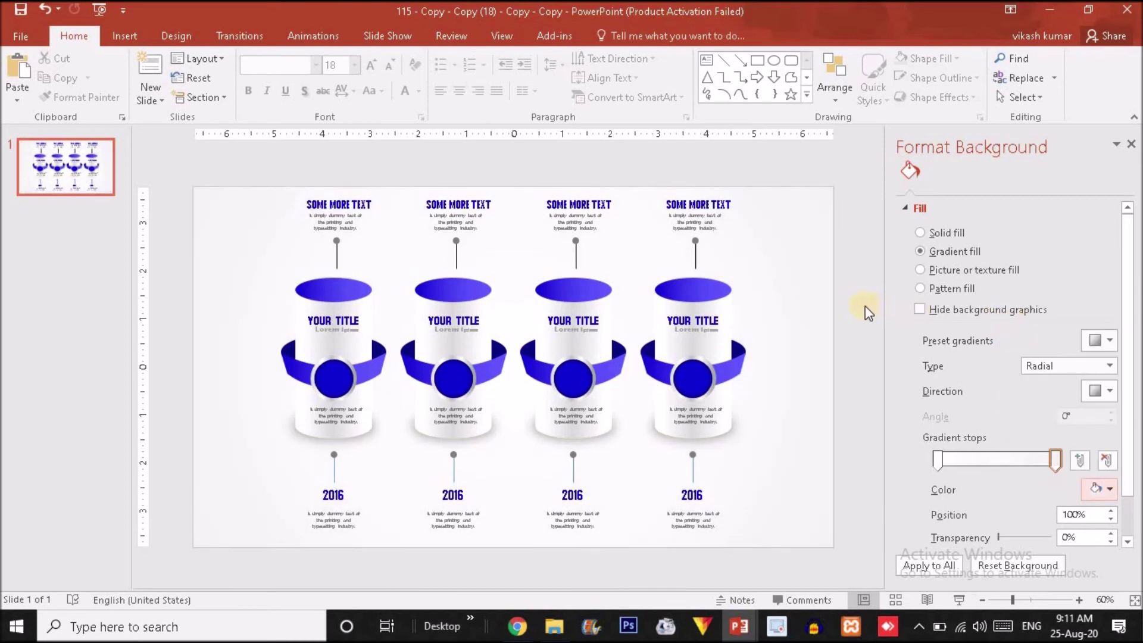
pyautogui.click(1111, 489)
pyautogui.click(1012, 349)
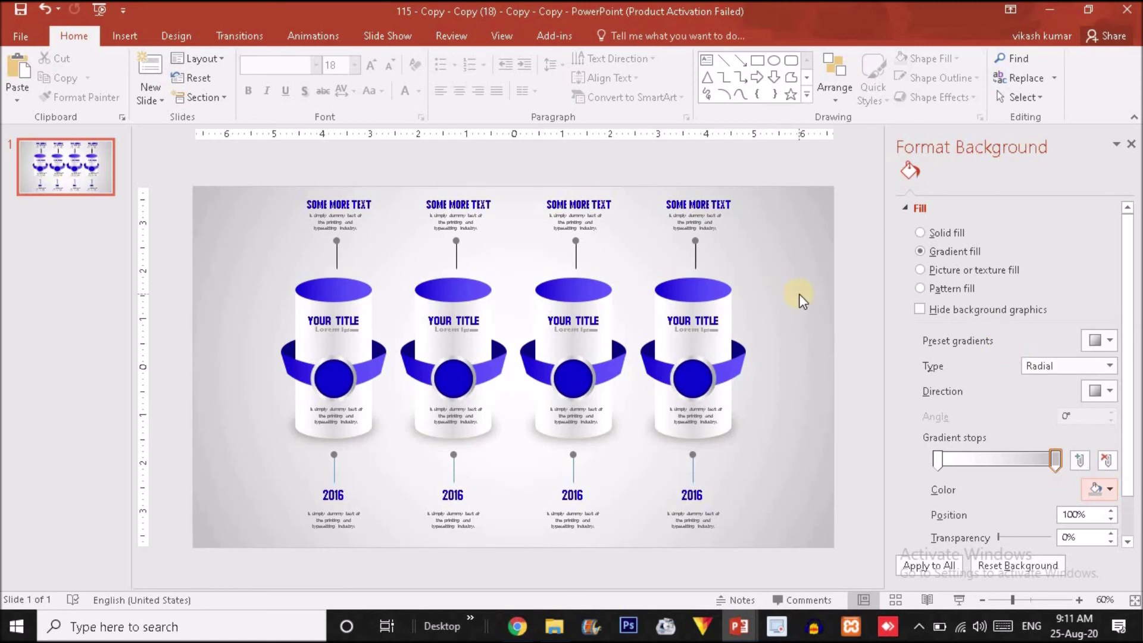
pyautogui.click(456, 287)
# Step: Give the second cylinder's top ellipse a gold-to-yellow gradient
pyautogui.click(457, 287)
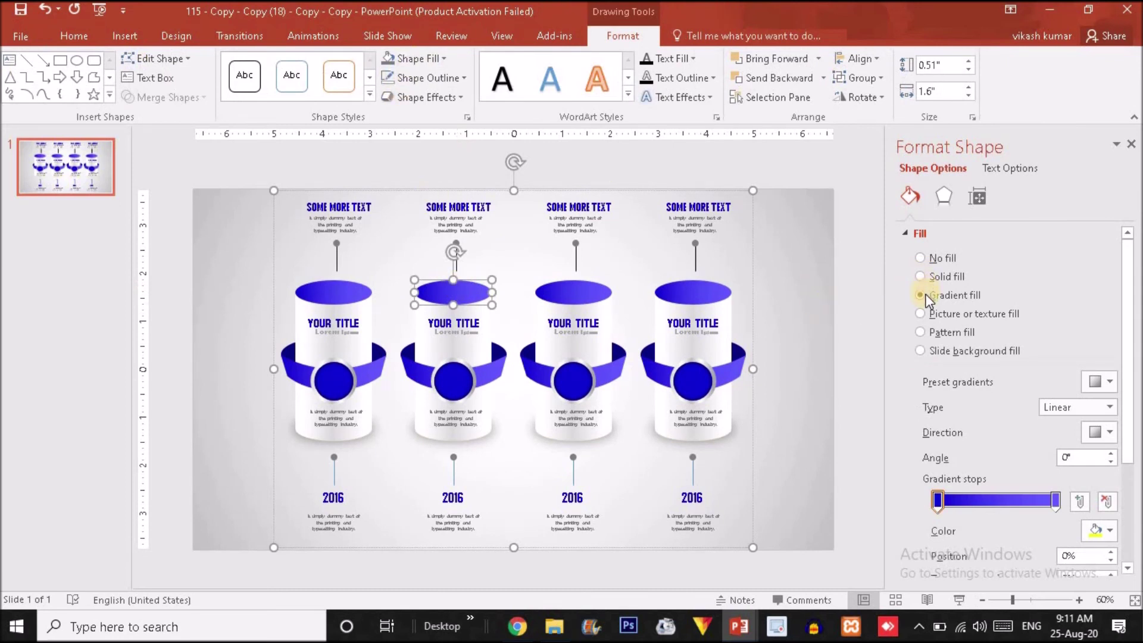
pyautogui.click(1109, 536)
pyautogui.click(1038, 445)
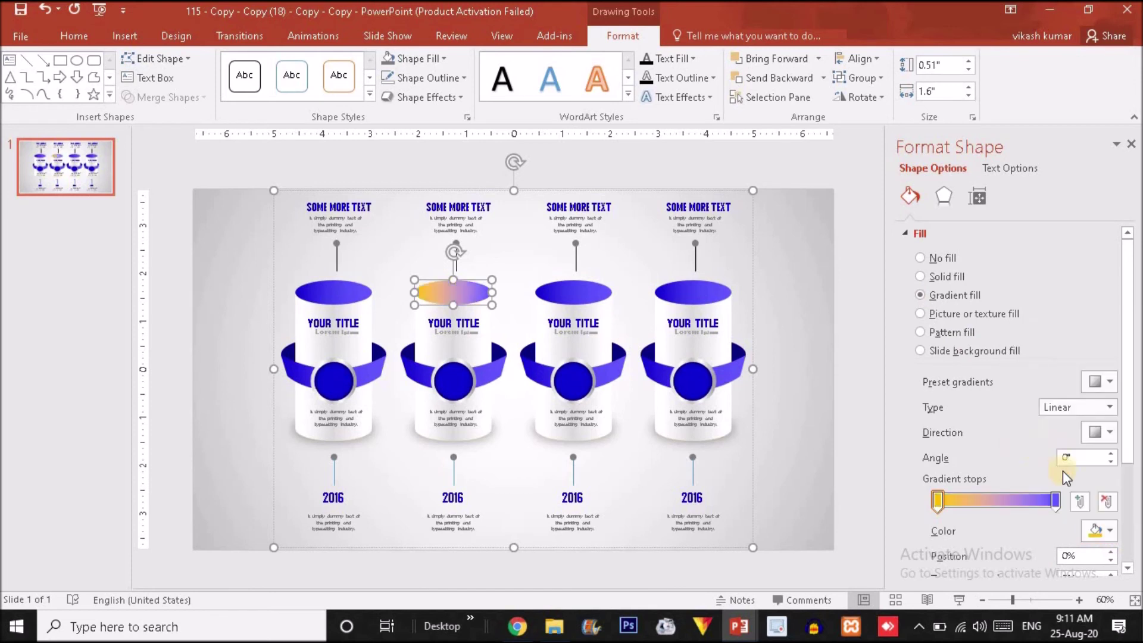
pyautogui.click(1057, 503)
pyautogui.click(1109, 533)
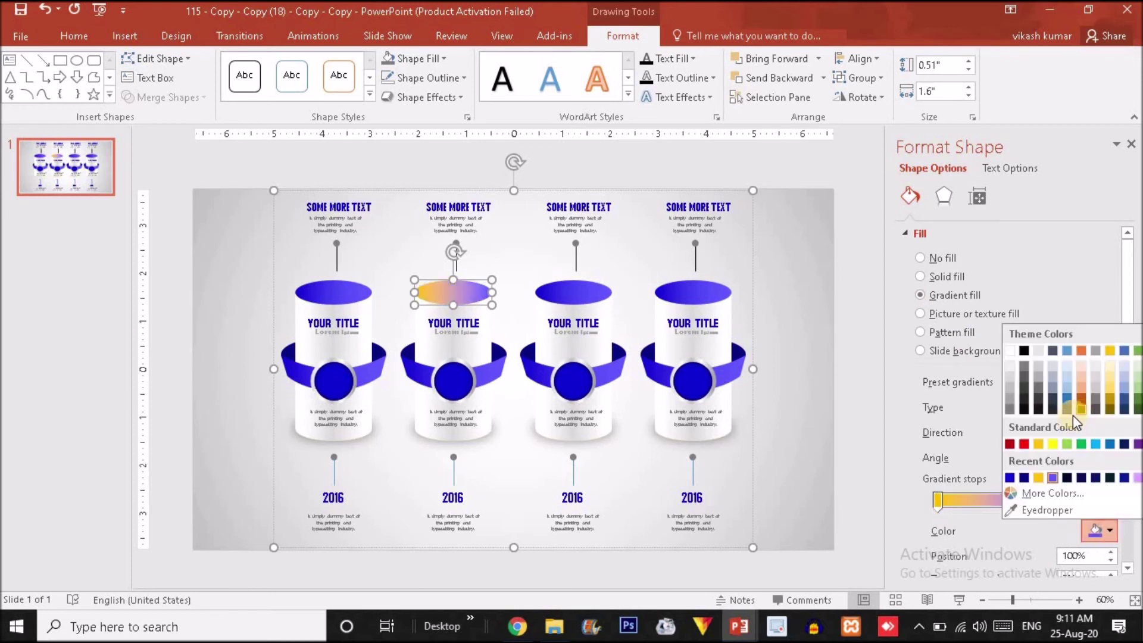
pyautogui.click(1052, 445)
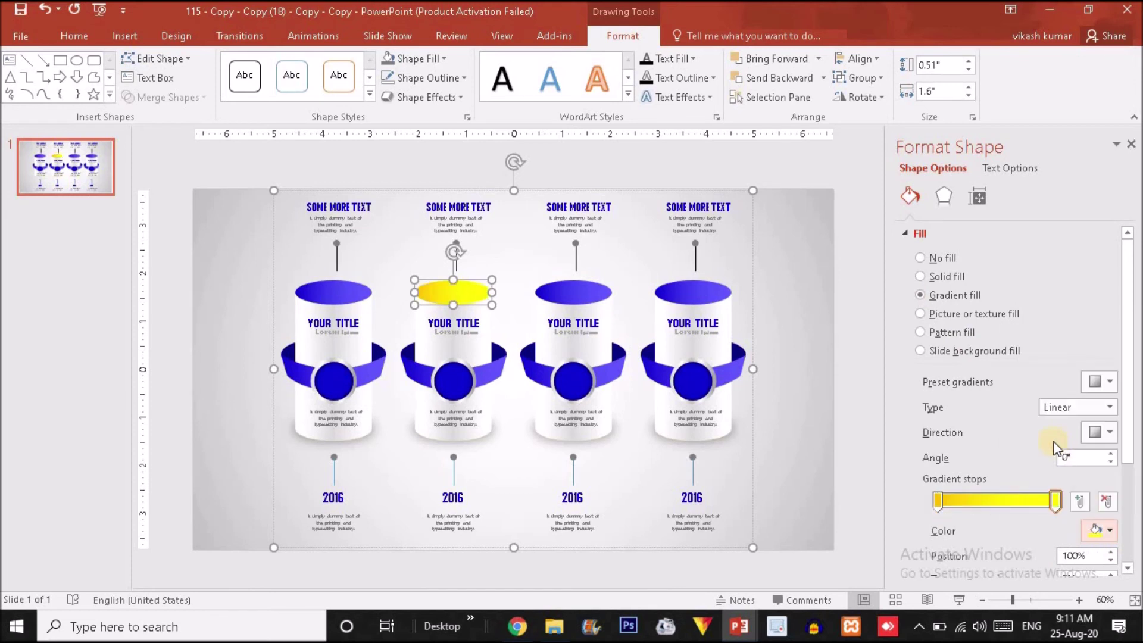
# Step: Give the second cylinder's band a gold-to-yellow gradient and fill its centre circle gold
pyautogui.click(488, 373)
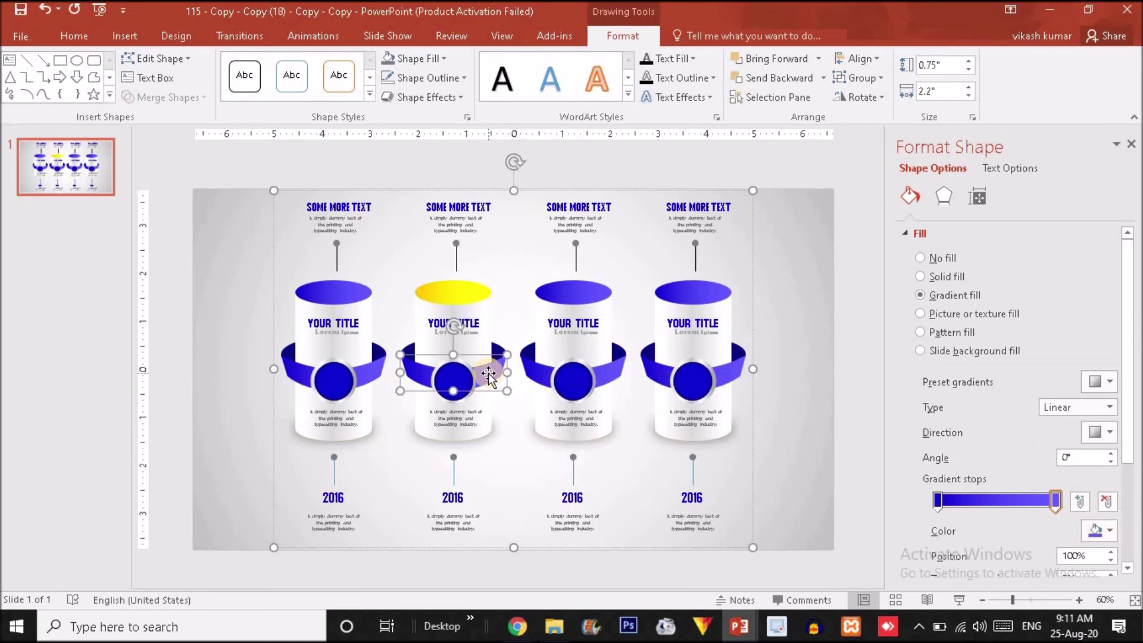
pyautogui.click(938, 499)
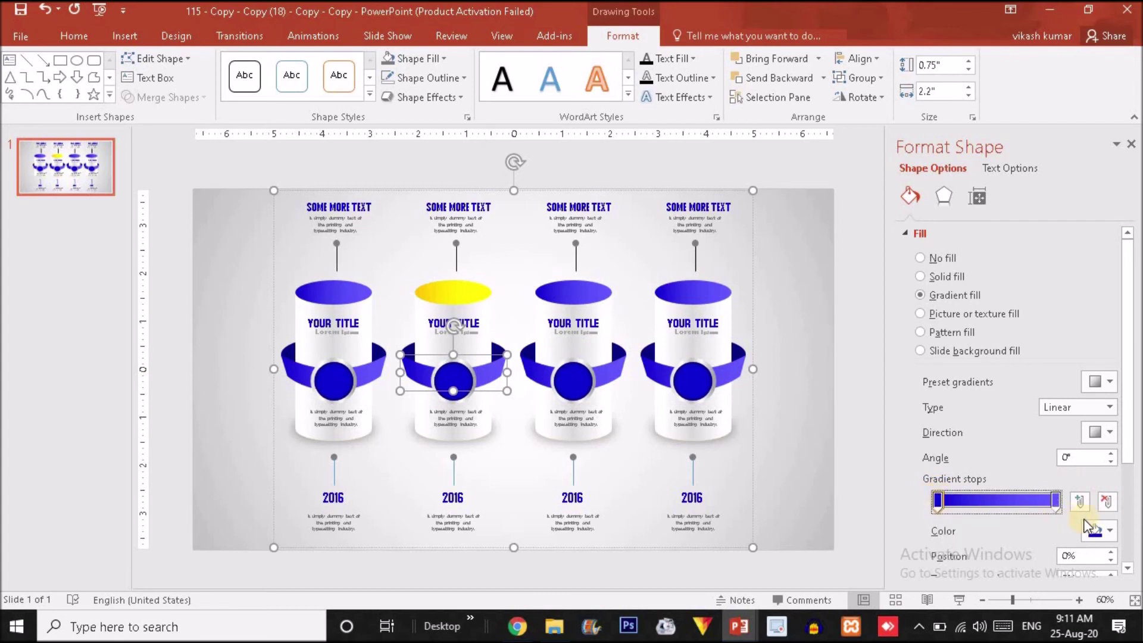
pyautogui.click(1110, 531)
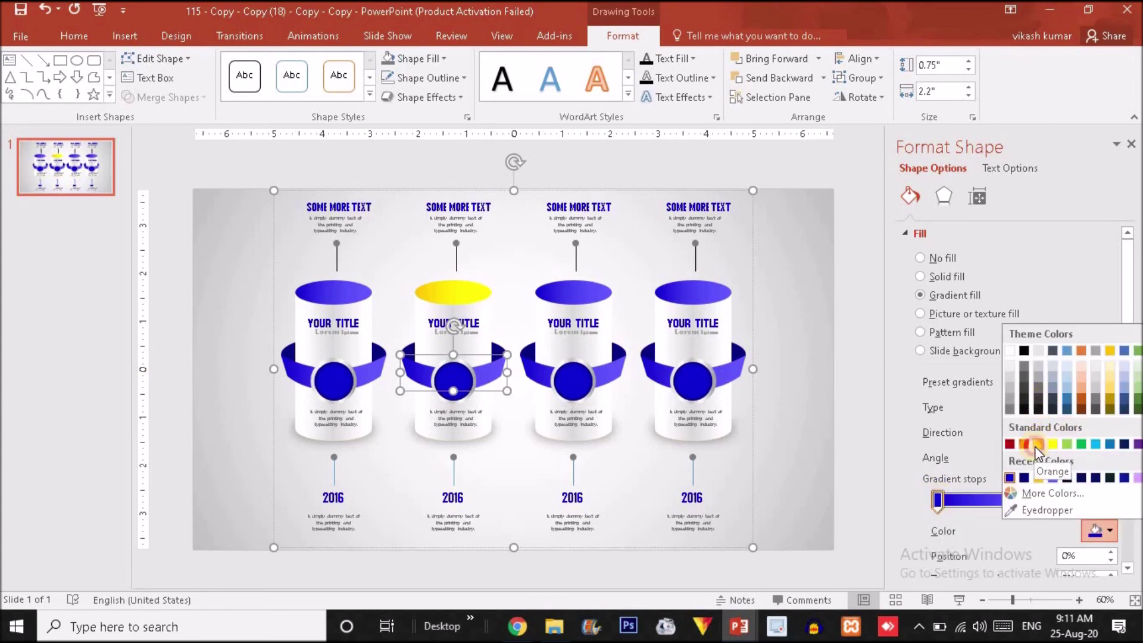
pyautogui.click(1034, 445)
pyautogui.click(1055, 500)
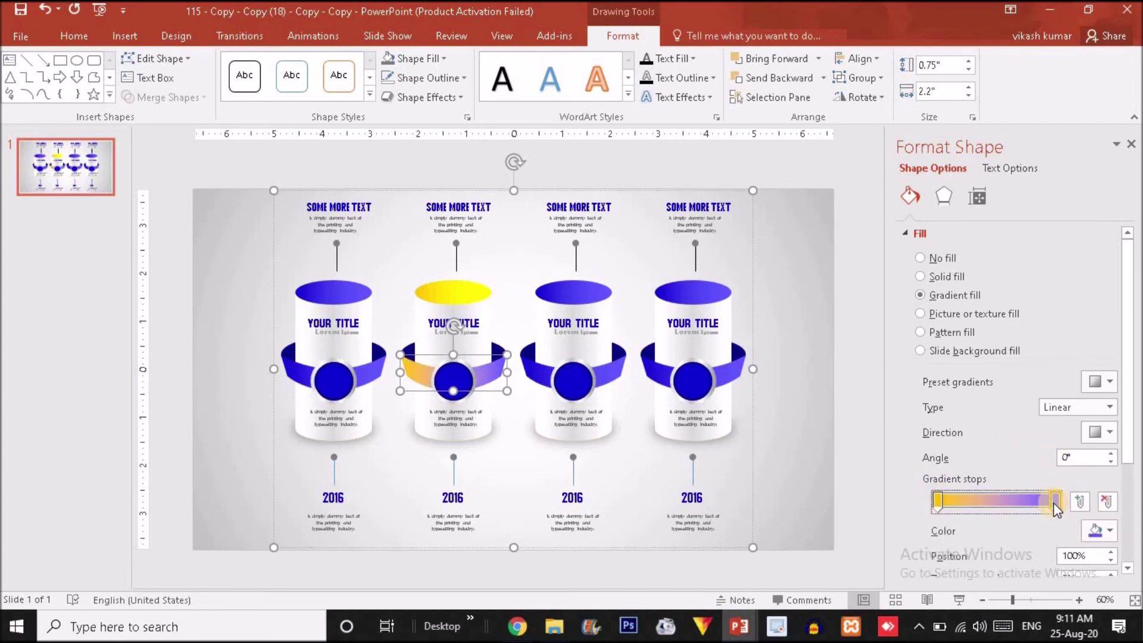
pyautogui.click(1107, 532)
pyautogui.click(1052, 444)
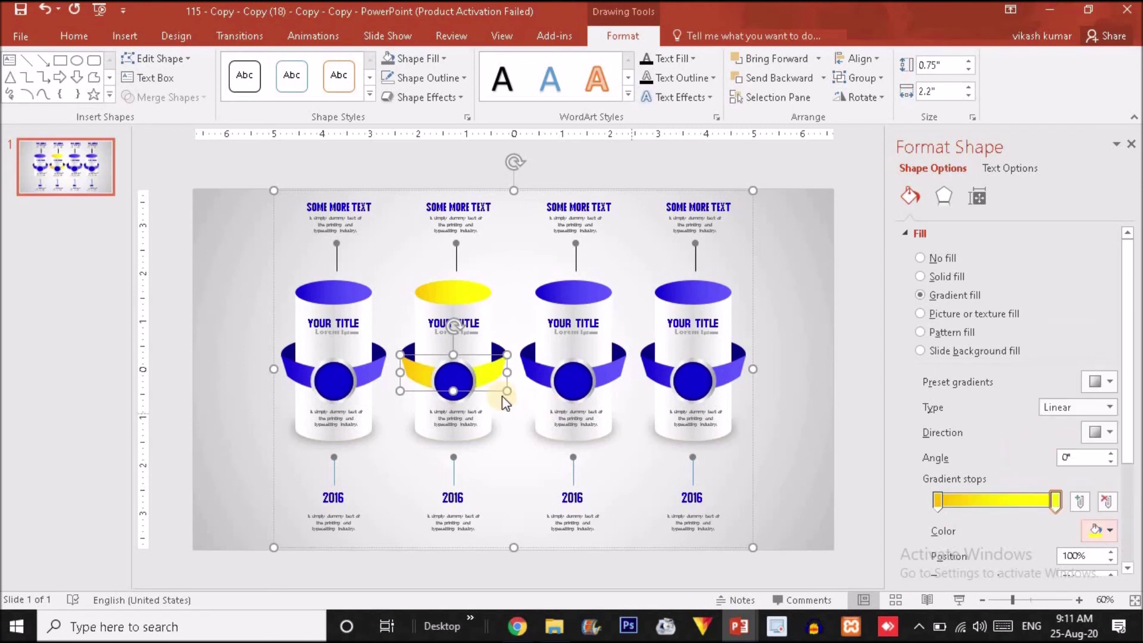
pyautogui.click(453, 380)
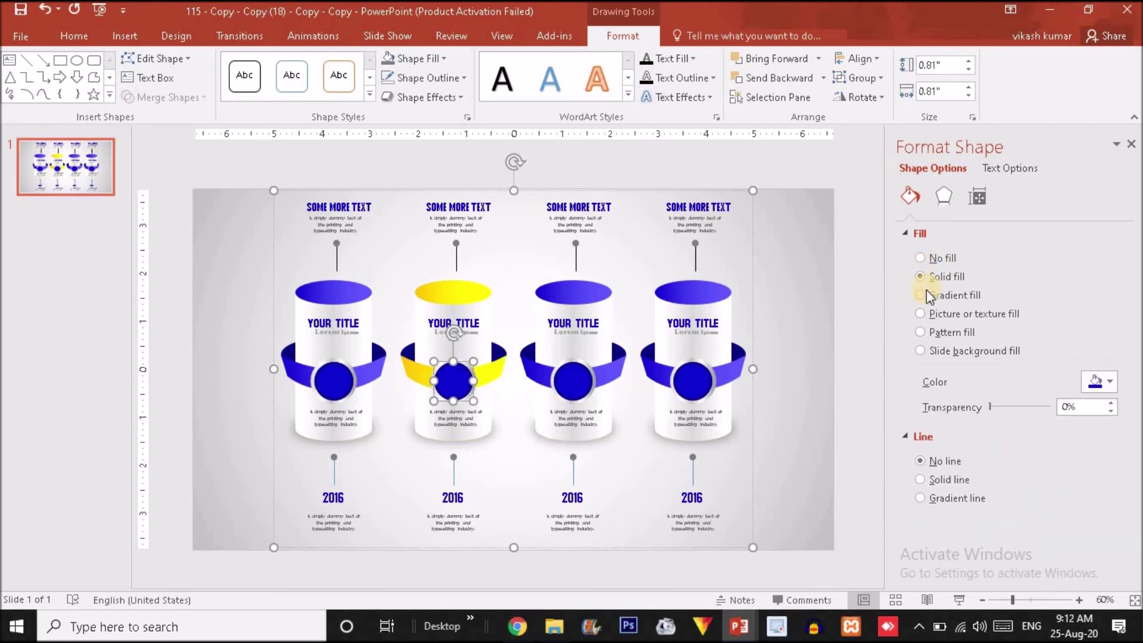
pyautogui.click(431, 59)
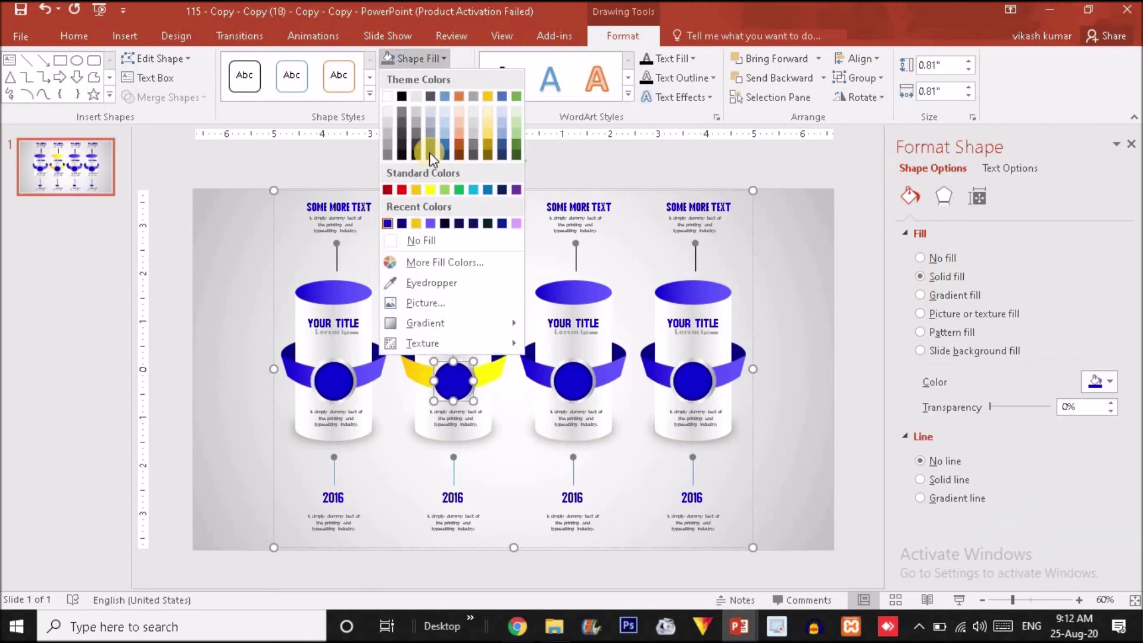
pyautogui.click(418, 190)
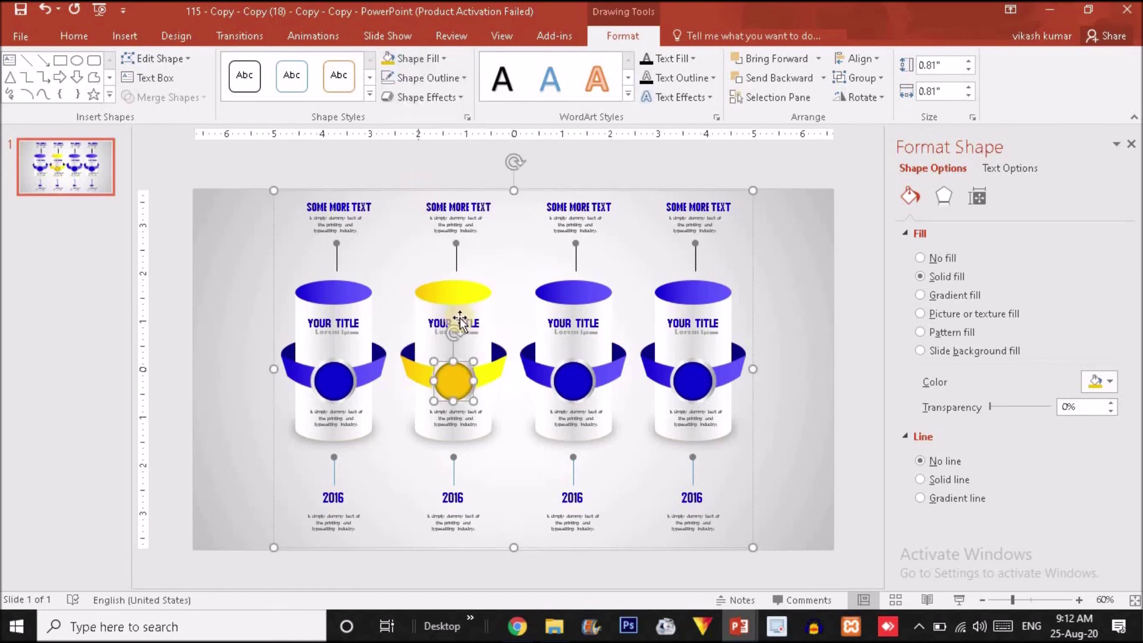
# Step: Colour the second SOME MORE TEXT title and its 2016 label gold
pyautogui.click(479, 204)
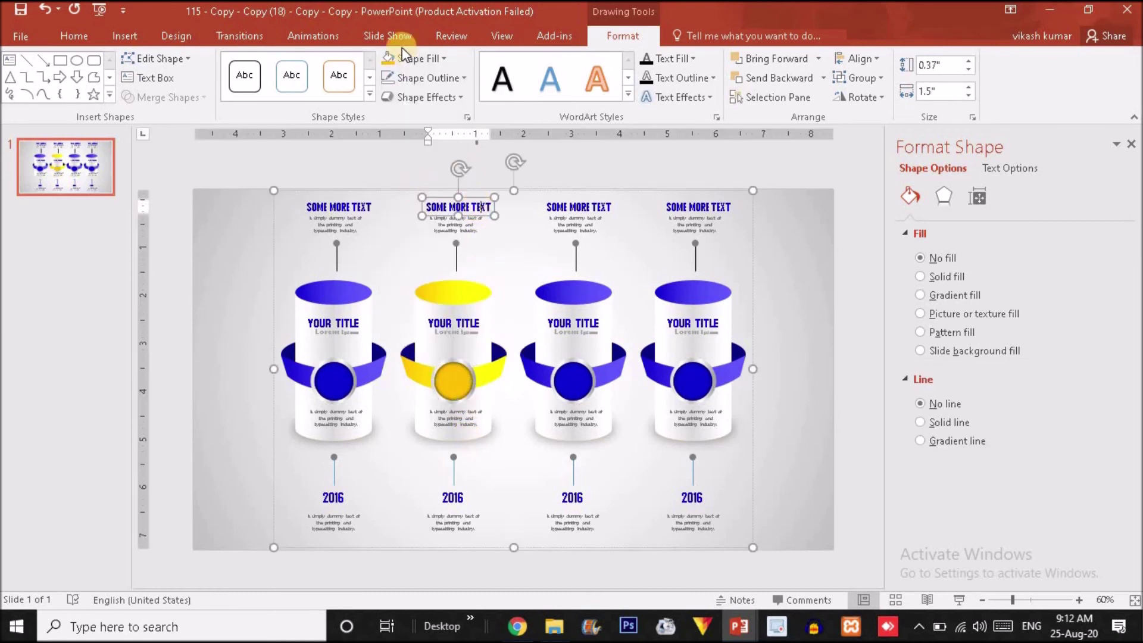
pyautogui.click(84, 33)
pyautogui.click(418, 91)
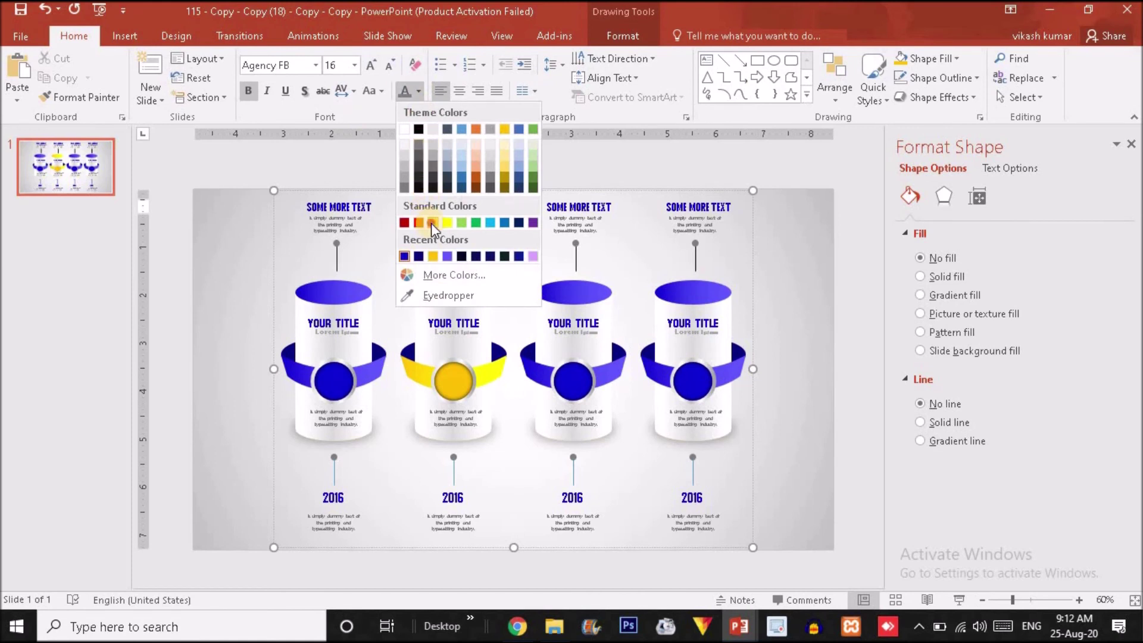
pyautogui.click(432, 223)
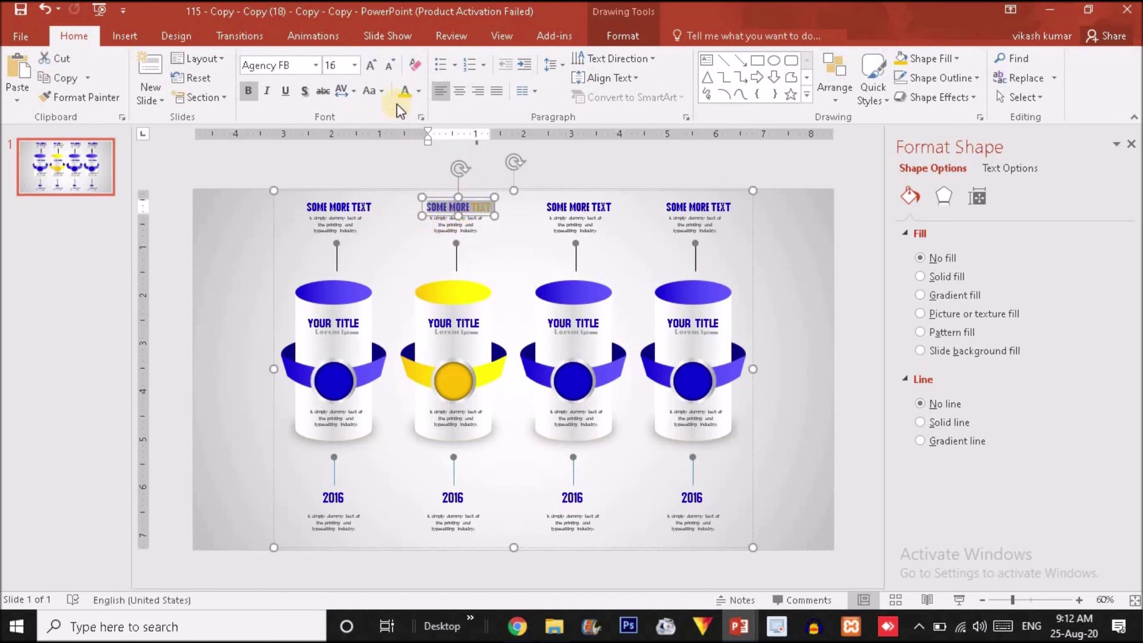
pyautogui.click(453, 488)
pyautogui.doubleClick(453, 489)
pyautogui.click(407, 94)
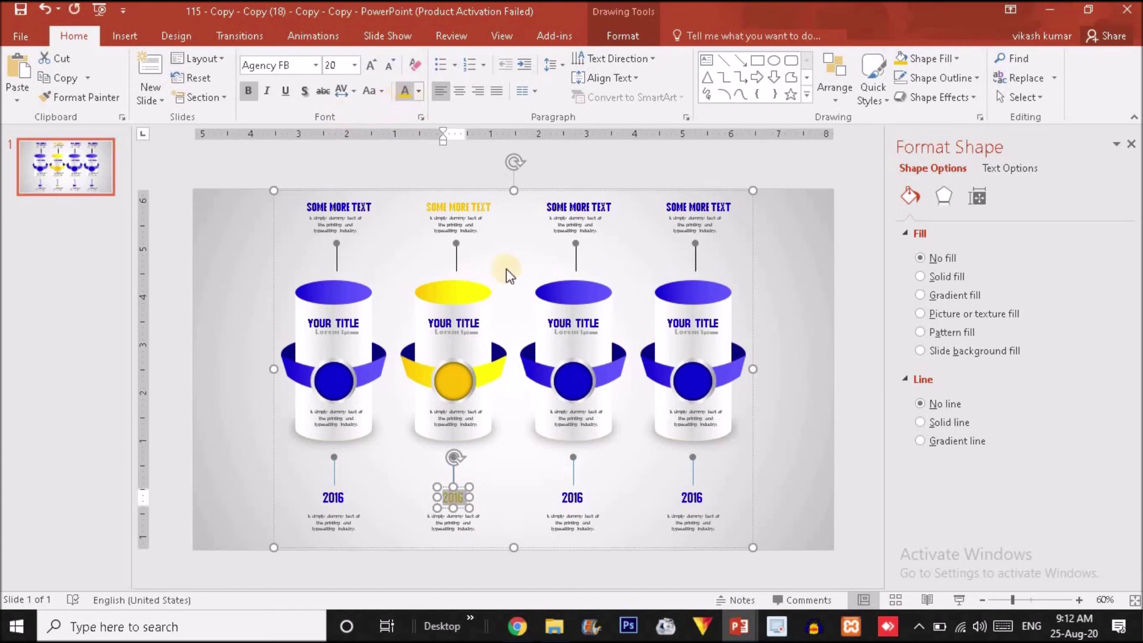
pyautogui.doubleClick(571, 290)
# Step: Recolour both gradient stops of the third cylinder's top ellipse to a light bright green
pyautogui.click(1105, 531)
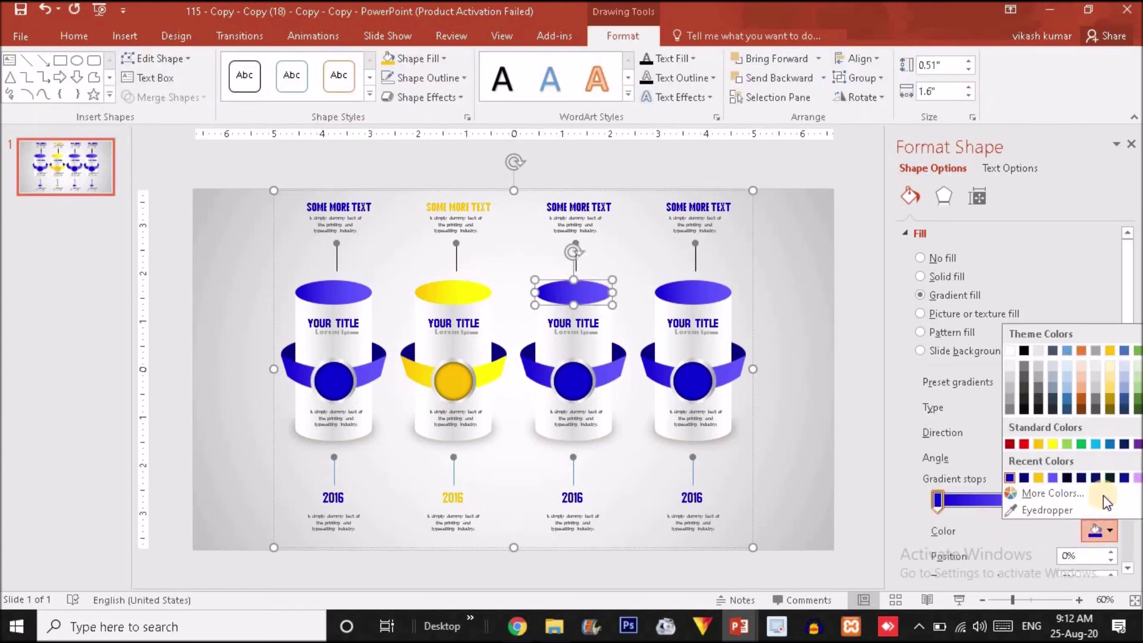
pyautogui.click(1062, 494)
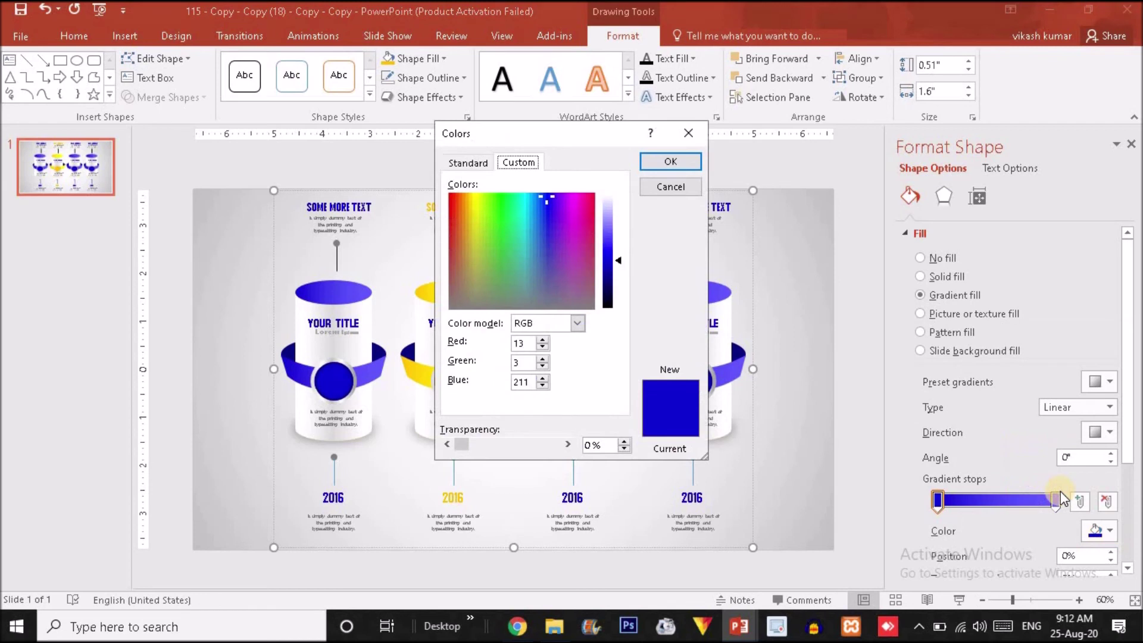
pyautogui.moveTo(526, 199); pyautogui.dragTo(489, 200)
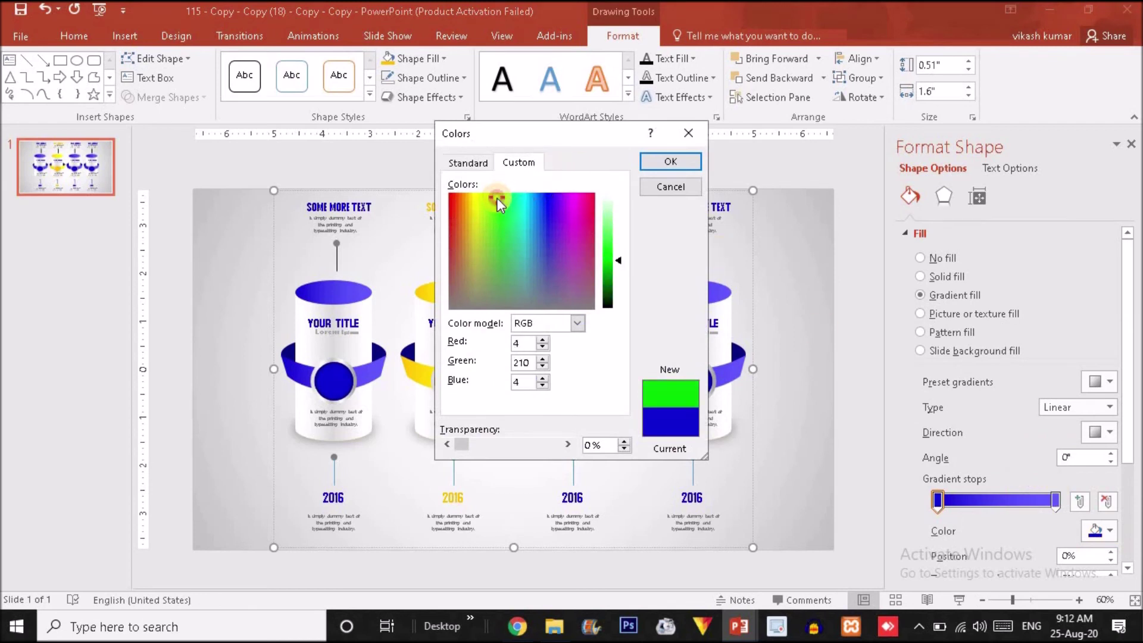
pyautogui.moveTo(612, 266); pyautogui.dragTo(612, 253)
pyautogui.click(671, 163)
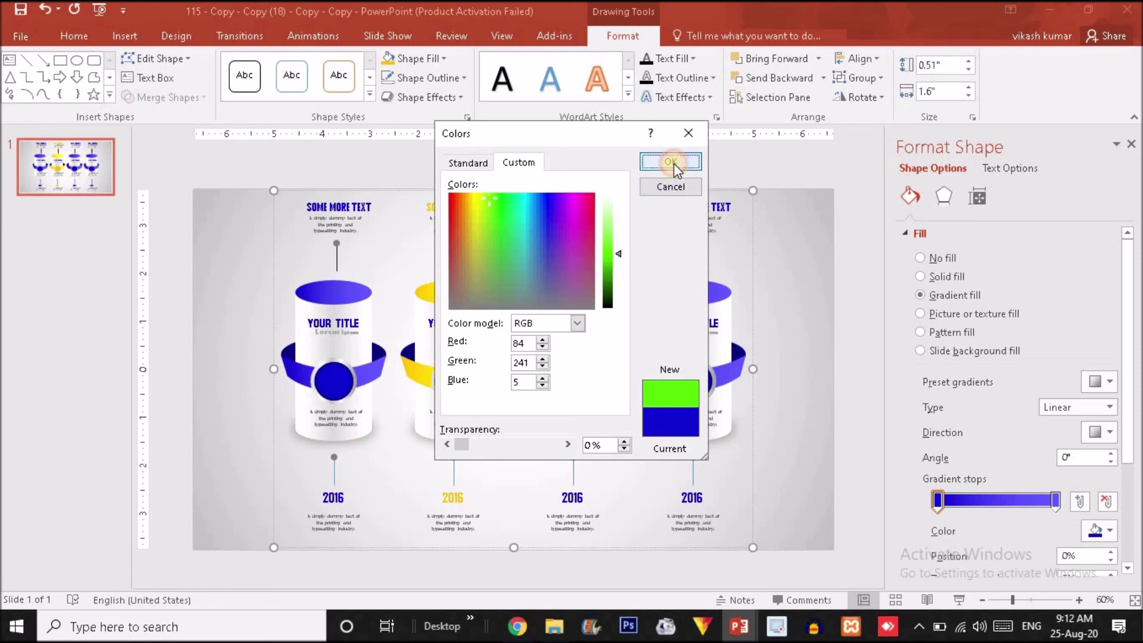
pyautogui.click(1056, 503)
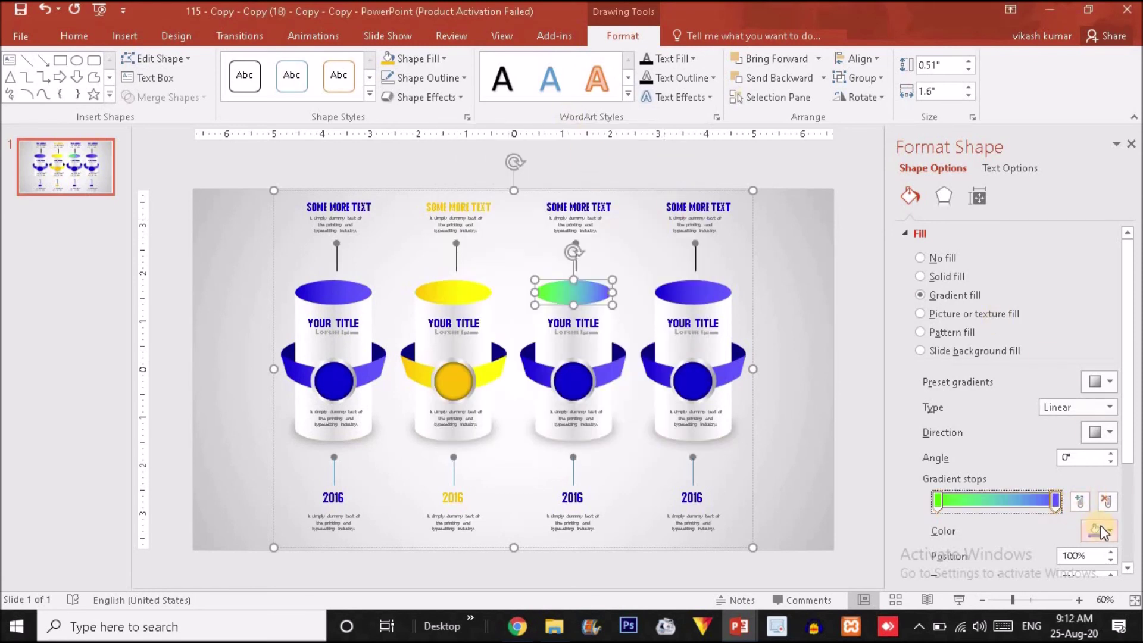
pyautogui.click(1100, 530)
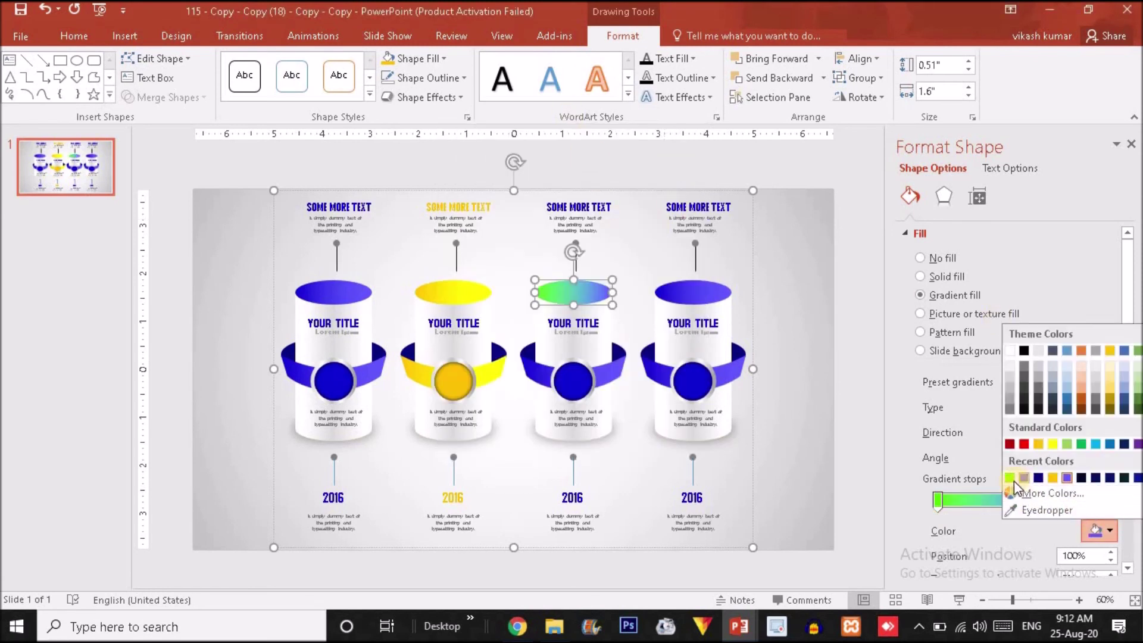
pyautogui.click(1010, 478)
pyautogui.click(1100, 530)
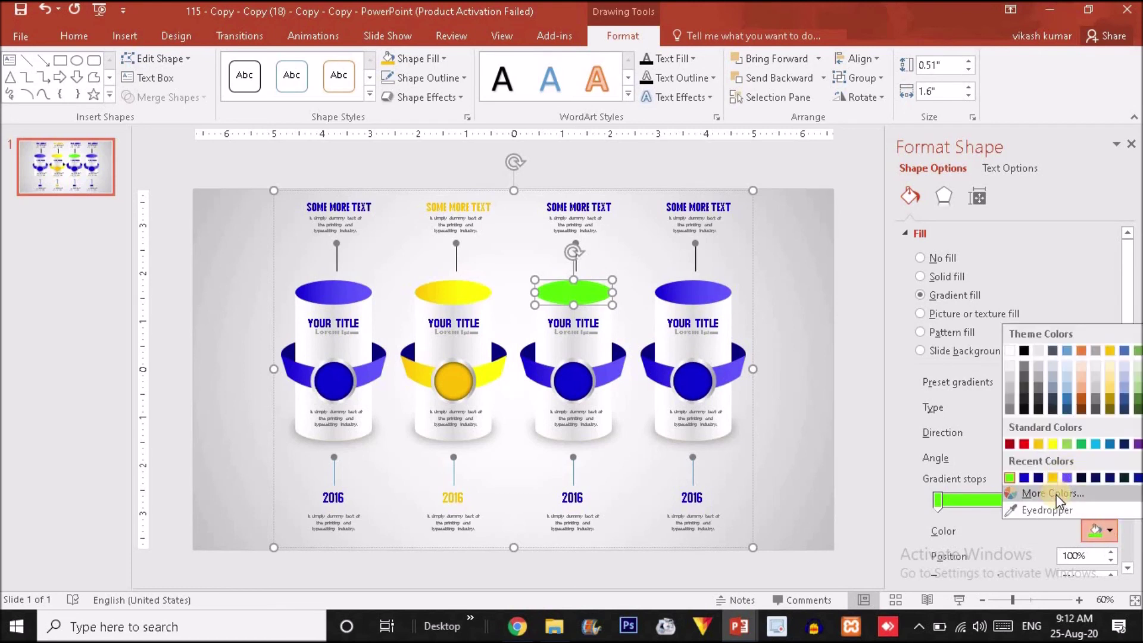
pyautogui.click(1053, 492)
pyautogui.click(608, 230)
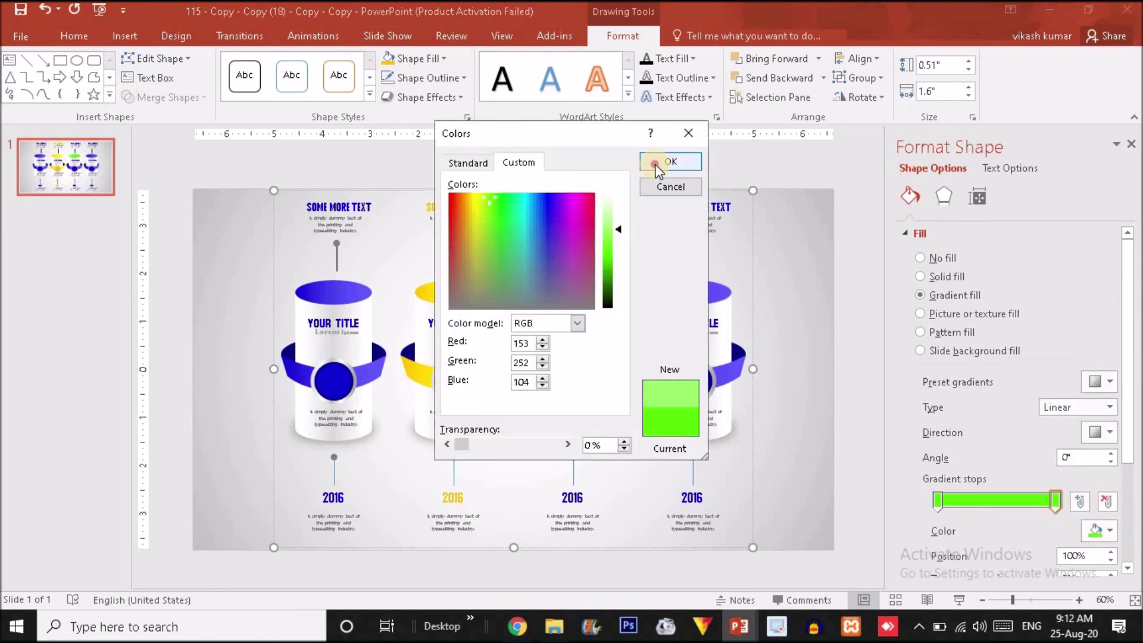
pyautogui.click(670, 162)
# Step: Turn both gradient stops of the third cylinder's band green
pyautogui.click(606, 368)
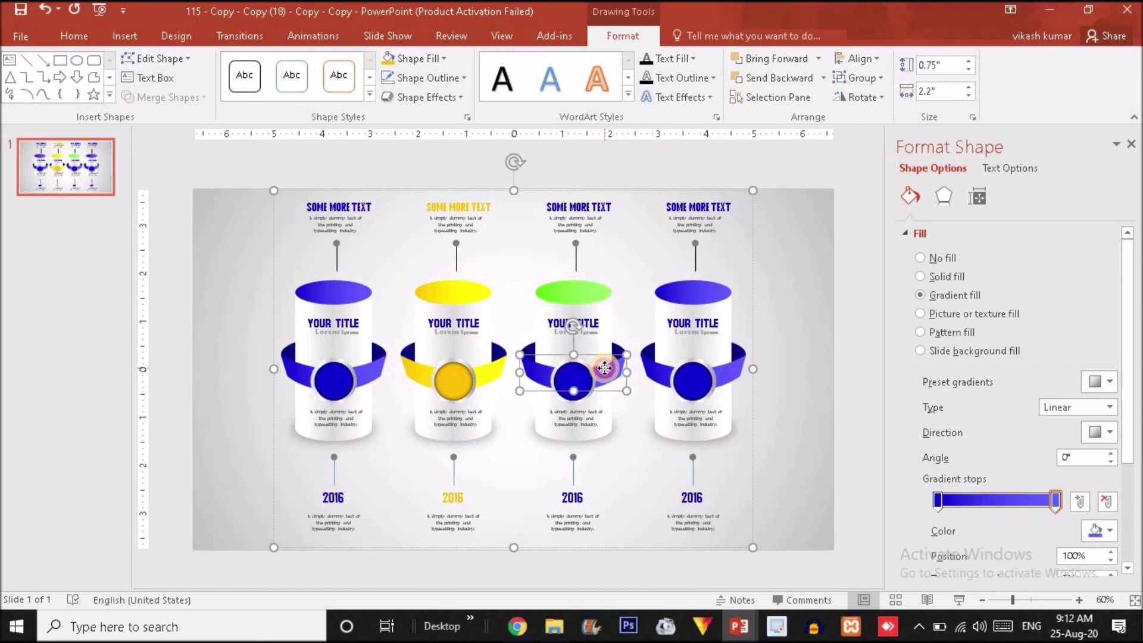
pyautogui.click(1103, 531)
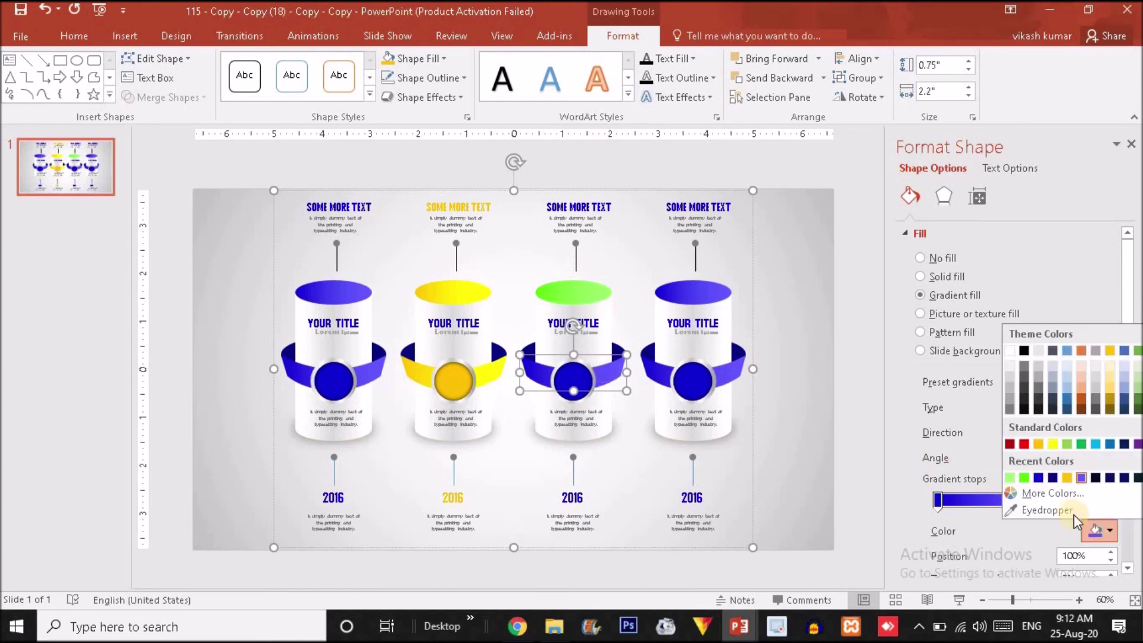
pyautogui.click(1027, 483)
pyautogui.click(938, 500)
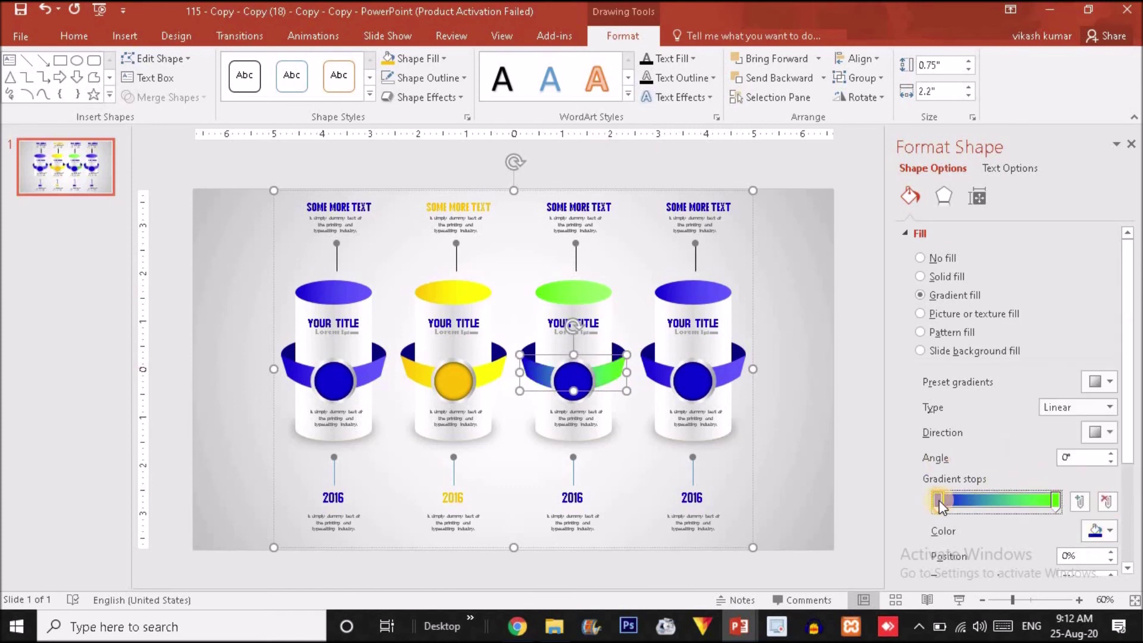
pyautogui.click(1110, 530)
pyautogui.click(1011, 478)
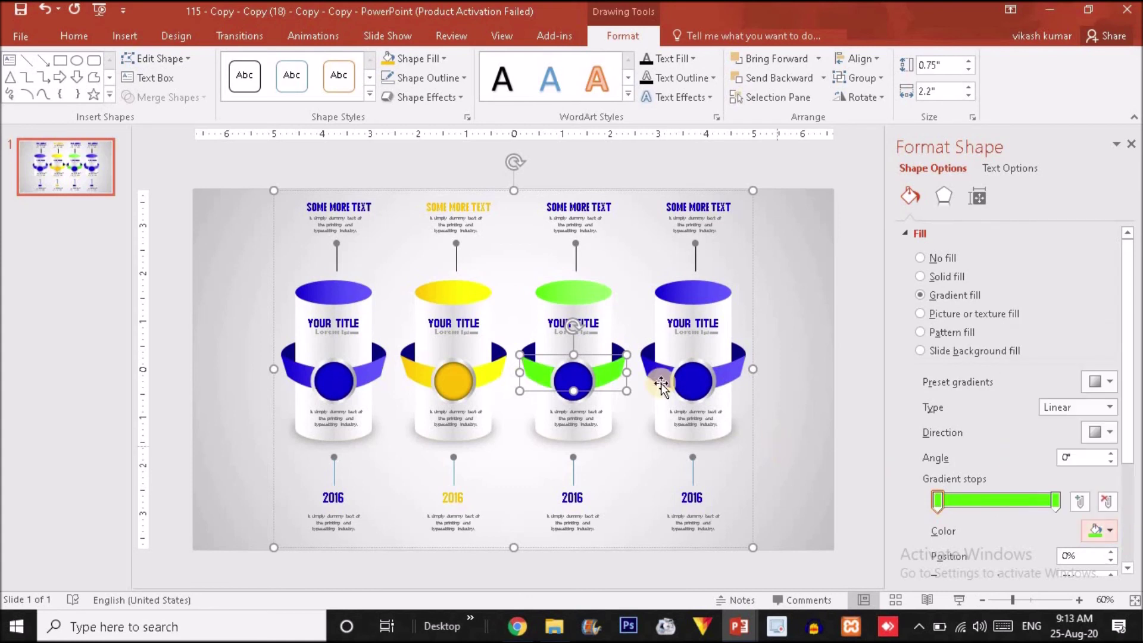
# Step: Fill the third cylinder's centre circle green
pyautogui.click(573, 376)
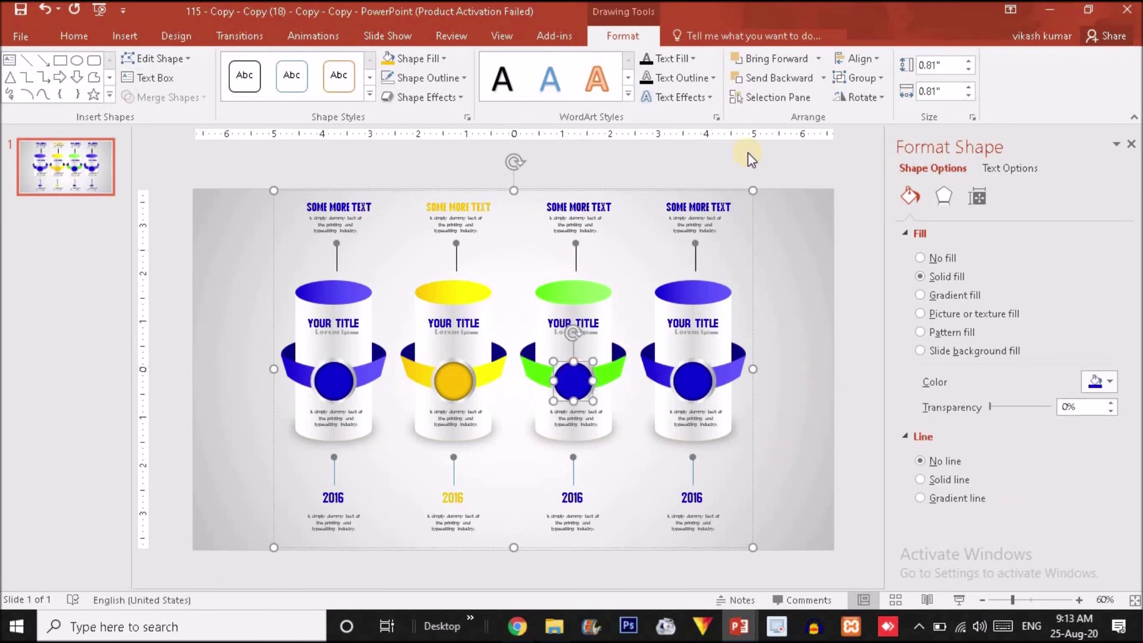
pyautogui.click(424, 65)
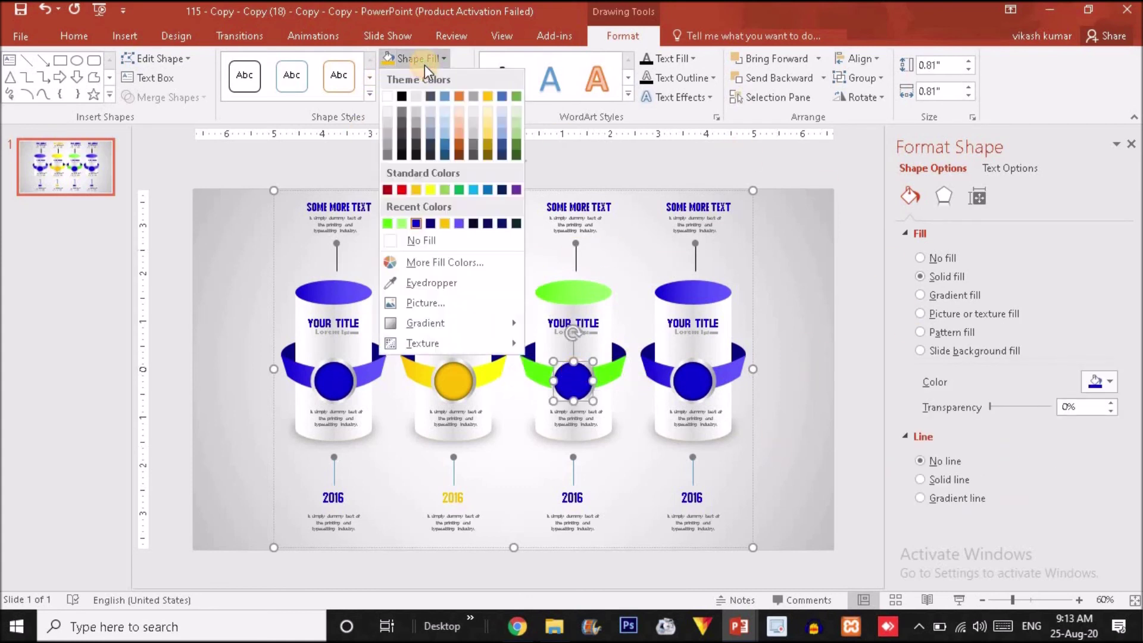
pyautogui.click(388, 223)
# Step: Colour the third column's 2016 label and SOME MORE TEXT heading green, then select the fourth top
pyautogui.click(569, 499)
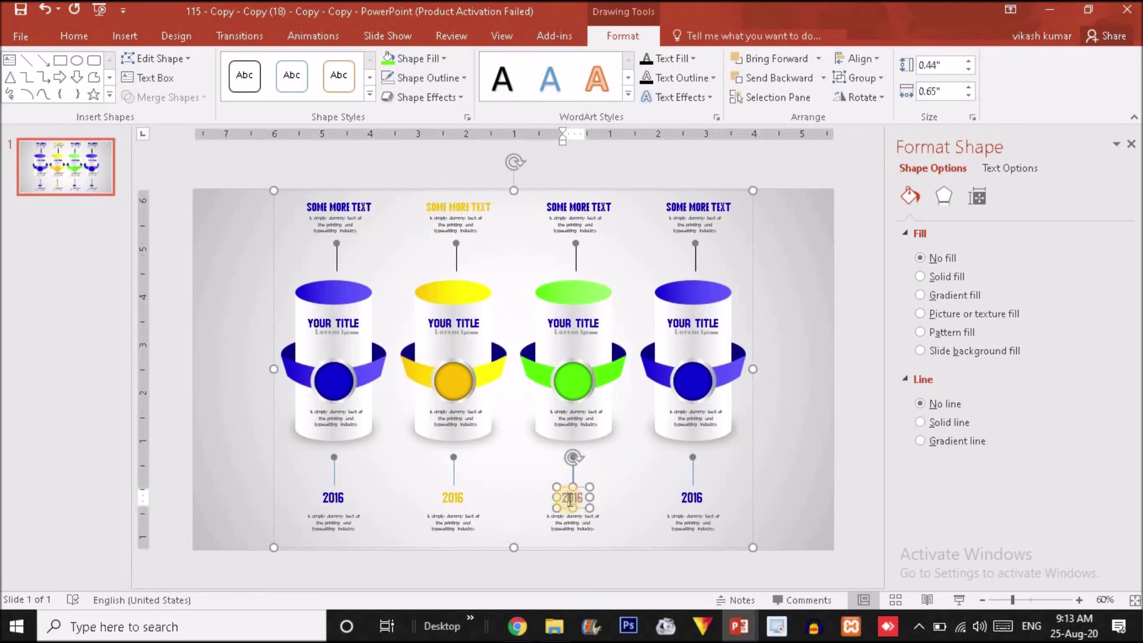
pyautogui.click(67, 34)
pyautogui.click(419, 94)
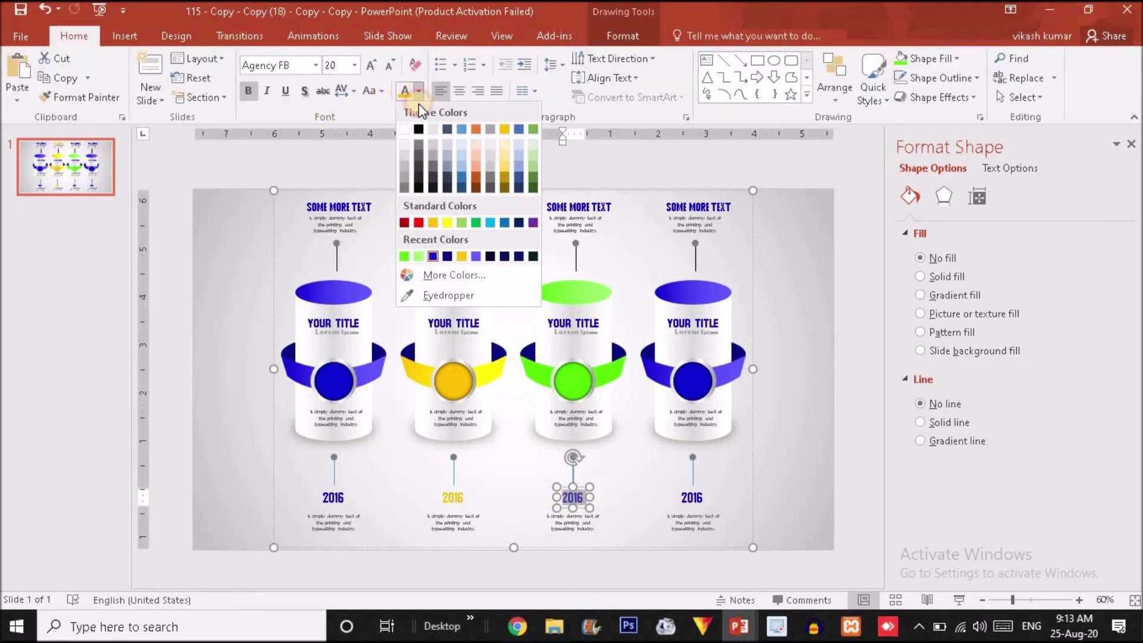
pyautogui.click(402, 254)
pyautogui.click(570, 206)
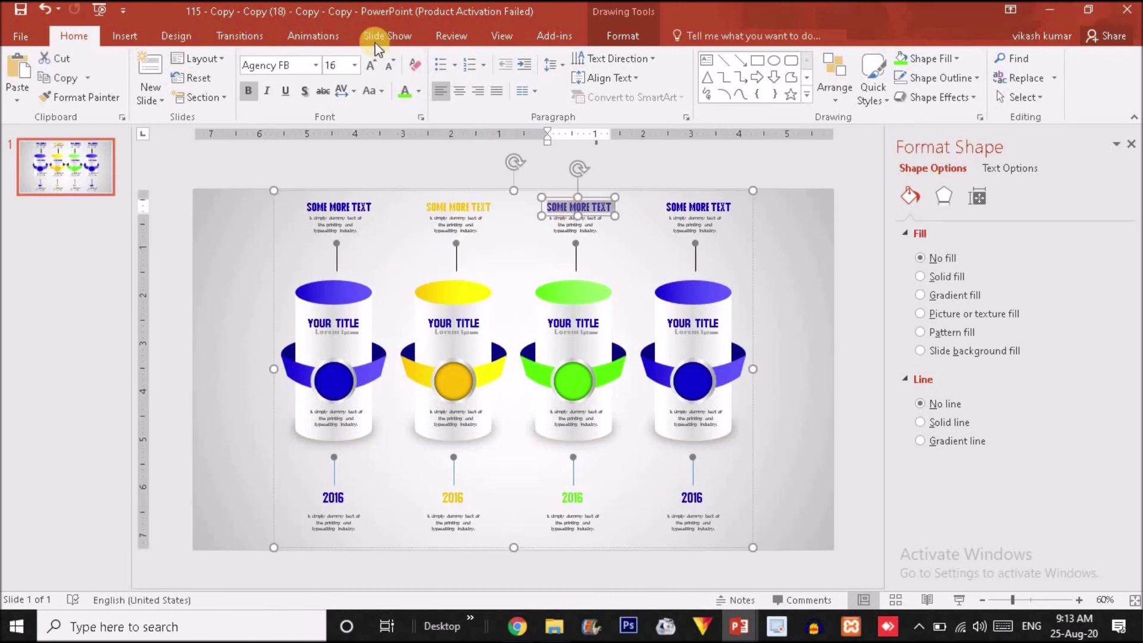
pyautogui.click(406, 94)
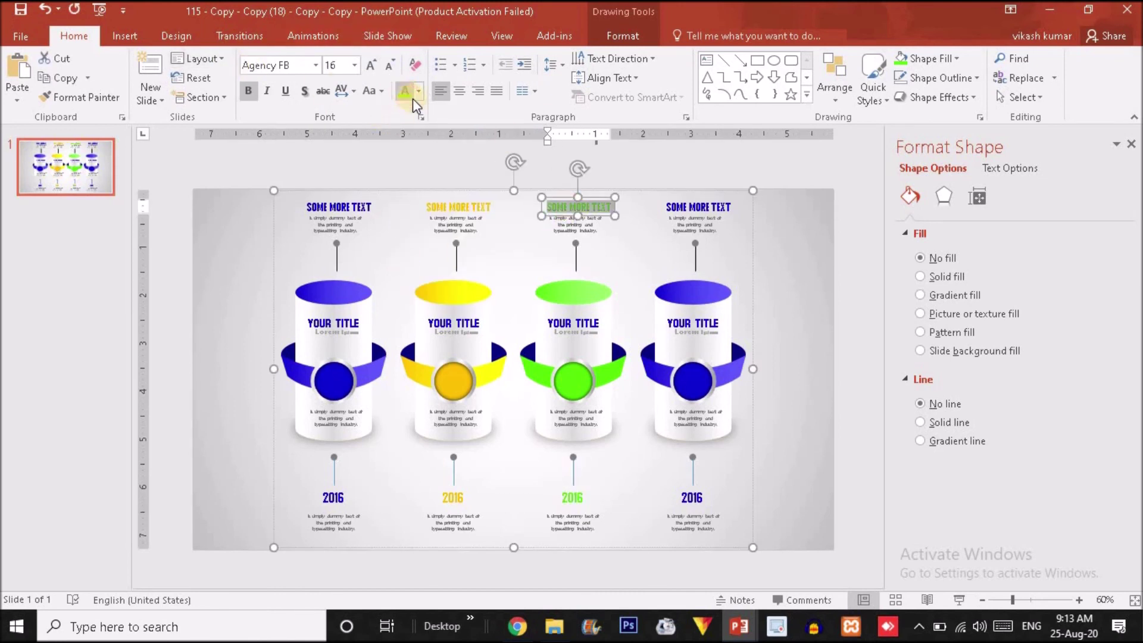
pyautogui.doubleClick(693, 293)
pyautogui.click(1100, 530)
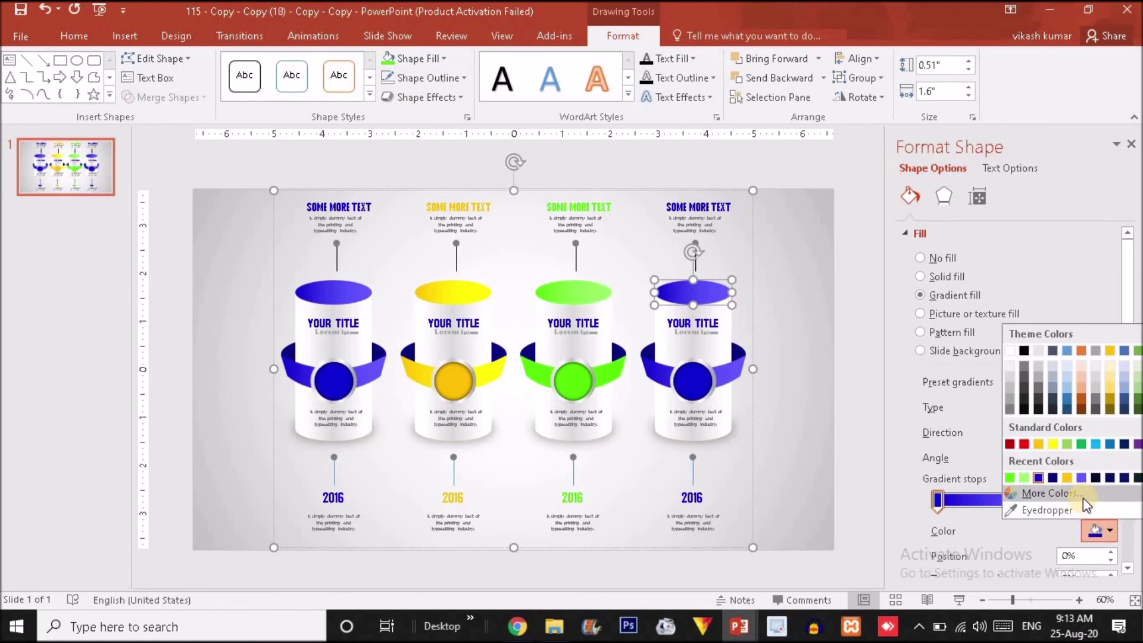
# Step: Mix a bright magenta and apply it to the fourth top ellipse's gradient stop
pyautogui.press('Escape')
pyautogui.moveTo(578, 207); pyautogui.dragTo(574, 191)
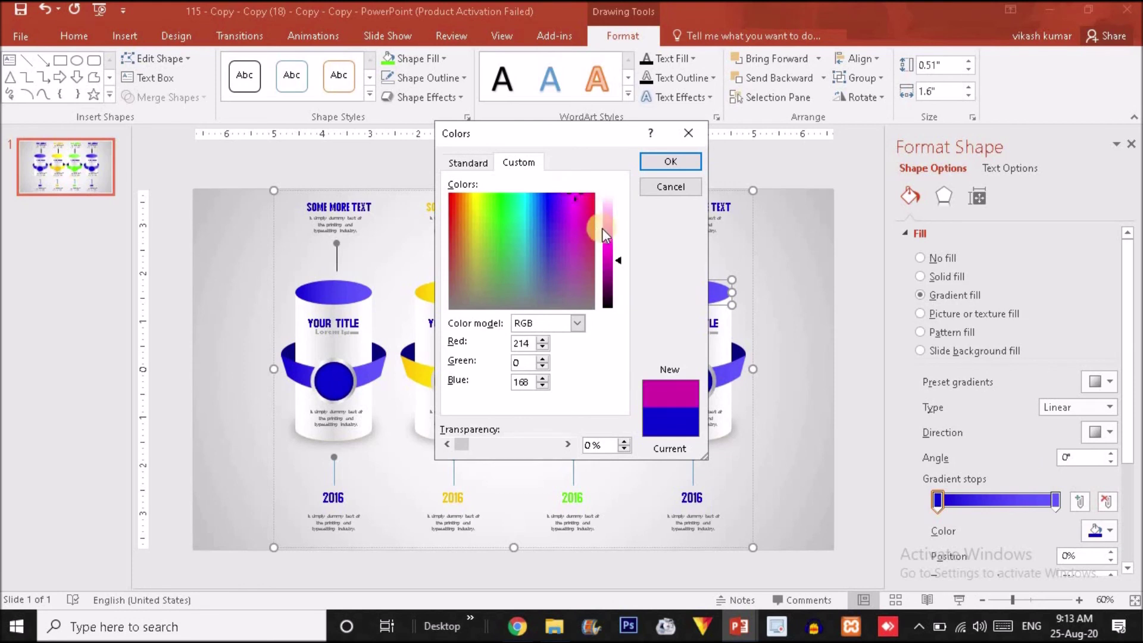
pyautogui.click(612, 248)
pyautogui.click(577, 197)
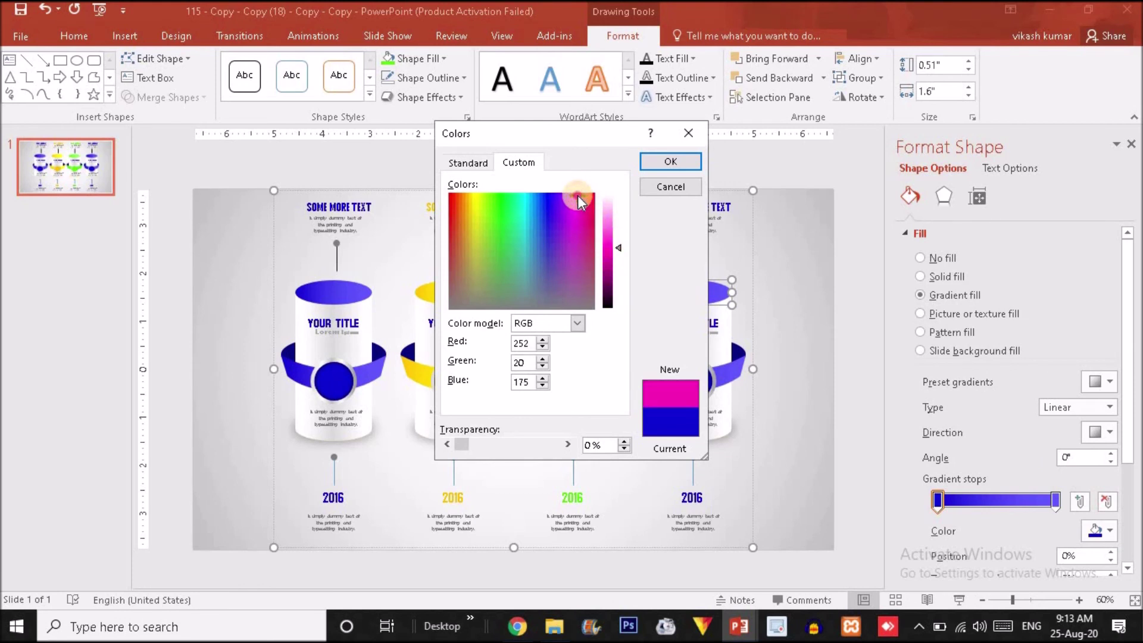
pyautogui.click(612, 260)
pyautogui.click(671, 158)
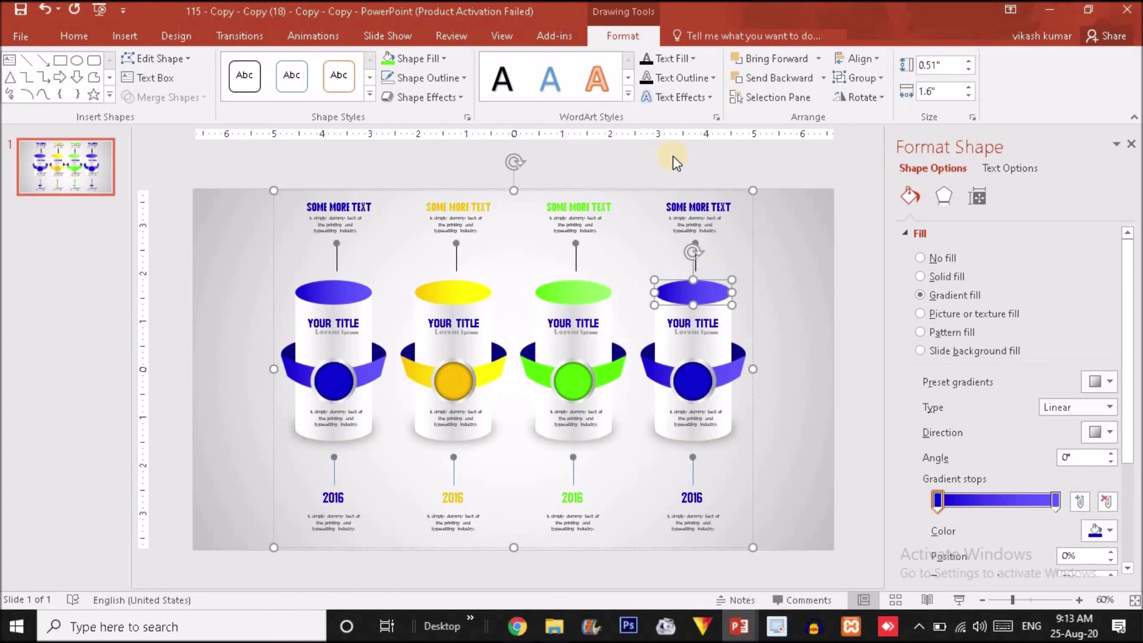
# Step: Make the whole fourth top ellipse magenta, lightened to a pink shade
pyautogui.click(666, 372)
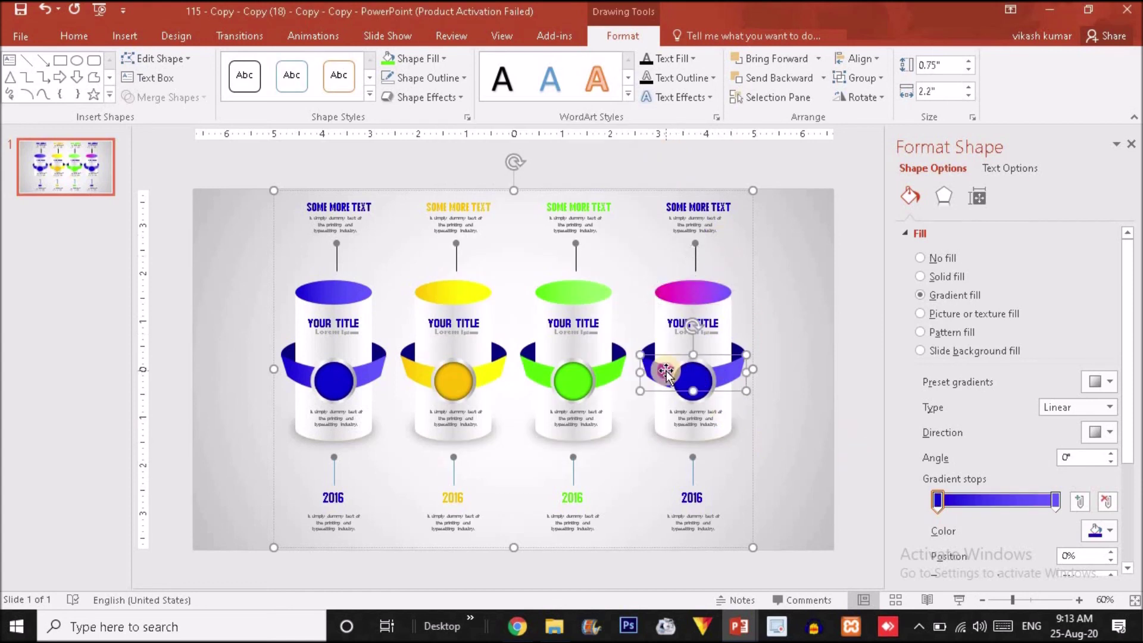
pyautogui.click(690, 299)
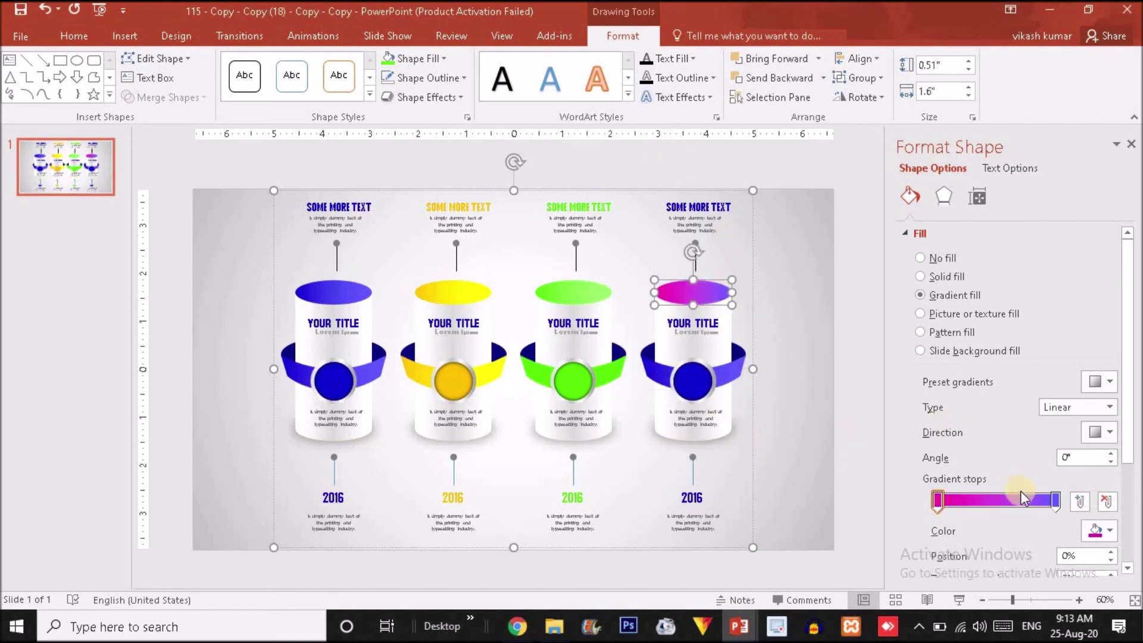
pyautogui.click(1110, 530)
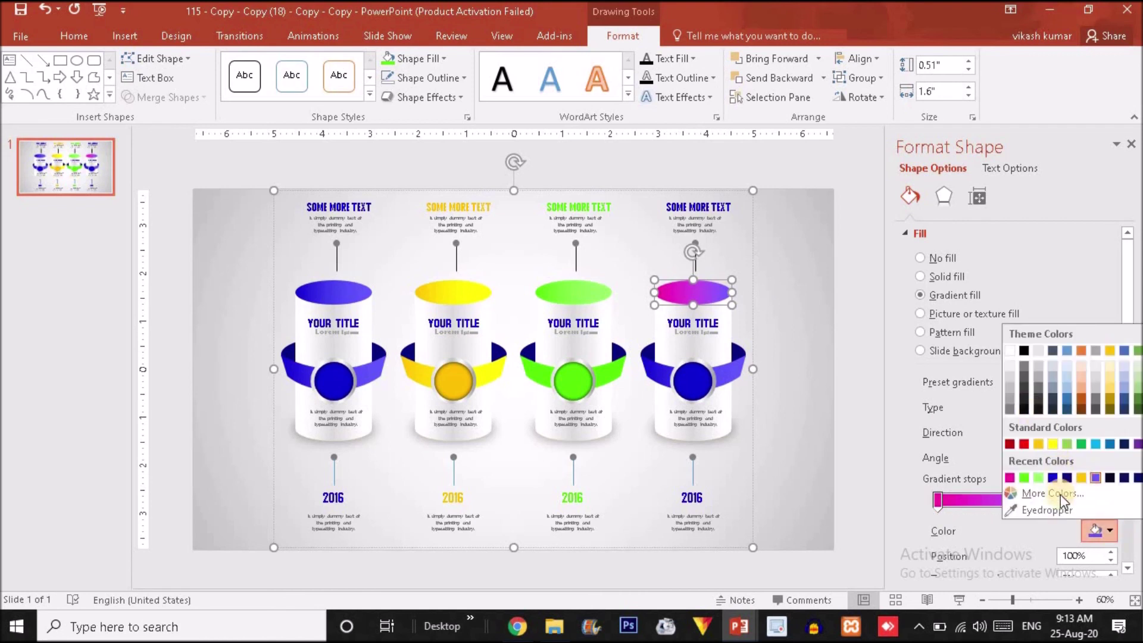
pyautogui.click(1060, 492)
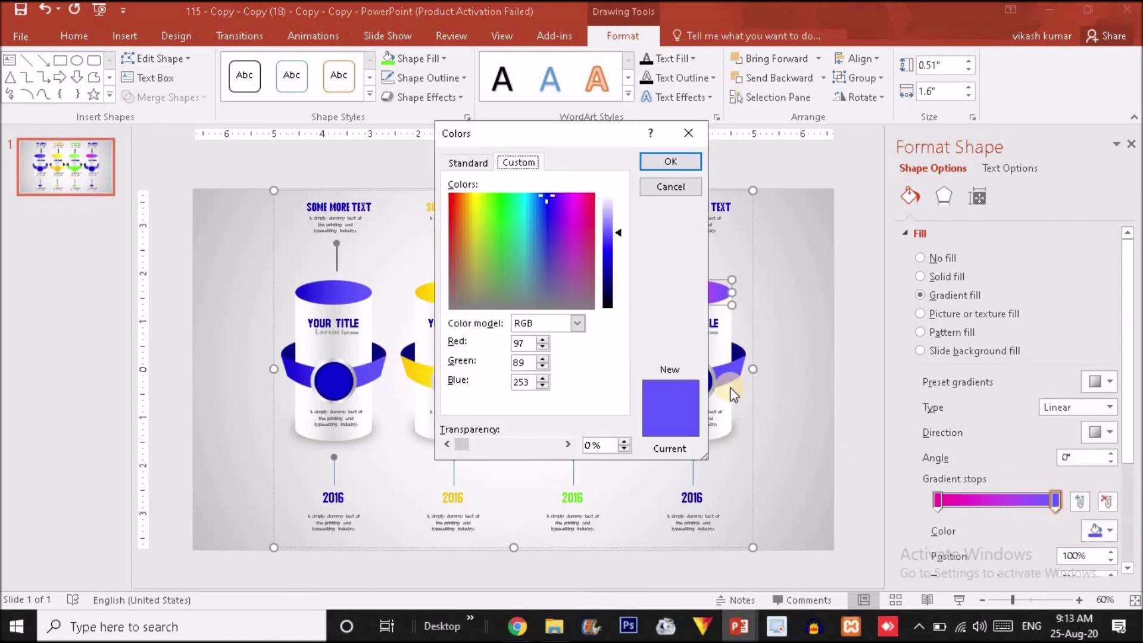
pyautogui.click(685, 136)
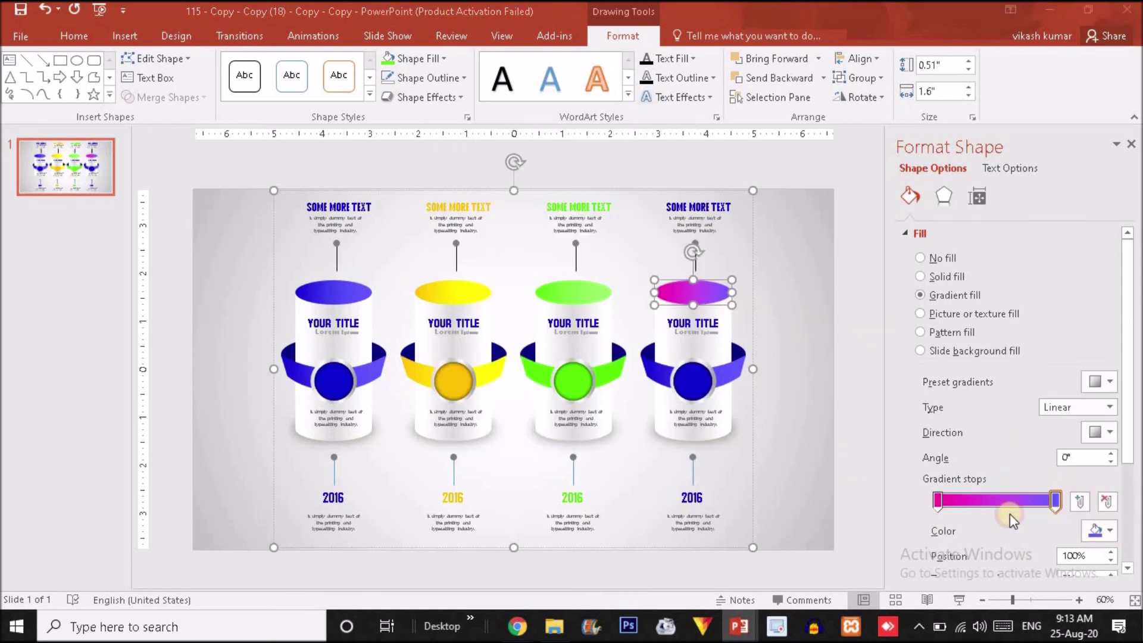
pyautogui.click(1103, 530)
pyautogui.click(1010, 478)
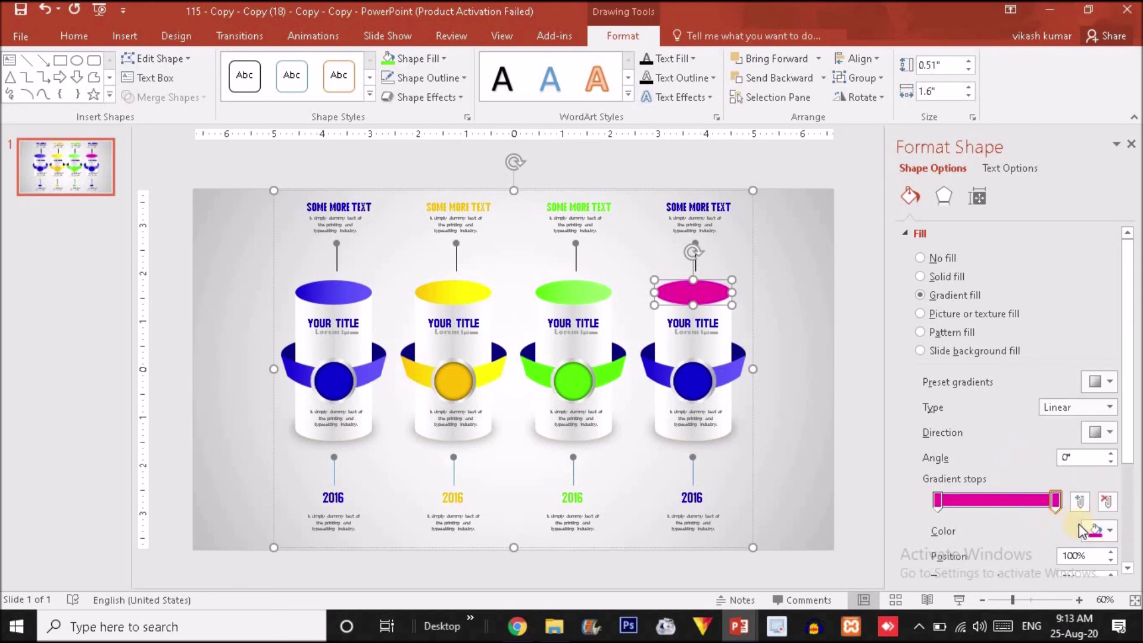
pyautogui.click(1109, 532)
pyautogui.click(1035, 495)
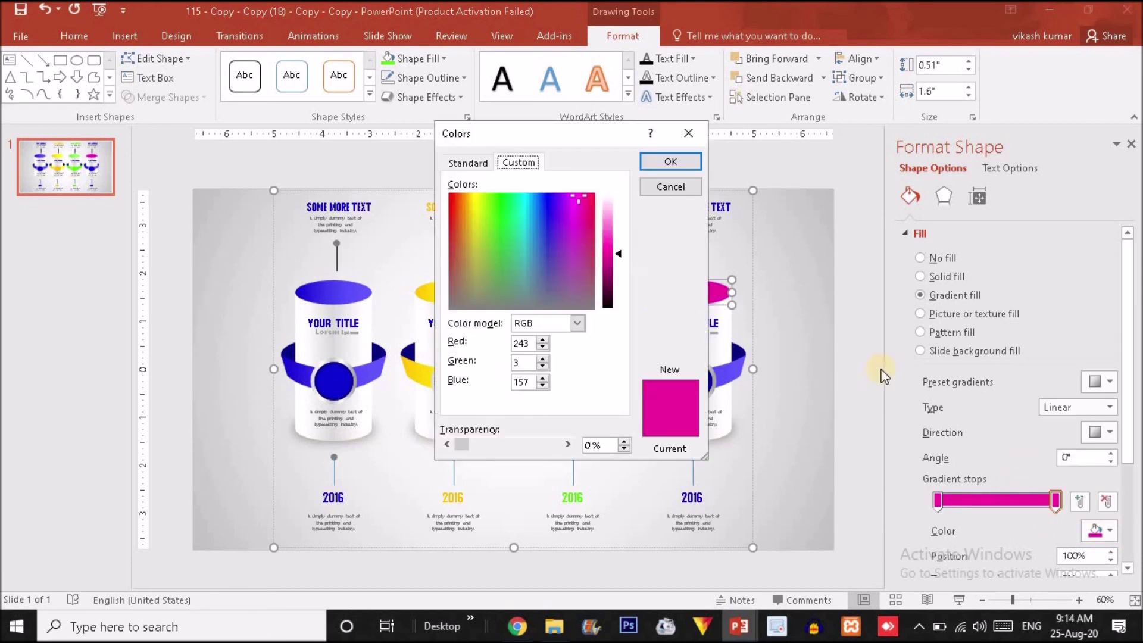
pyautogui.moveTo(613, 244); pyautogui.dragTo(612, 229)
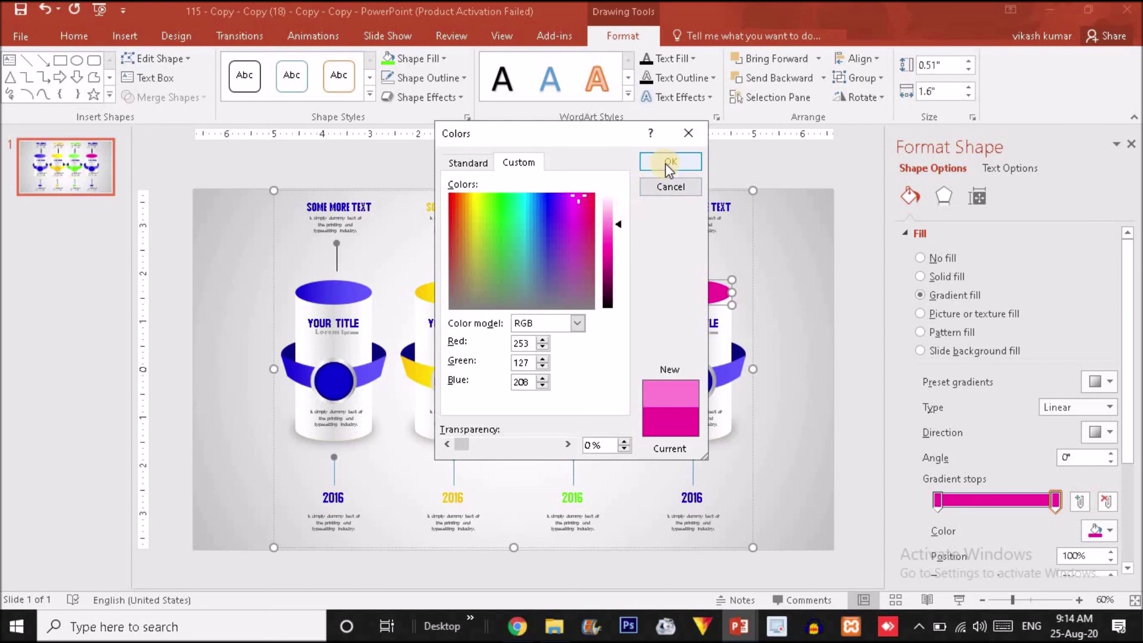
pyautogui.click(670, 161)
# Step: Set both gradient stops of the fourth cylinder's band to pink-magenta
pyautogui.click(728, 376)
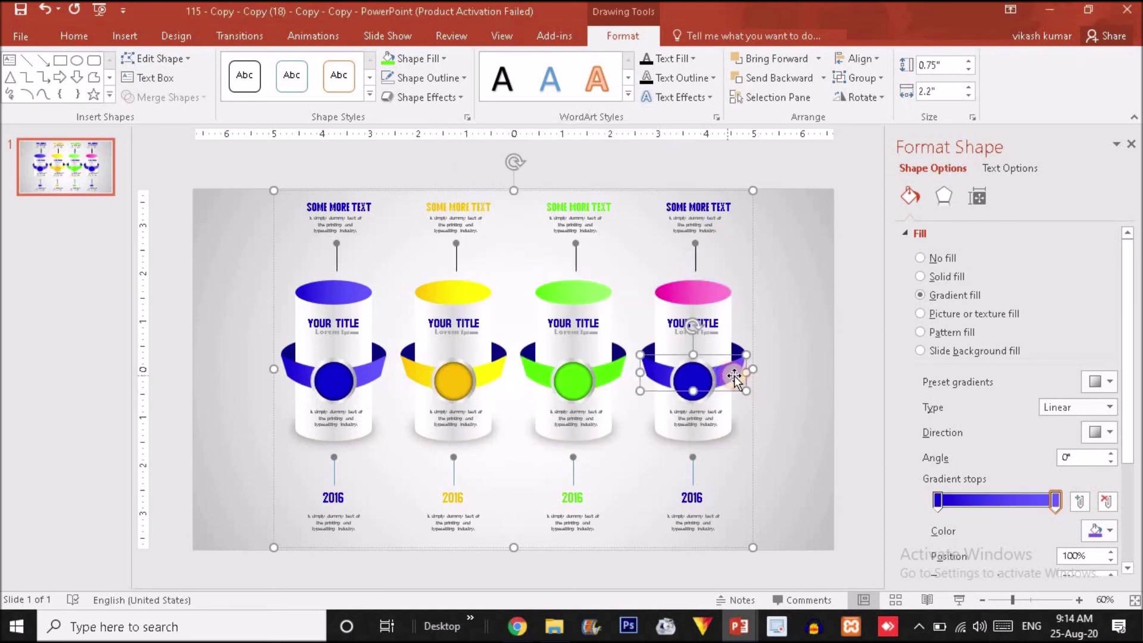
pyautogui.click(1101, 531)
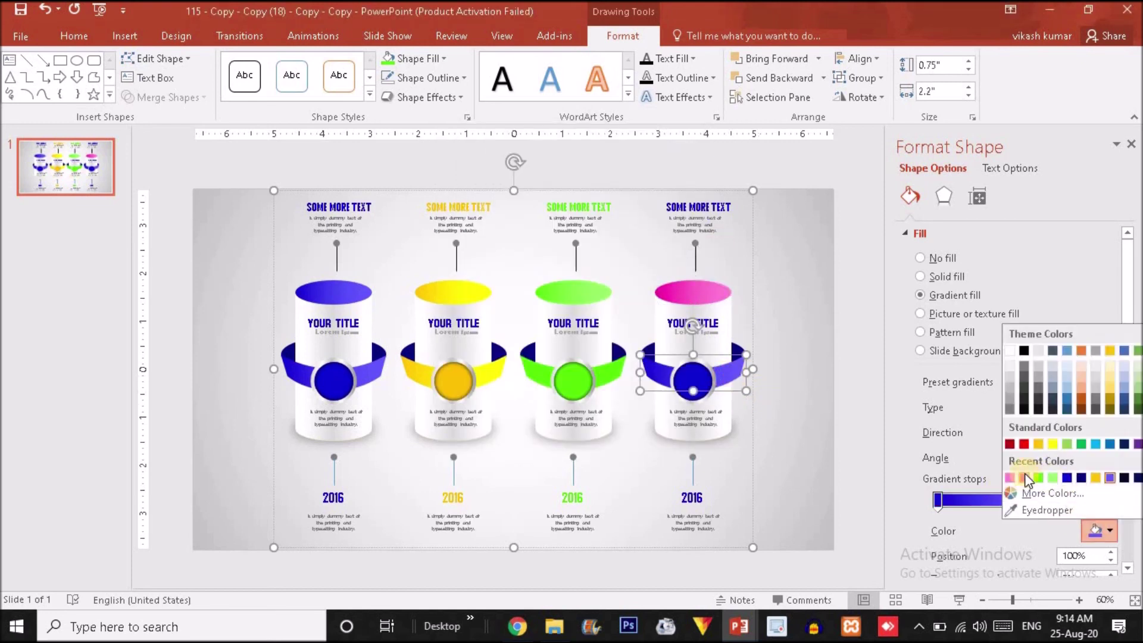
pyautogui.click(1025, 478)
pyautogui.click(937, 502)
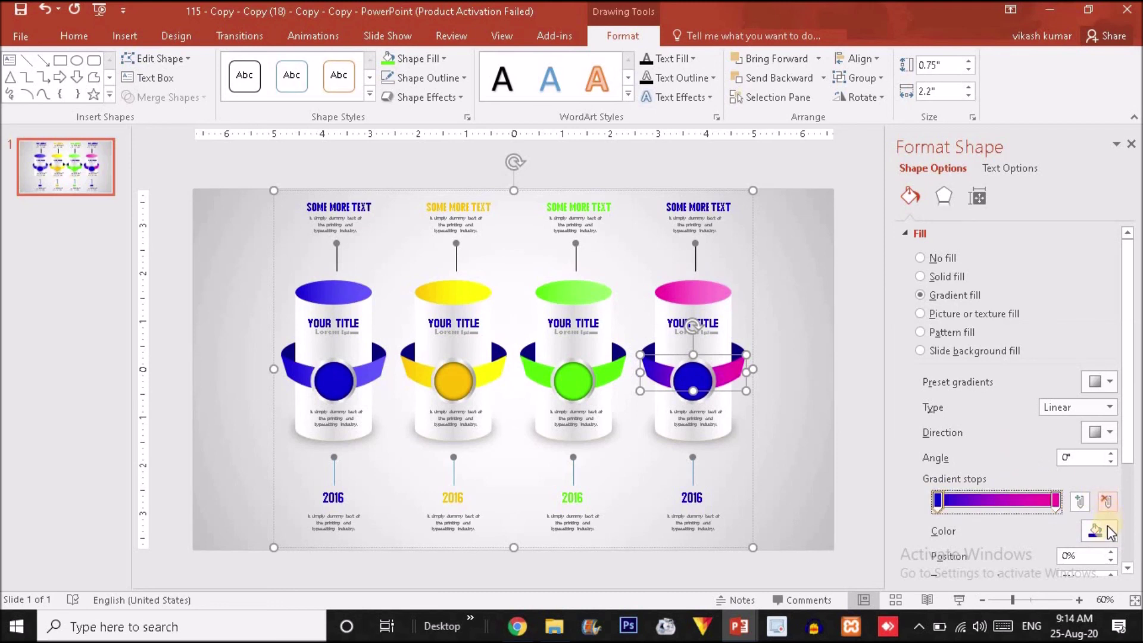
pyautogui.click(1106, 528)
pyautogui.click(1026, 478)
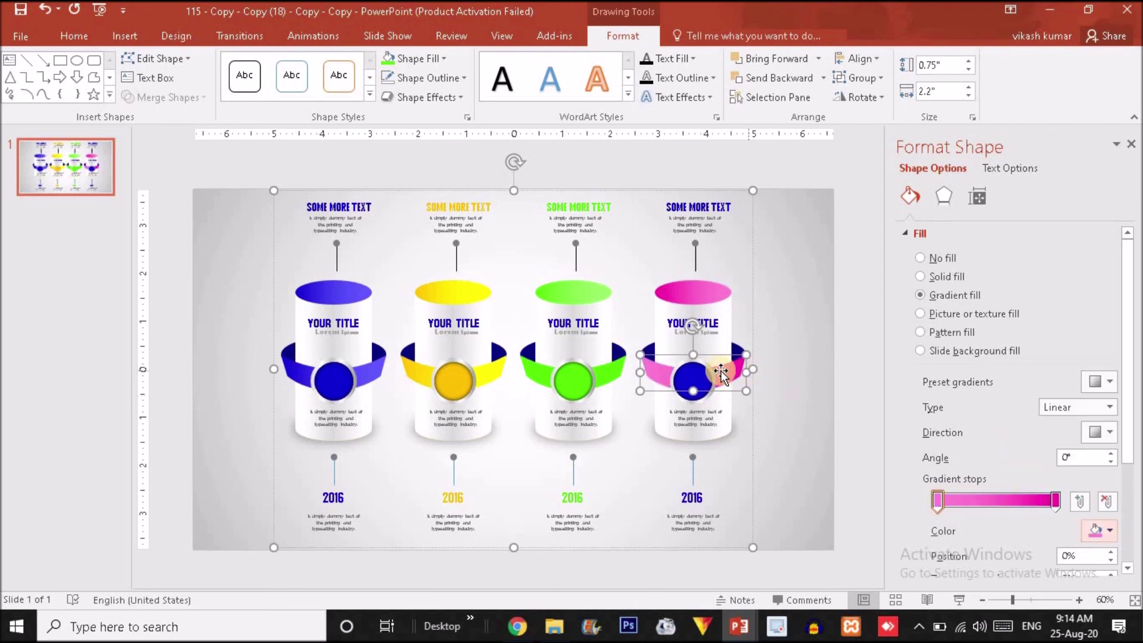
pyautogui.click(699, 375)
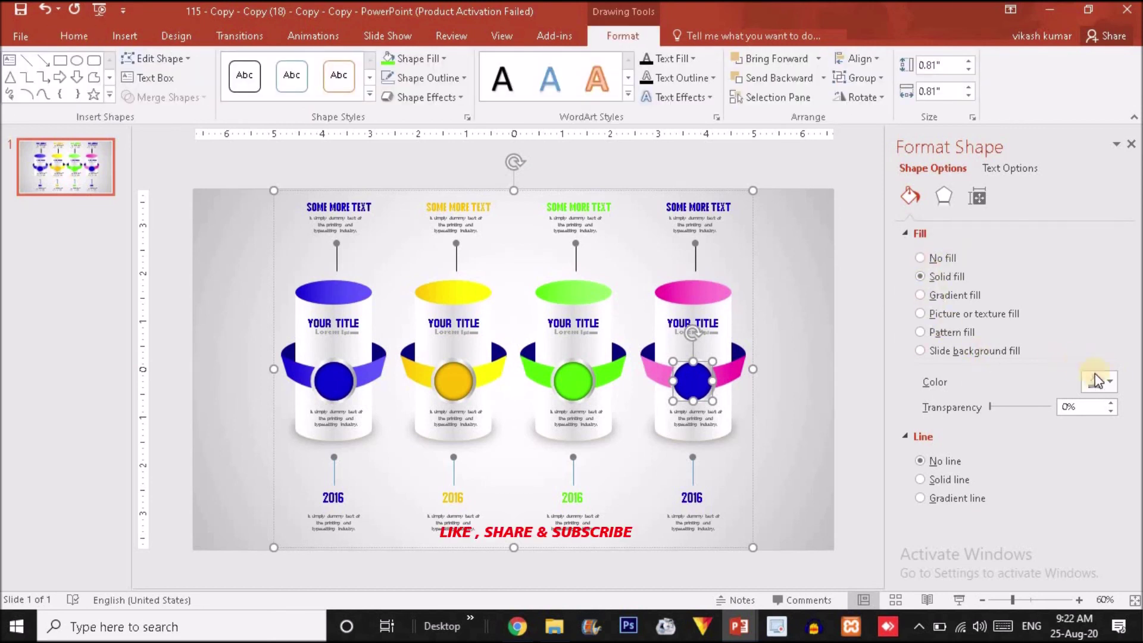
# Step: Fill the fourth centre circle pink and colour its SOME MORE TEXT heading pink, undoing a stray box fill
pyautogui.click(1111, 381)
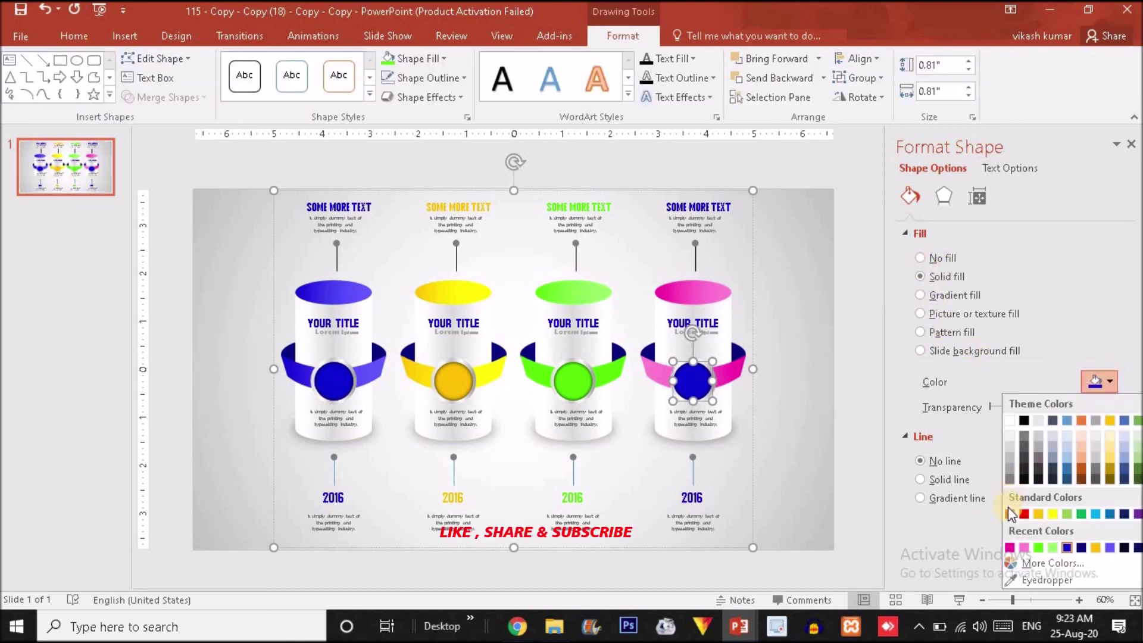
pyautogui.click(1012, 547)
pyautogui.tripleClick(699, 208)
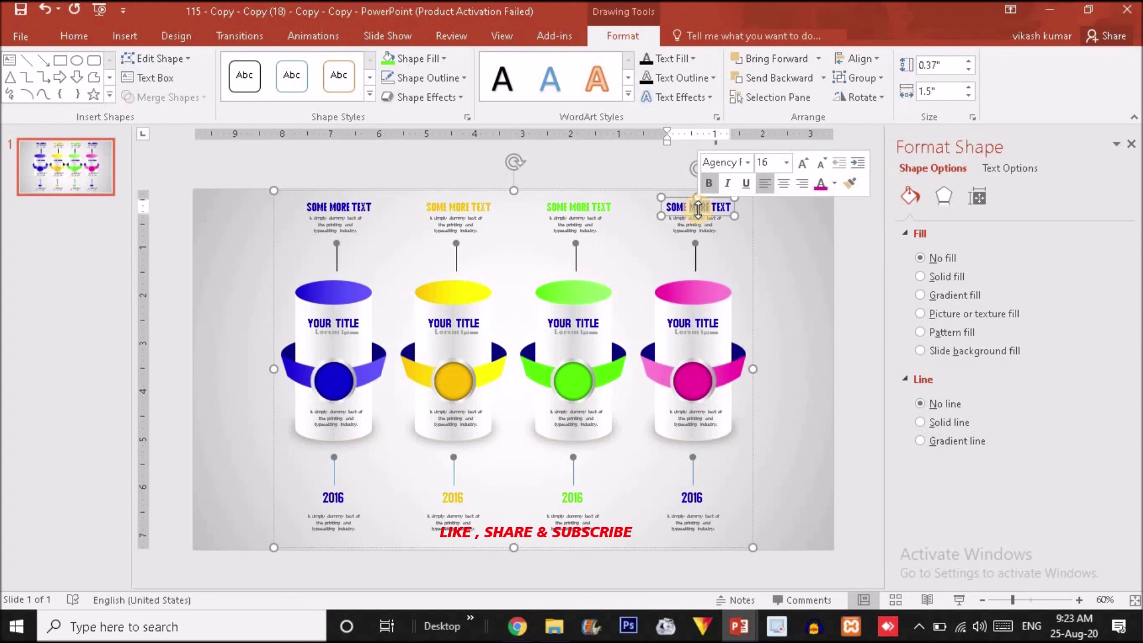
pyautogui.click(433, 60)
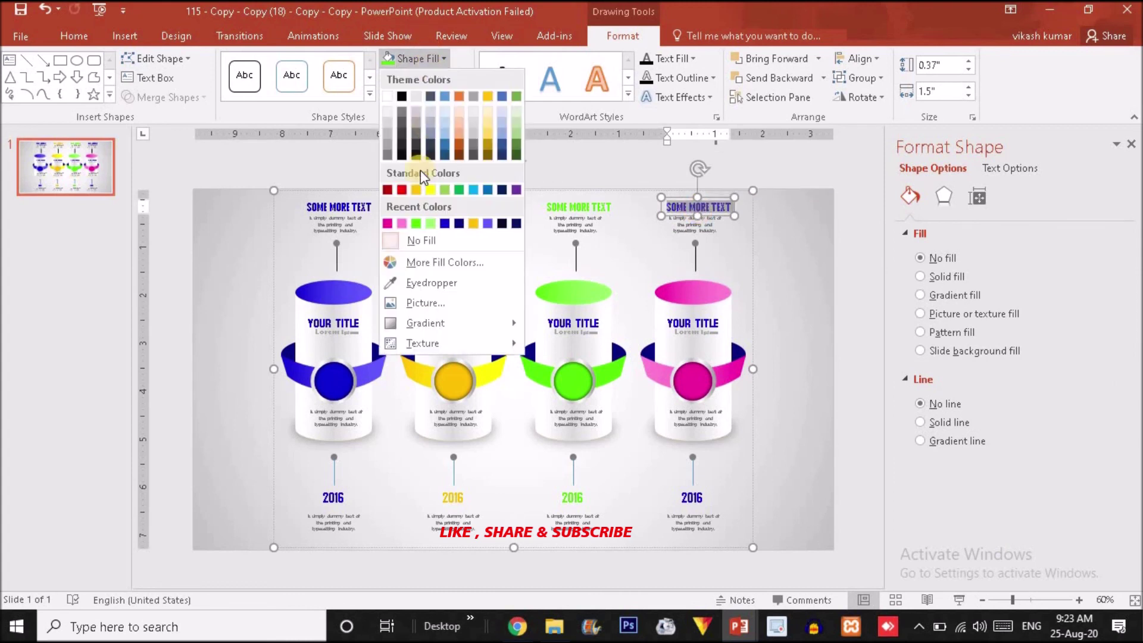
pyautogui.click(388, 223)
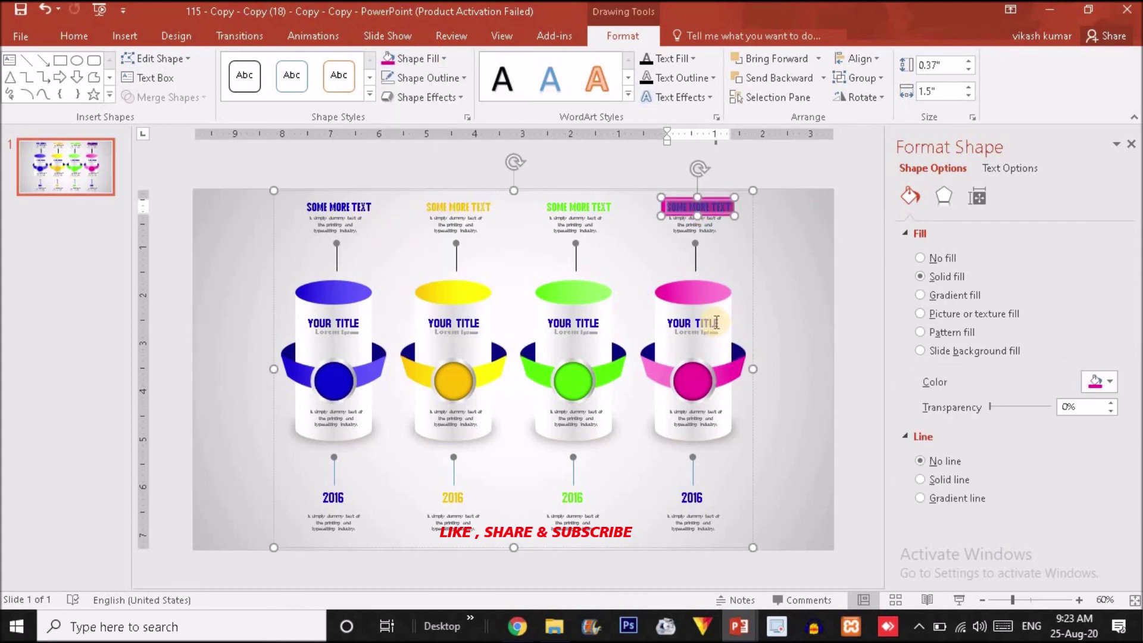
pyautogui.hotkey('ctrl', 'z')
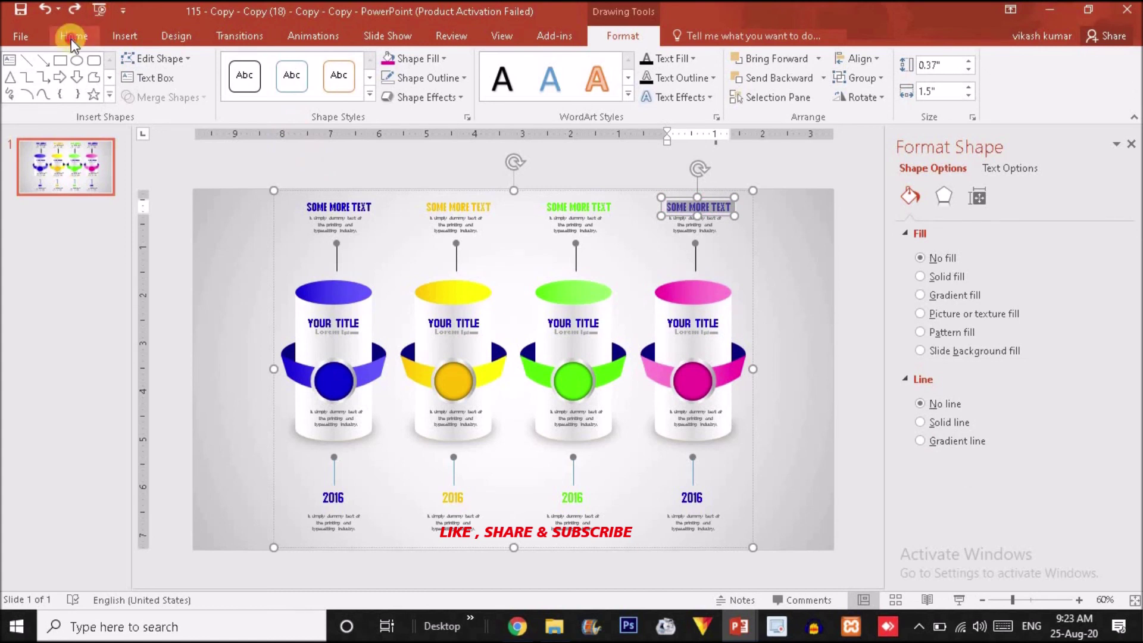
pyautogui.click(70, 37)
pyautogui.click(406, 92)
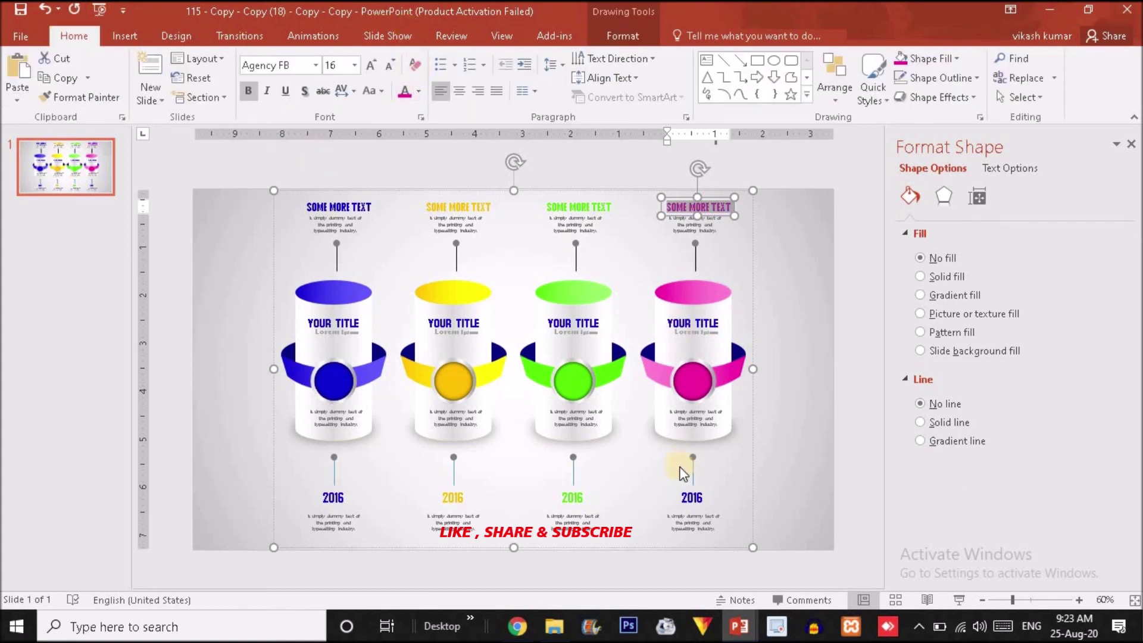
pyautogui.click(693, 497)
pyautogui.doubleClick(694, 499)
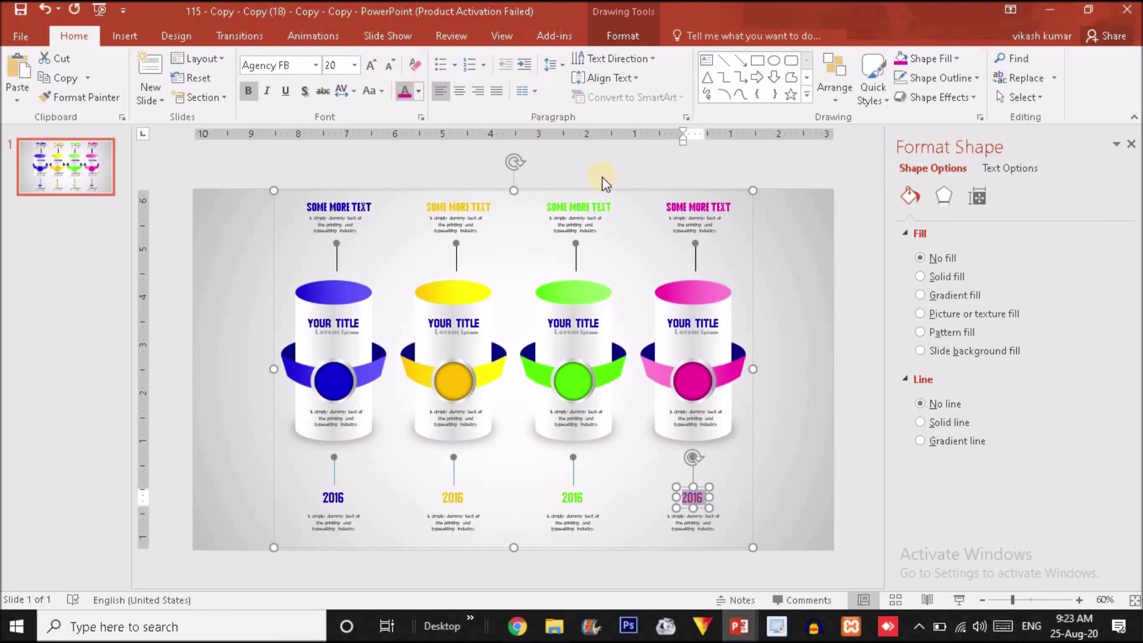
# Step: Colour the third column's YOUR TITLE text green
pyautogui.tripleClick(464, 320)
pyautogui.click(420, 92)
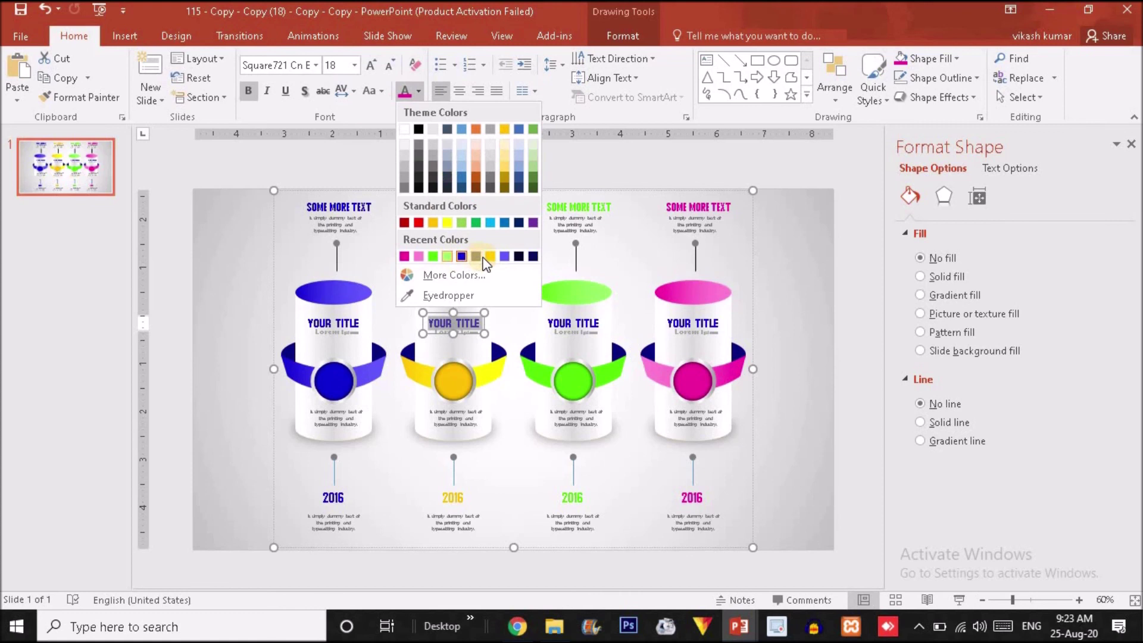
pyautogui.click(593, 318)
pyautogui.click(593, 319)
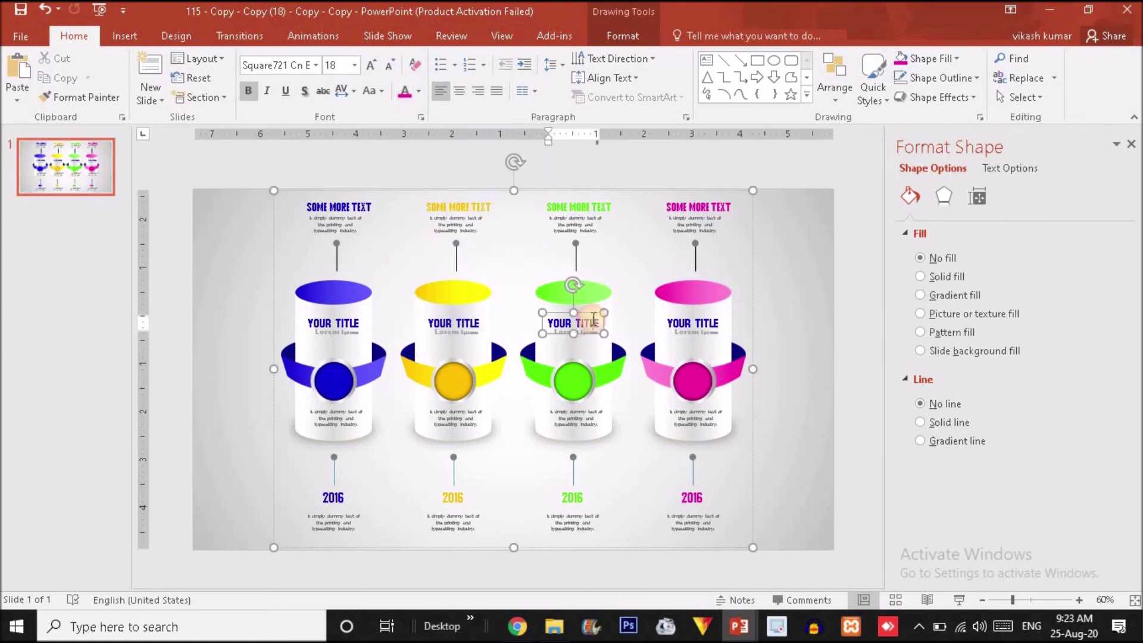
pyautogui.tripleClick(593, 319)
pyautogui.click(420, 93)
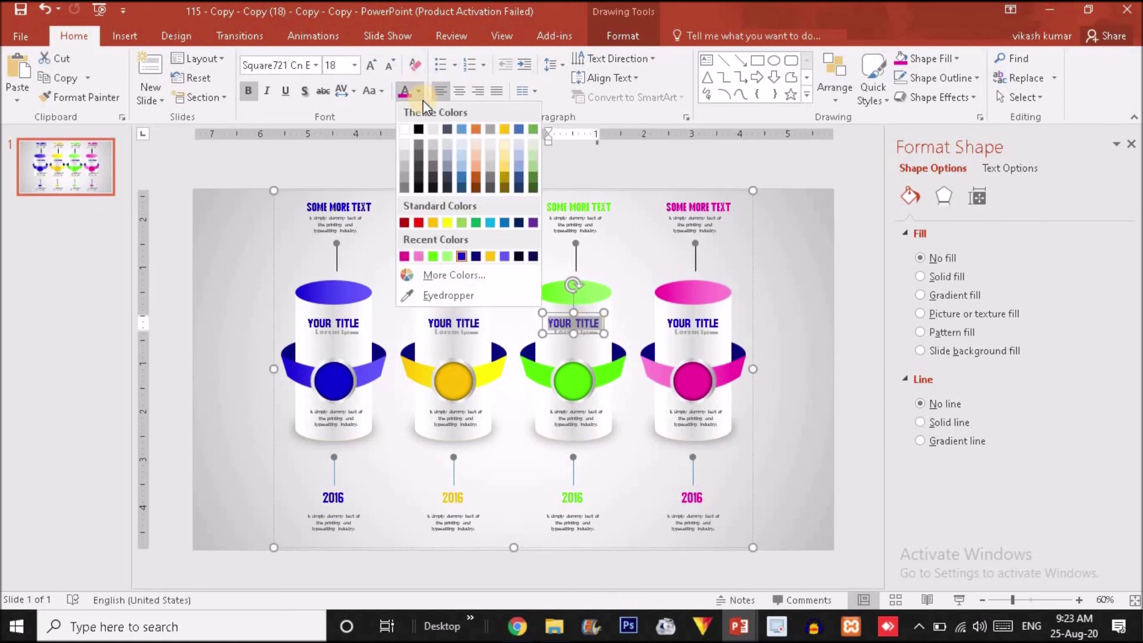
pyautogui.click(432, 258)
# Step: Apply the recent pink colour to the fourth column's YOUR TITLE text
pyautogui.click(693, 323)
pyautogui.tripleClick(693, 323)
pyautogui.click(418, 91)
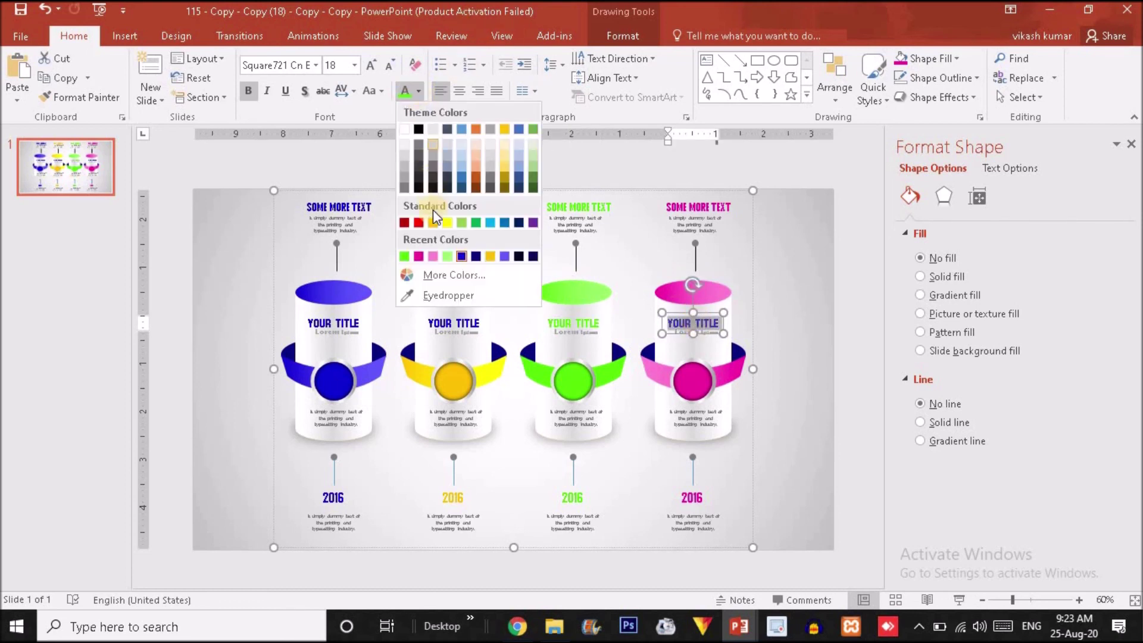
pyautogui.click(420, 258)
pyautogui.click(419, 259)
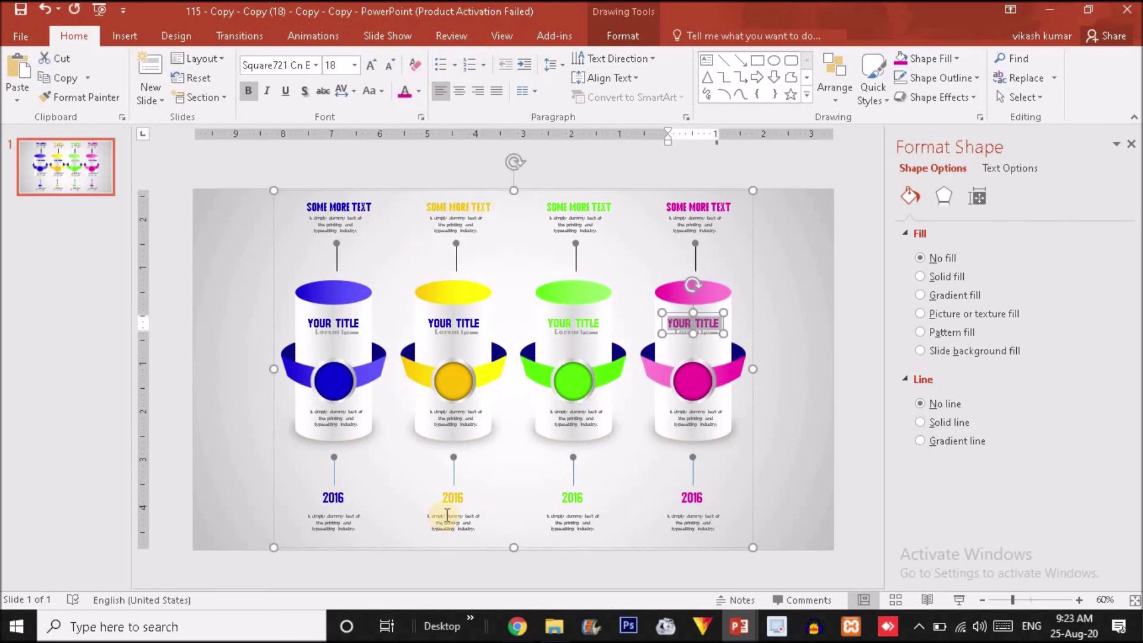
# Step: Change the yellow, green and pink year labels to 2017, 2018 and 2019, then paste the icons
pyautogui.click(460, 497)
pyautogui.click(461, 497)
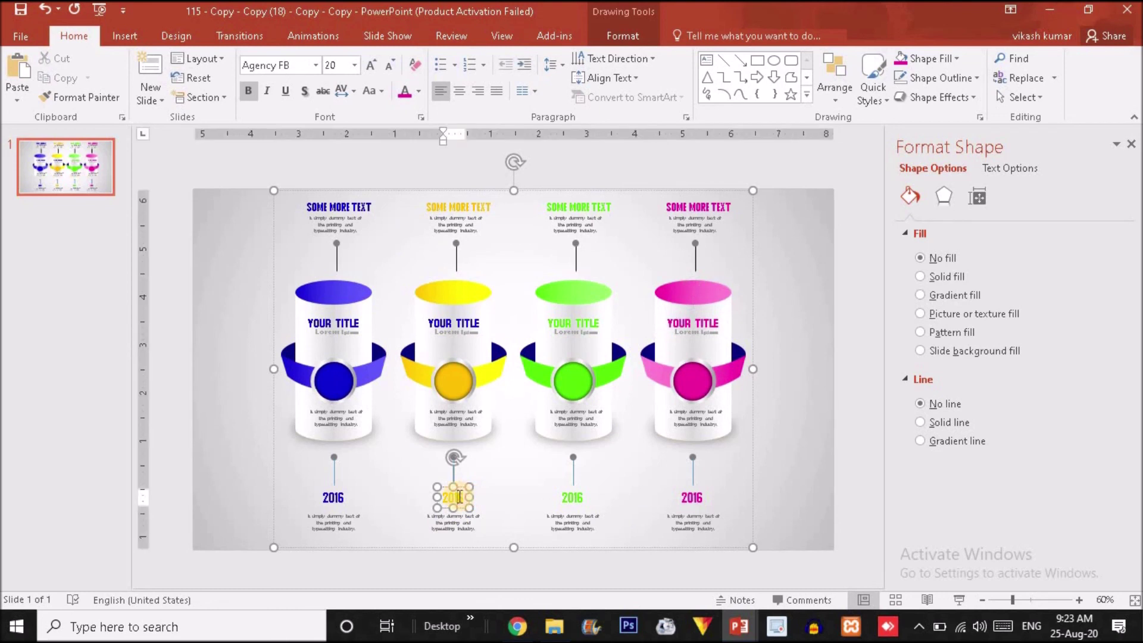
pyautogui.press('BackSpace')
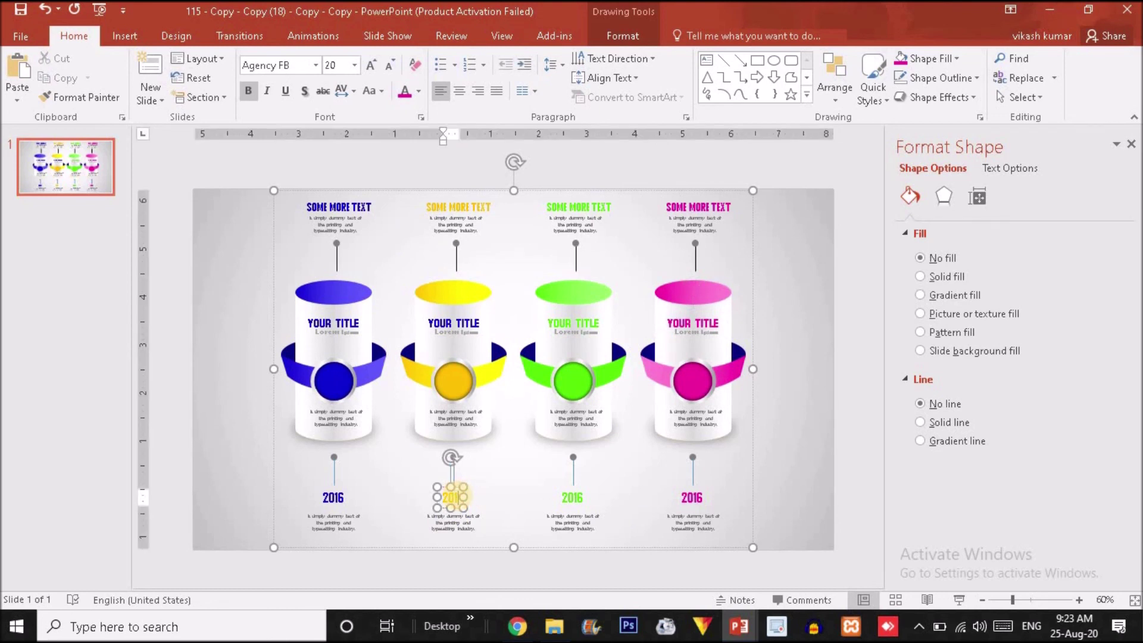
pyautogui.write('7')
pyautogui.click(571, 495)
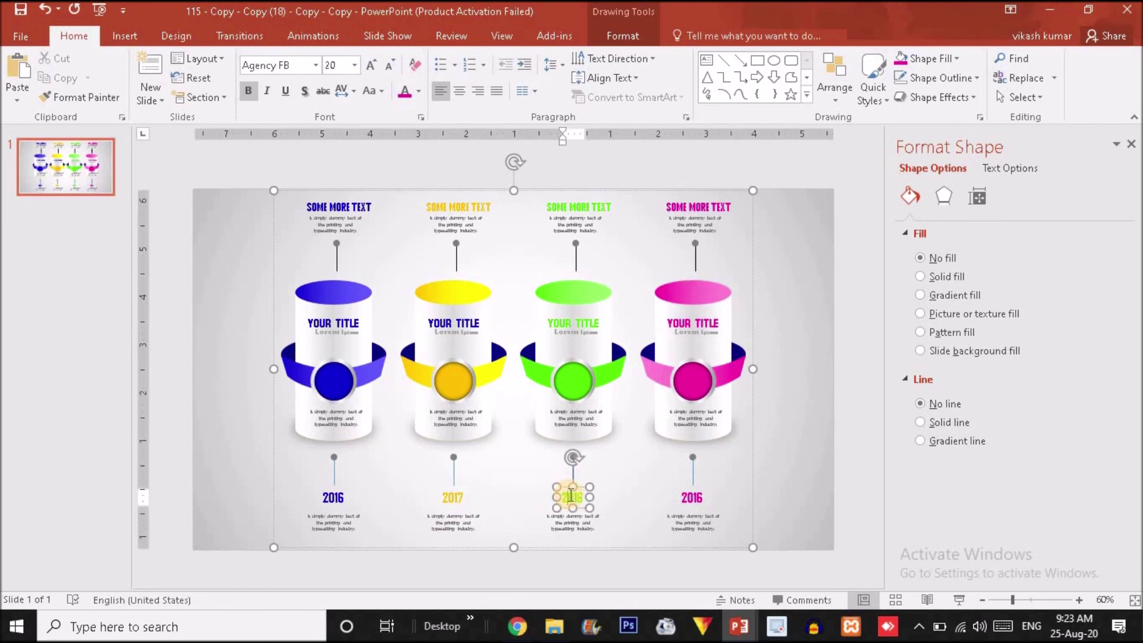
pyautogui.press('BackSpace')
pyautogui.write('8')
pyautogui.click(697, 495)
pyautogui.click(695, 495)
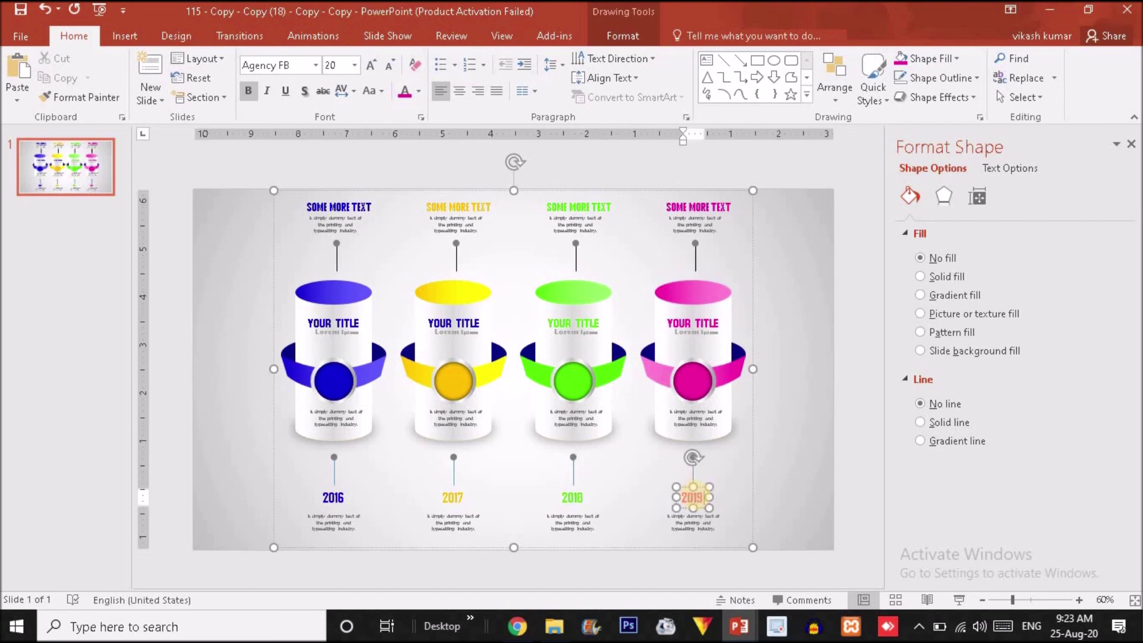
pyautogui.press('BackSpace')
pyautogui.write('9')
pyautogui.hotkey('ctrl', 'v')
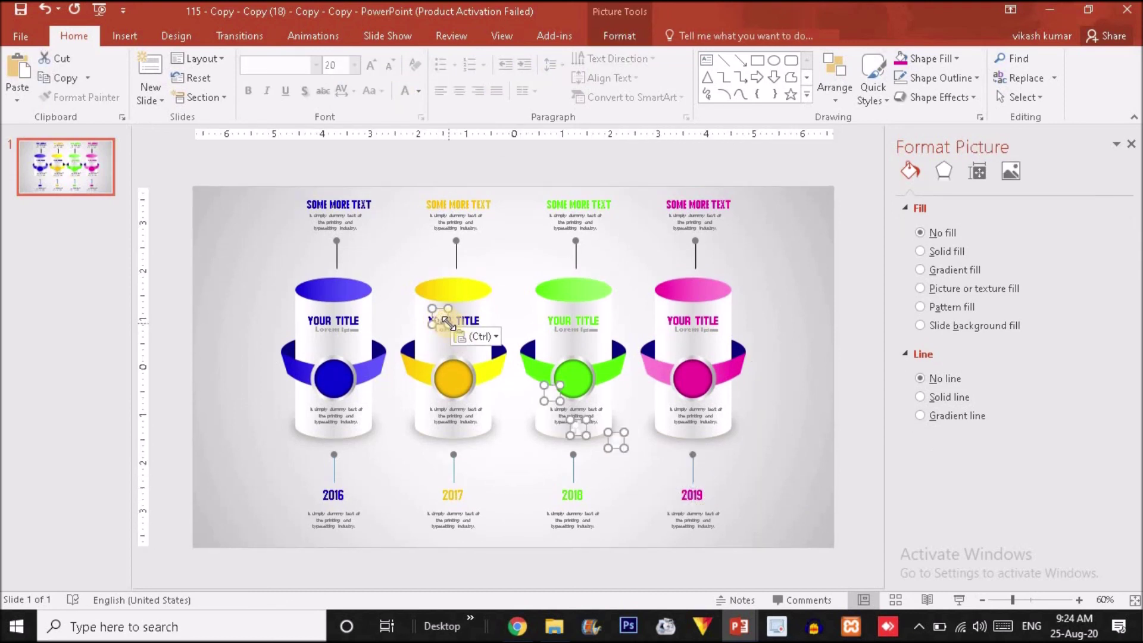
# Step: Centre the white handshake icon in the blue 2016 circle
pyautogui.moveTo(447, 325); pyautogui.dragTo(448, 326)
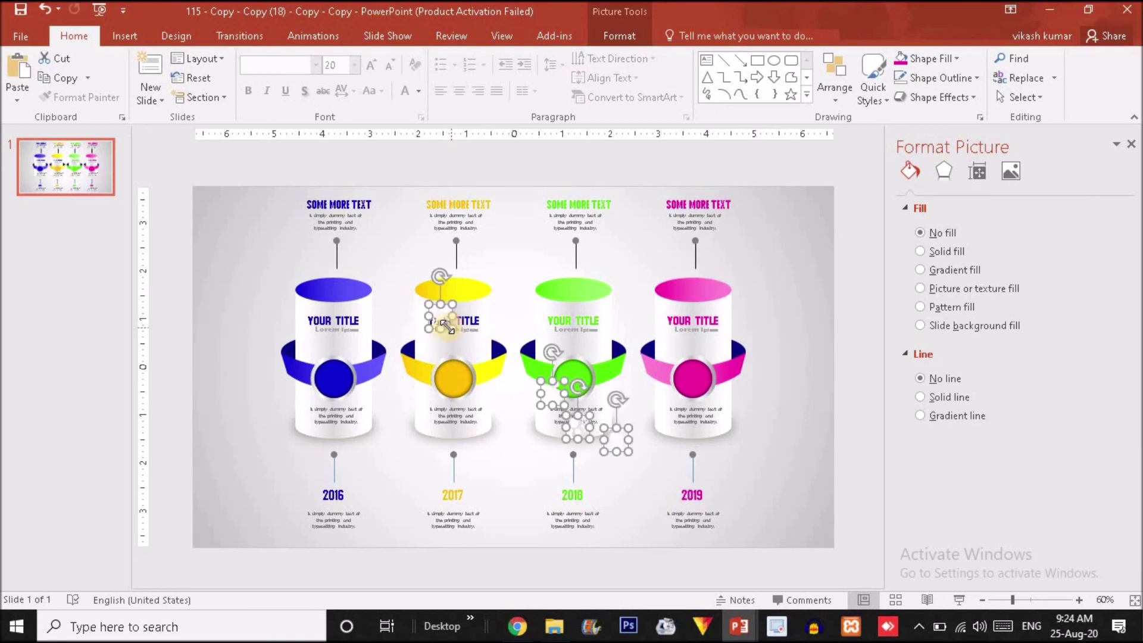
pyautogui.click(230, 384)
pyautogui.click(440, 313)
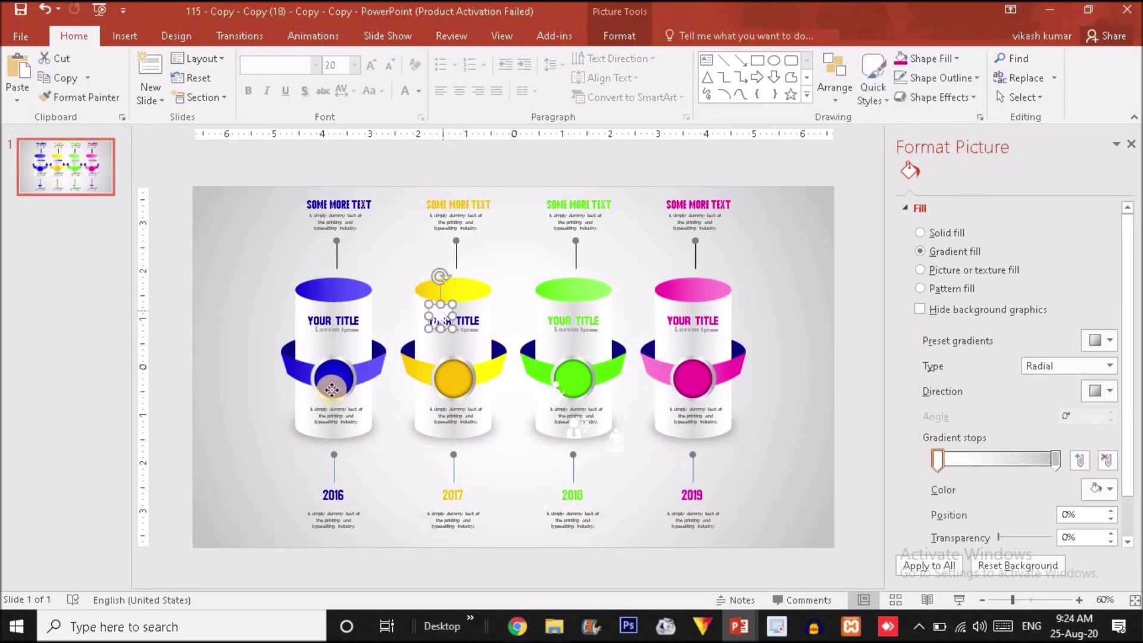
pyautogui.moveTo(436, 318); pyautogui.dragTo(339, 373)
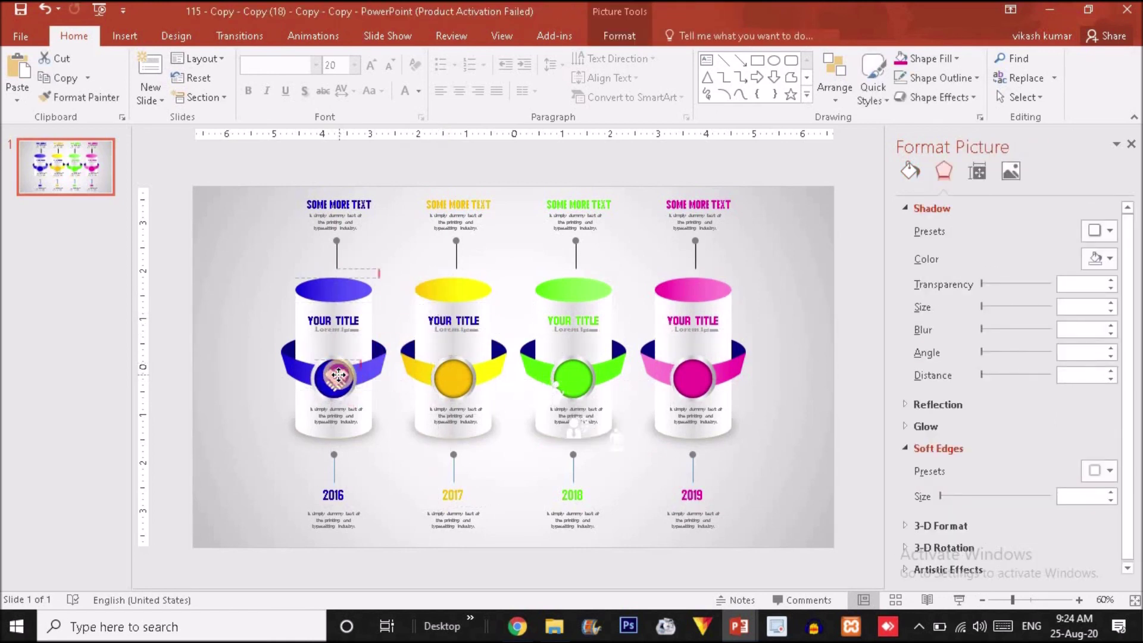
pyautogui.moveTo(336, 374); pyautogui.dragTo(334, 377)
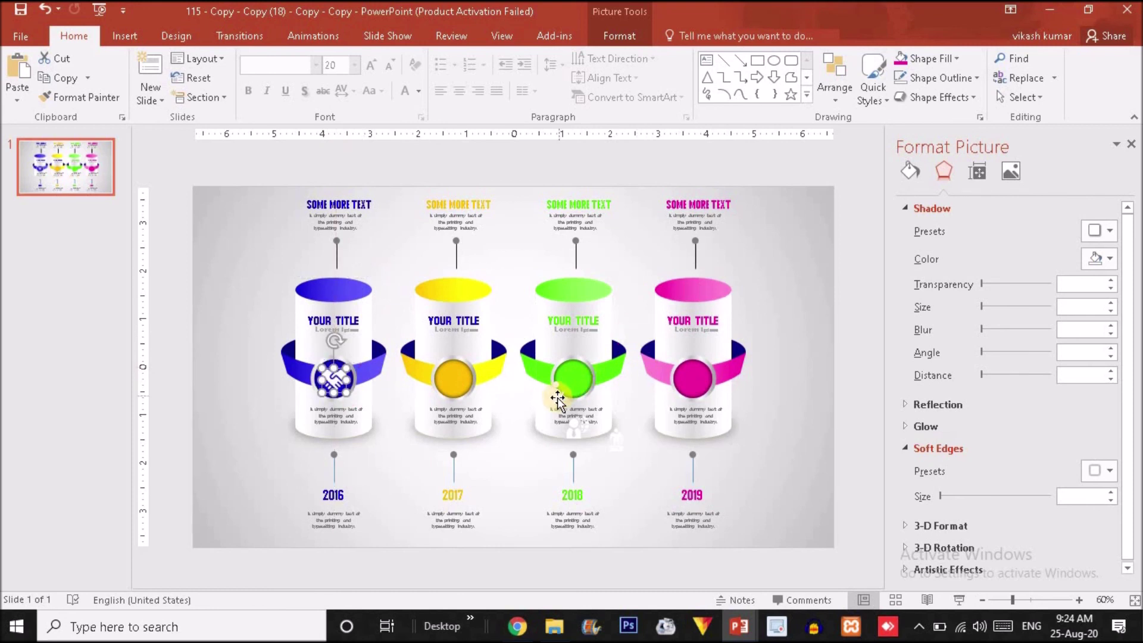
# Step: Move the remaining white icons into the yellow, green and pink circles
pyautogui.moveTo(558, 400); pyautogui.dragTo(460, 382)
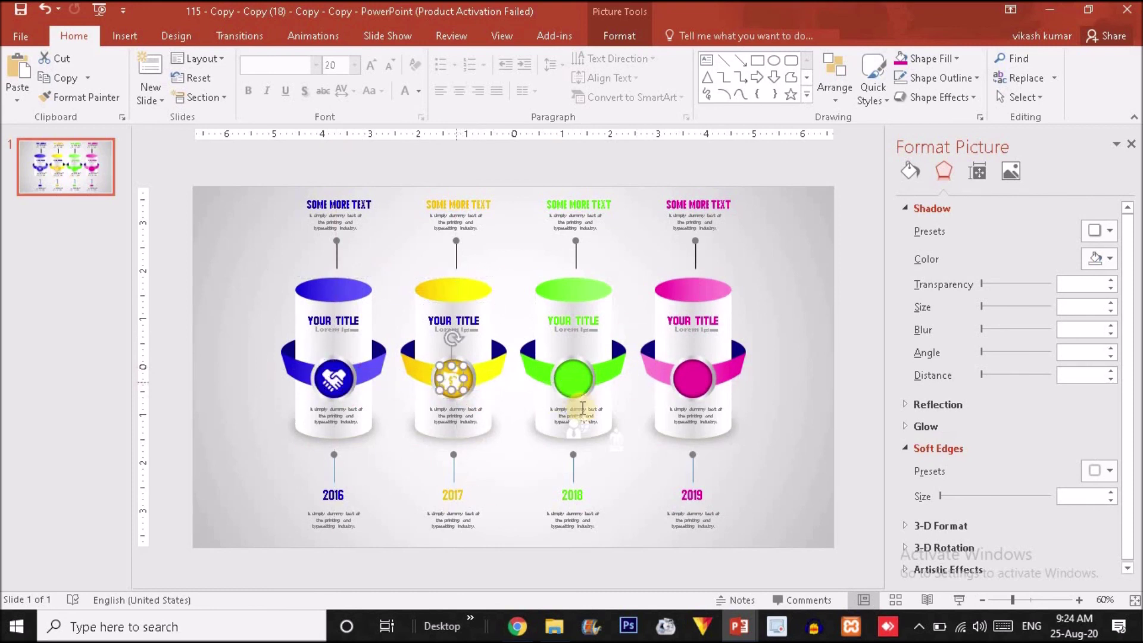
pyautogui.moveTo(575, 433); pyautogui.dragTo(573, 379)
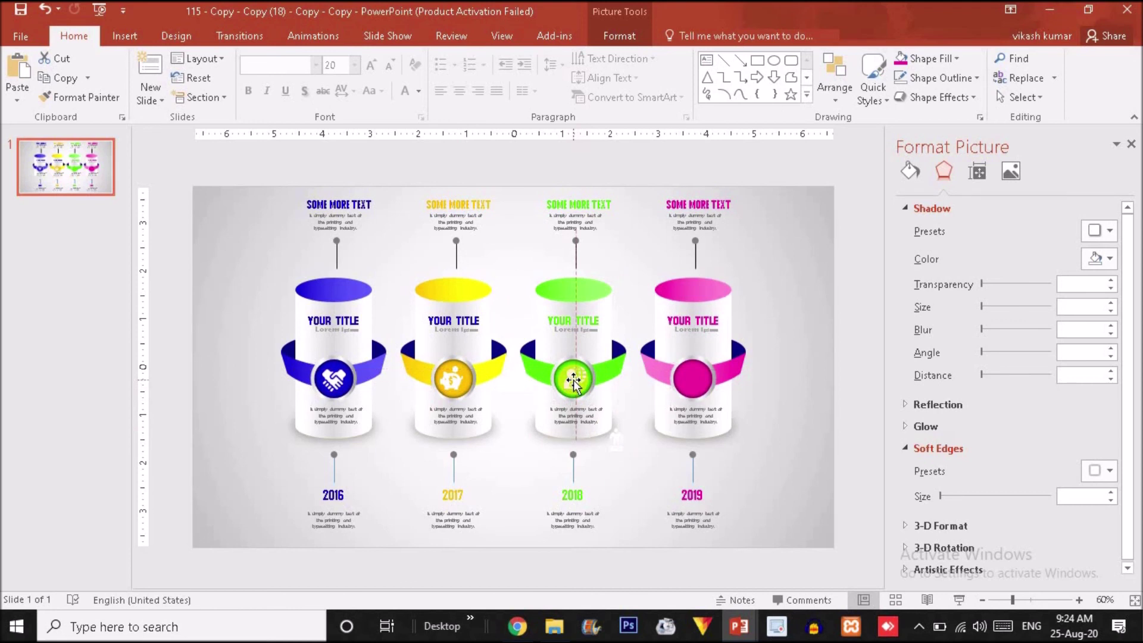
pyautogui.click(633, 459)
pyautogui.click(619, 447)
pyautogui.moveTo(619, 447); pyautogui.dragTo(694, 382)
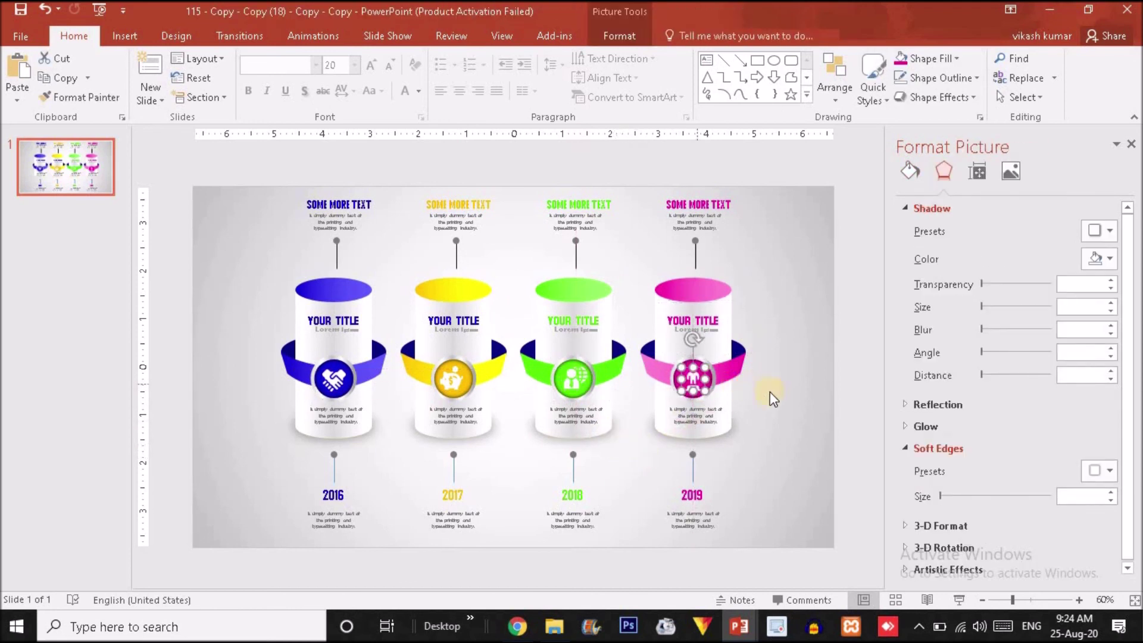
pyautogui.click(777, 395)
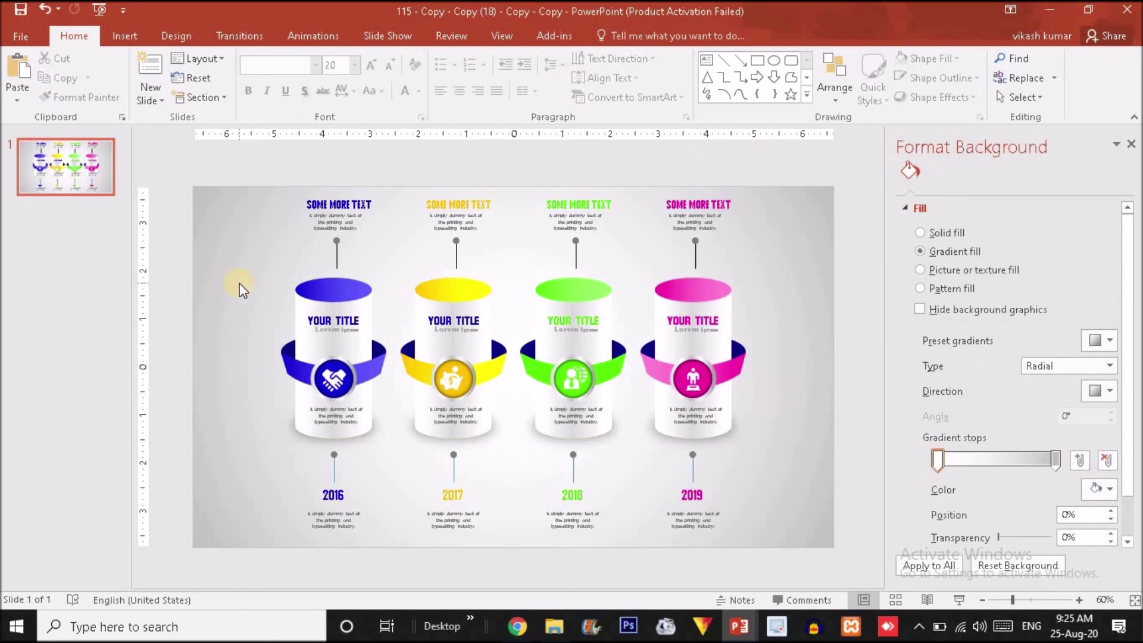